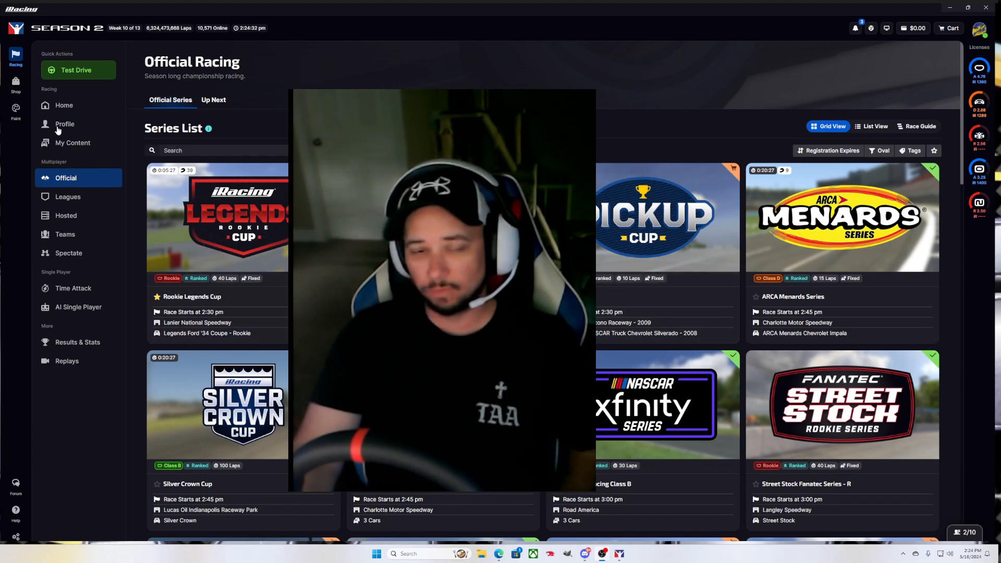
Open iRacing's Paint Shop on the Next Gen Camaro ZL1 with its white, black and gold #23 livery
{"action": "left_click", "coordinate": [20, 114]}
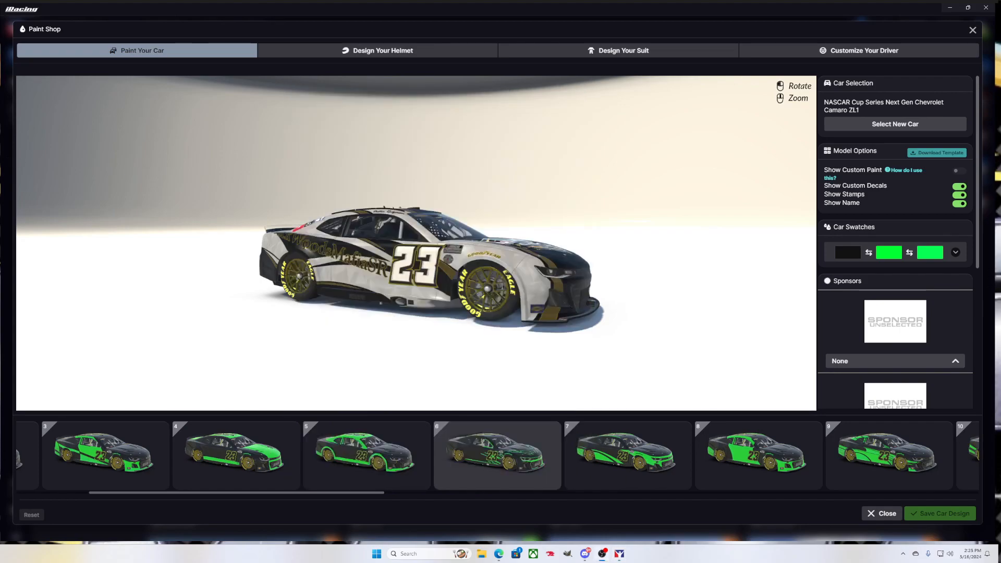
{"action": "mouse_move", "coordinate": [342, 268]}
{"action": "left_mouse_down"}
{"action": "mouse_move", "coordinate": [442, 291]}
{"action": "mouse_move", "coordinate": [441, 272]}
{"action": "mouse_move", "coordinate": [479, 271]}
{"action": "left_mouse_up"}
{"action": "scroll", "coordinate": [422, 283], "scroll_direction": "up", "scroll_amount": 5}
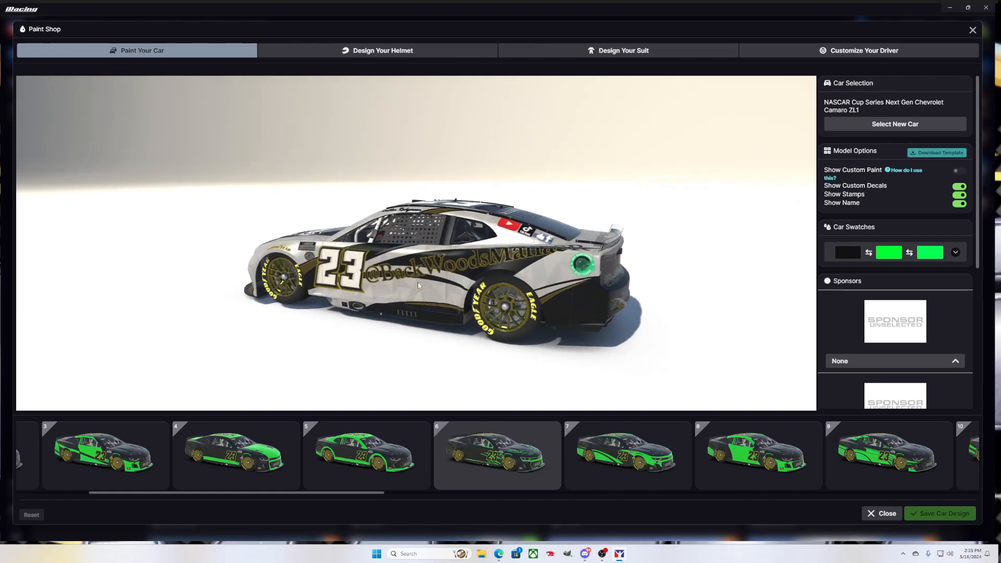
{"action": "mouse_move", "coordinate": [405, 283]}
{"action": "left_mouse_down"}
{"action": "mouse_move", "coordinate": [459, 281]}
{"action": "mouse_move", "coordinate": [361, 262]}
{"action": "mouse_move", "coordinate": [470, 281]}
{"action": "mouse_move", "coordinate": [568, 237]}
{"action": "mouse_move", "coordinate": [646, 227]}
{"action": "mouse_move", "coordinate": [625, 243]}
{"action": "mouse_move", "coordinate": [568, 249]}
{"action": "mouse_move", "coordinate": [409, 229]}
{"action": "mouse_move", "coordinate": [389, 210]}
{"action": "mouse_move", "coordinate": [387, 220]}
{"action": "mouse_move", "coordinate": [296, 226]}
{"action": "left_mouse_up"}
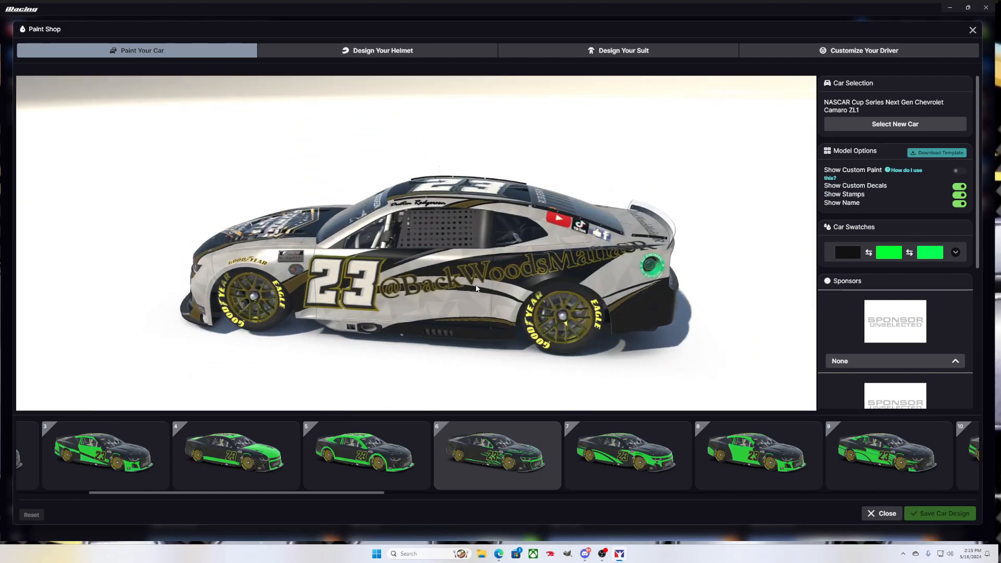
{"action": "left_click_drag", "start_coordinate": [451, 302], "coordinate": [449, 274]}
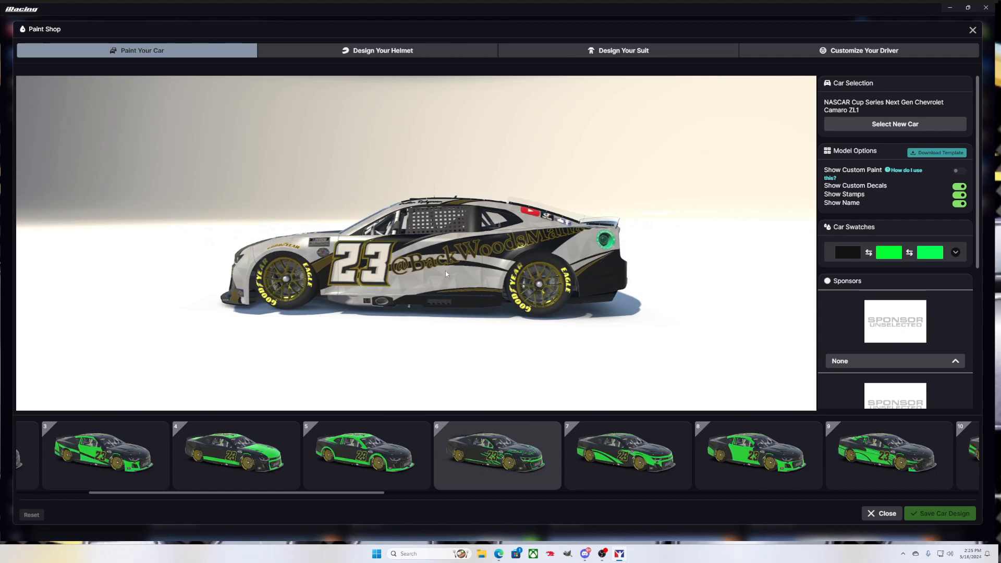
{"action": "scroll", "coordinate": [446, 274], "scroll_direction": "up", "scroll_amount": 1}
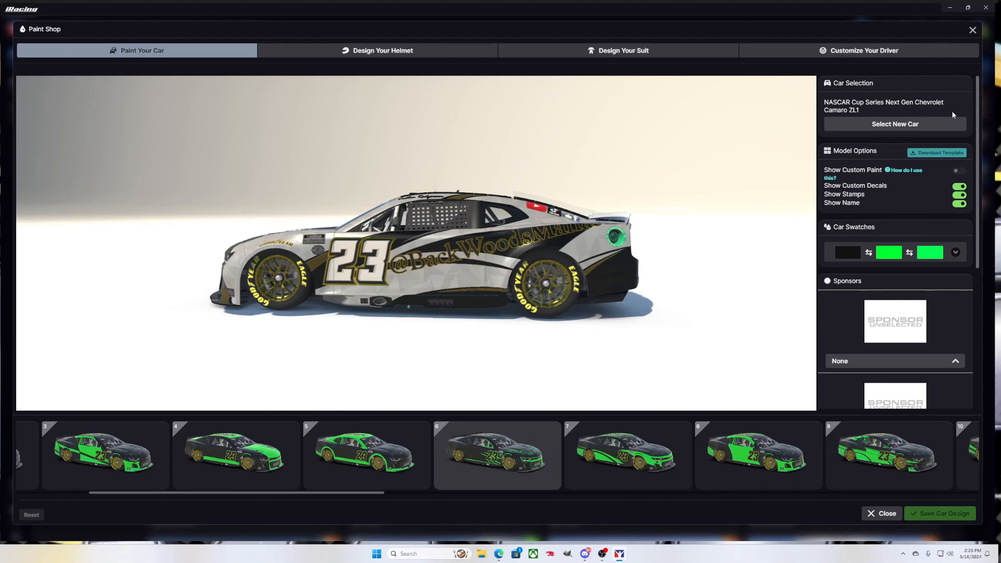
Check the custom paint help article, rotate the car to a front three-quarter view, then exit the Paint Shop
{"action": "mouse_move", "coordinate": [912, 171]}
{"action": "left_click", "coordinate": [897, 171]}
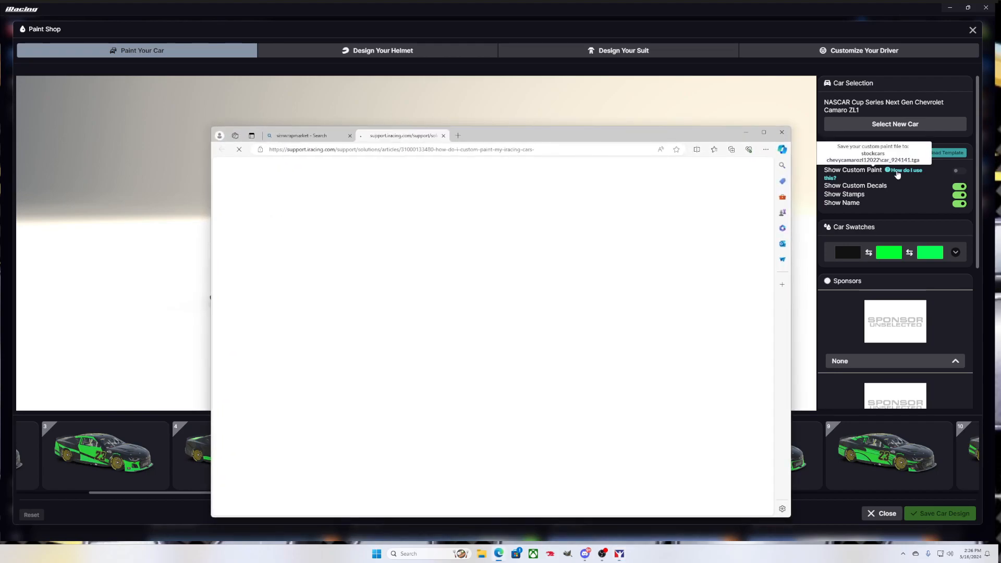
{"action": "left_click", "coordinate": [782, 133]}
{"action": "mouse_move", "coordinate": [894, 177]}
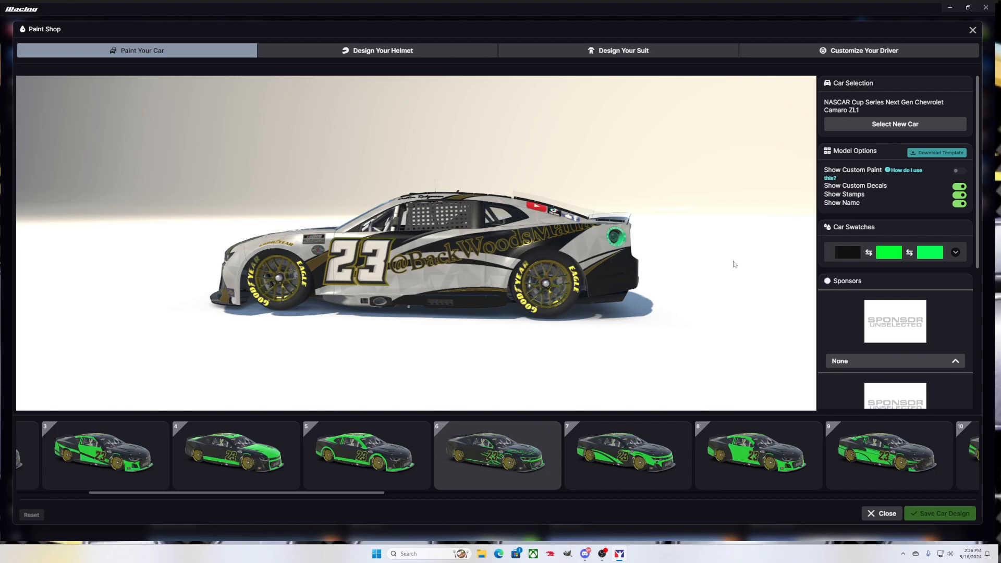
{"action": "left_click_drag", "start_coordinate": [589, 279], "coordinate": [698, 277]}
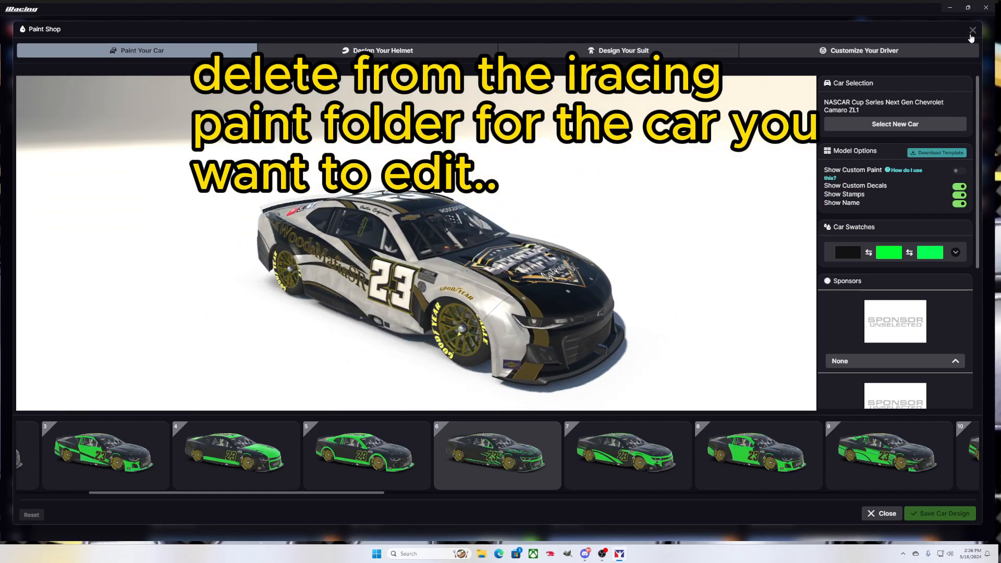
{"action": "left_click", "coordinate": [972, 32]}
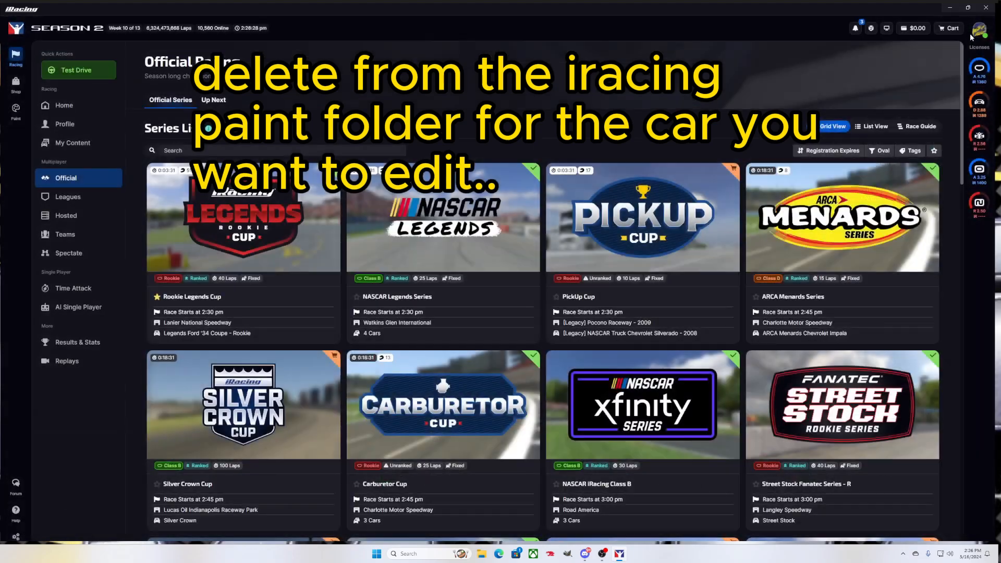
Delete all three car paint files from the stockcars chevycamarozl12022 folder in File Explorer
{"action": "left_click", "coordinate": [484, 555]}
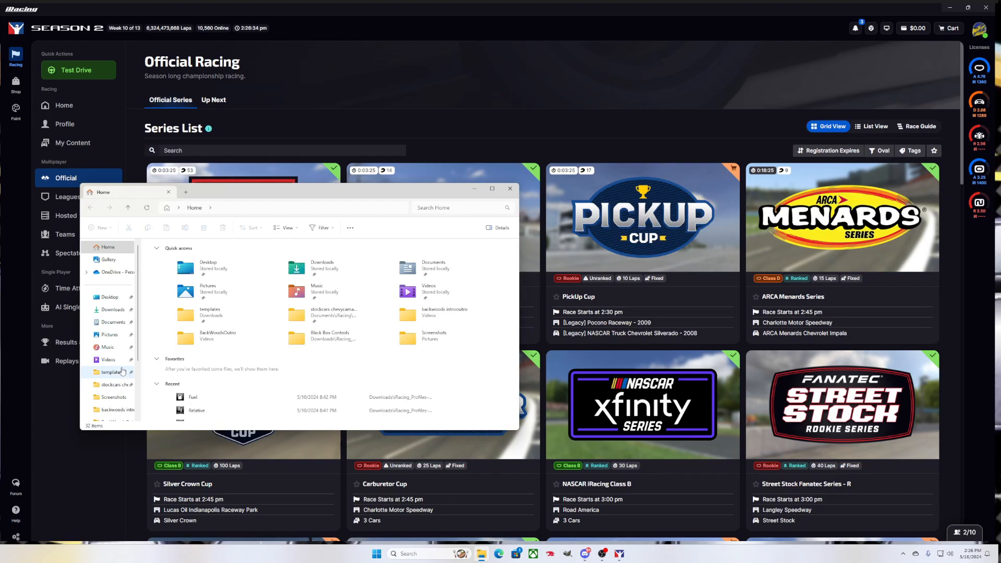
{"action": "left_click", "coordinate": [112, 386]}
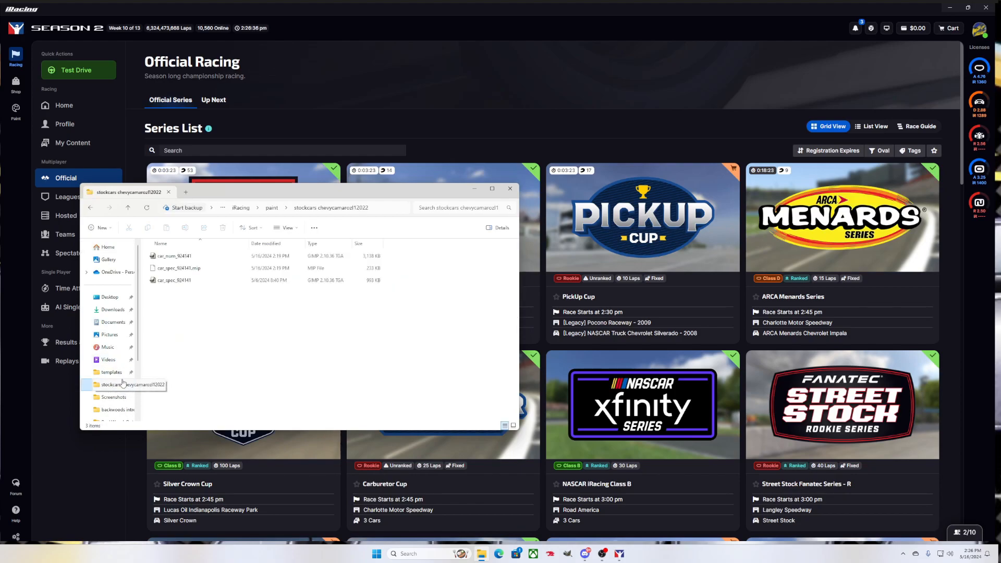
{"action": "left_click", "coordinate": [178, 256]}
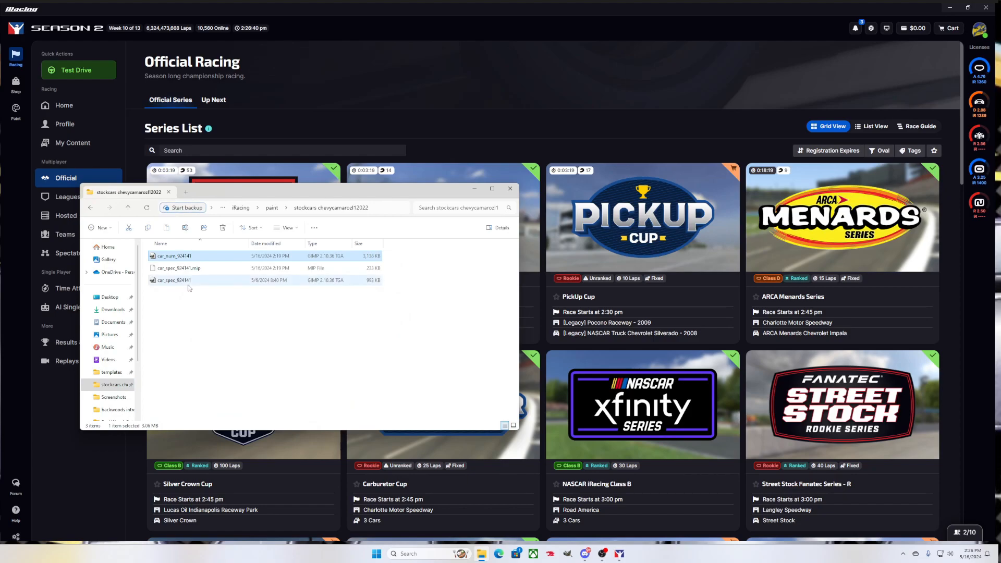
{"action": "left_click", "coordinate": [188, 287], "text": "shift"}
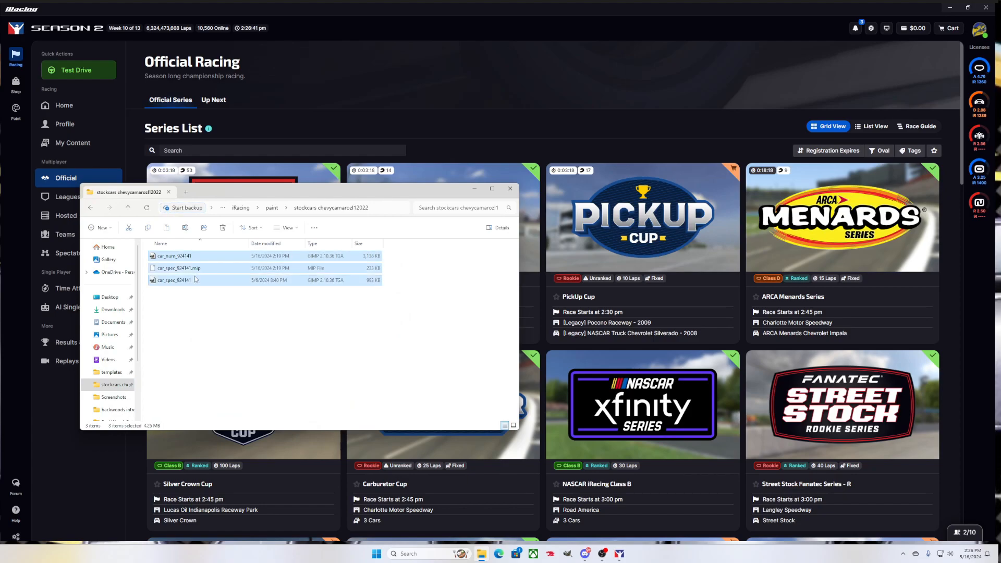
{"action": "left_click", "coordinate": [224, 233]}
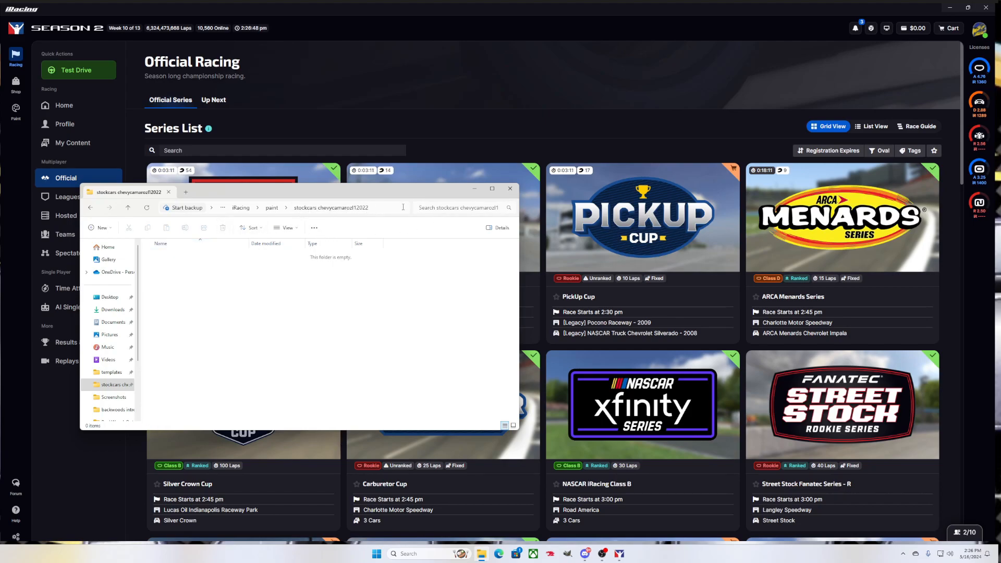
{"action": "left_click", "coordinate": [474, 190]}
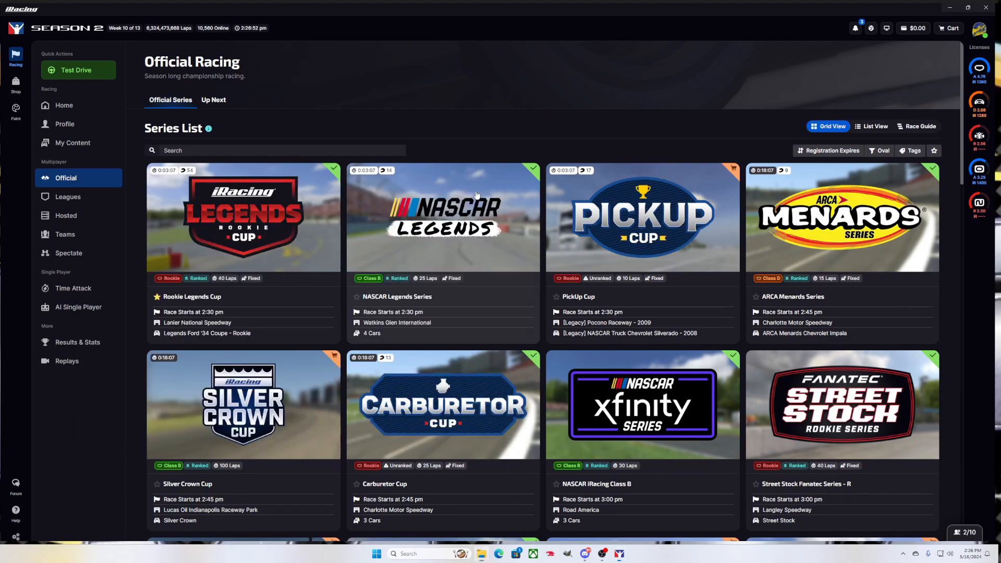
Exit Trading Paints from the system tray's hidden apps
{"action": "left_click", "coordinate": [904, 555]}
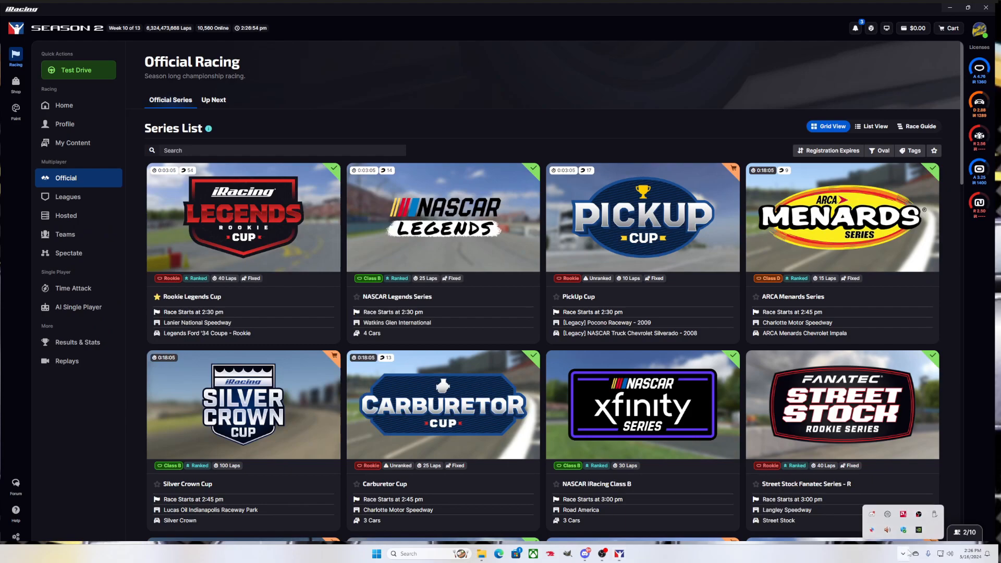
{"action": "right_click", "coordinate": [873, 531]}
{"action": "left_click", "coordinate": [830, 526]}
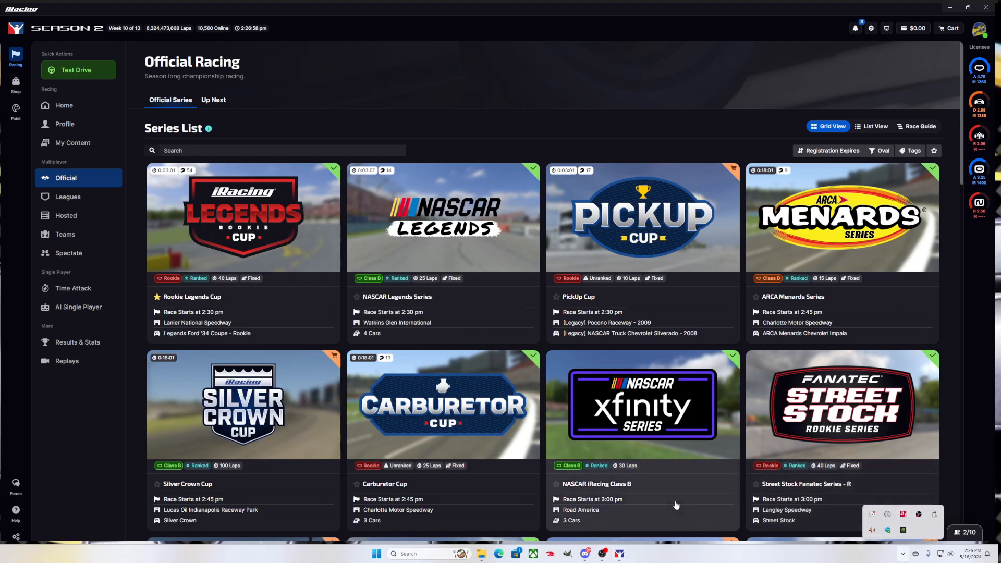
{"action": "left_click", "coordinate": [856, 561]}
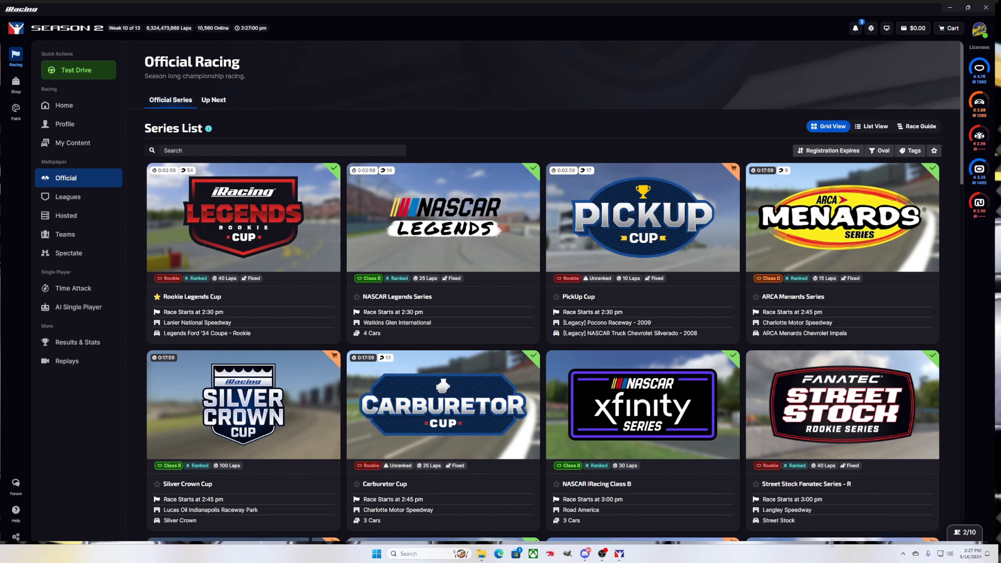
Reopen the Paint Shop to see the default paint, then restore down the window and drag it off screen
{"action": "left_click", "coordinate": [16, 111]}
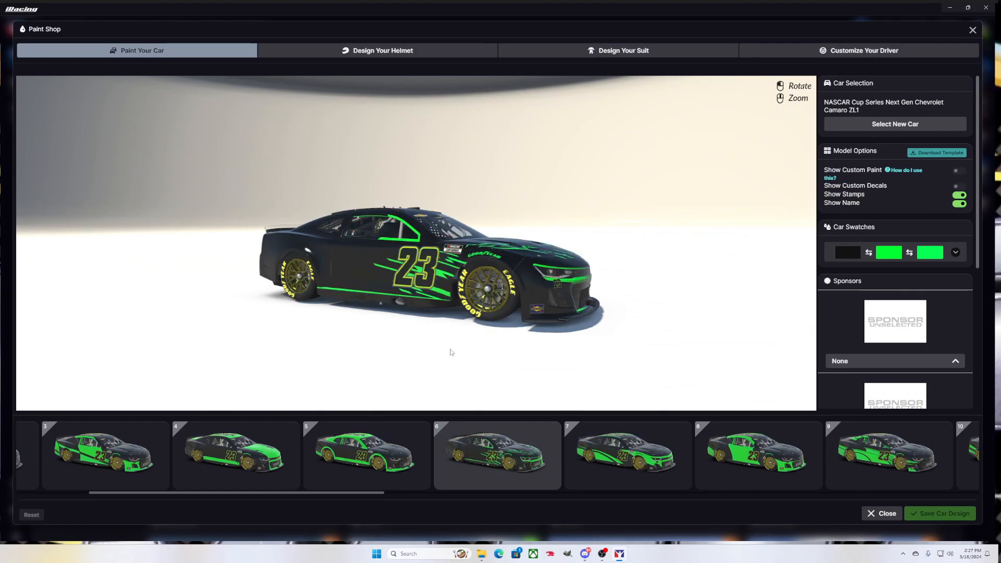
{"action": "left_click_drag", "start_coordinate": [363, 328], "coordinate": [552, 308]}
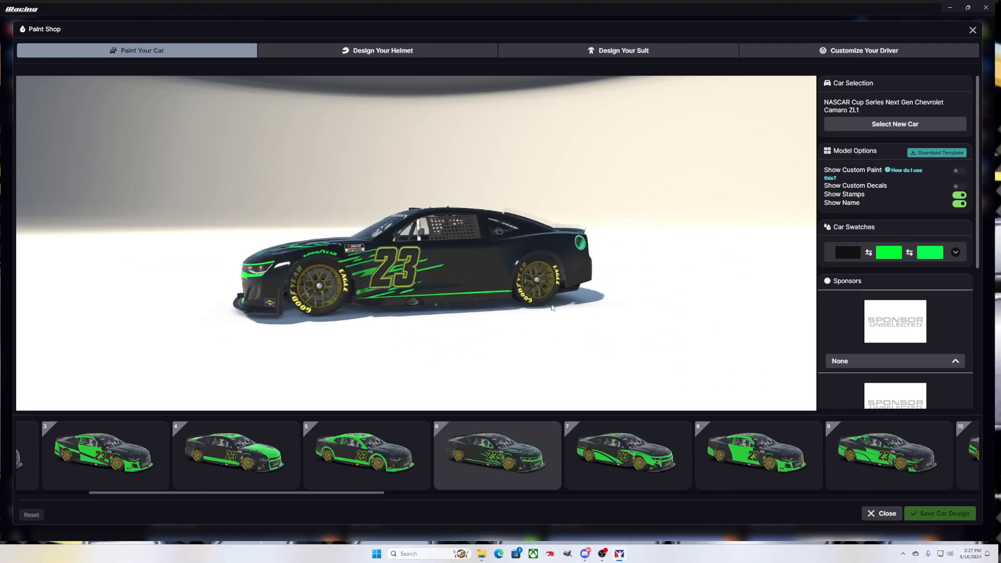
{"action": "left_click", "coordinate": [968, 7]}
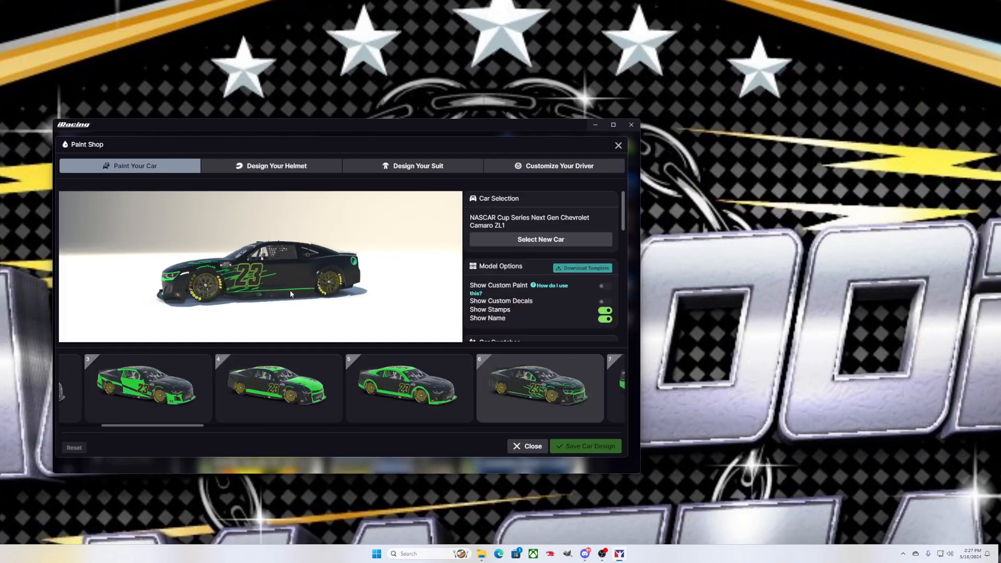
{"action": "left_click_drag", "start_coordinate": [308, 129], "coordinate": [1000, 131]}
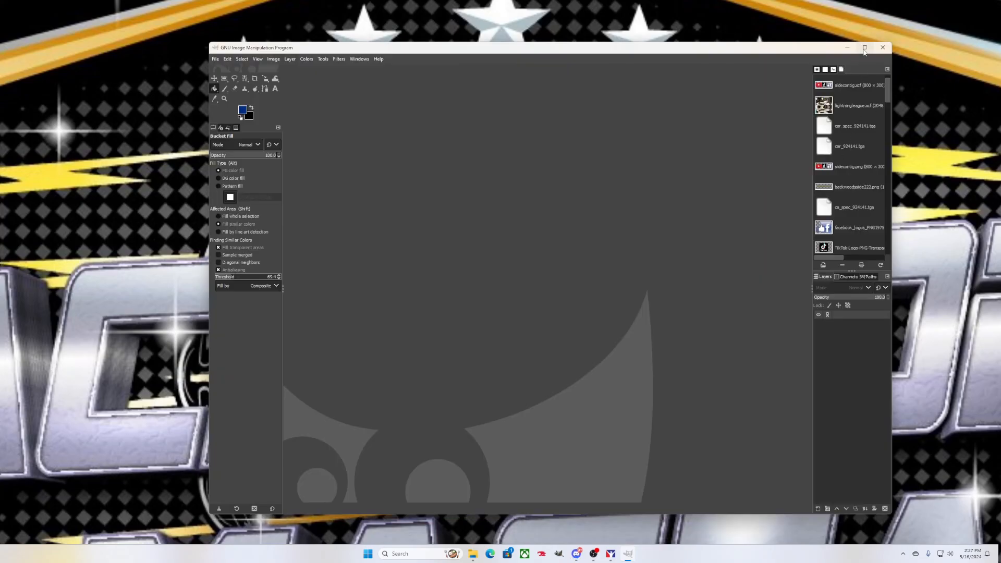
Maximize the GIMP window and bring up the Edge browser
{"action": "left_click", "coordinate": [865, 48]}
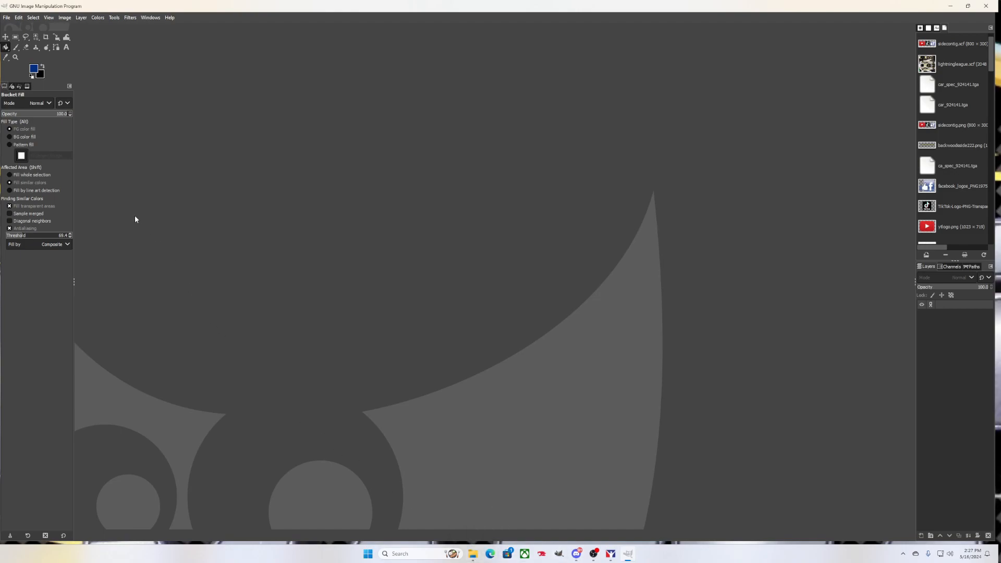
{"action": "left_click", "coordinate": [489, 555]}
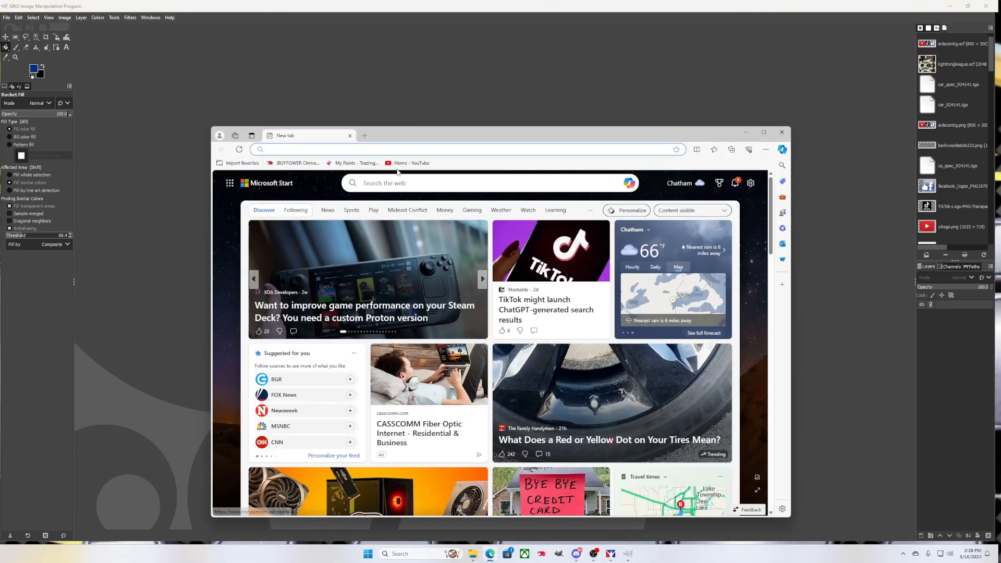
{"action": "left_click", "coordinate": [381, 186]}
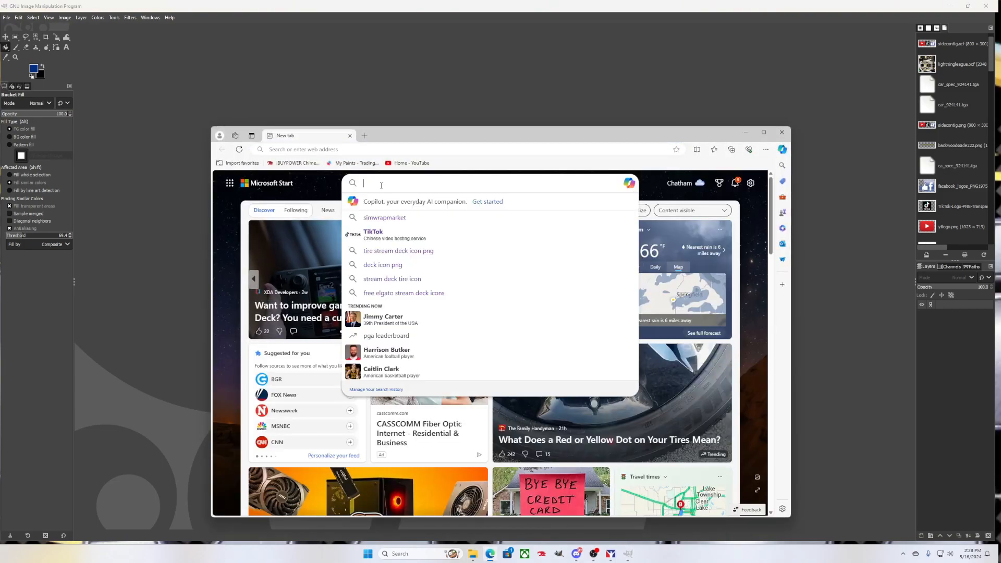
{"action": "left_click", "coordinate": [384, 219]}
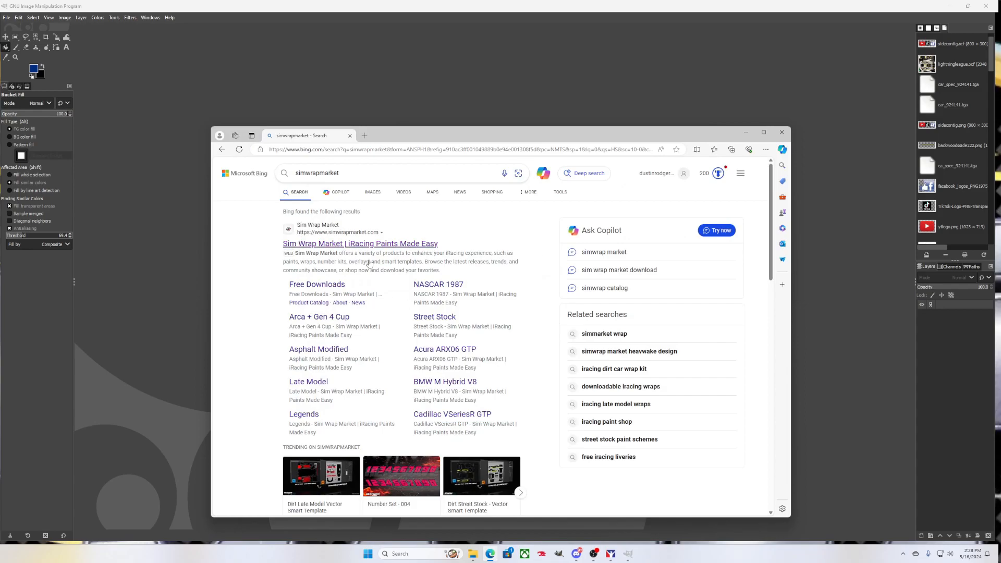
{"action": "left_click", "coordinate": [373, 243]}
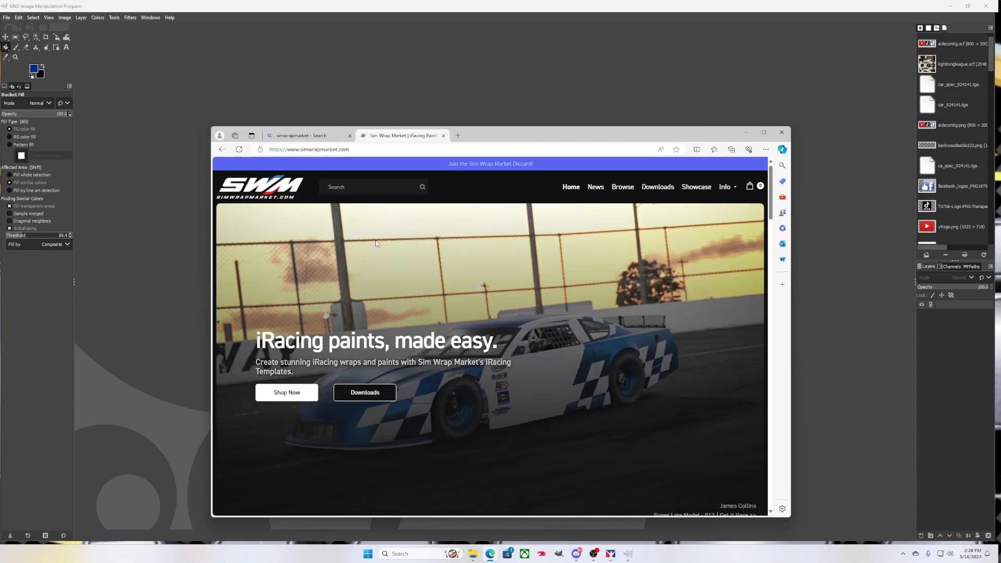
{"action": "left_click", "coordinate": [764, 131]}
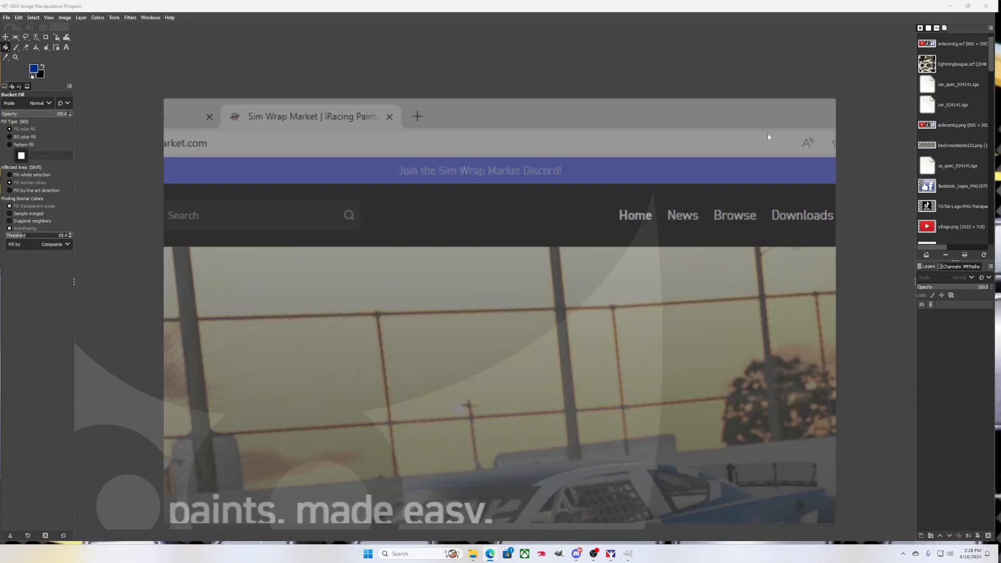
{"action": "scroll", "coordinate": [655, 240], "scroll_direction": "down", "scroll_amount": 7}
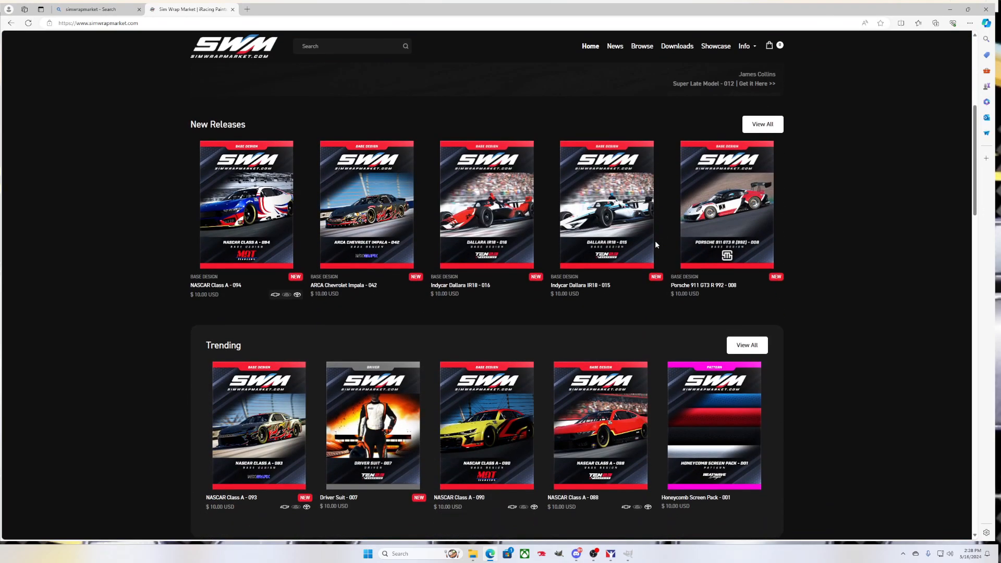
{"action": "scroll", "coordinate": [656, 244], "scroll_direction": "down", "scroll_amount": 8}
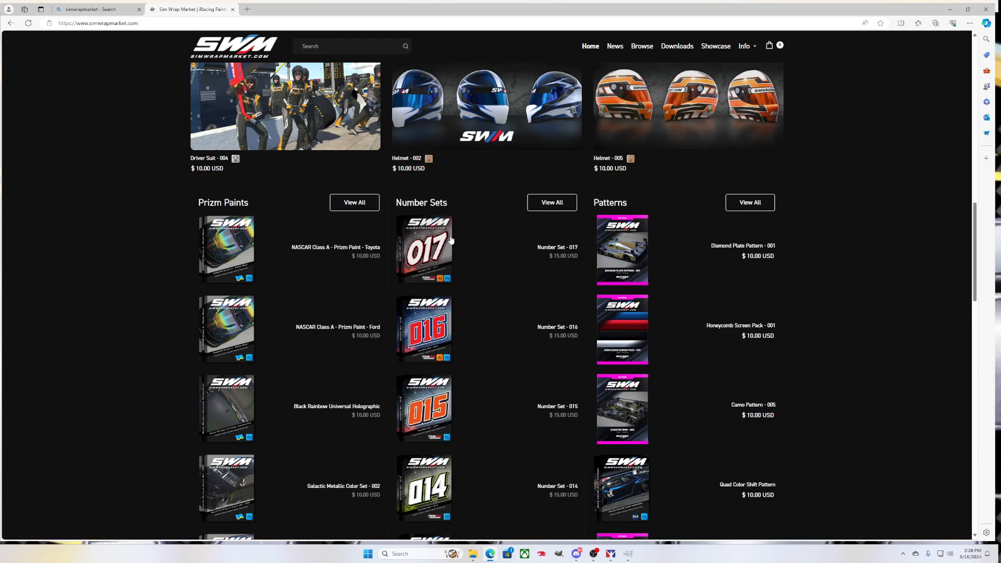
{"action": "scroll", "coordinate": [628, 314], "scroll_direction": "down", "scroll_amount": 10}
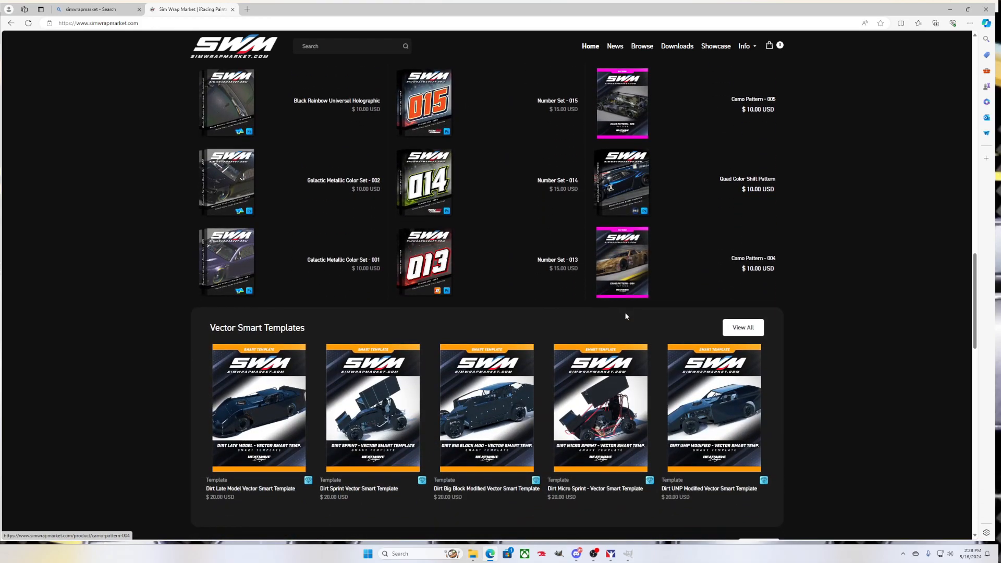
{"action": "scroll", "coordinate": [625, 316], "scroll_direction": "down", "scroll_amount": 4}
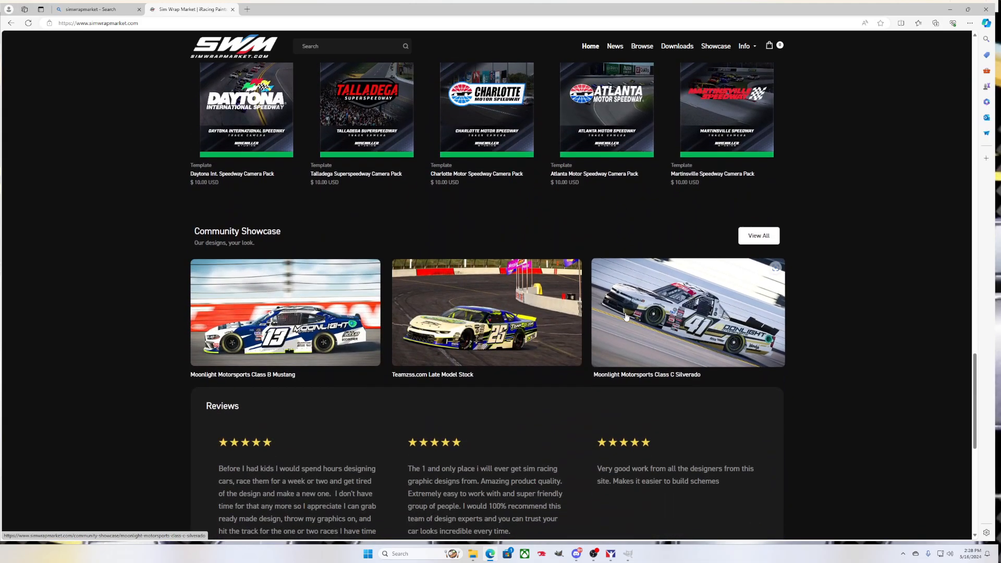
{"action": "scroll", "coordinate": [641, 335], "scroll_direction": "down", "scroll_amount": 8}
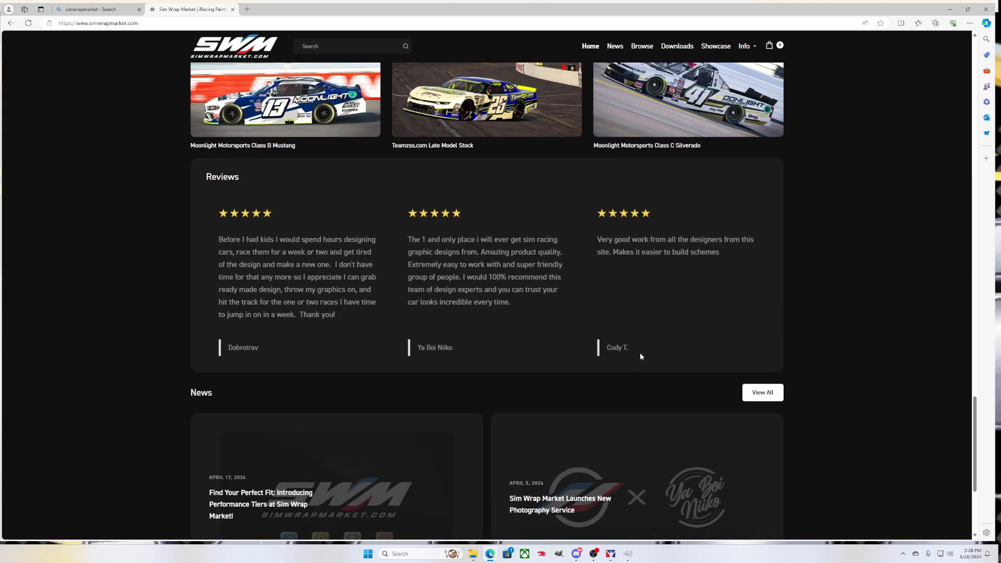
{"action": "scroll", "coordinate": [641, 360], "scroll_direction": "up", "scroll_amount": 20}
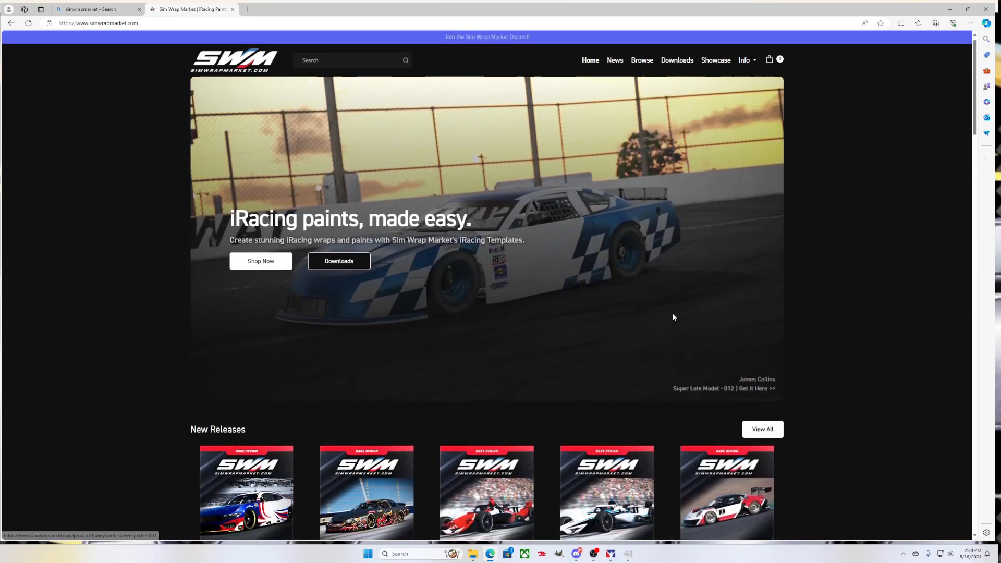
Filter the Sim Wrap Market catalog to ASPHALT OVAL > NASCAR Class A designs
{"action": "left_click", "coordinate": [641, 62]}
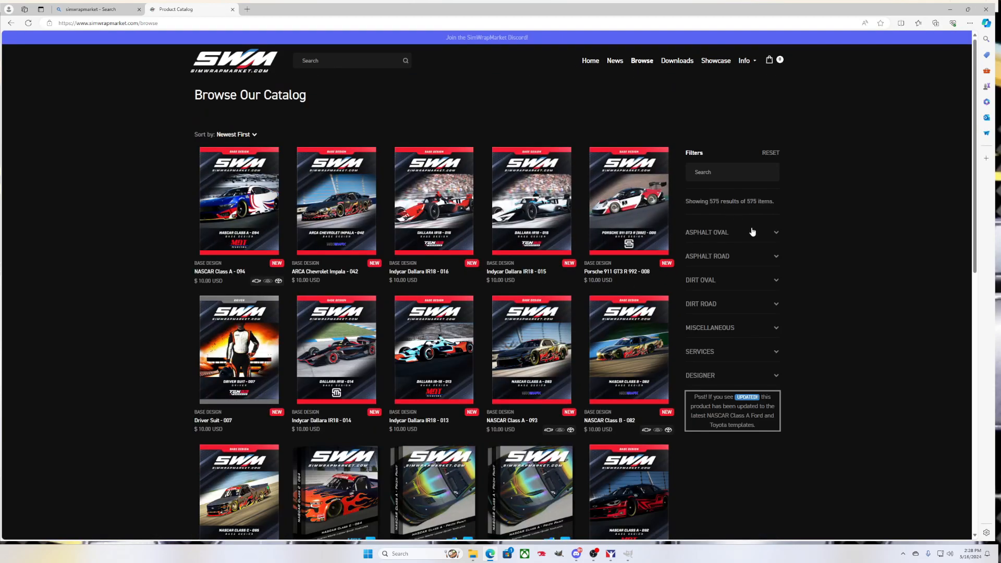
{"action": "left_click", "coordinate": [773, 235]}
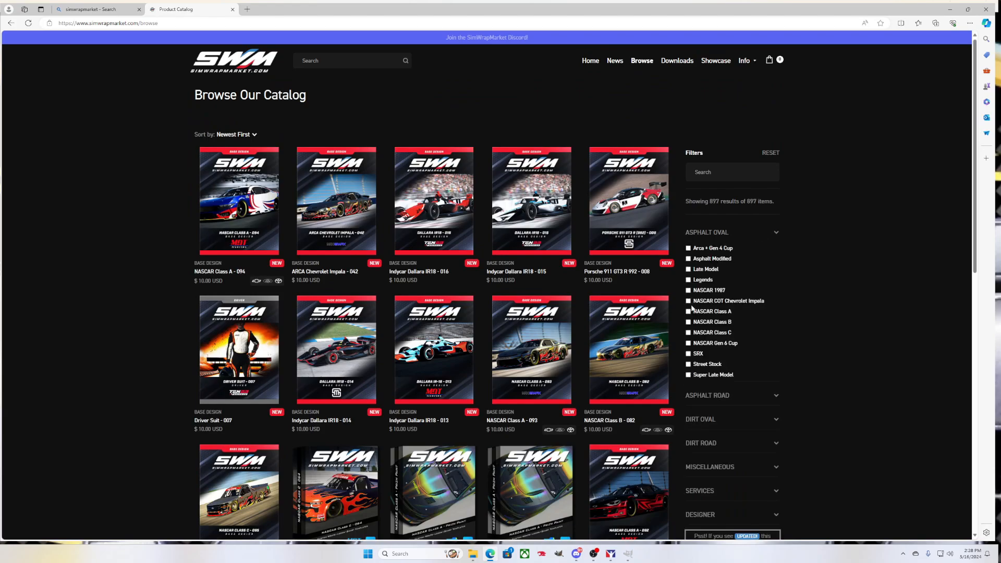
{"action": "left_click", "coordinate": [689, 312]}
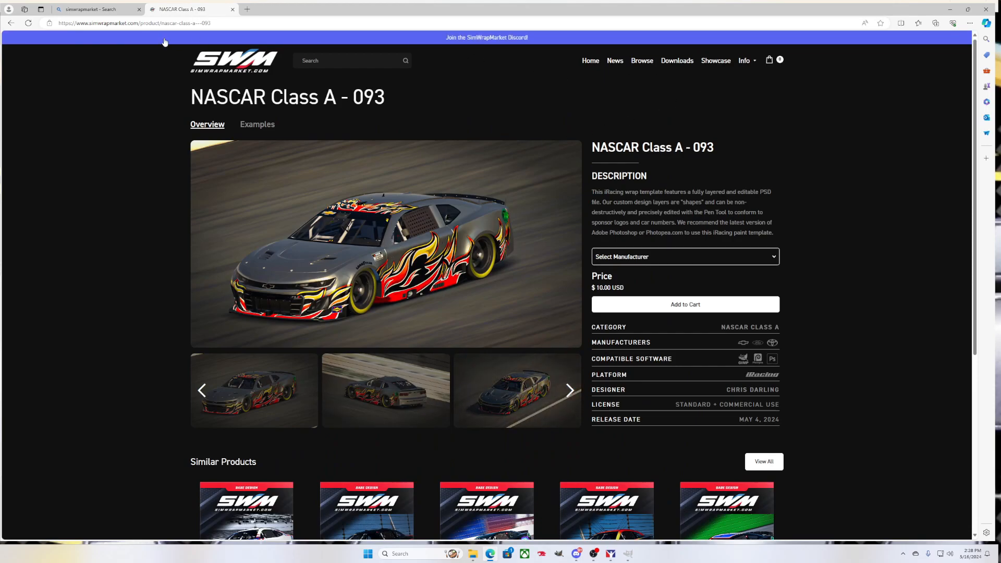
{"action": "left_click", "coordinate": [11, 23]}
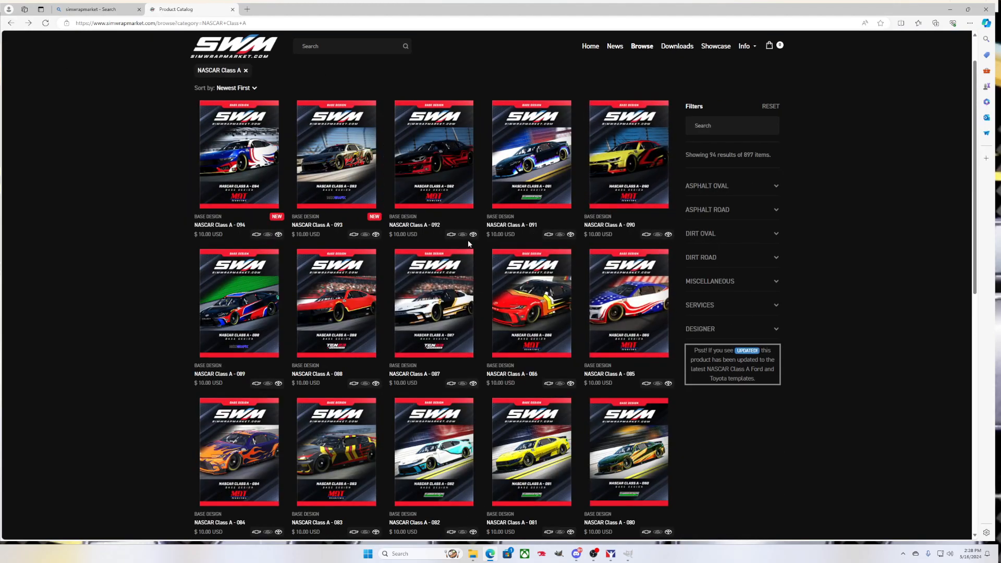
Page through the NASCAR Class A results to page 4, listing designs 020 through 001
{"action": "scroll", "coordinate": [533, 252], "scroll_direction": "down", "scroll_amount": 4}
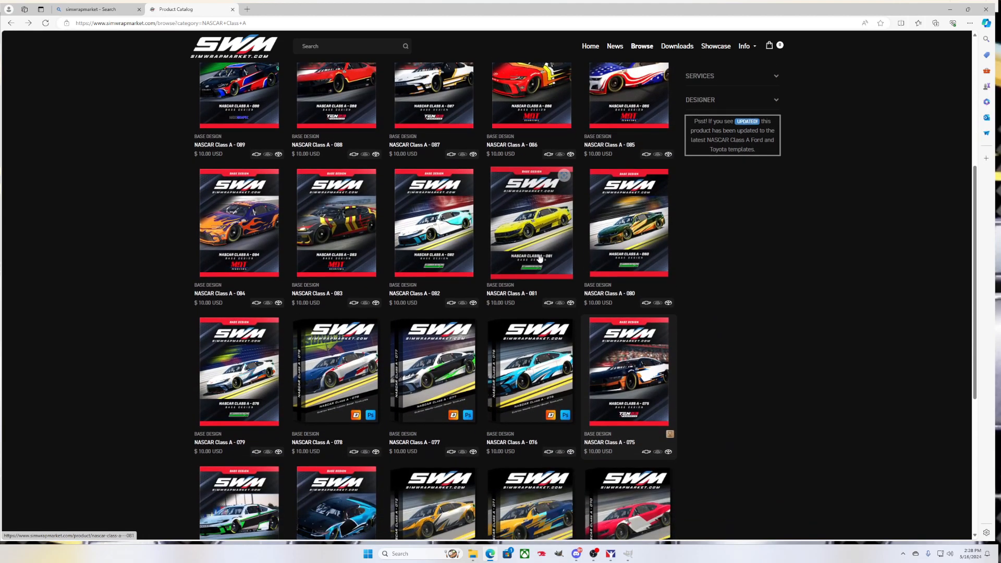
{"action": "scroll", "coordinate": [551, 299], "scroll_direction": "down", "scroll_amount": 1}
{"action": "scroll", "coordinate": [551, 299], "scroll_direction": "down", "scroll_amount": 2}
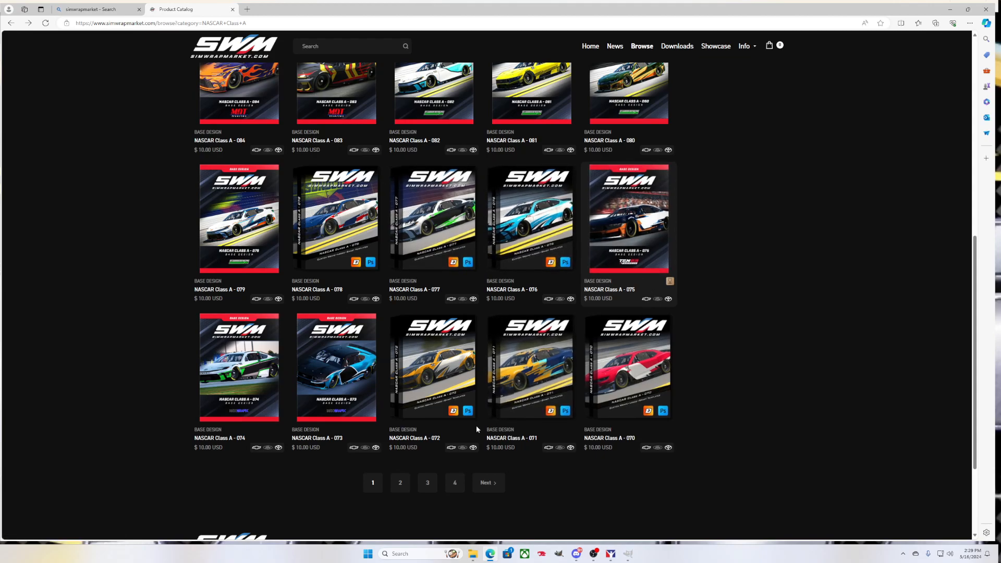
{"action": "left_click", "coordinate": [407, 487]}
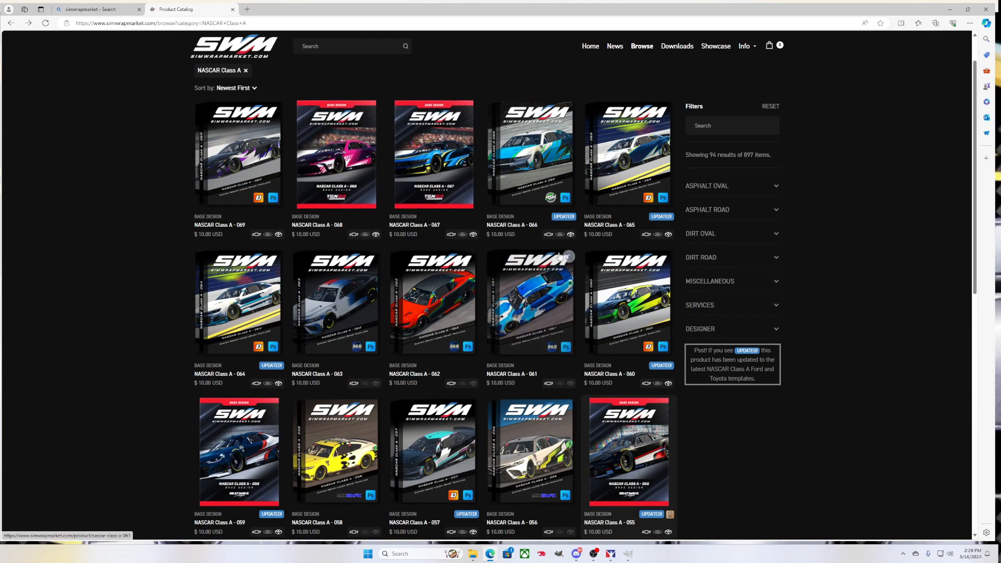
{"action": "scroll", "coordinate": [537, 327], "scroll_direction": "down", "scroll_amount": 5}
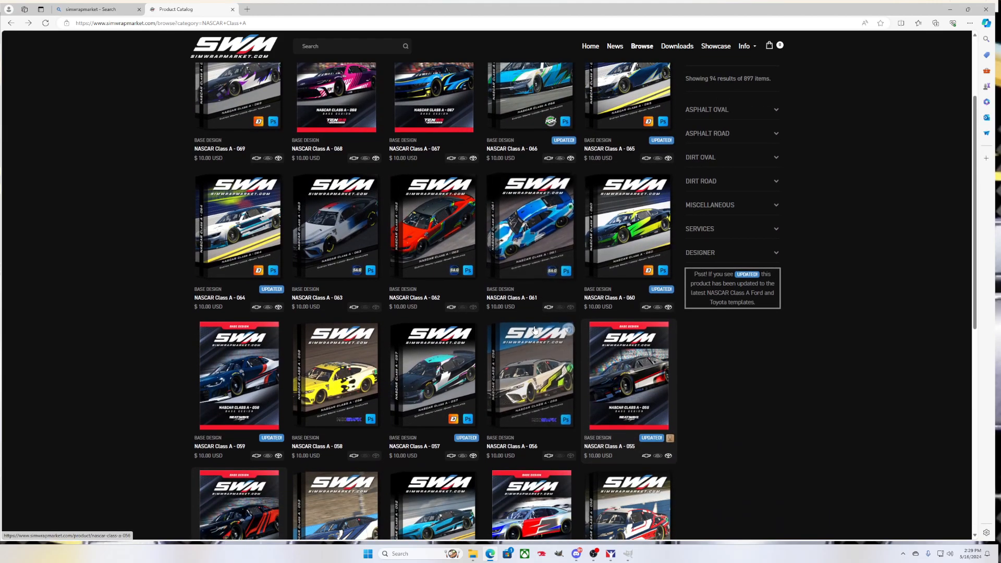
{"action": "scroll", "coordinate": [545, 418], "scroll_direction": "down", "scroll_amount": 2}
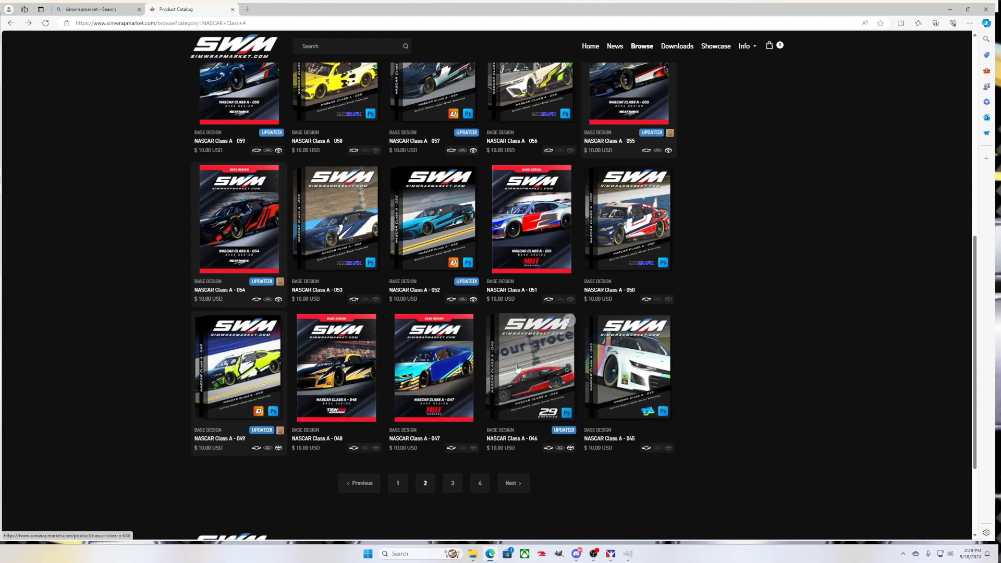
{"action": "left_click", "coordinate": [452, 483]}
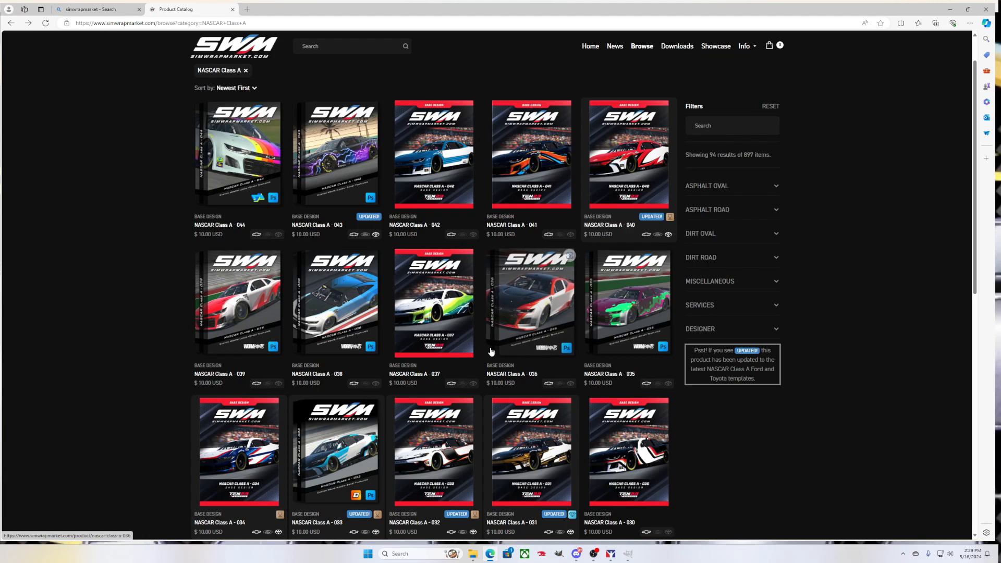
{"action": "scroll", "coordinate": [490, 352], "scroll_direction": "down", "scroll_amount": 7}
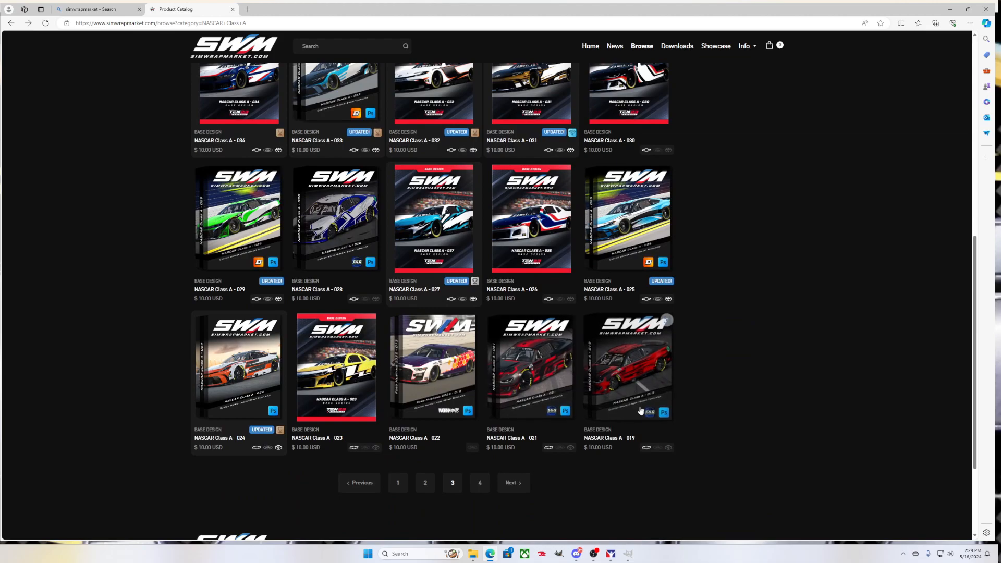
{"action": "left_click", "coordinate": [484, 481]}
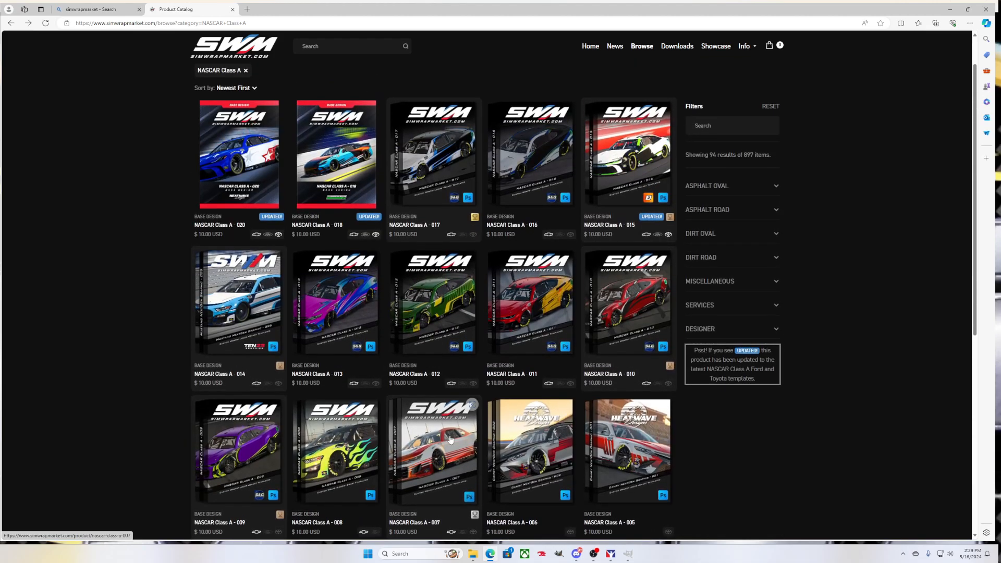
{"action": "scroll", "coordinate": [448, 417], "scroll_direction": "down", "scroll_amount": 3}
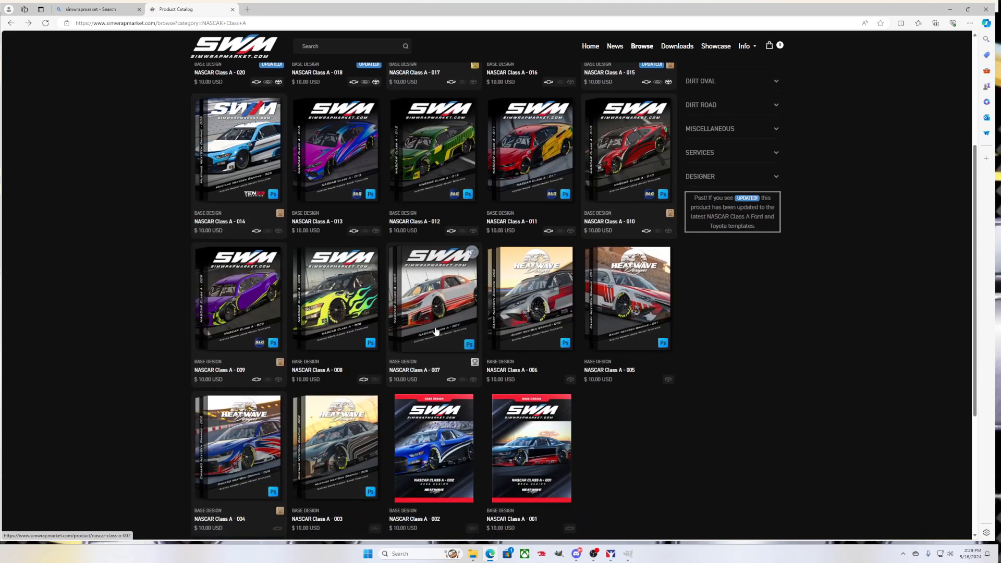
{"action": "scroll", "coordinate": [436, 331], "scroll_direction": "down", "scroll_amount": 2}
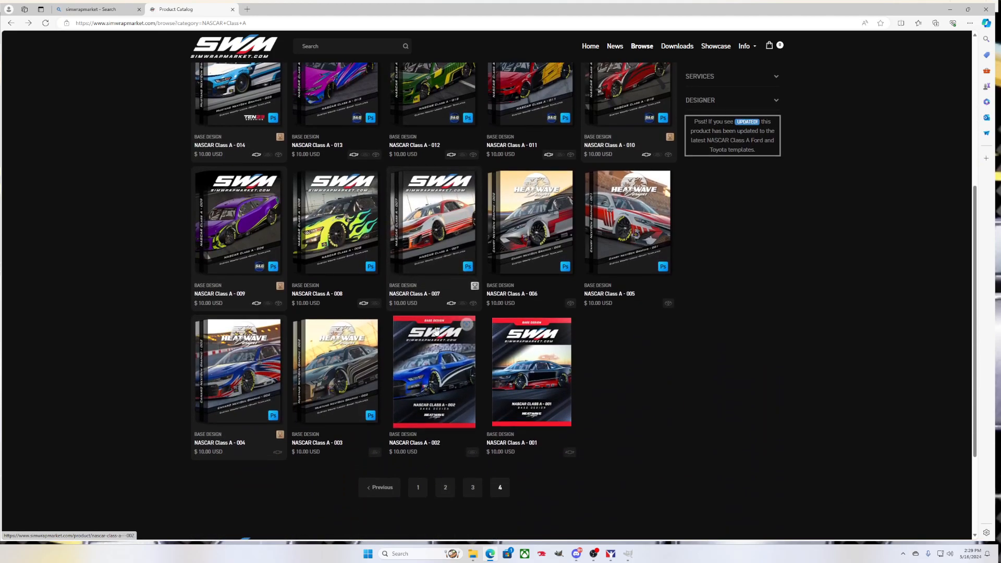
{"action": "scroll", "coordinate": [437, 330], "scroll_direction": "up", "scroll_amount": 3}
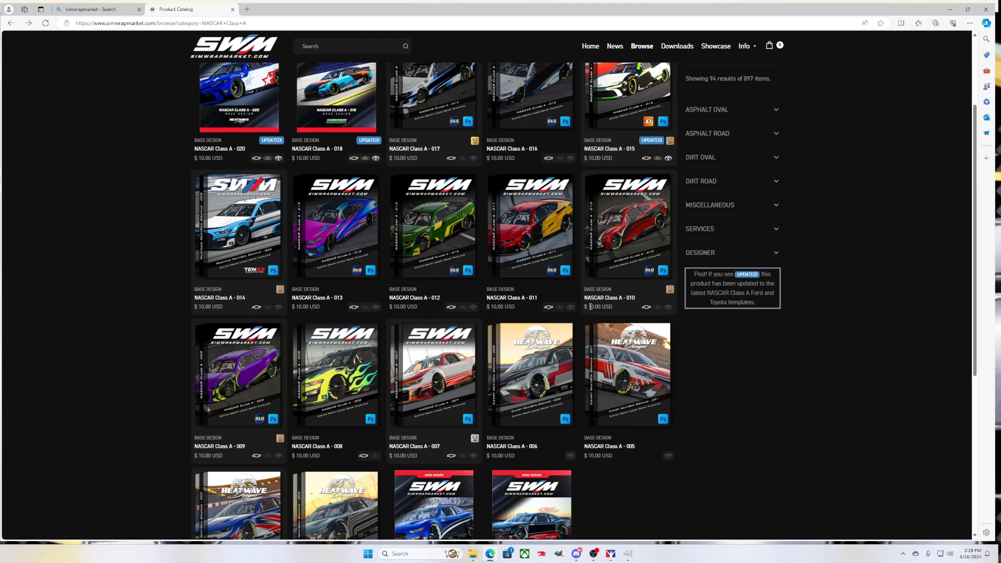
Open the NASCAR Class A - 010 design and select Chevrolet as its manufacturer
{"action": "left_click", "coordinate": [645, 228]}
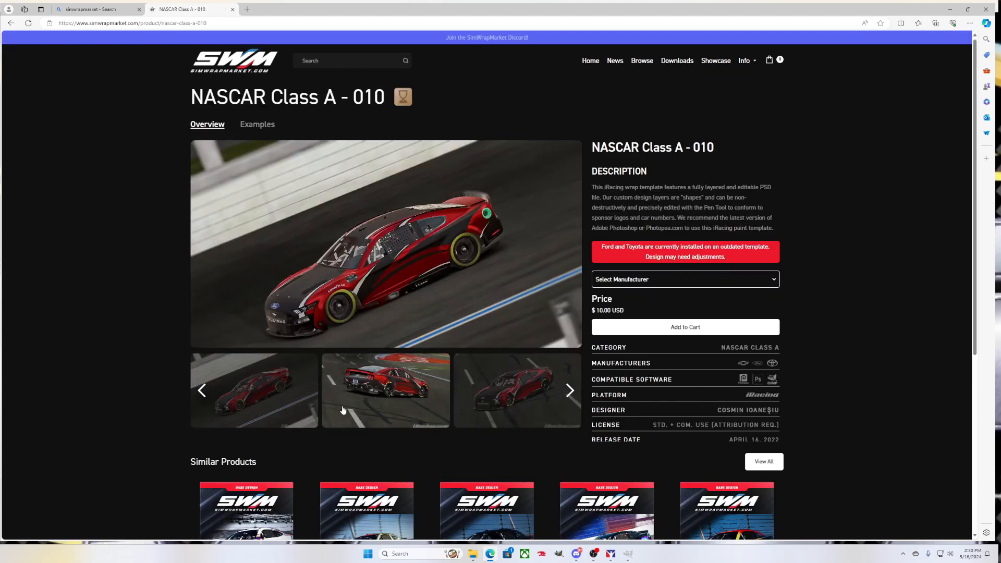
{"action": "left_click", "coordinate": [676, 282]}
{"action": "left_click", "coordinate": [641, 305]}
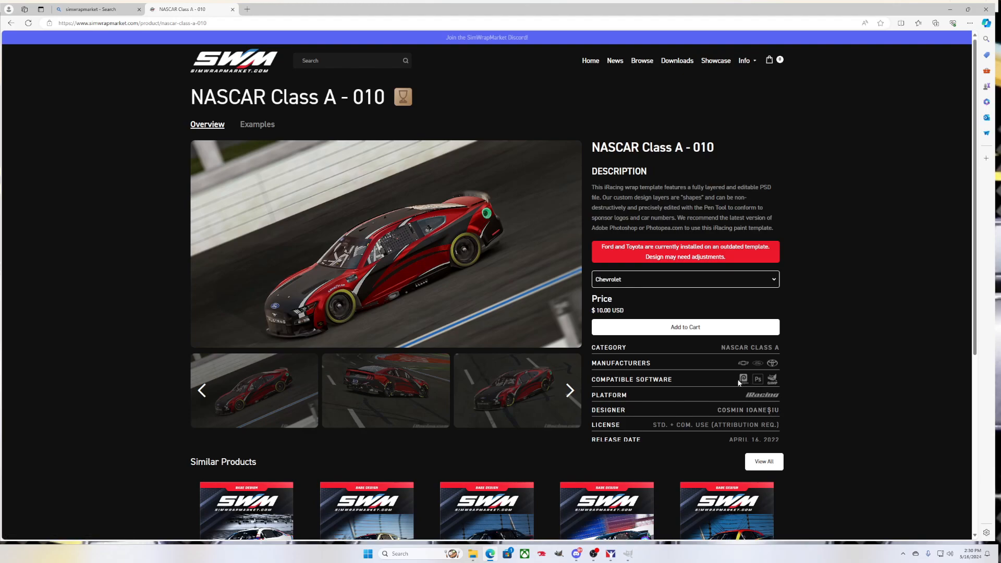
Browse the design's preview images, including the Chevrolet front view, then close Edge
{"action": "mouse_move", "coordinate": [403, 268]}
{"action": "left_click", "coordinate": [560, 391]}
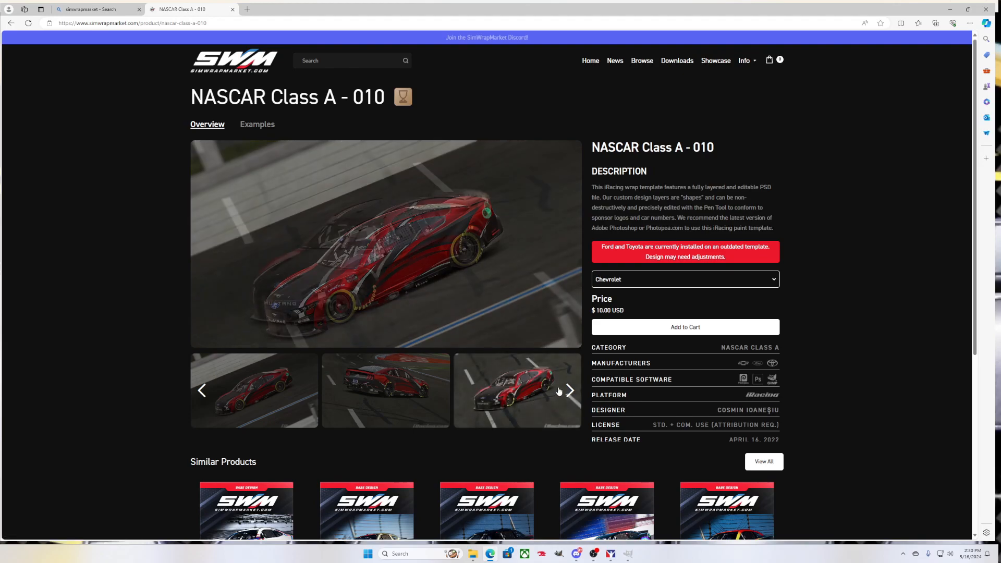
{"action": "left_click", "coordinate": [564, 391]}
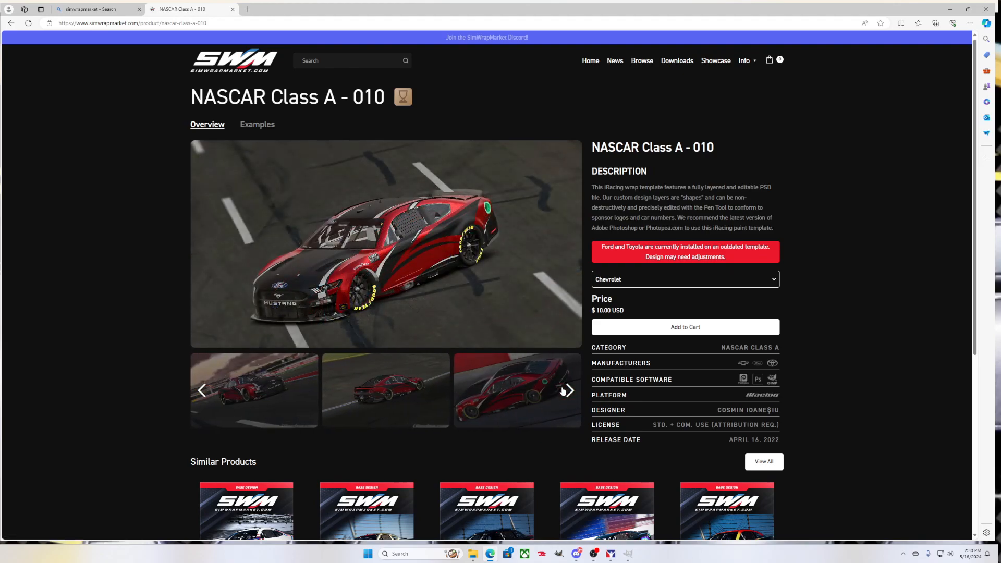
{"action": "left_click", "coordinate": [564, 391]}
{"action": "left_click", "coordinate": [367, 399]}
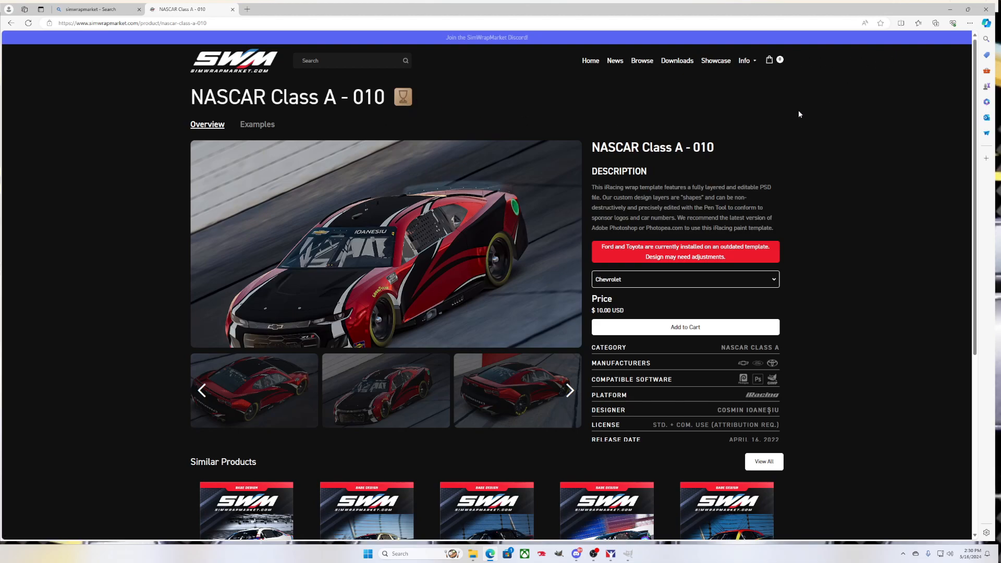
{"action": "left_click", "coordinate": [986, 13]}
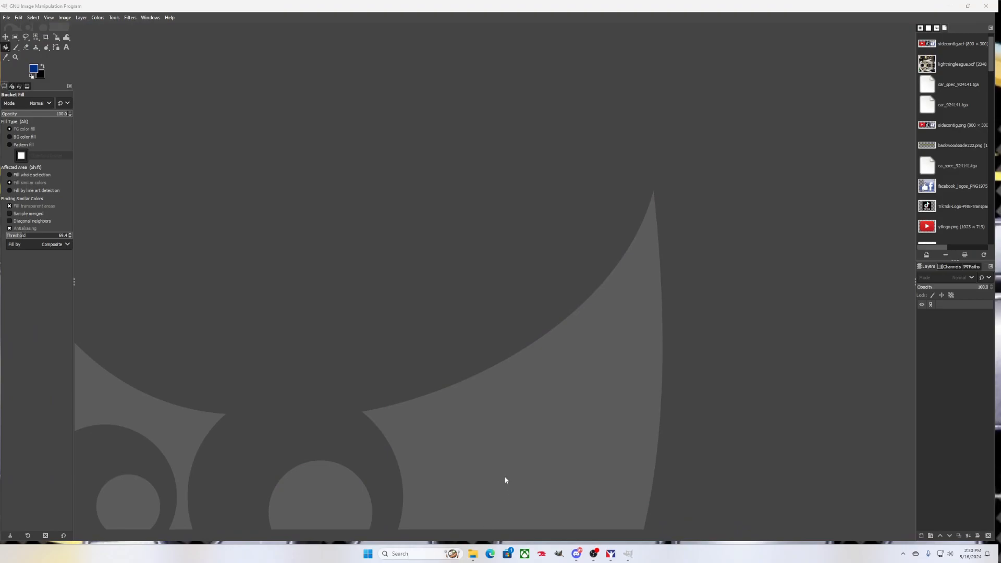
Open the NASCAR Class A 010 Chevrolet template from Downloads > templates in GIMP
{"action": "left_click", "coordinate": [475, 556]}
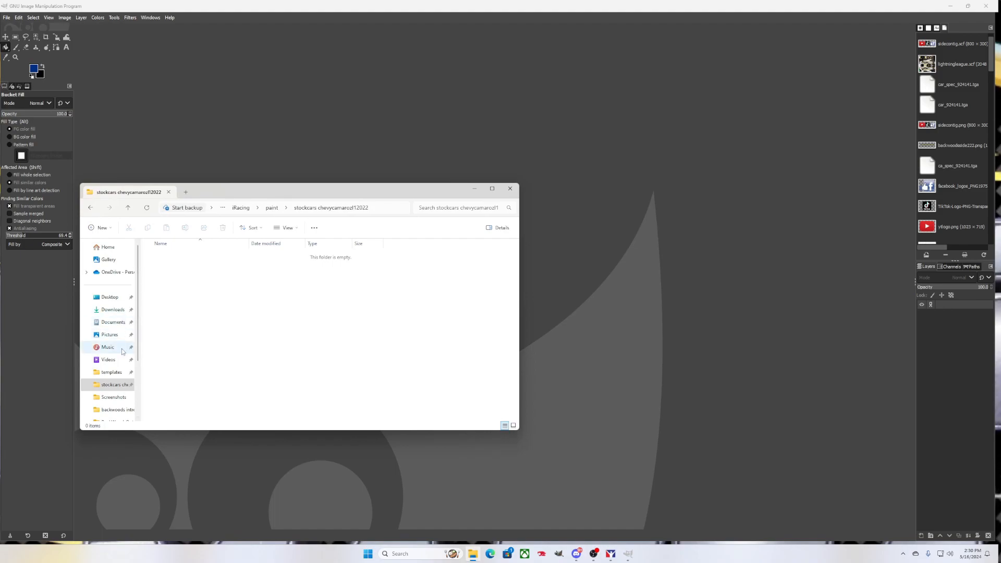
{"action": "scroll", "coordinate": [123, 352], "scroll_direction": "down", "scroll_amount": 1}
{"action": "left_click", "coordinate": [123, 333]}
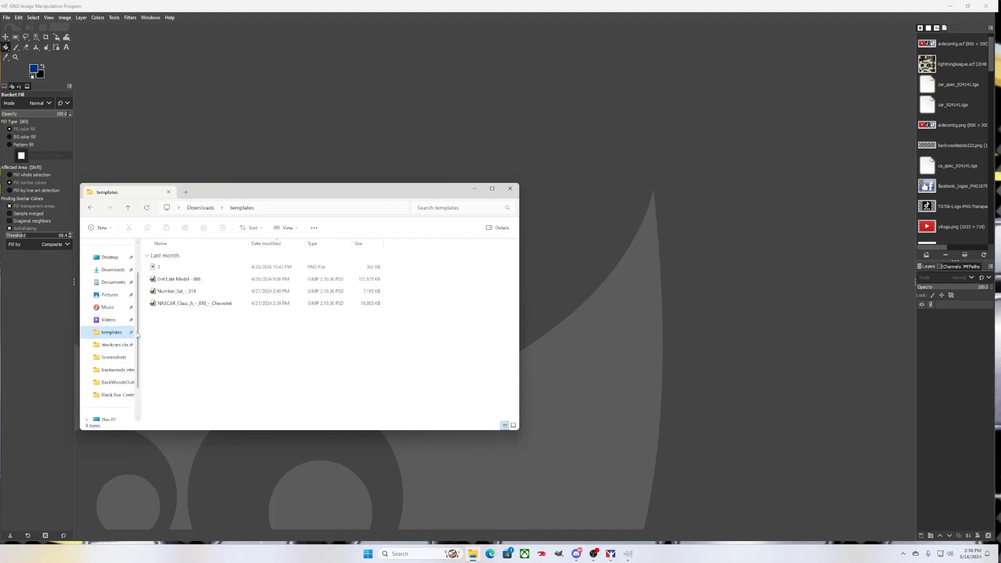
{"action": "left_click", "coordinate": [213, 308]}
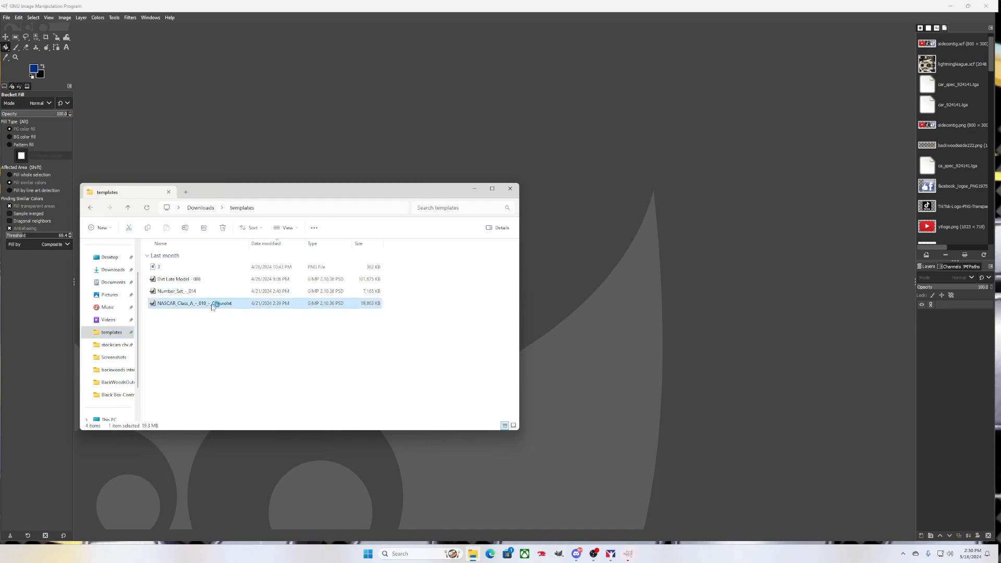
{"action": "left_click", "coordinate": [473, 190]}
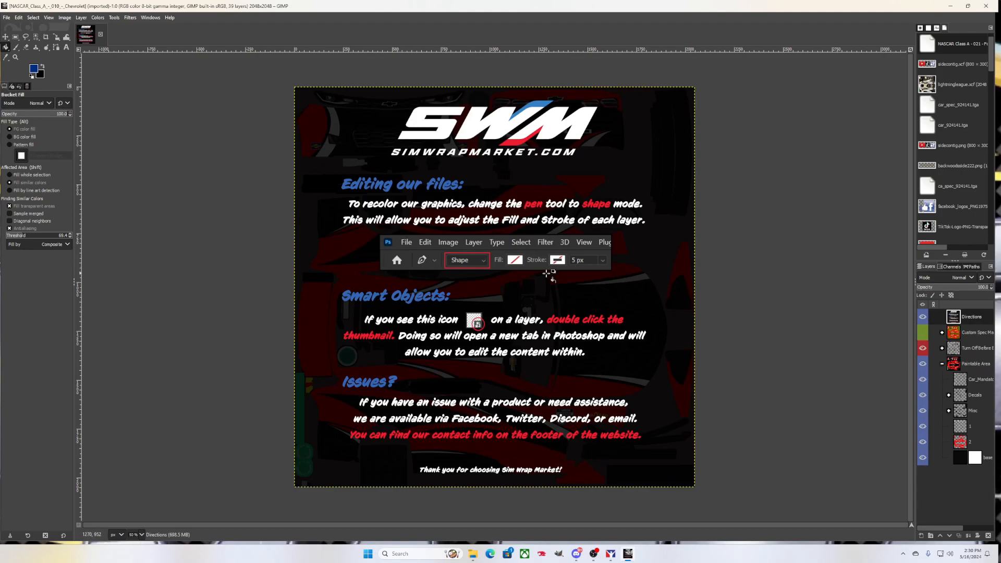
Hide the Directions layer to reveal the red livery and select layer 2 for painting
{"action": "left_click", "coordinate": [922, 317]}
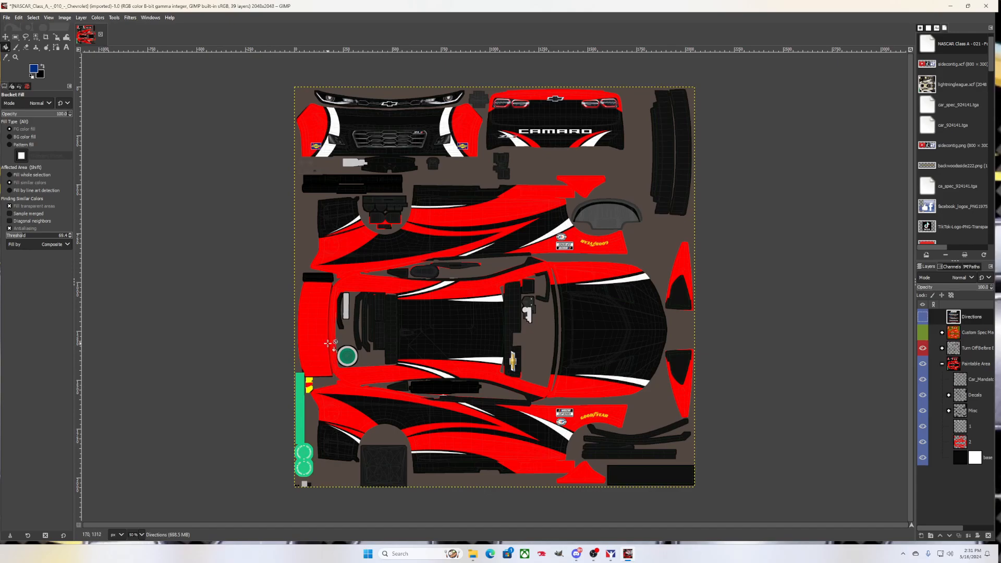
{"action": "left_click", "coordinate": [964, 446]}
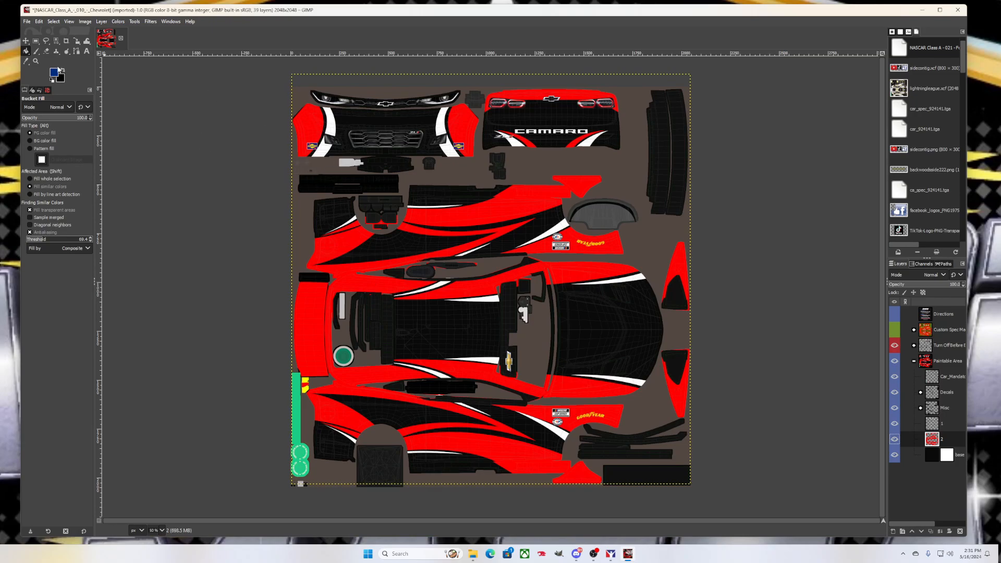
{"action": "left_click", "coordinate": [53, 73]}
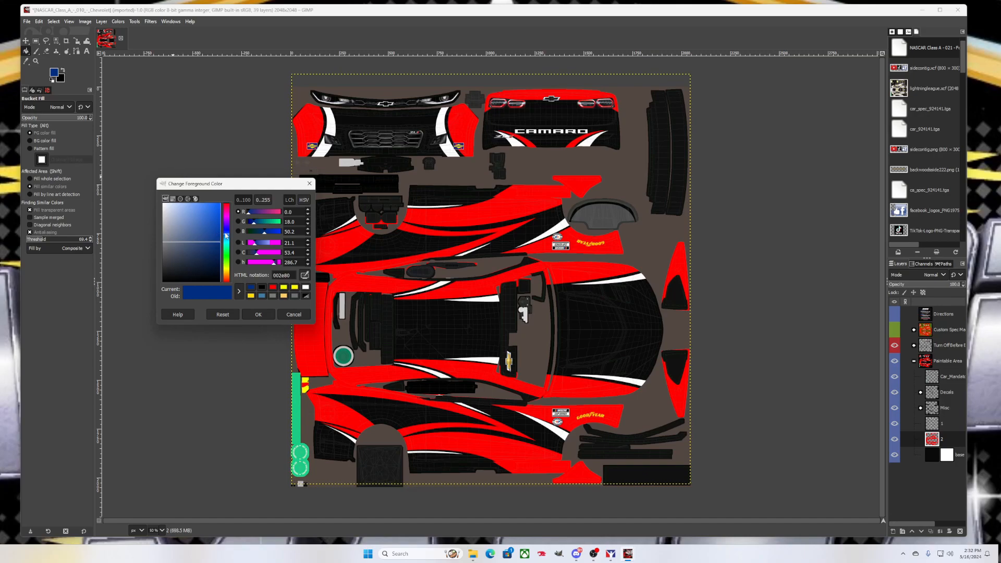
Change the foreground colour from blue 002a80 to a slightly darkened purple
{"action": "left_click_drag", "start_coordinate": [228, 233], "coordinate": [228, 225]}
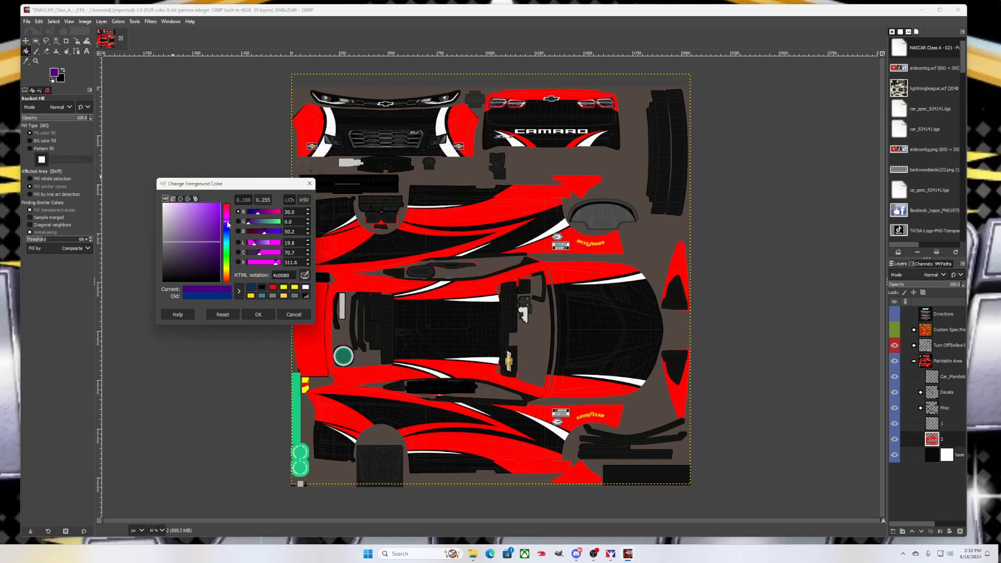
{"action": "mouse_move", "coordinate": [228, 225]}
{"action": "left_mouse_down"}
{"action": "mouse_move", "coordinate": [226, 190]}
{"action": "mouse_move", "coordinate": [226, 223]}
{"action": "mouse_move", "coordinate": [236, 220]}
{"action": "left_mouse_up"}
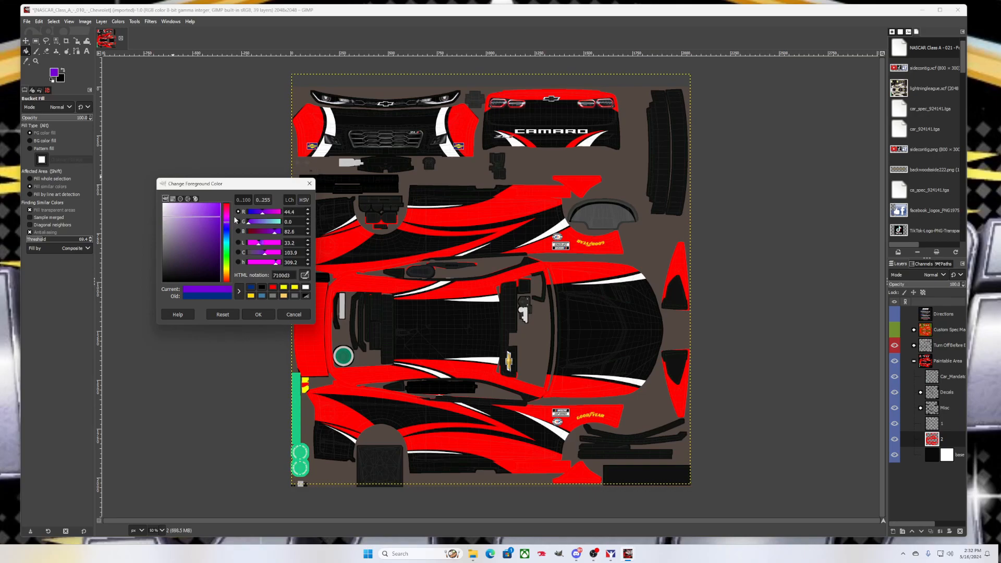
{"action": "left_click_drag", "start_coordinate": [236, 220], "coordinate": [238, 228]}
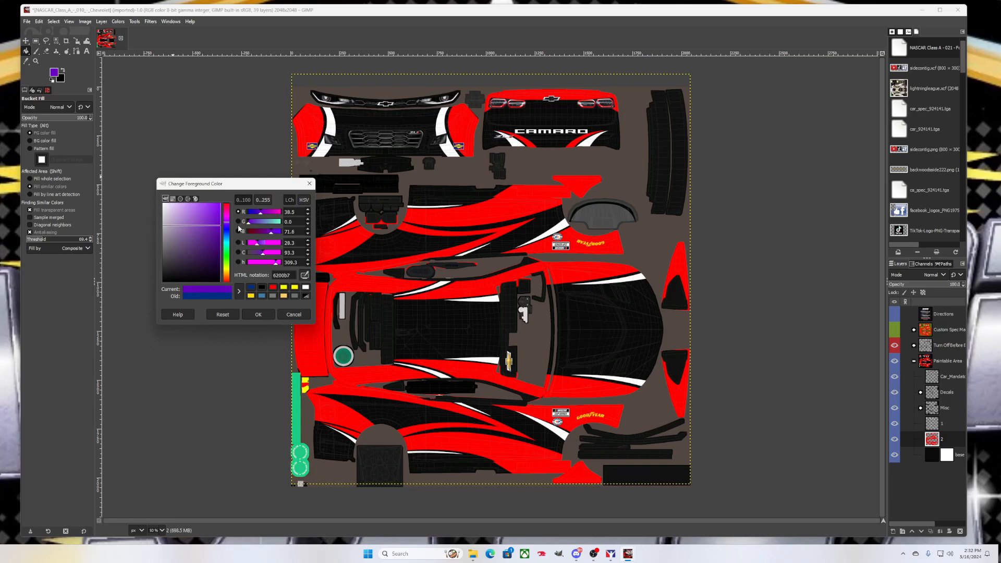
{"action": "left_click", "coordinate": [253, 314]}
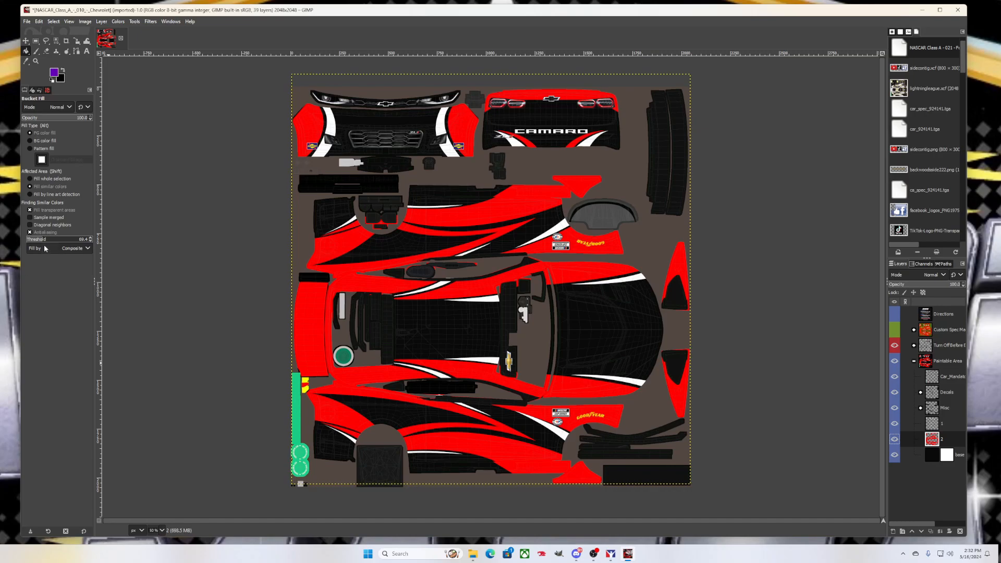
Raise the Bucket Fill threshold and fill the swooshes, side strips and bumper panels purple
{"action": "left_click_drag", "start_coordinate": [48, 241], "coordinate": [50, 240]}
{"action": "left_click", "coordinate": [456, 439]}
{"action": "left_click", "coordinate": [313, 356]}
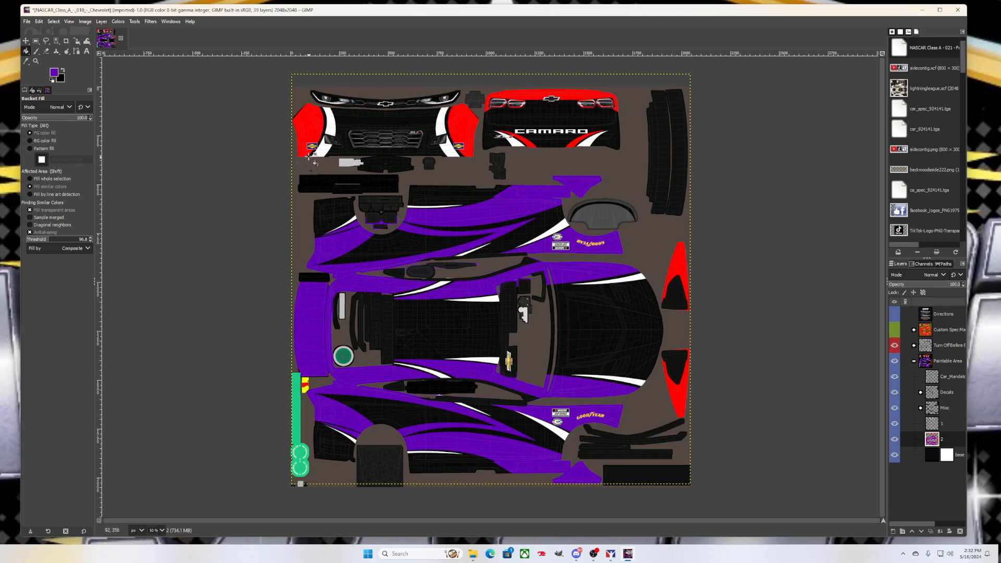
{"action": "left_click", "coordinate": [310, 152]}
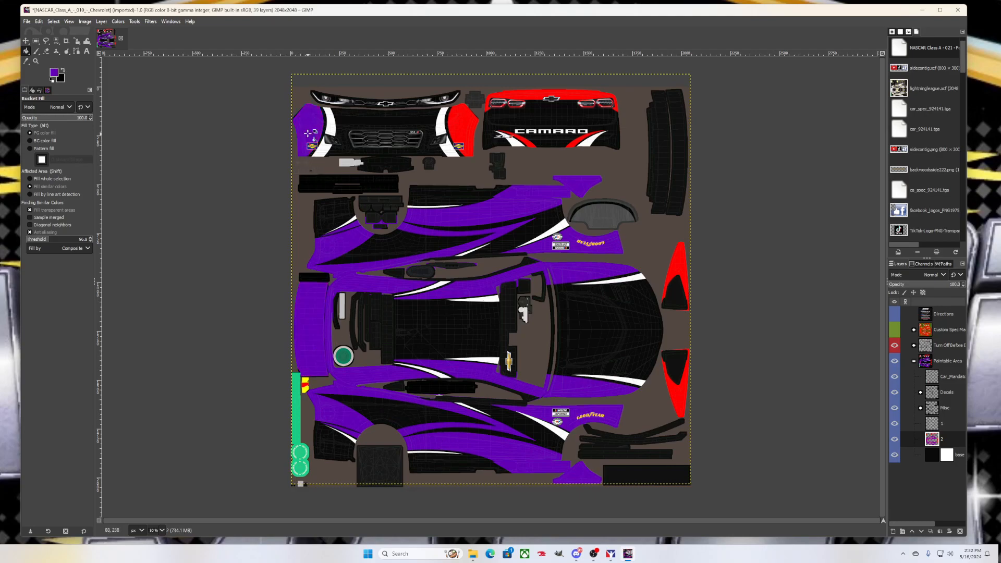
{"action": "left_click", "coordinate": [459, 127]}
{"action": "left_click", "coordinate": [519, 95]}
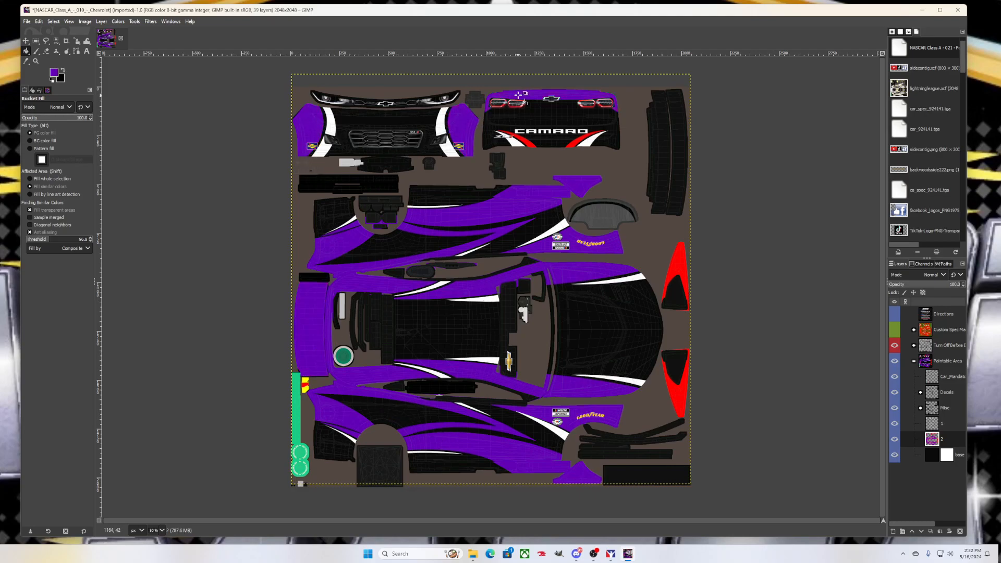
{"action": "left_click", "coordinate": [528, 141]}
{"action": "left_click", "coordinate": [575, 144]}
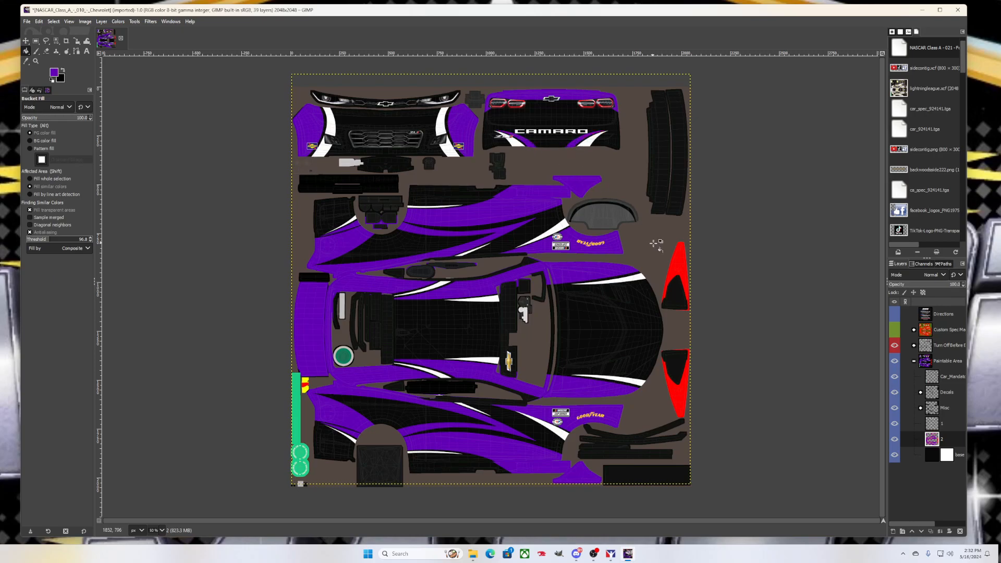
{"action": "left_click", "coordinate": [676, 262]}
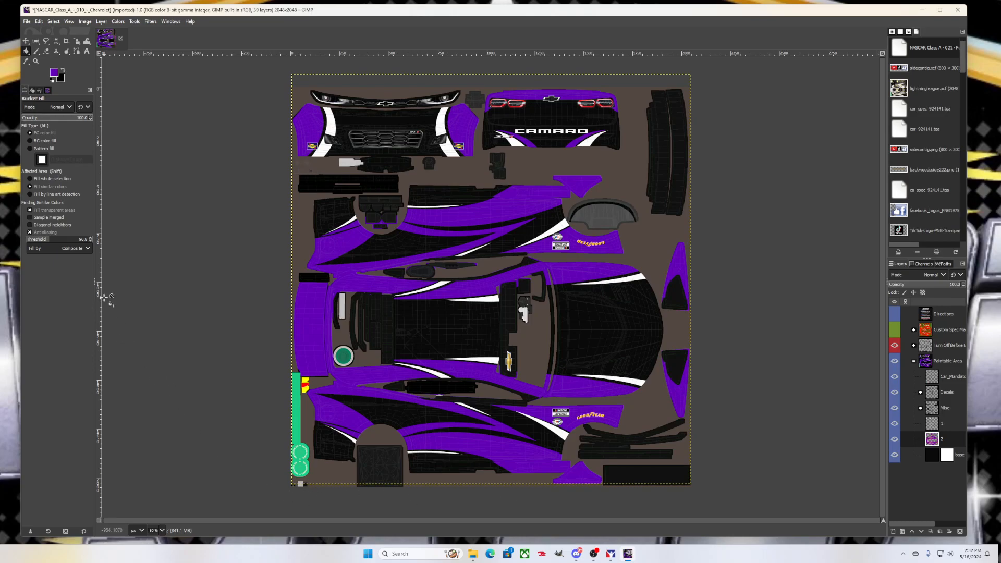
{"action": "left_click", "coordinate": [61, 80]}
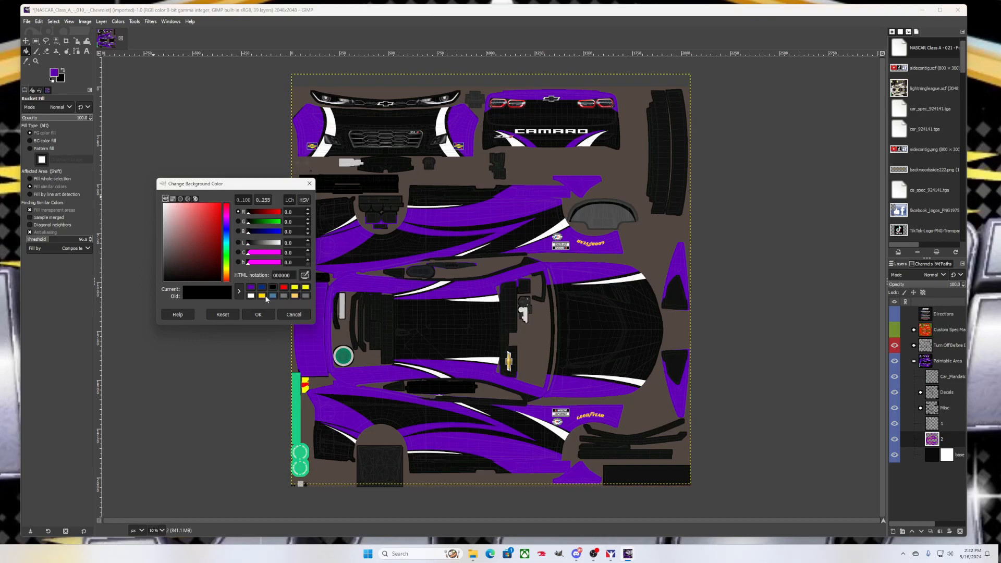
Set the background colour to yellow and select layer 1 for painting
{"action": "left_click", "coordinate": [263, 296]}
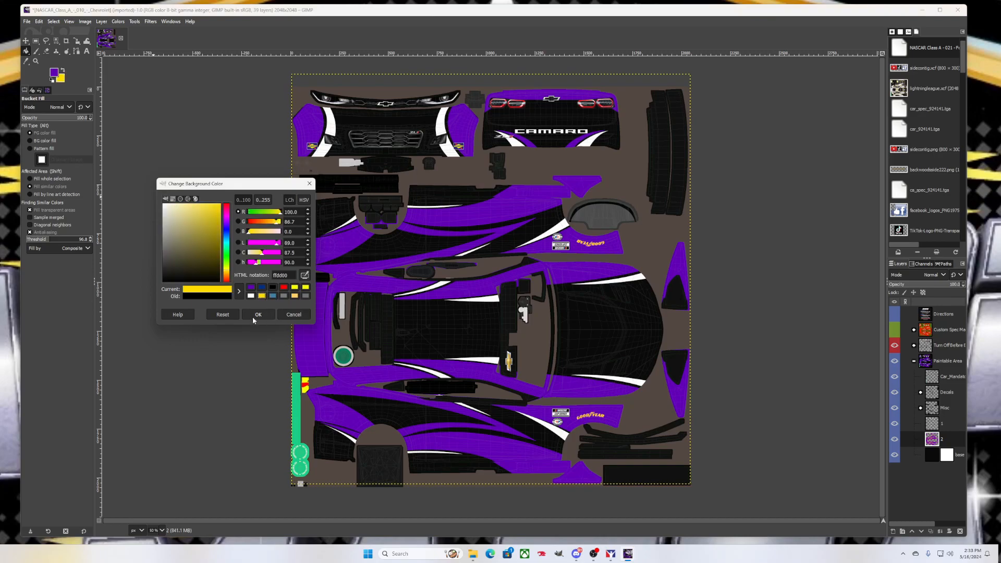
{"action": "left_click", "coordinate": [253, 314]}
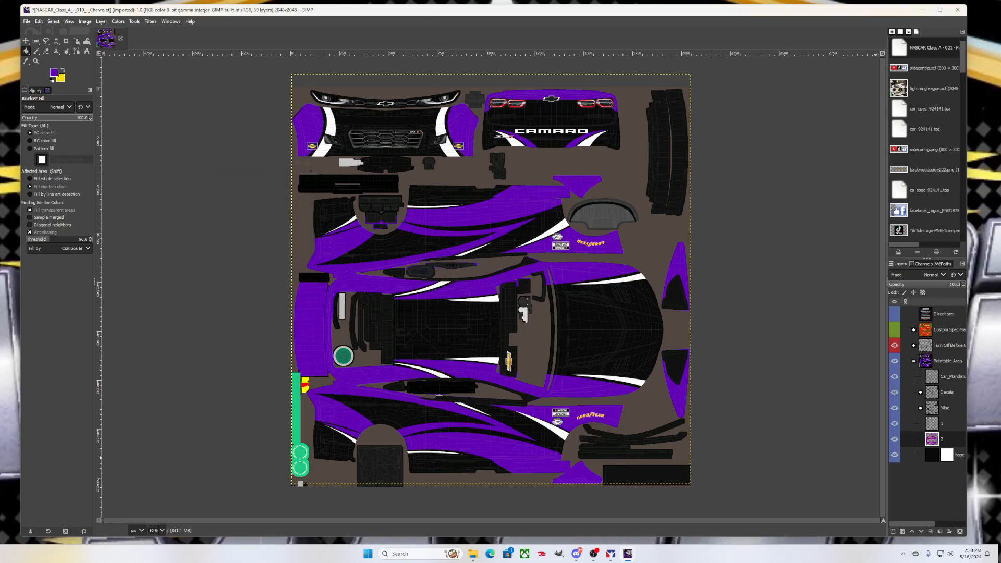
{"action": "left_click", "coordinate": [944, 424]}
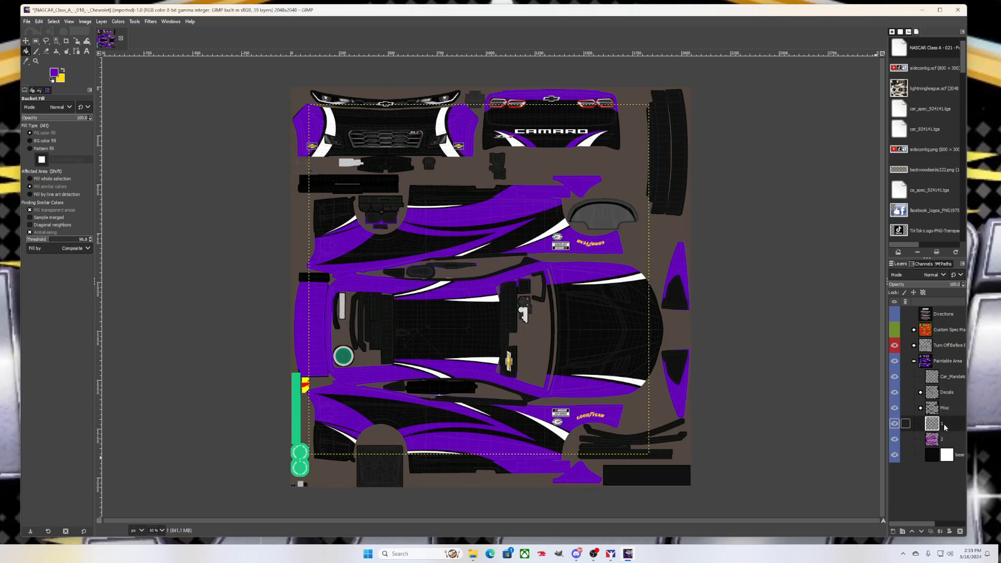
Bucket-fill five white side stripes yellow using BG color fill, undoing one mistaken hood fill
{"action": "left_click", "coordinate": [633, 381]}
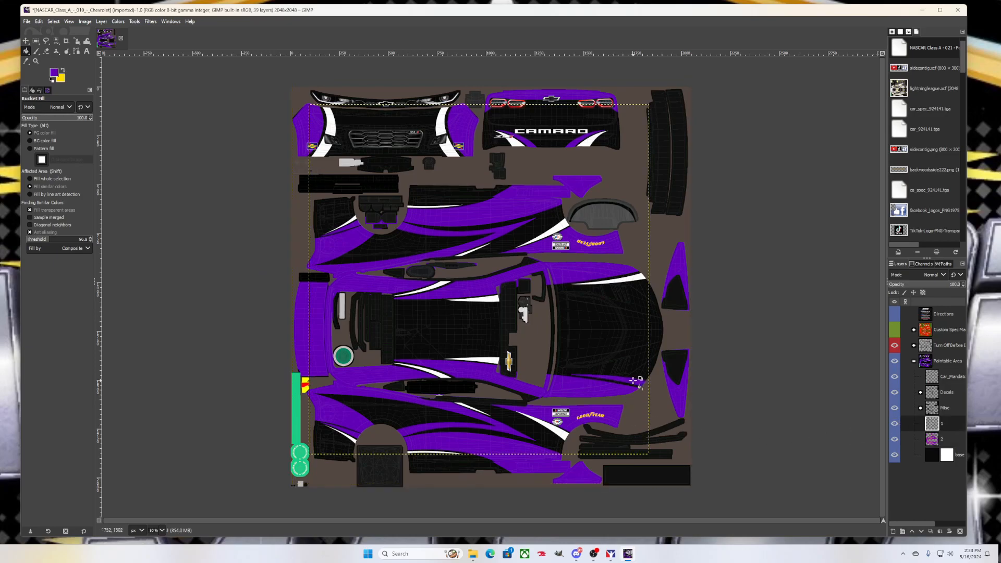
{"action": "key", "text": "ctrl+z"}
{"action": "left_click", "coordinate": [46, 141]}
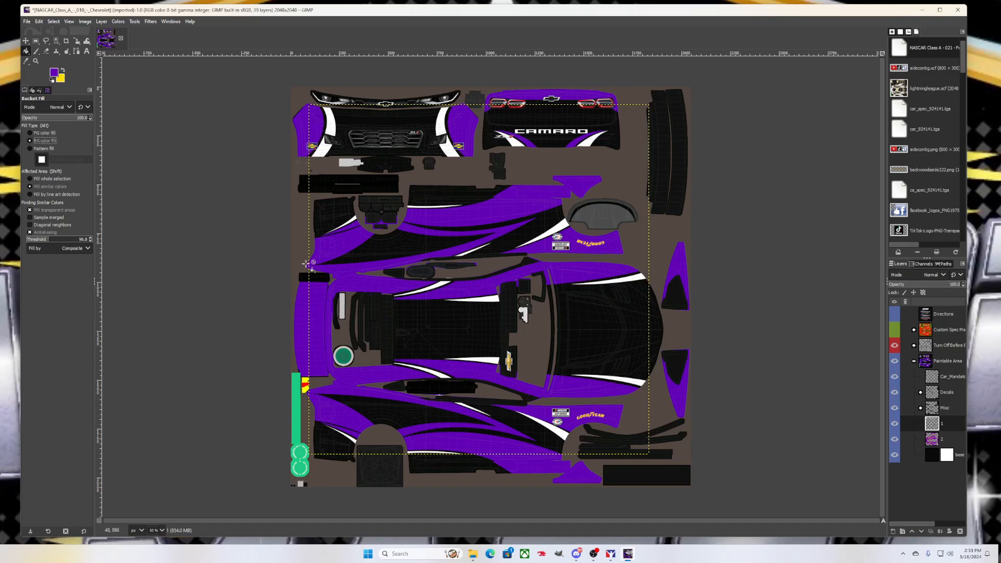
{"action": "left_click", "coordinate": [354, 438]}
{"action": "left_click", "coordinate": [418, 452]}
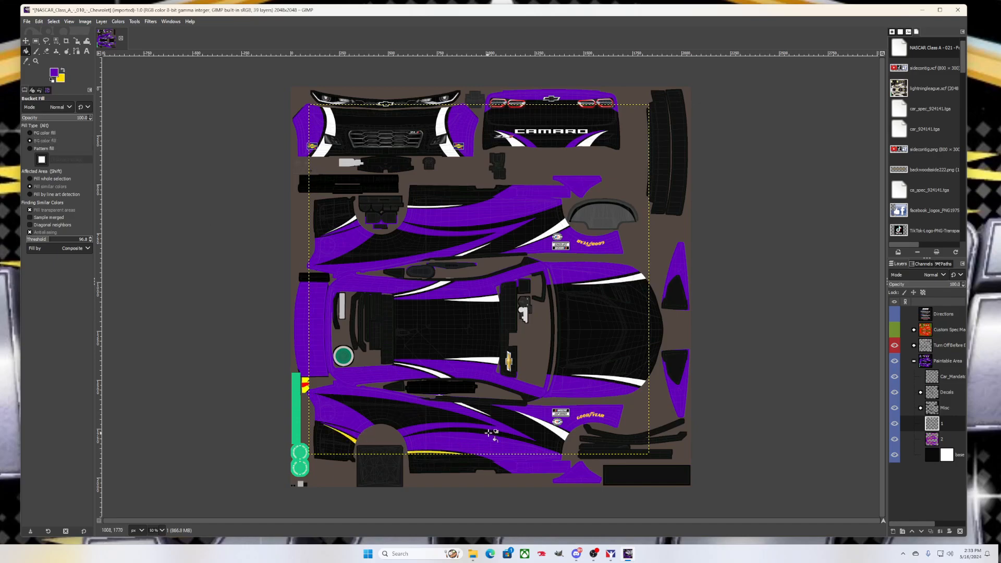
{"action": "left_click", "coordinate": [554, 427]}
{"action": "left_click", "coordinate": [471, 406]}
{"action": "left_click", "coordinate": [428, 370]}
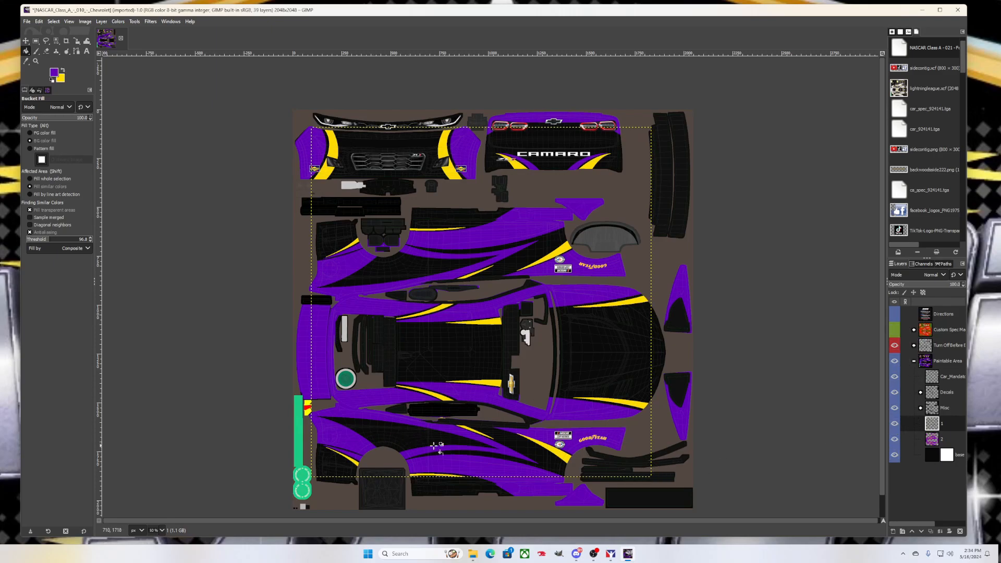
In the Misc group, fill the two small Pitbox Colors squares purple and yellow
{"action": "left_click", "coordinate": [921, 408]}
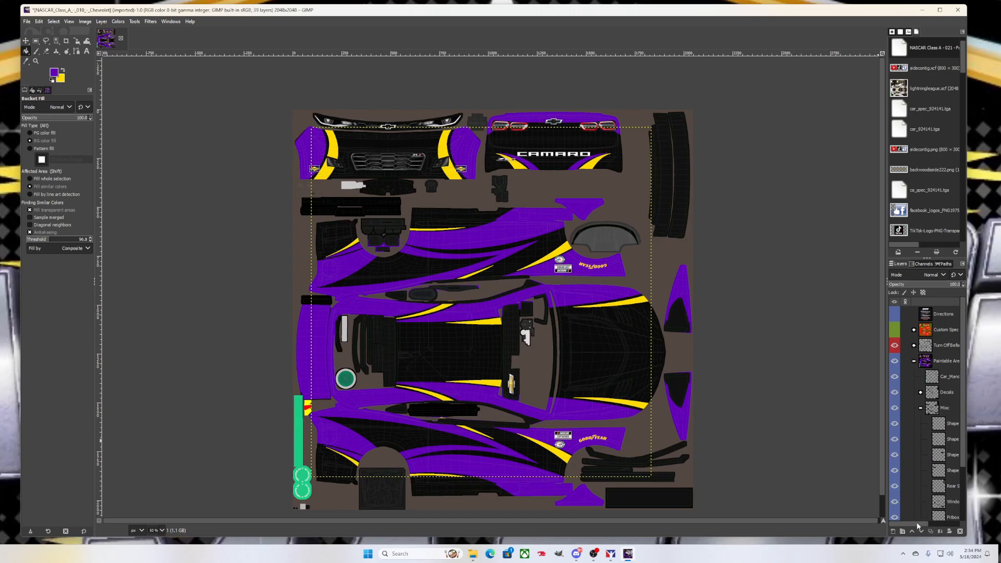
{"action": "scroll", "coordinate": [922, 522], "scroll_direction": "right", "scroll_amount": 2}
{"action": "scroll", "coordinate": [928, 519], "scroll_direction": "down", "scroll_amount": 2}
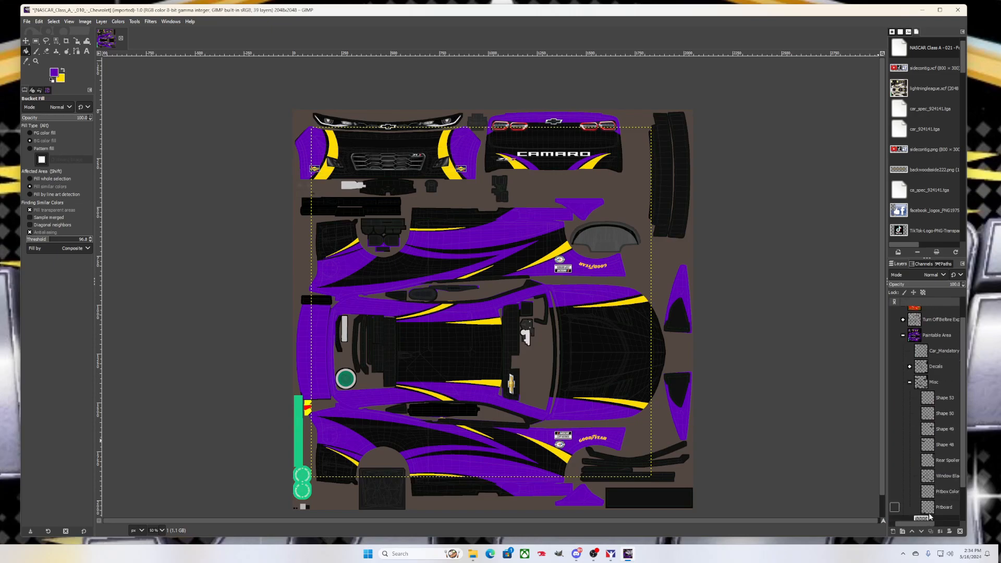
{"action": "left_click", "coordinate": [945, 498]}
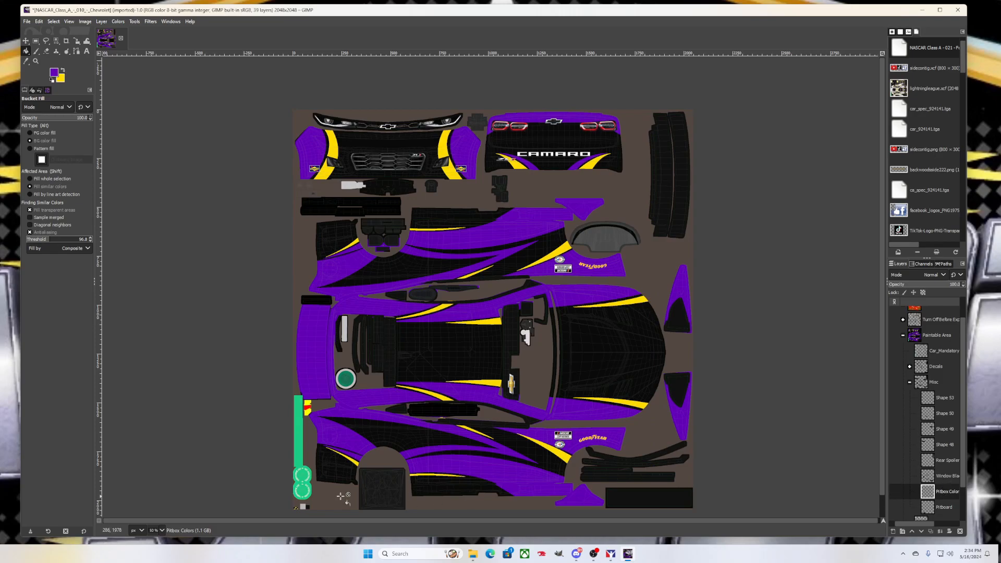
{"action": "scroll", "coordinate": [318, 478], "scroll_direction": "down", "scroll_amount": 1}
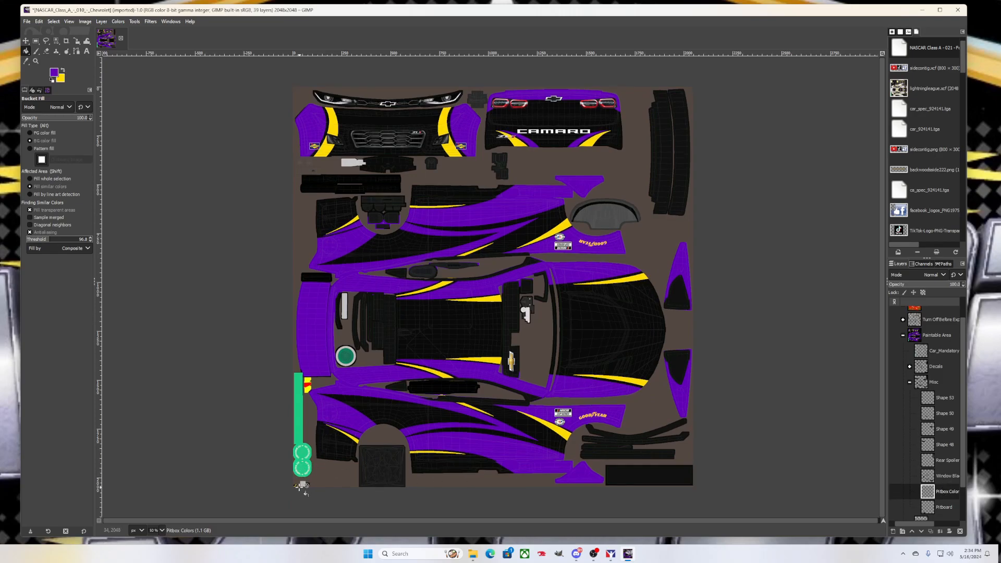
{"action": "scroll", "coordinate": [292, 480], "scroll_direction": "up", "scroll_amount": 3}
{"action": "scroll", "coordinate": [295, 486], "scroll_direction": "up", "scroll_amount": 1}
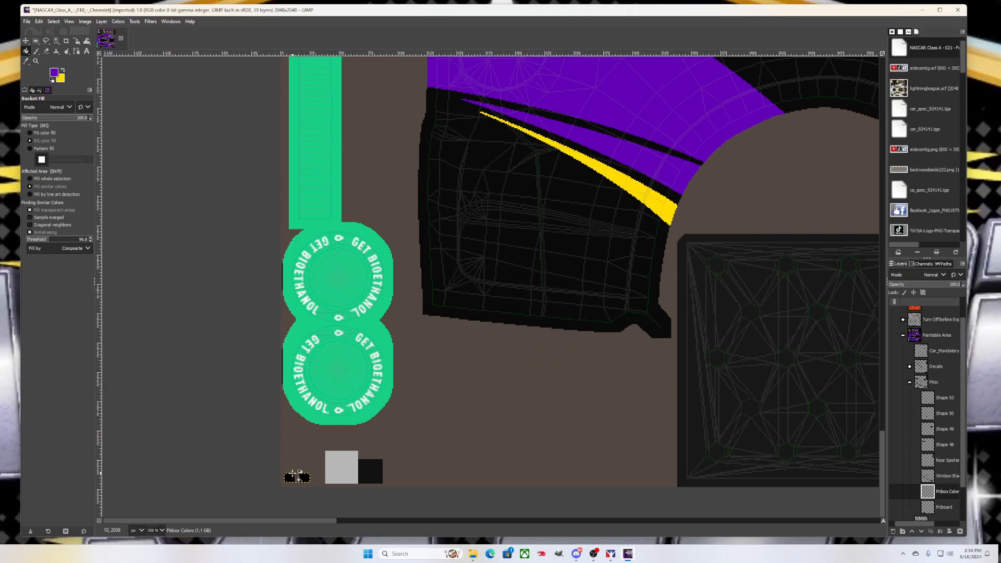
{"action": "left_click", "coordinate": [44, 133]}
{"action": "left_click", "coordinate": [290, 478]}
{"action": "left_click", "coordinate": [50, 142]}
{"action": "left_click", "coordinate": [305, 478]}
Fill the square on the Pitboard layer with the purple foreground colour
{"action": "scroll", "coordinate": [437, 399], "scroll_direction": "down", "scroll_amount": 4}
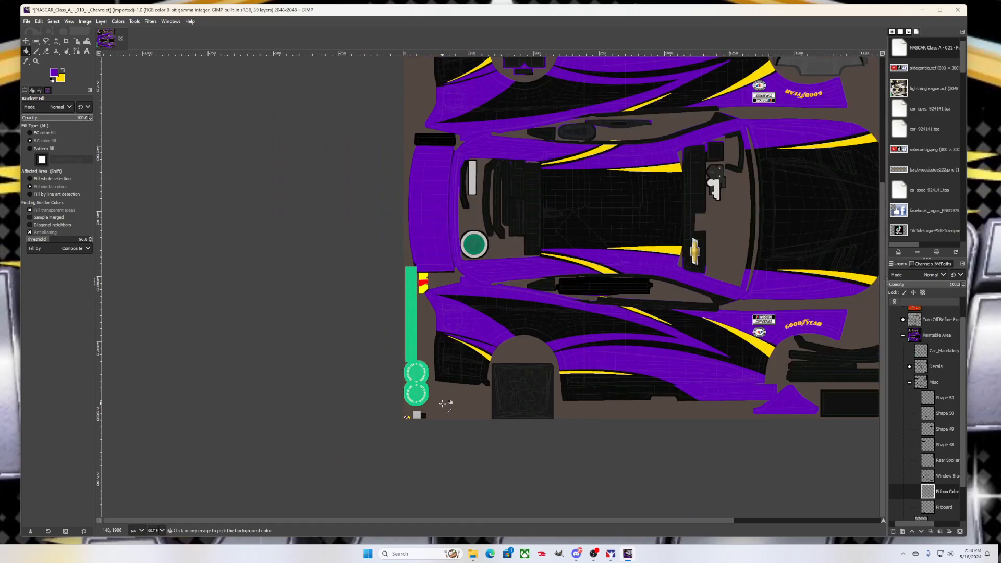
{"action": "scroll", "coordinate": [926, 486], "scroll_direction": "down", "scroll_amount": 1}
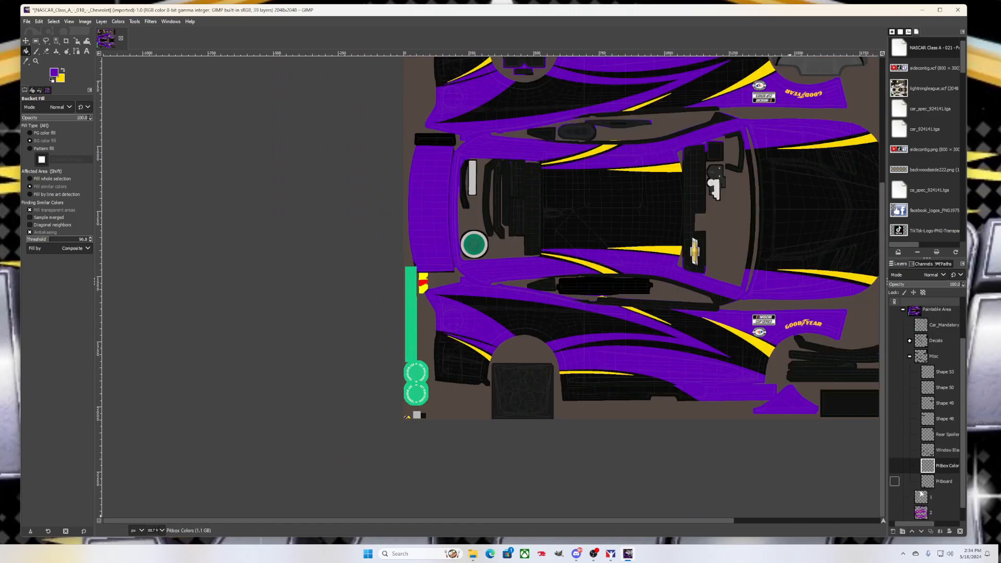
{"action": "left_click_drag", "start_coordinate": [903, 523], "coordinate": [909, 523]}
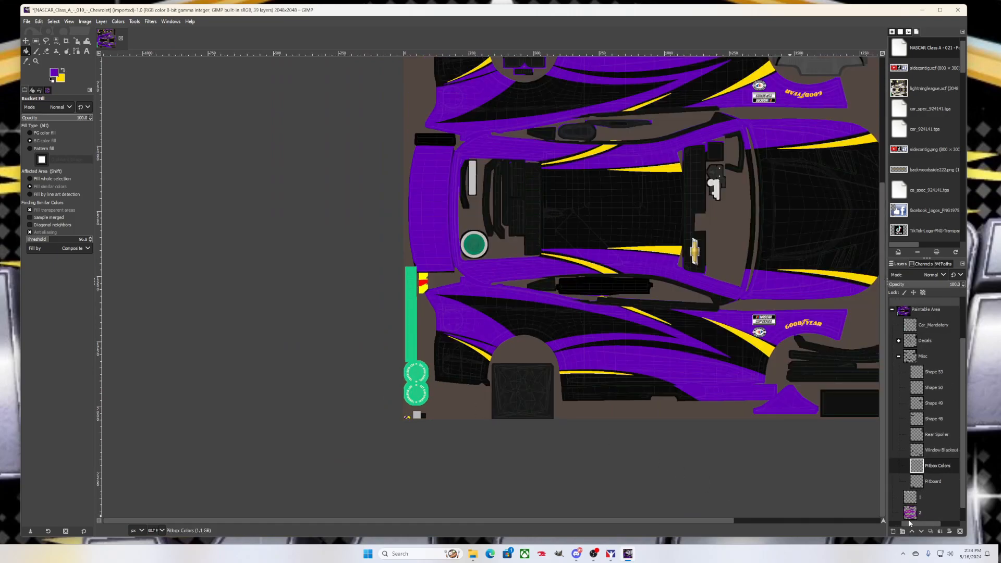
{"action": "left_click", "coordinate": [928, 482]}
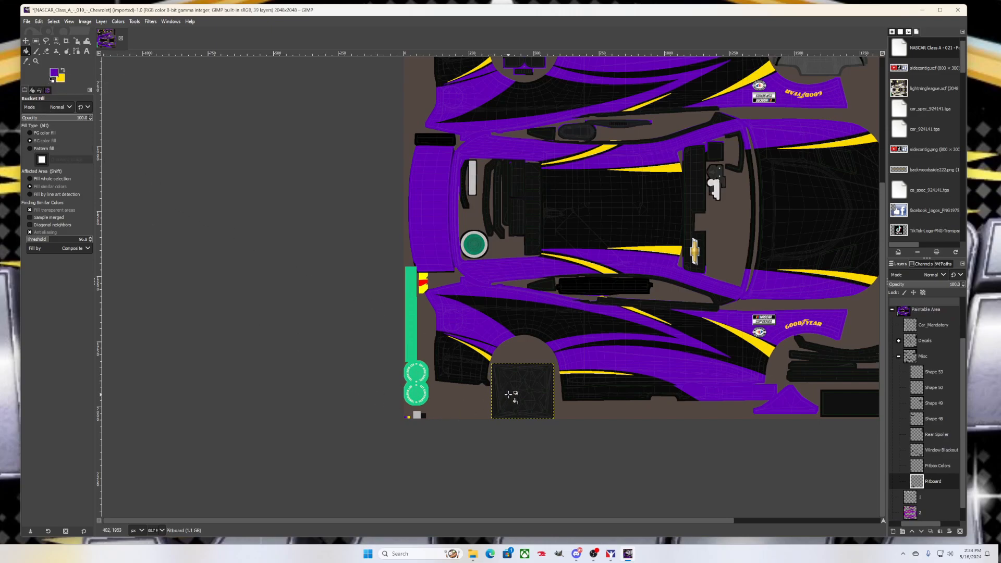
{"action": "left_click", "coordinate": [43, 132]}
{"action": "left_click", "coordinate": [530, 392]}
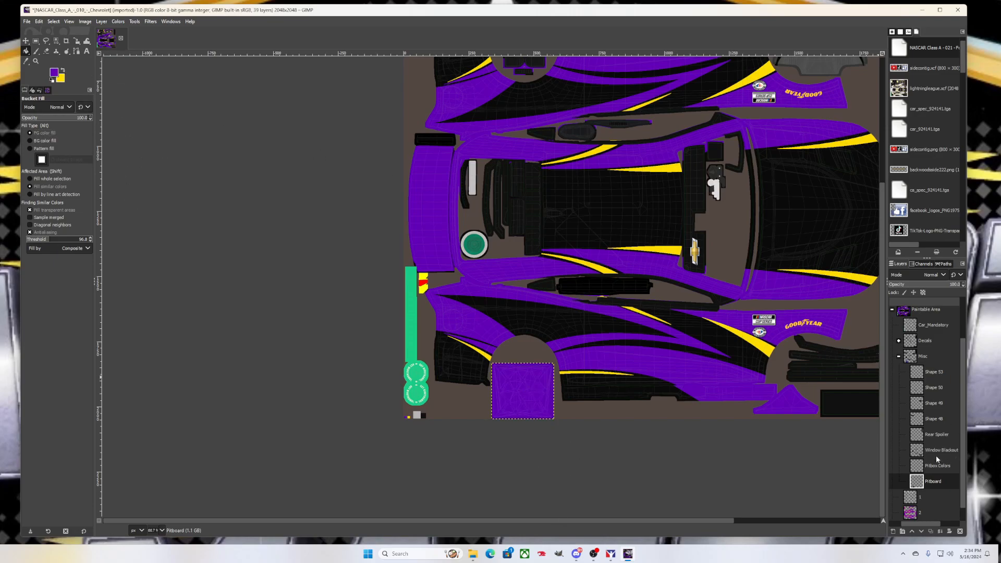
{"action": "scroll", "coordinate": [938, 459], "scroll_direction": "up", "scroll_amount": 1}
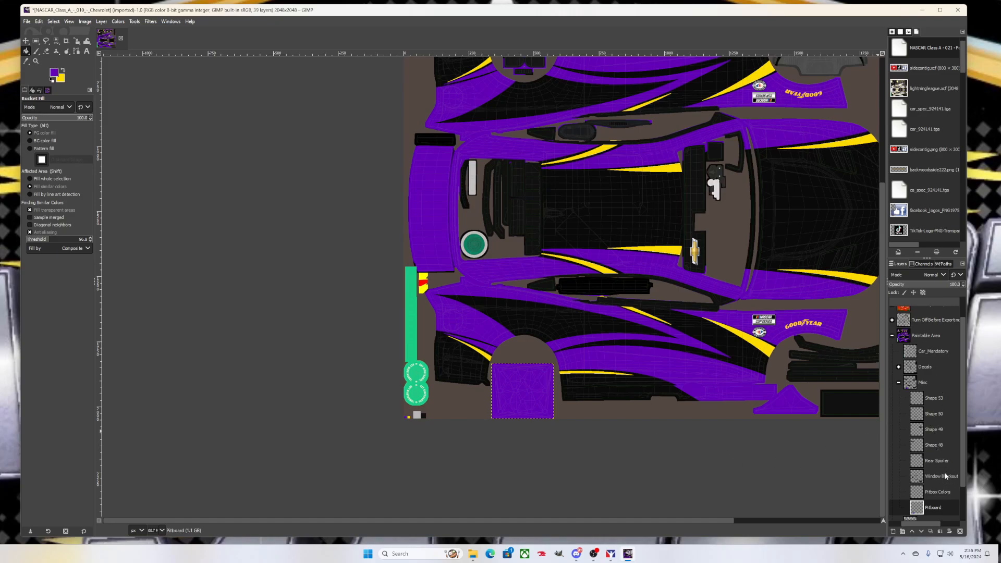
{"action": "left_click", "coordinate": [899, 382]}
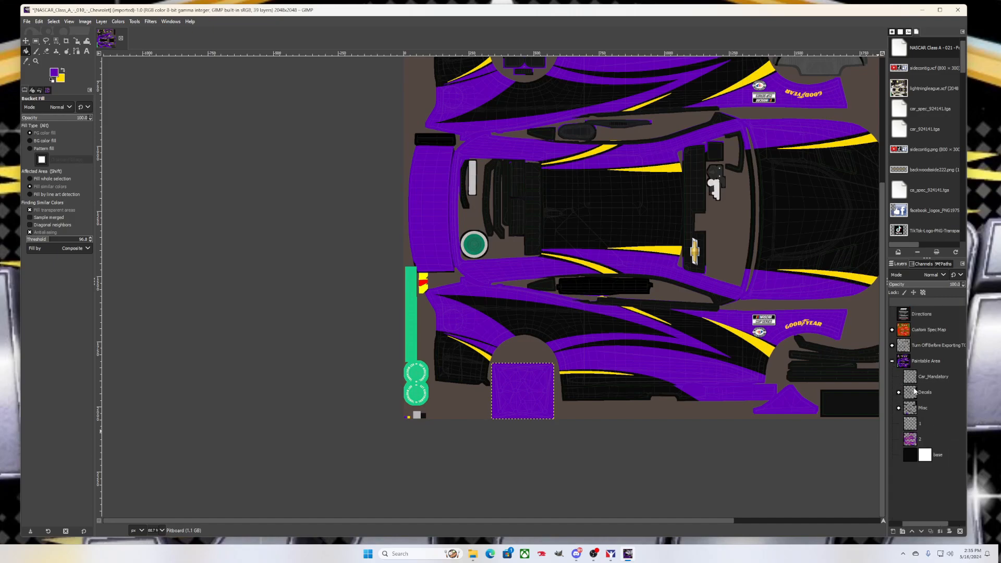
{"action": "left_click", "coordinate": [899, 392]}
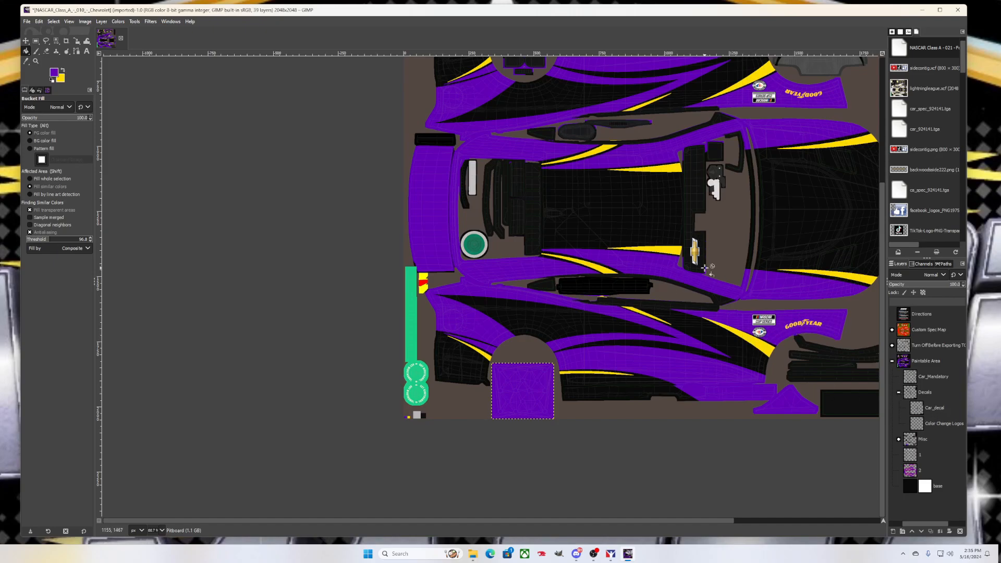
{"action": "scroll", "coordinate": [699, 253], "scroll_direction": "up", "scroll_amount": 5}
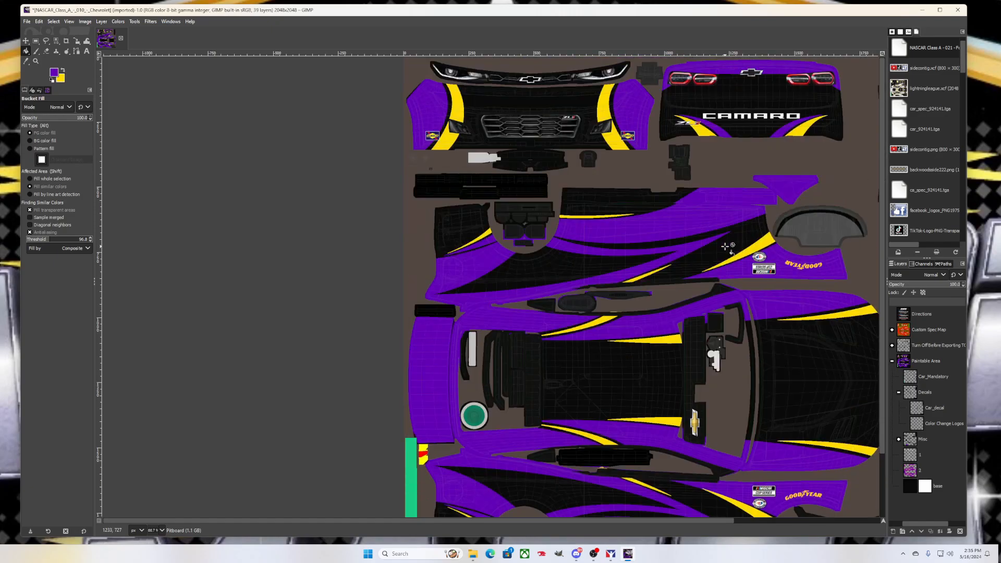
{"action": "scroll", "coordinate": [743, 347], "scroll_direction": "down", "scroll_amount": 2}
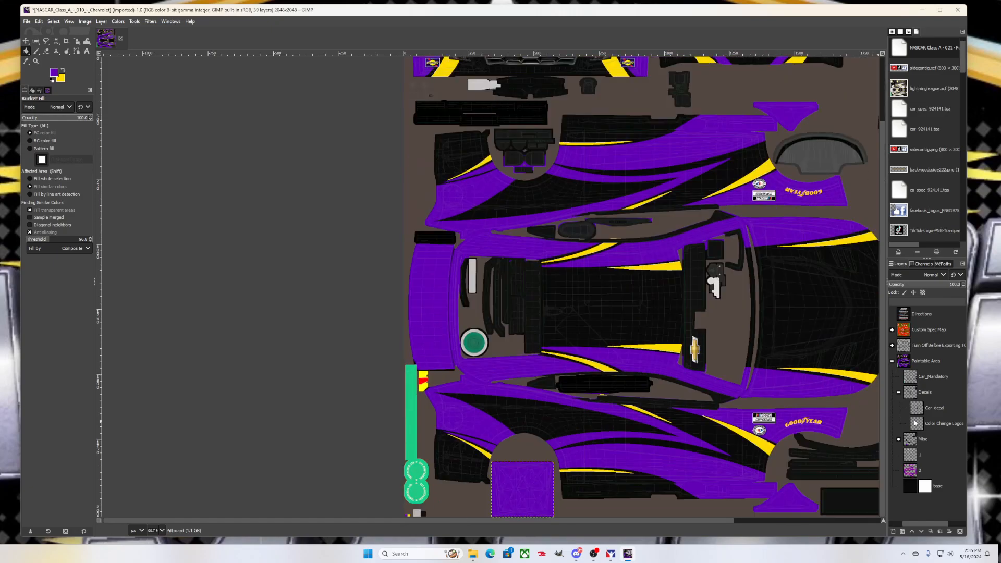
{"action": "left_click", "coordinate": [898, 393]}
{"action": "left_click", "coordinate": [929, 378]}
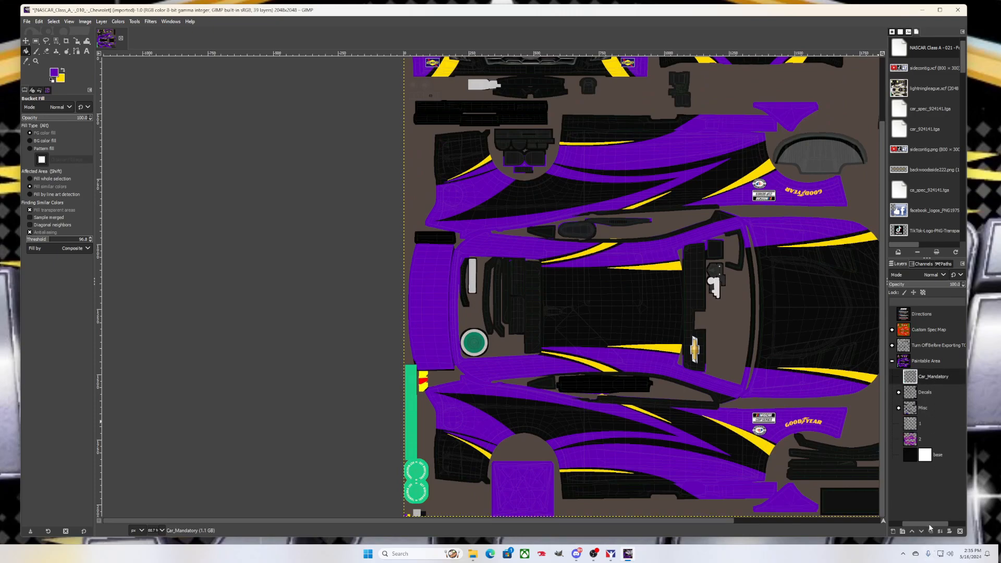
{"action": "left_click_drag", "start_coordinate": [928, 524], "coordinate": [915, 523]}
{"action": "left_click", "coordinate": [895, 376]}
{"action": "left_click", "coordinate": [895, 376]}
{"action": "left_click", "coordinate": [894, 376]}
{"action": "left_click", "coordinate": [895, 376]}
{"action": "left_click", "coordinate": [895, 376]}
{"action": "left_click", "coordinate": [895, 376]}
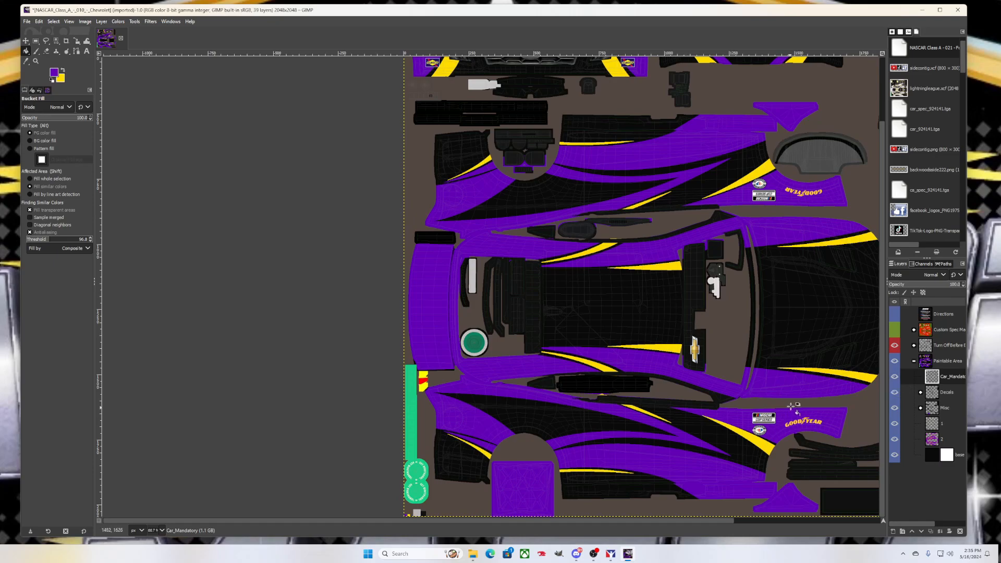
Expand the turn-off-before-exporting group and toggle the wireframe mesh off and back on
{"action": "left_click", "coordinate": [914, 346]}
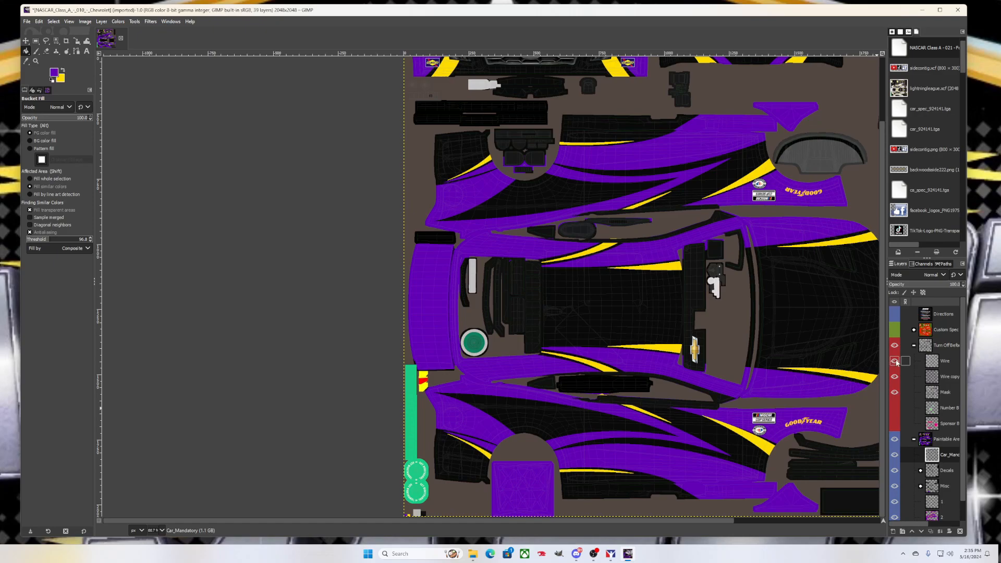
{"action": "left_click", "coordinate": [895, 362]}
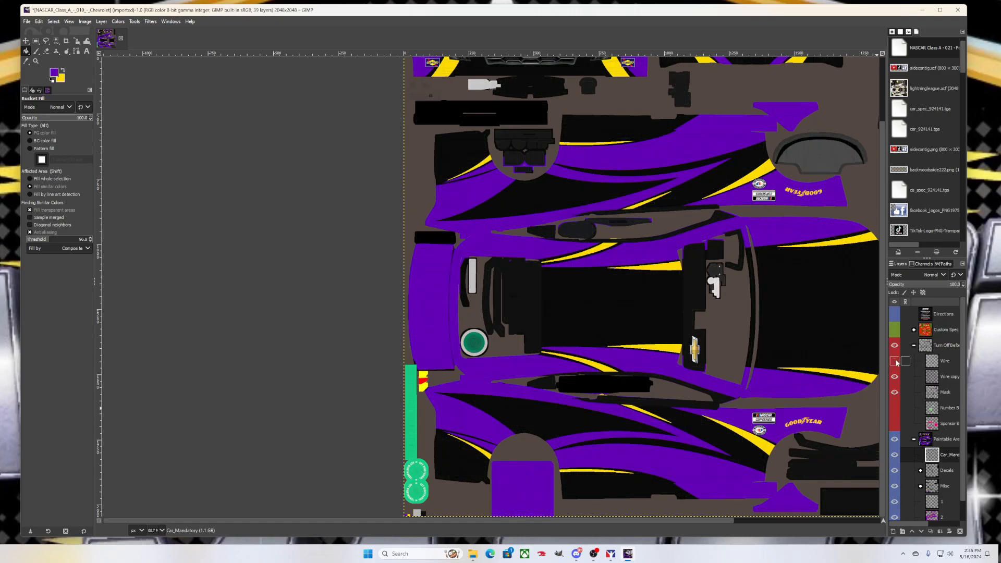
{"action": "left_click", "coordinate": [895, 361]}
{"action": "left_click", "coordinate": [896, 361]}
{"action": "left_click", "coordinate": [896, 361]}
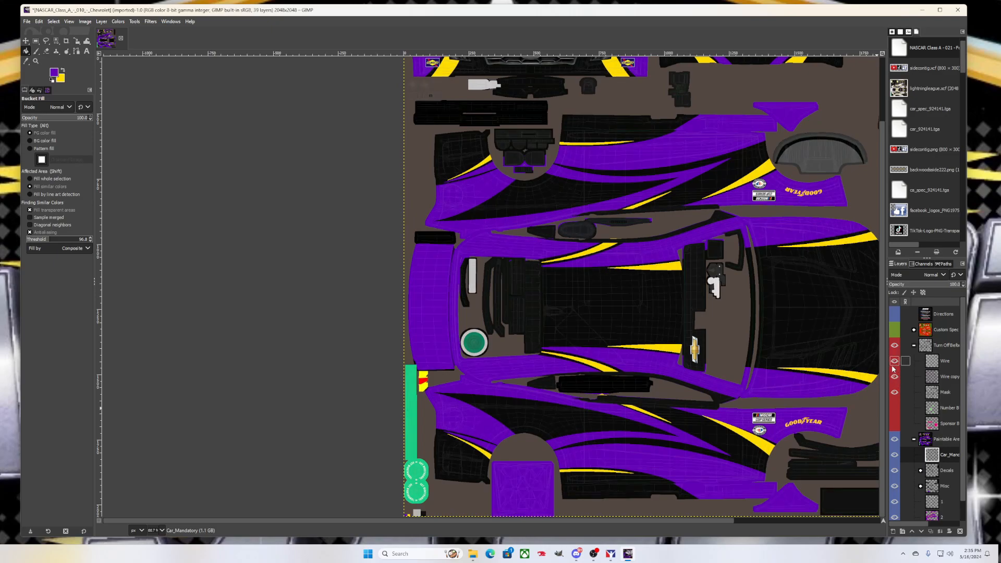
Toggle the sponsor, Car_Mandatory and number guide layers, leaving the pink blocks hidden
{"action": "left_click", "coordinate": [895, 424]}
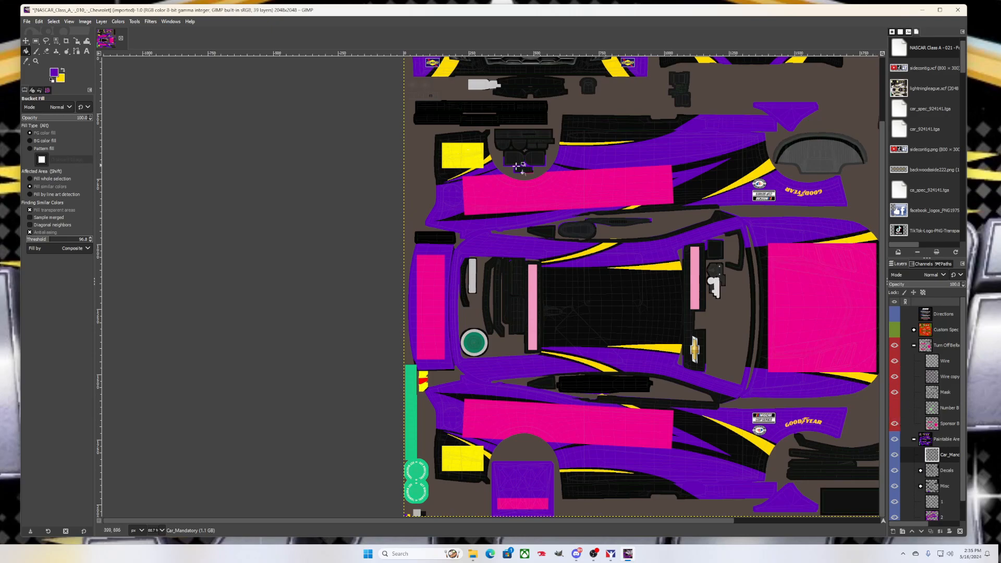
{"action": "left_click", "coordinate": [894, 454]}
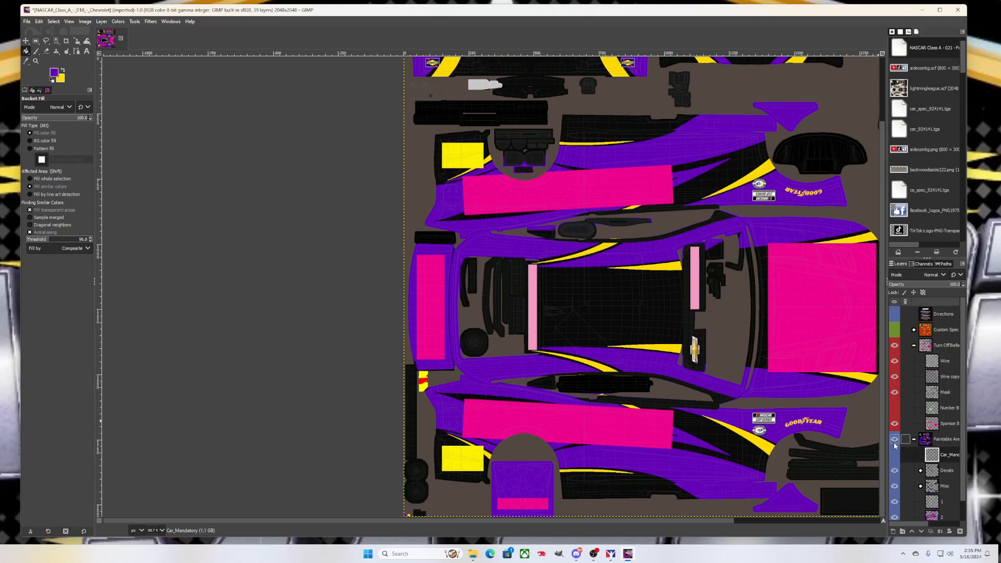
{"action": "left_click", "coordinate": [894, 455]}
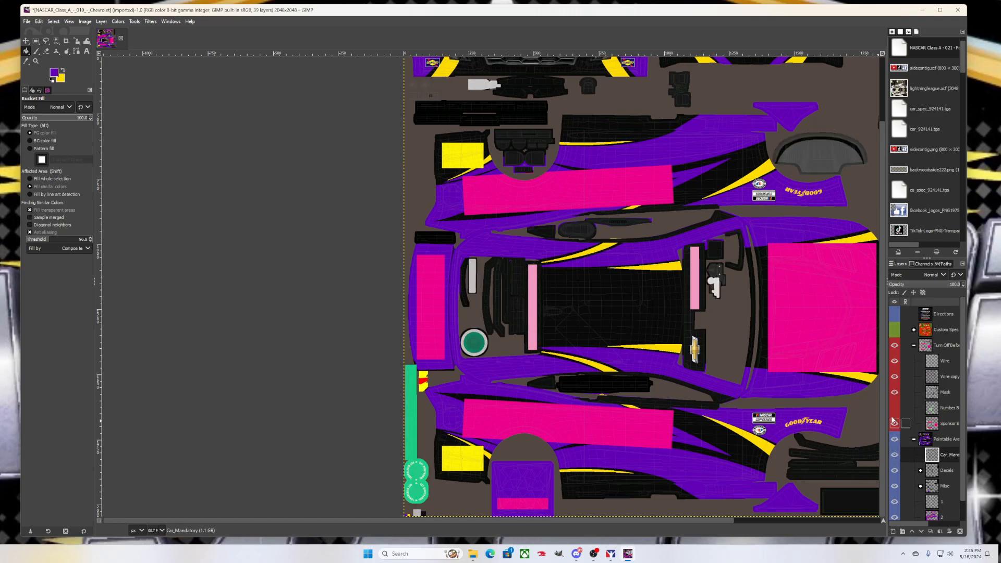
{"action": "left_click", "coordinate": [894, 427]}
{"action": "left_click", "coordinate": [893, 409]}
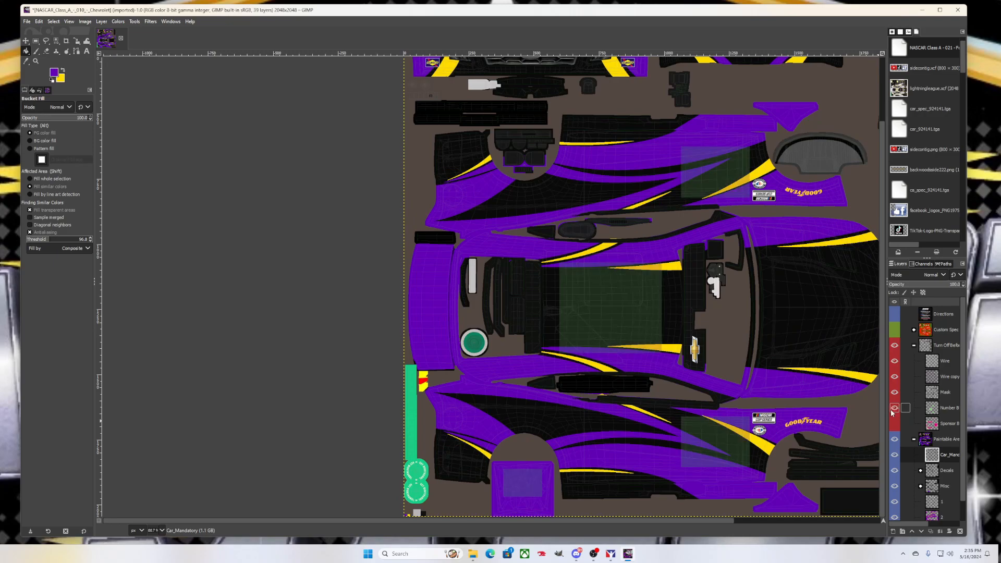
{"action": "left_click", "coordinate": [893, 410]}
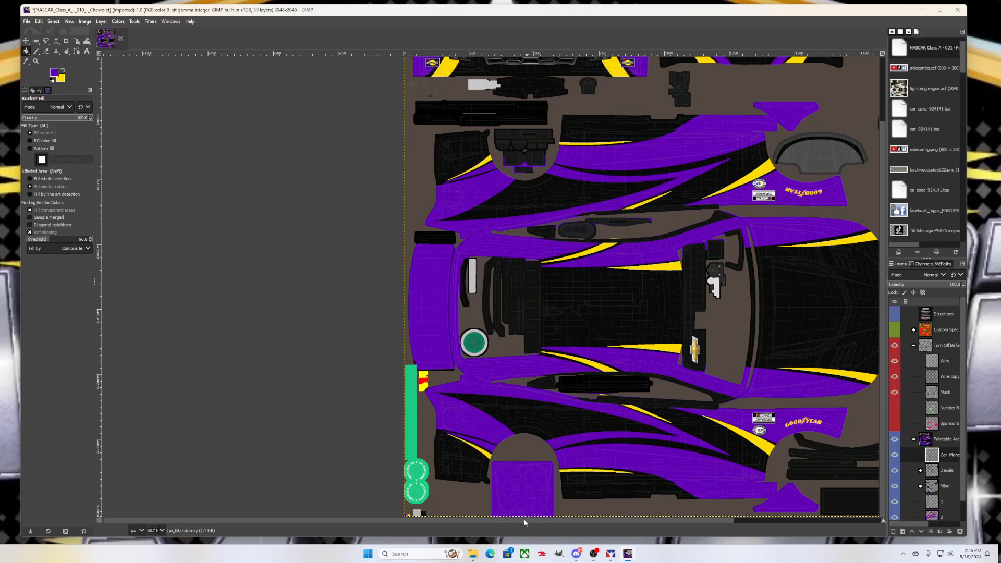
{"action": "scroll", "coordinate": [523, 519], "scroll_direction": "right", "scroll_amount": 4}
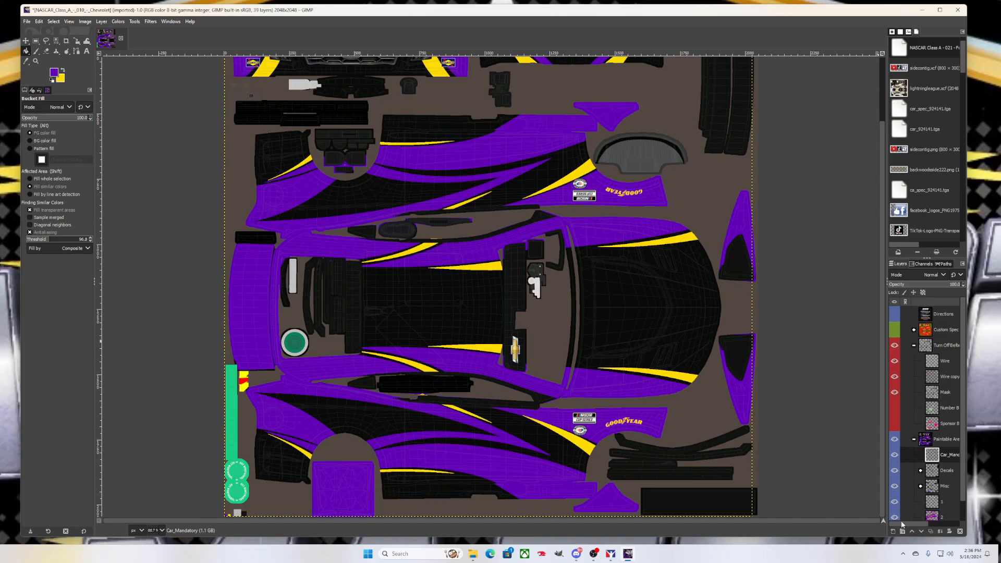
Create a new layer group inside Paintable Area and name it logos
{"action": "left_click", "coordinate": [942, 440]}
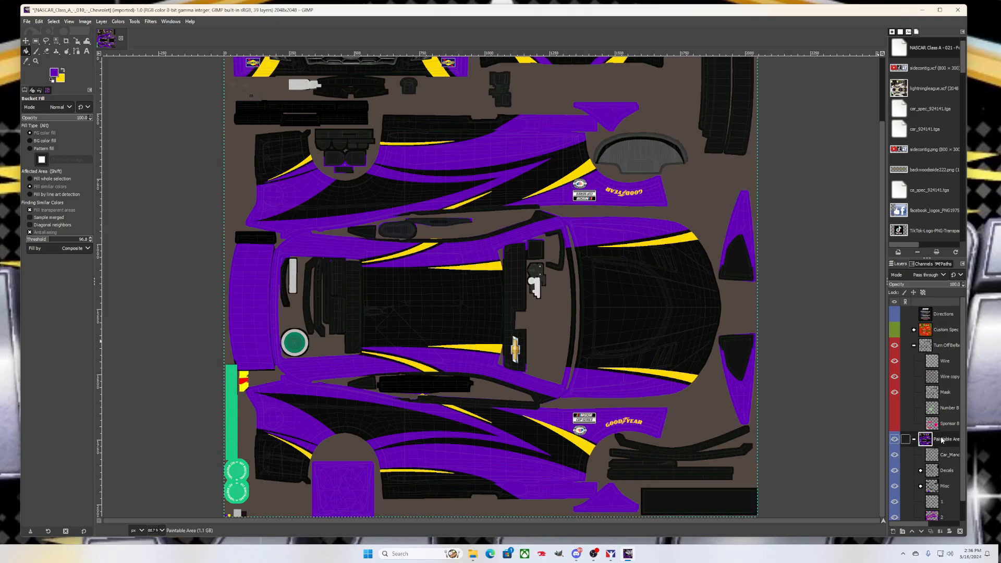
{"action": "left_click", "coordinate": [903, 532]}
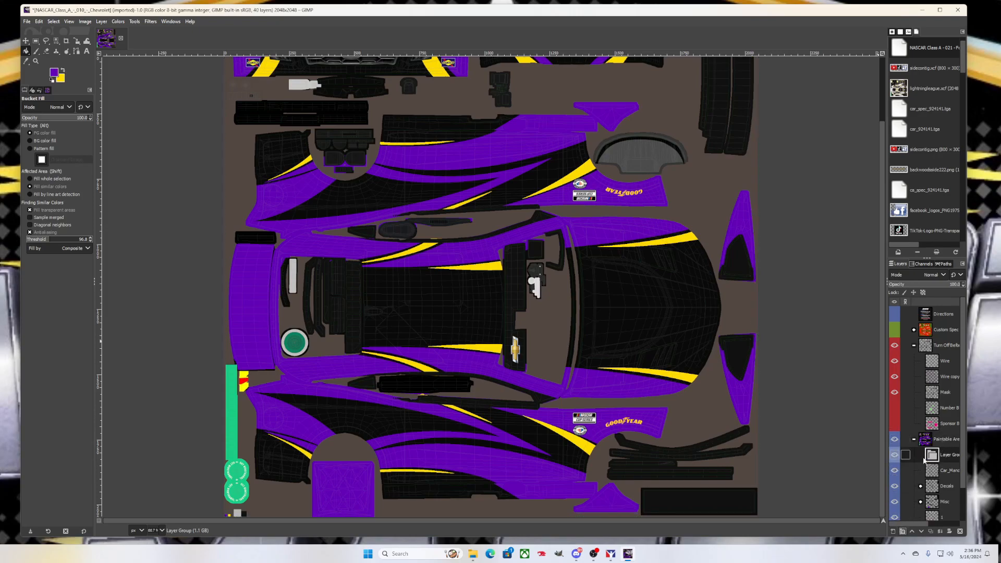
{"action": "left_click_drag", "start_coordinate": [947, 455], "coordinate": [941, 435]}
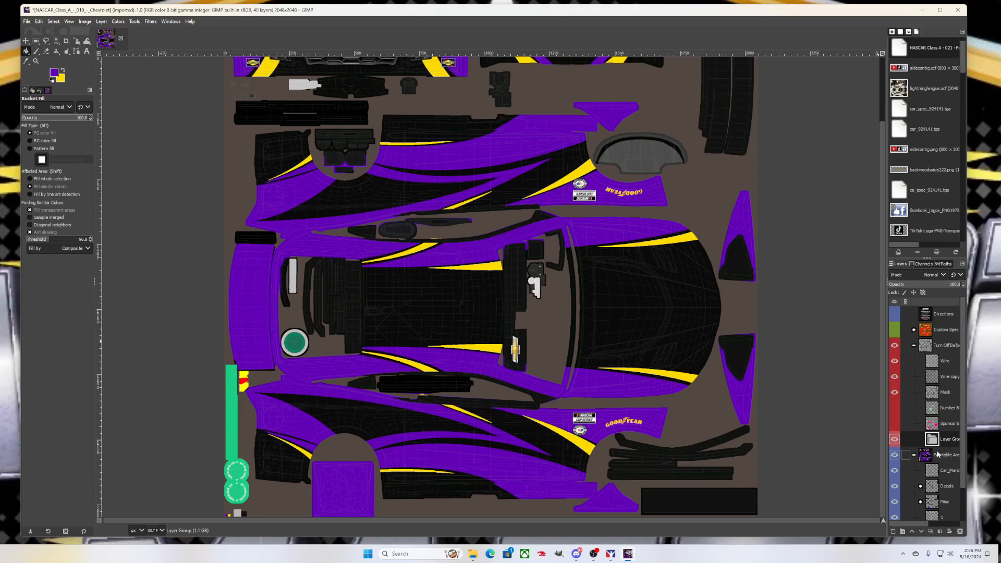
{"action": "left_click_drag", "start_coordinate": [952, 442], "coordinate": [944, 464]}
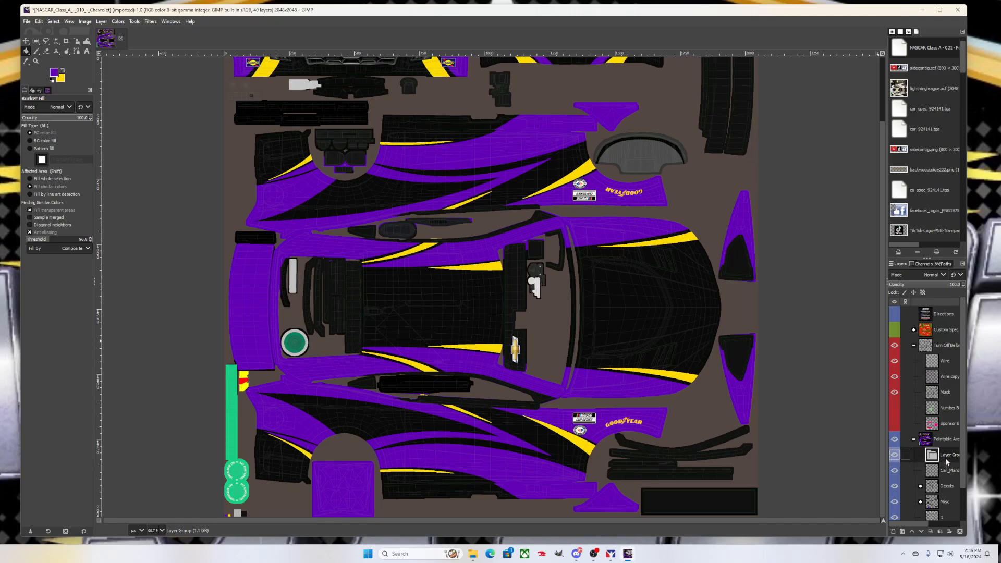
{"action": "double_click", "coordinate": [949, 454]}
{"action": "type", "text": "logos"}
{"action": "left_click", "coordinate": [875, 446]}
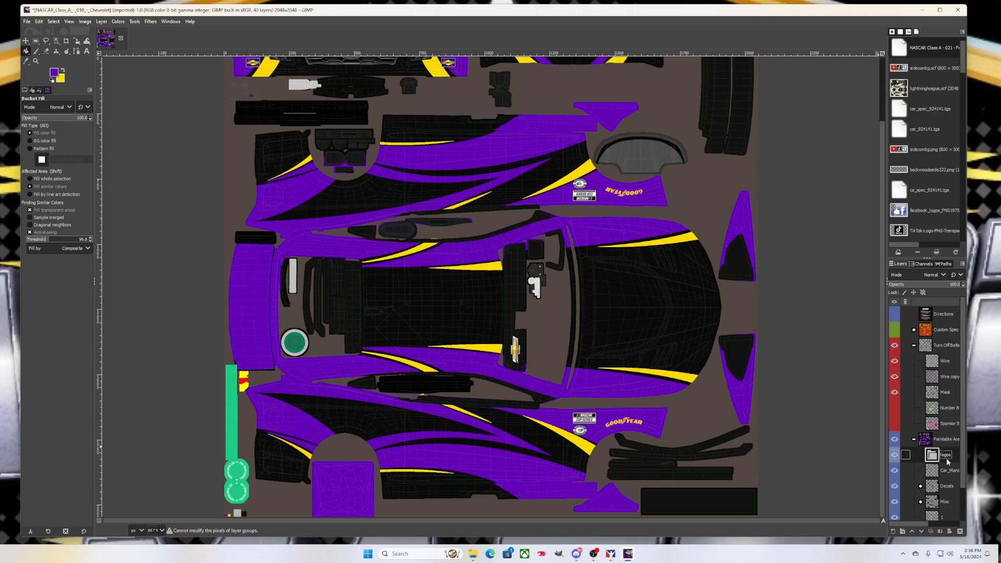
{"action": "left_click", "coordinate": [29, 22]}
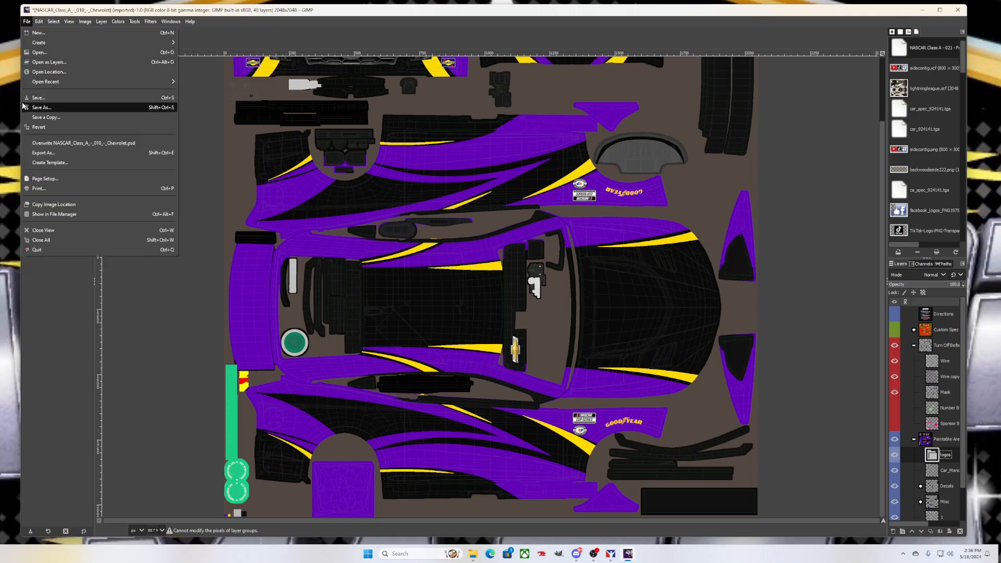
Open the BackWoods Mafia transparent PNG from the Pictures folder as a layer
{"action": "left_click", "coordinate": [37, 63]}
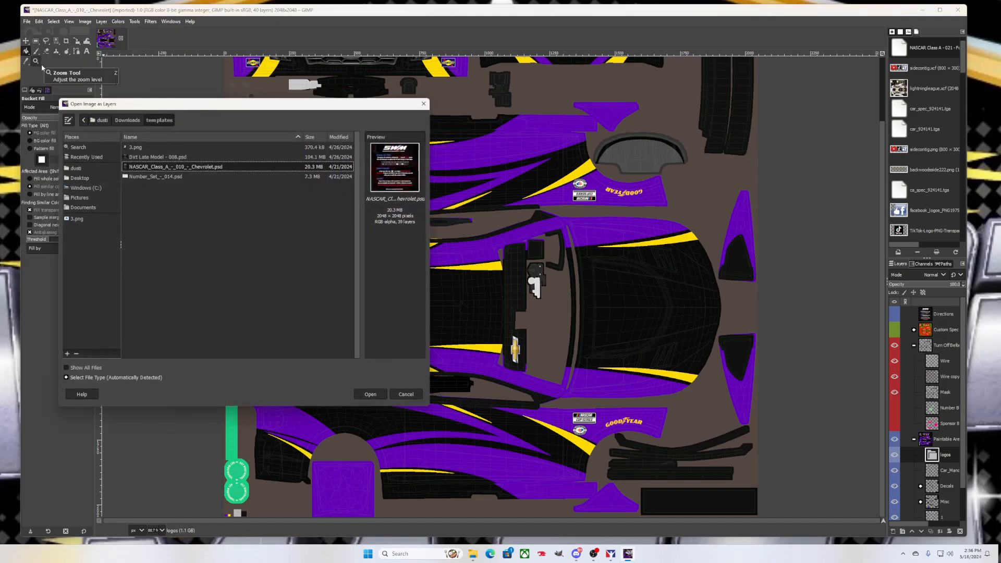
{"action": "left_click", "coordinate": [83, 207]}
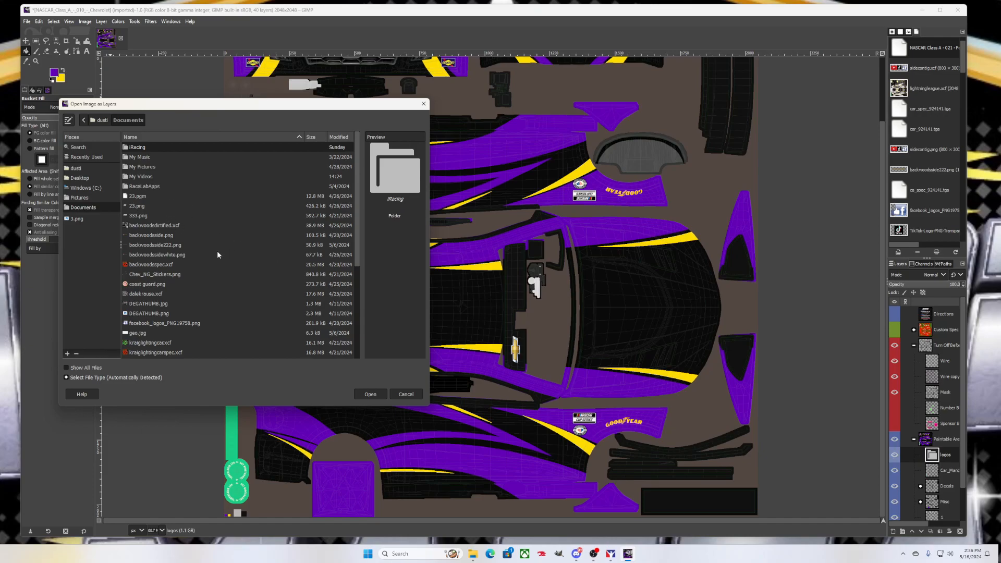
{"action": "scroll", "coordinate": [218, 255], "scroll_direction": "down", "scroll_amount": 2}
{"action": "scroll", "coordinate": [217, 251], "scroll_direction": "down", "scroll_amount": 1}
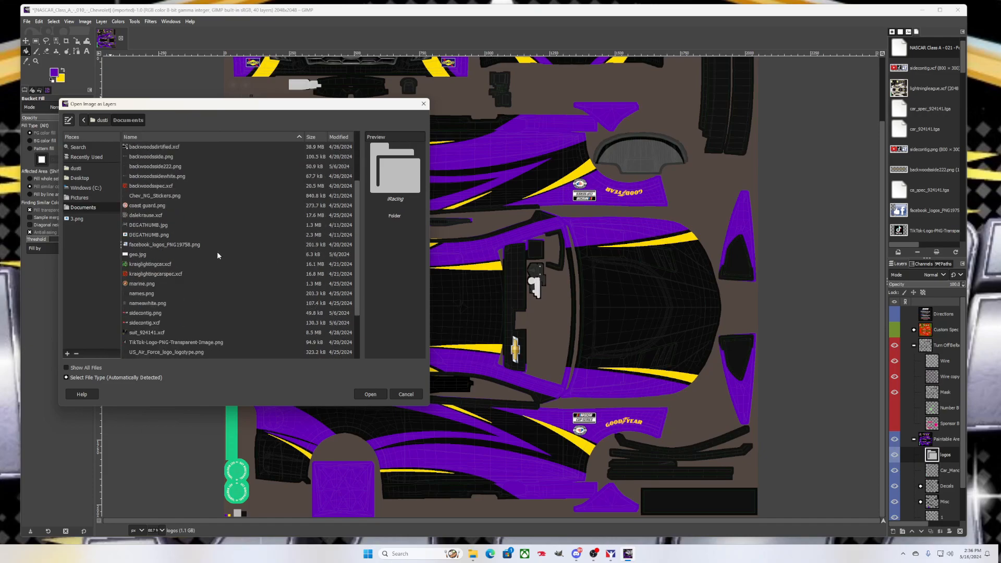
{"action": "left_click", "coordinate": [79, 197]}
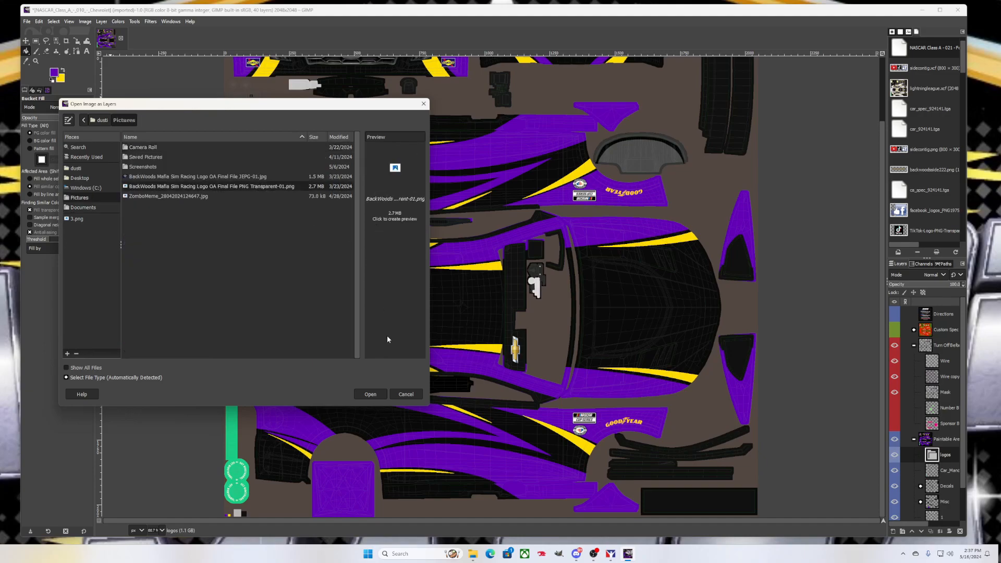
{"action": "left_click", "coordinate": [371, 395]}
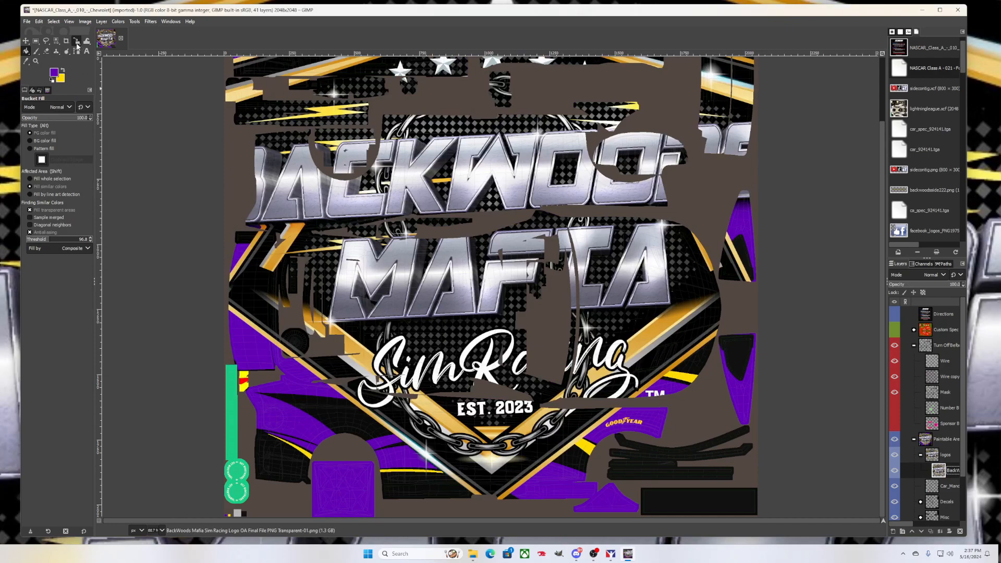
Scale the BackWoods Mafia logo down to 801×601 pixels over the black hood
{"action": "left_click", "coordinate": [77, 42]}
{"action": "left_click", "coordinate": [76, 43]}
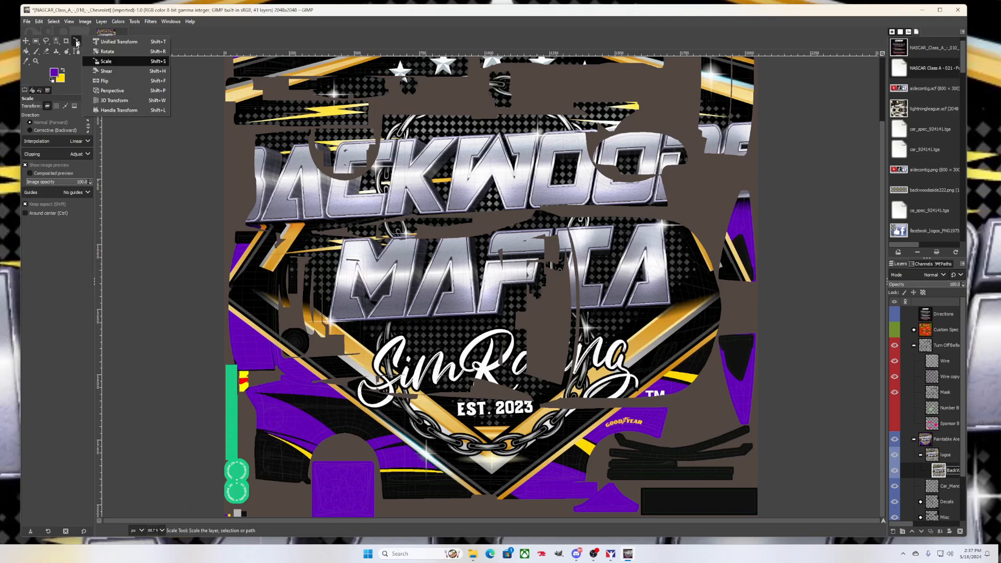
{"action": "left_click", "coordinate": [110, 61]}
{"action": "left_click", "coordinate": [447, 249]}
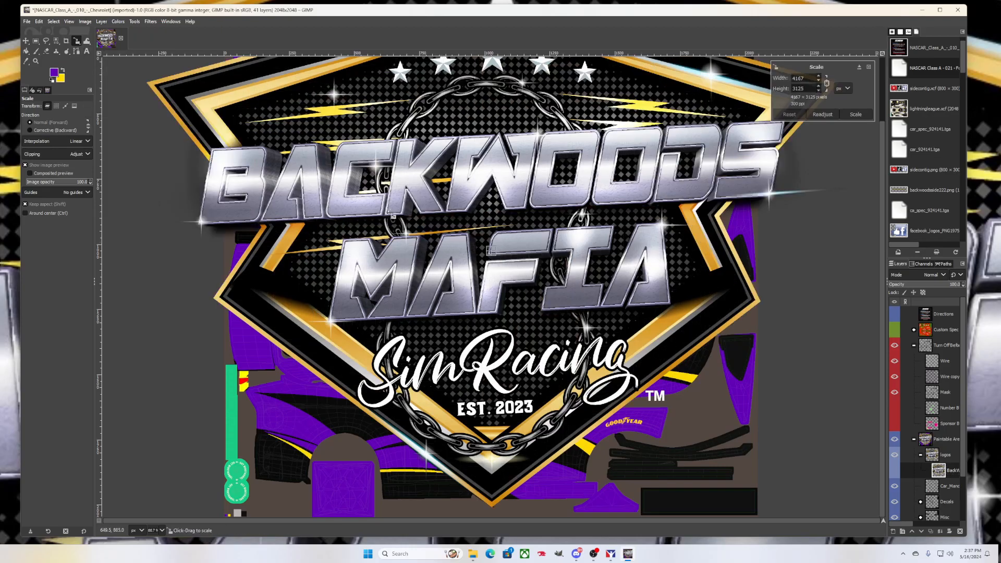
{"action": "left_click_drag", "start_coordinate": [276, 112], "coordinate": [492, 310]}
{"action": "left_click_drag", "start_coordinate": [272, 156], "coordinate": [658, 369]}
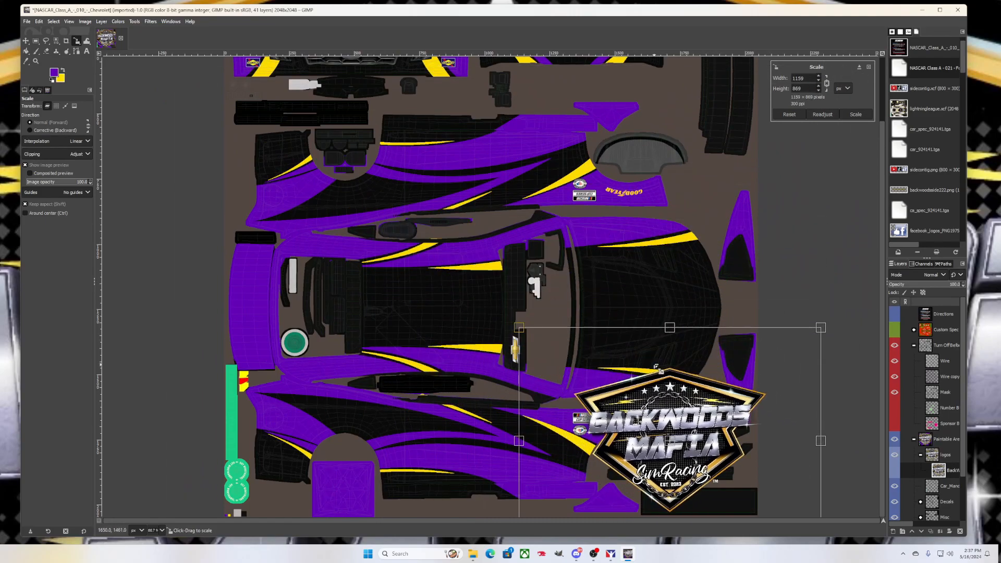
{"action": "left_click_drag", "start_coordinate": [670, 441], "coordinate": [669, 318]}
{"action": "left_click_drag", "start_coordinate": [795, 147], "coordinate": [777, 159]}
{"action": "left_click", "coordinate": [851, 116]}
{"action": "left_click", "coordinate": [69, 42]}
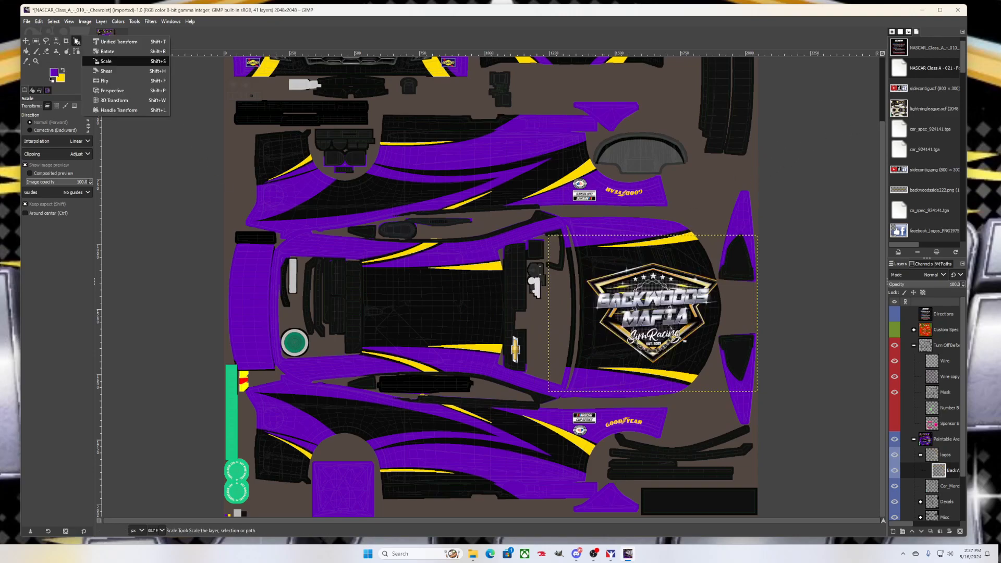
Rotate the hood logo by -90° so it runs lengthwise along the hood
{"action": "left_click", "coordinate": [106, 51]}
{"action": "left_click", "coordinate": [617, 338]}
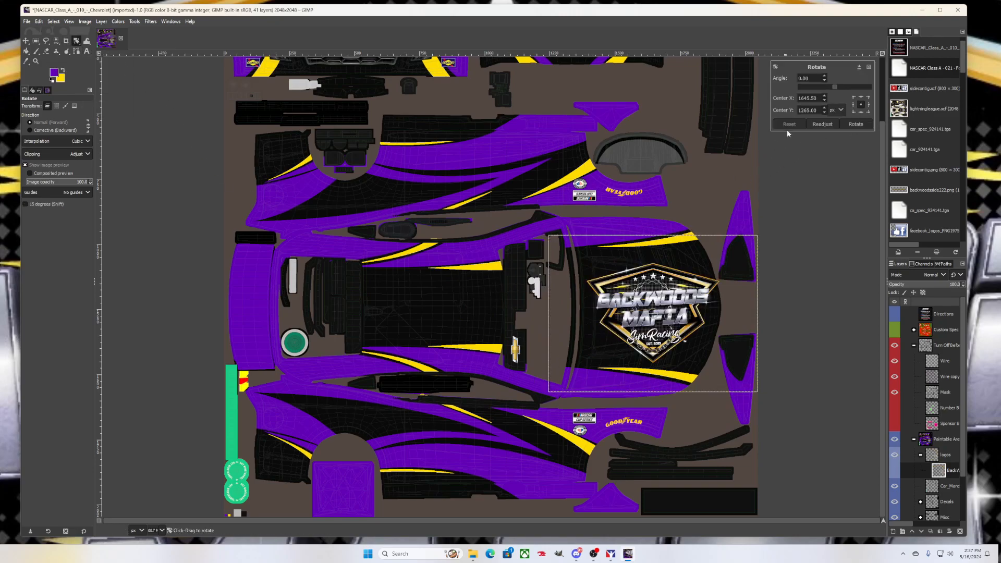
{"action": "left_click", "coordinate": [815, 78]}
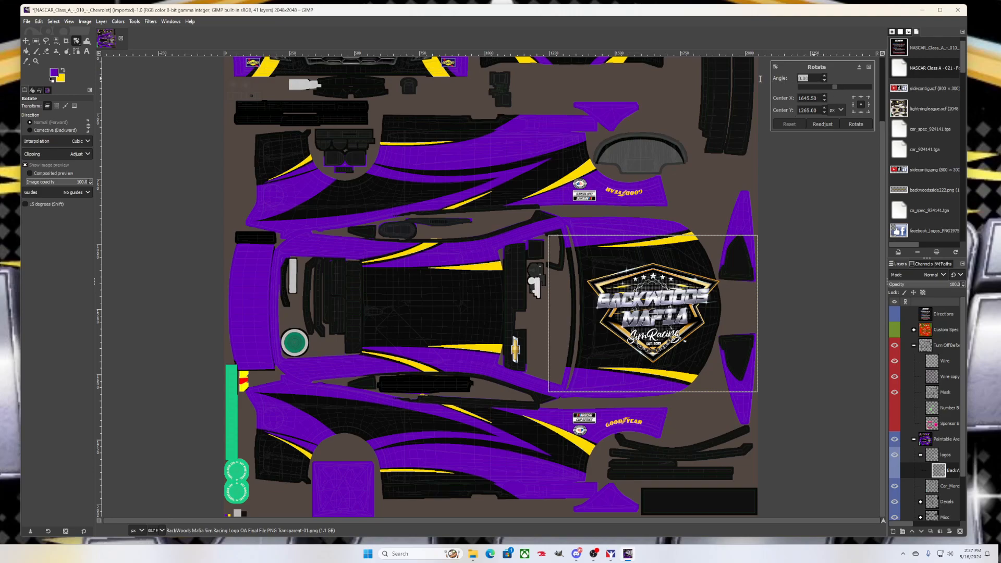
{"action": "type", "text": "-"}
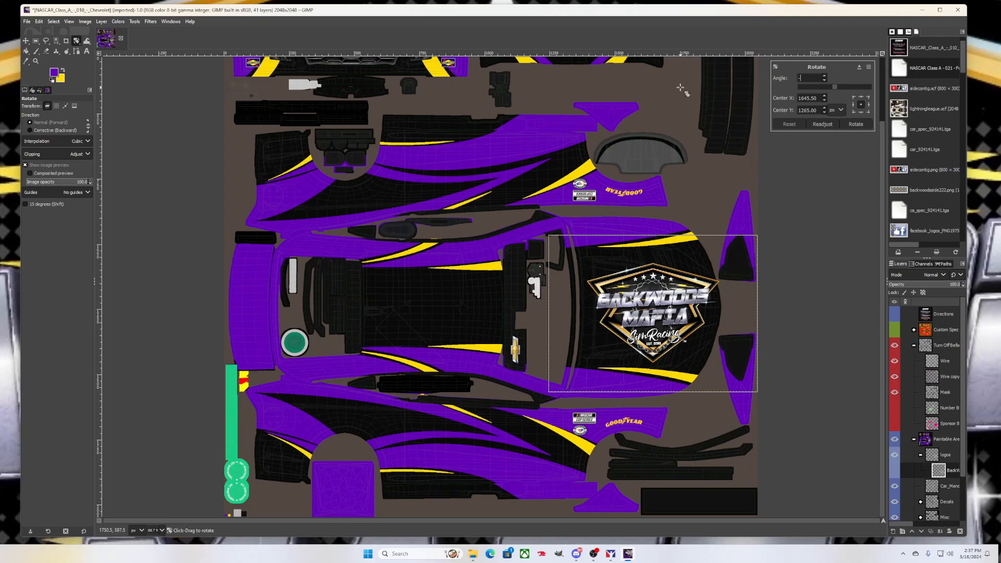
{"action": "type", "text": "90"}
{"action": "key", "text": "Return"}
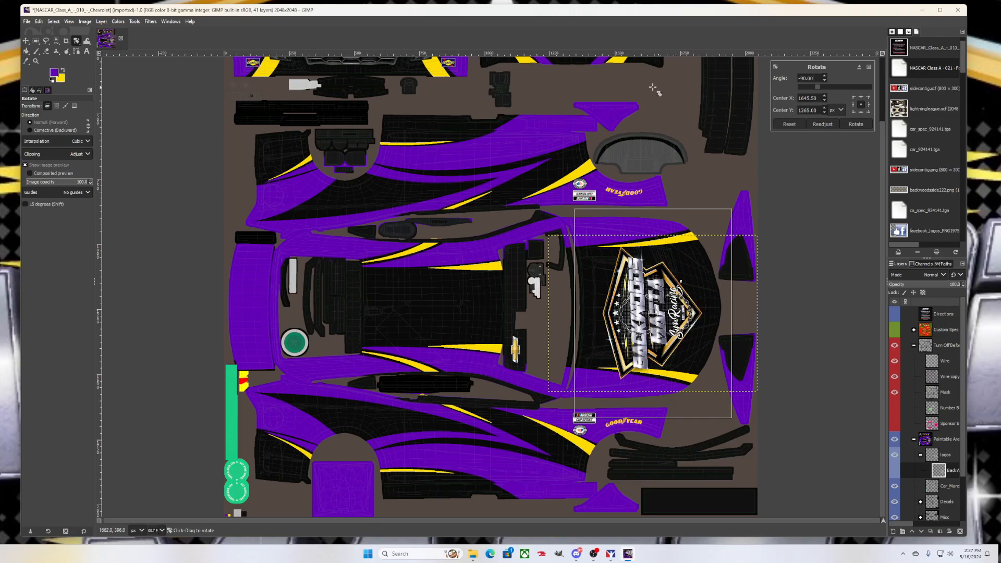
{"action": "left_click", "coordinate": [856, 124]}
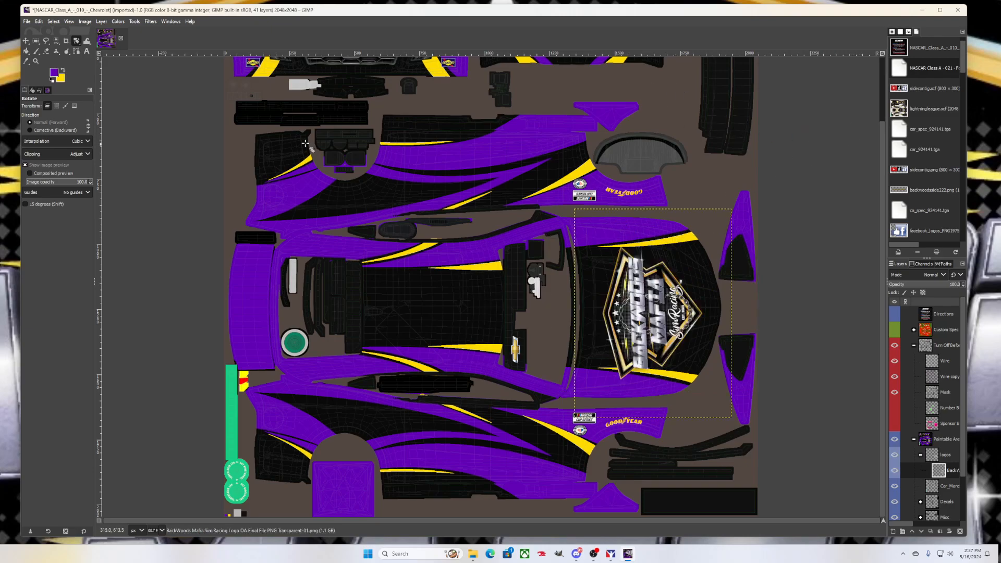
Nudge the hood logo up a couple of pixels with the Move tool
{"action": "left_click", "coordinate": [27, 42]}
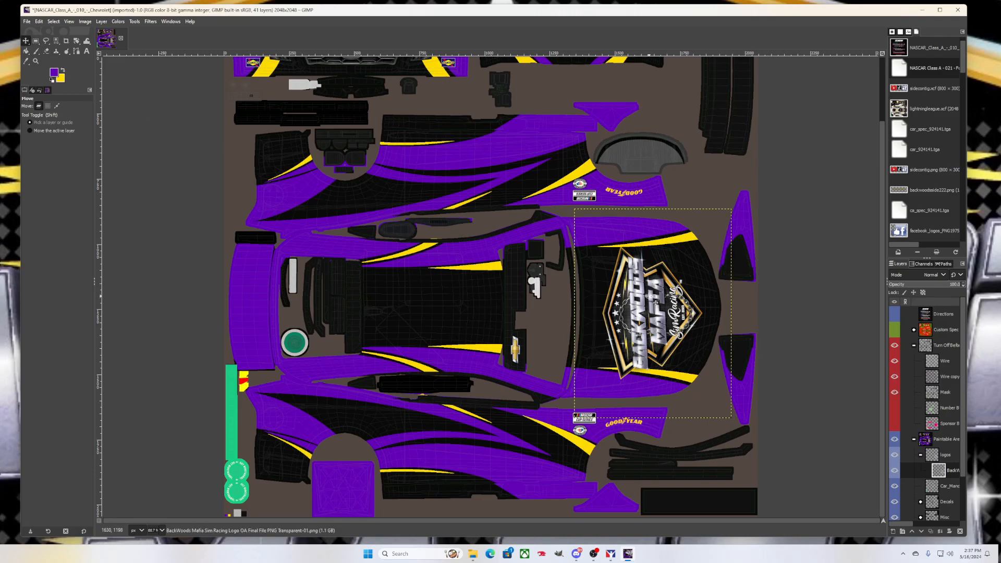
{"action": "key", "text": "Up"}
{"action": "key", "text": "Up"}
{"action": "key", "text": "Up"}
{"action": "key", "text": "Up"}
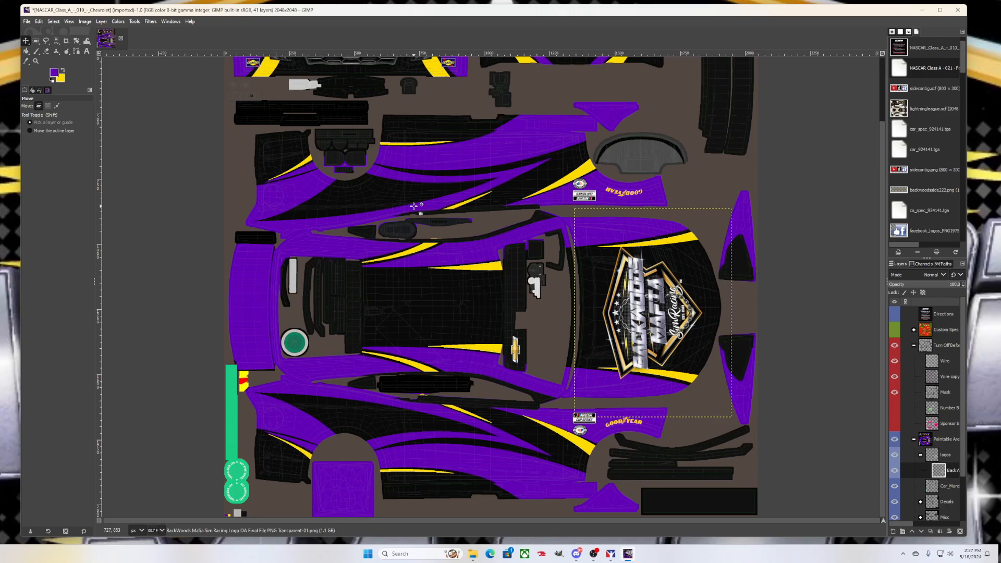
{"action": "key", "text": "Up"}
{"action": "key", "text": "Up"}
{"action": "key", "text": "Up"}
{"action": "key", "text": "Up"}
{"action": "key", "text": "Up"}
{"action": "key", "text": "Up"}
Nudge the hood logo up once more, then left and right with arrow keys until centred
{"action": "key", "text": "Up"}
{"action": "key", "text": "Up"}
{"action": "key", "text": "Up"}
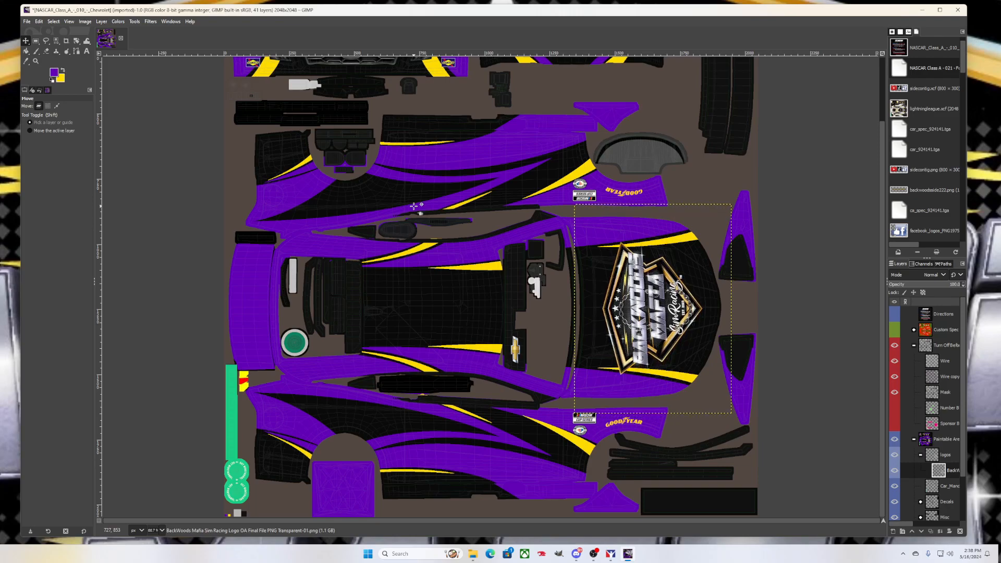
{"action": "key", "text": "Up"}
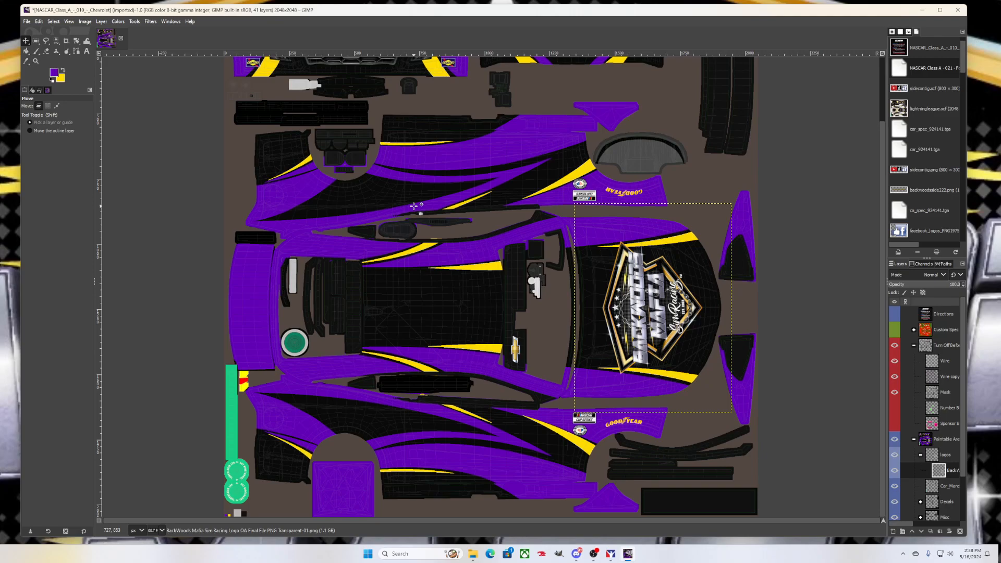
{"action": "key", "text": "Left"}
{"action": "key", "text": "Left"}
{"action": "key", "text": "Left"}
{"action": "key", "text": "Left"}
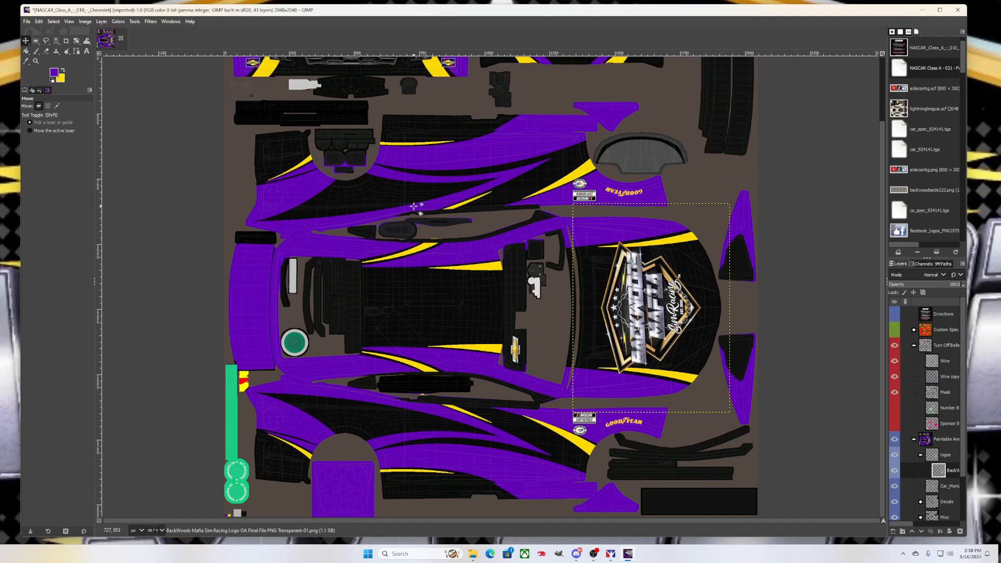
{"action": "key", "text": "Right"}
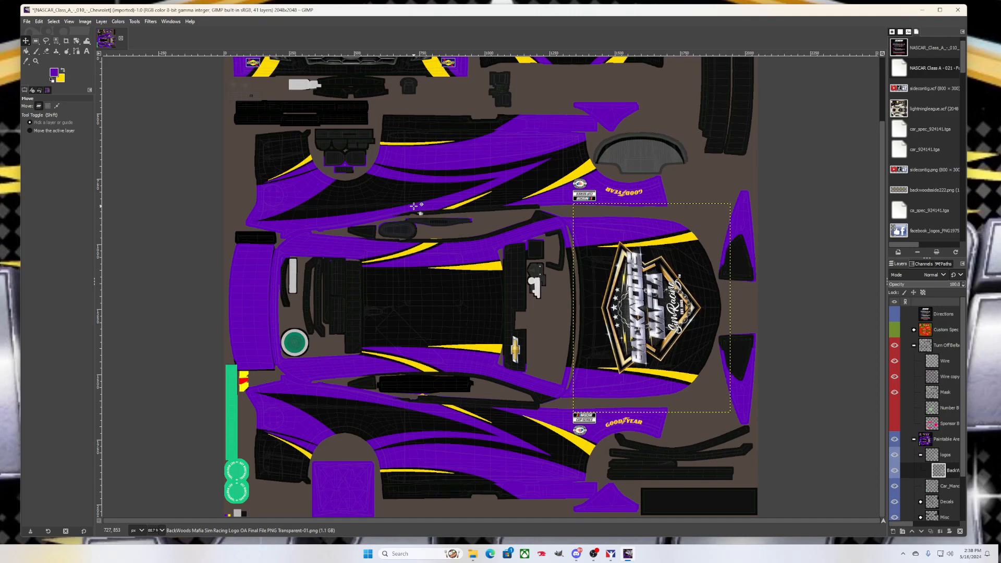
{"action": "scroll", "coordinate": [696, 362], "scroll_direction": "up", "scroll_amount": 2}
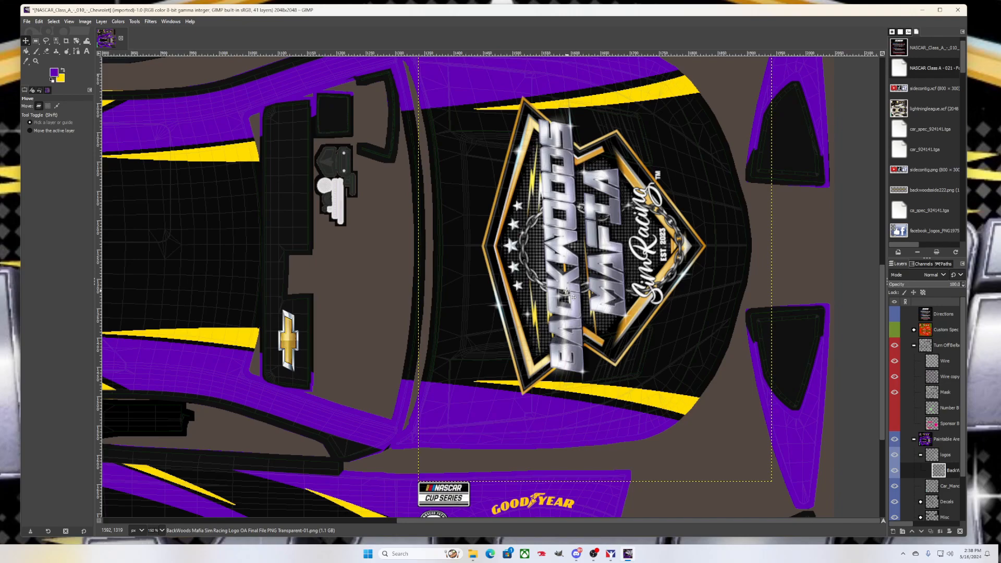
{"action": "key", "text": "Left"}
{"action": "key", "text": "Left"}
{"action": "key", "text": "Left"}
{"action": "key", "text": "Left"}
{"action": "key", "text": "Left"}
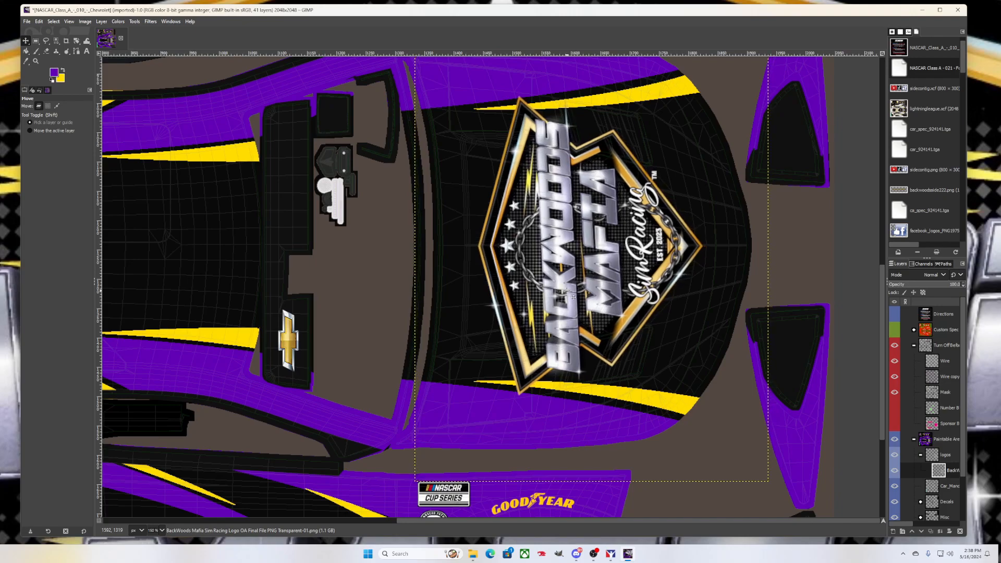
{"action": "key", "text": "Left"}
{"action": "key", "text": "Left"}
{"action": "key", "text": "Left"}
{"action": "key", "text": "Left"}
{"action": "key", "text": "Left"}
{"action": "key", "text": "Left"}
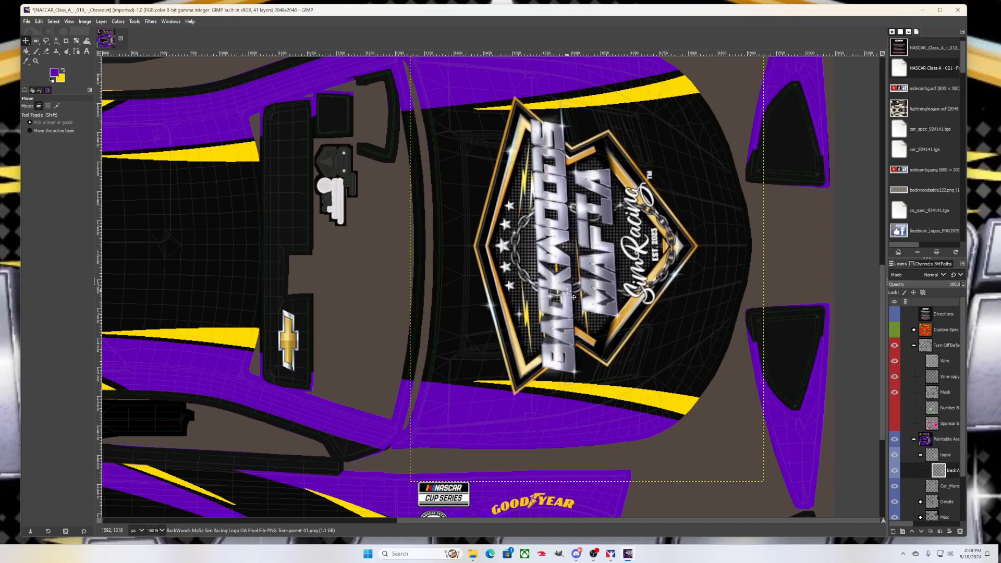
{"action": "key", "text": "Right"}
{"action": "key", "text": "Right"}
{"action": "key", "text": "Right"}
{"action": "key", "text": "Right"}
{"action": "key", "text": "Right"}
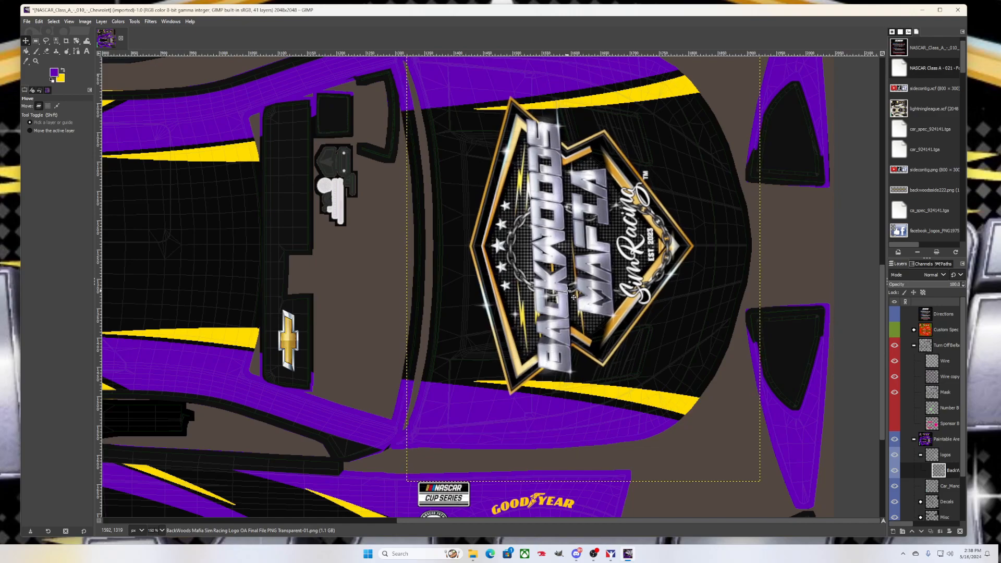
{"action": "key", "text": "Right"}
{"action": "key", "text": "Right"}
{"action": "key", "text": "Right"}
{"action": "key", "text": "Right"}
{"action": "key", "text": "Right"}
{"action": "key", "text": "Right"}
{"action": "key", "text": "Right"}
{"action": "key", "text": "Right"}
{"action": "key", "text": "Right"}
{"action": "key", "text": "Right"}
{"action": "key", "text": "Right"}
{"action": "key", "text": "Right"}
{"action": "key", "text": "Right"}
{"action": "key", "text": "Right"}
{"action": "key", "text": "Right"}
{"action": "key", "text": "Right"}
{"action": "key", "text": "Right"}
{"action": "key", "text": "Right"}
{"action": "key", "text": "Right"}
{"action": "key", "text": "Right"}
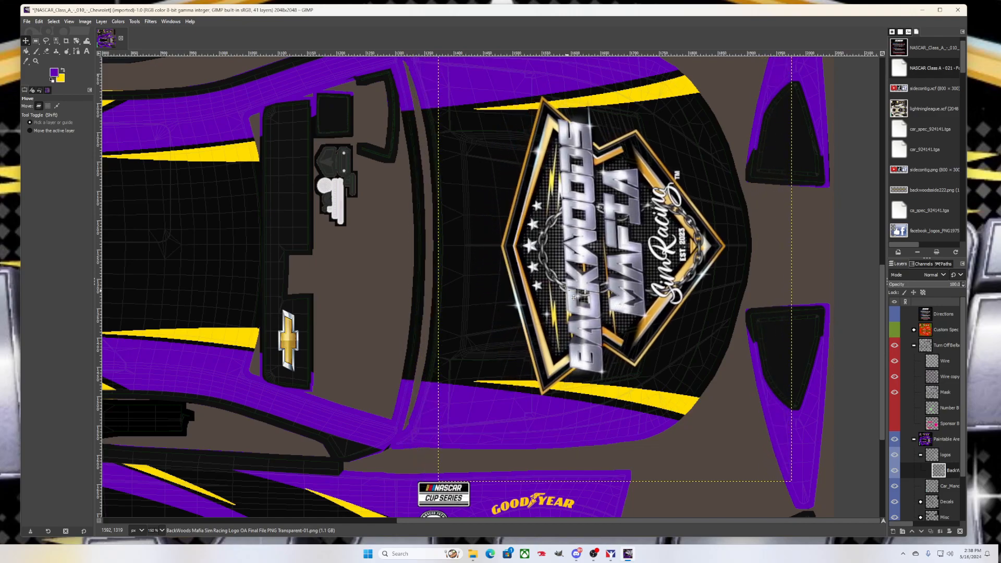
{"action": "key", "text": "Left"}
{"action": "key", "text": "Left"}
{"action": "key", "text": "Left"}
{"action": "key", "text": "Left"}
{"action": "key", "text": "Left"}
{"action": "key", "text": "Left"}
{"action": "key", "text": "Left"}
{"action": "key", "text": "Left"}
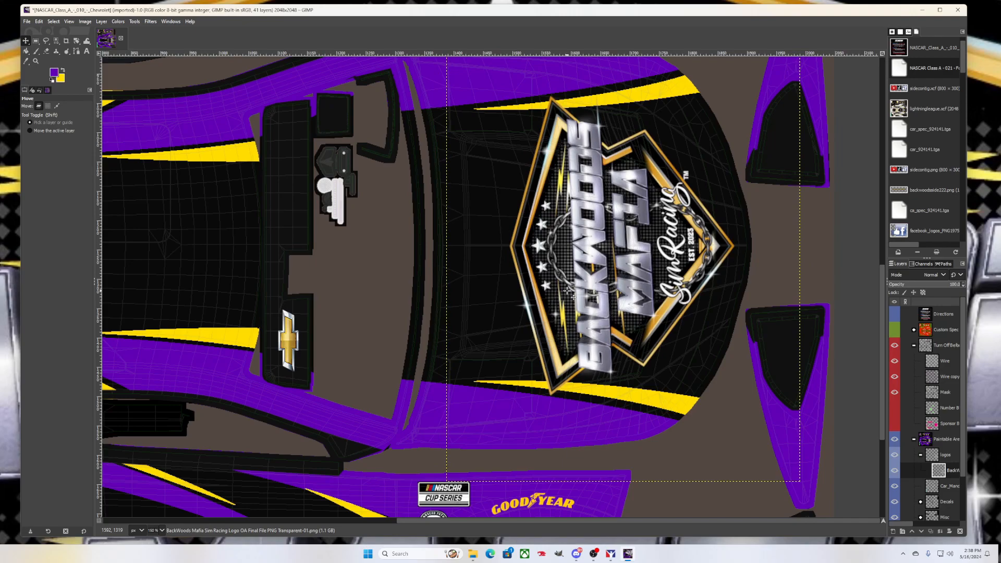
{"action": "key", "text": "Left"}
{"action": "key", "text": "Left"}
{"action": "key", "text": "Left"}
{"action": "key", "text": "Left"}
{"action": "key", "text": "Left"}
{"action": "key", "text": "Left"}
{"action": "key", "text": "Left"}
{"action": "key", "text": "Left"}
{"action": "key", "text": "Left"}
{"action": "key", "text": "Left"}
{"action": "key", "text": "Left"}
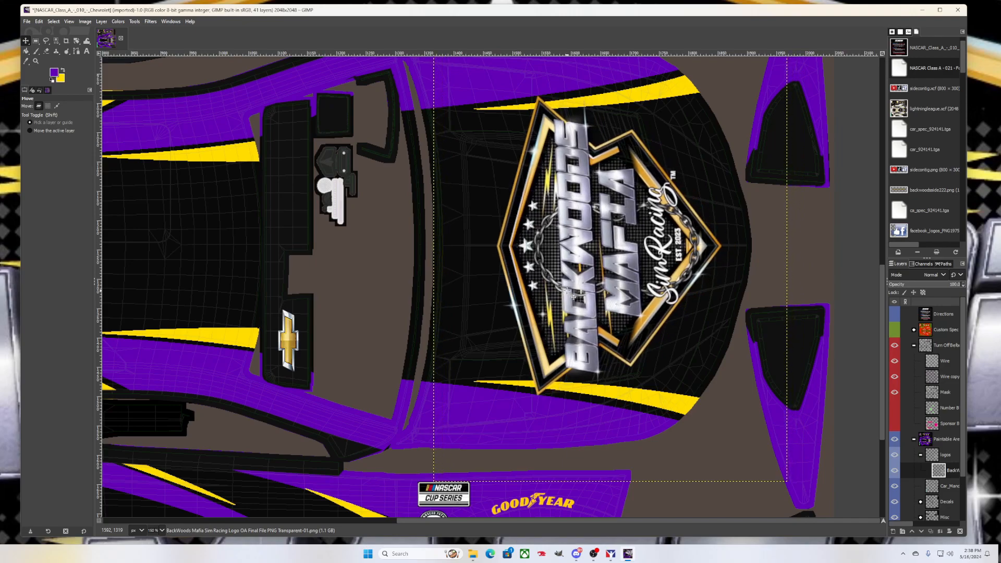
{"action": "key", "text": "Right"}
{"action": "key", "text": "Right"}
{"action": "key", "text": "Right"}
{"action": "key", "text": "Right"}
{"action": "key", "text": "Right"}
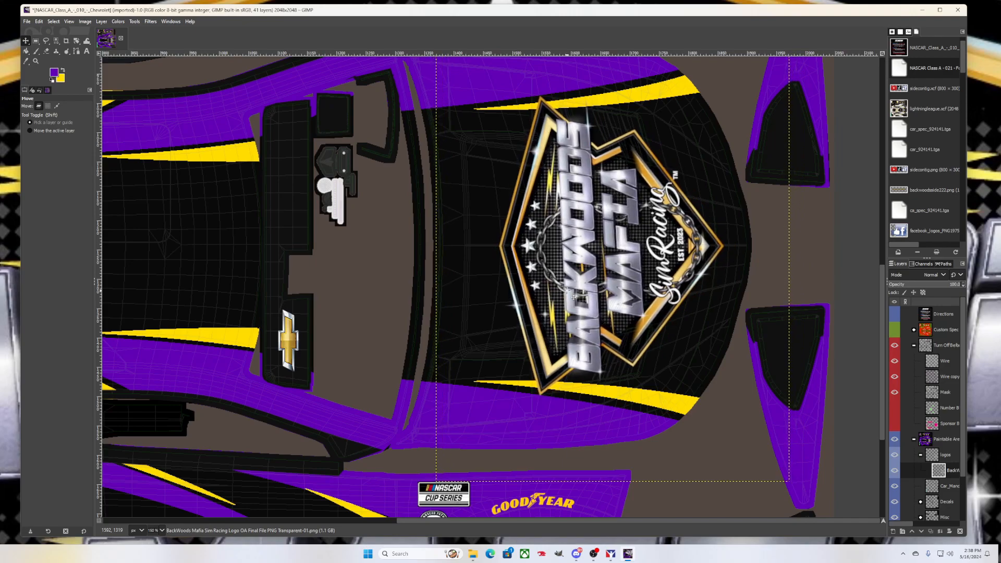
{"action": "key", "text": "Left"}
{"action": "key", "text": "Left"}
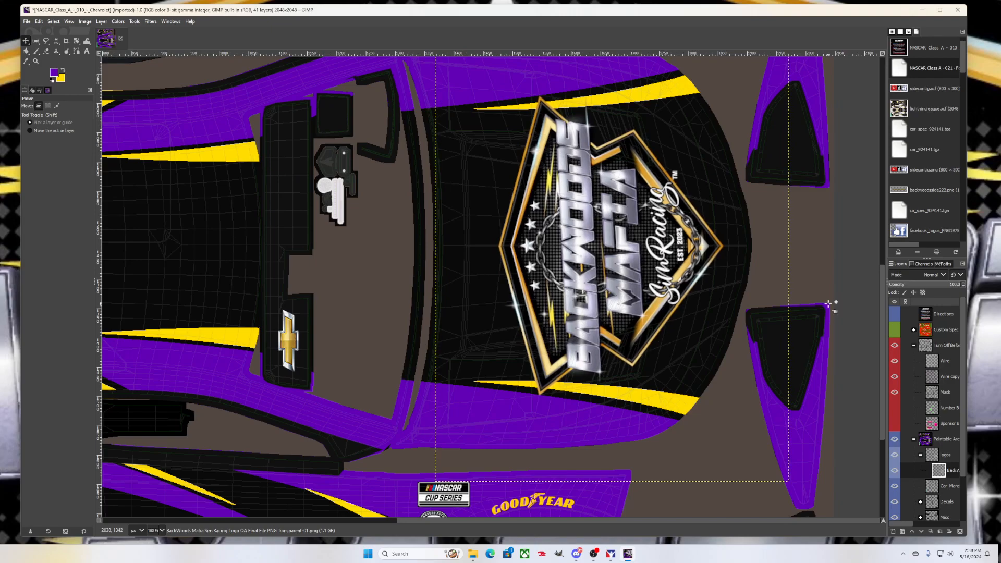
Open backwoodsside222.png from Documents as a new layer in the logos group
{"action": "scroll", "coordinate": [731, 298], "scroll_direction": "down", "scroll_amount": 1}
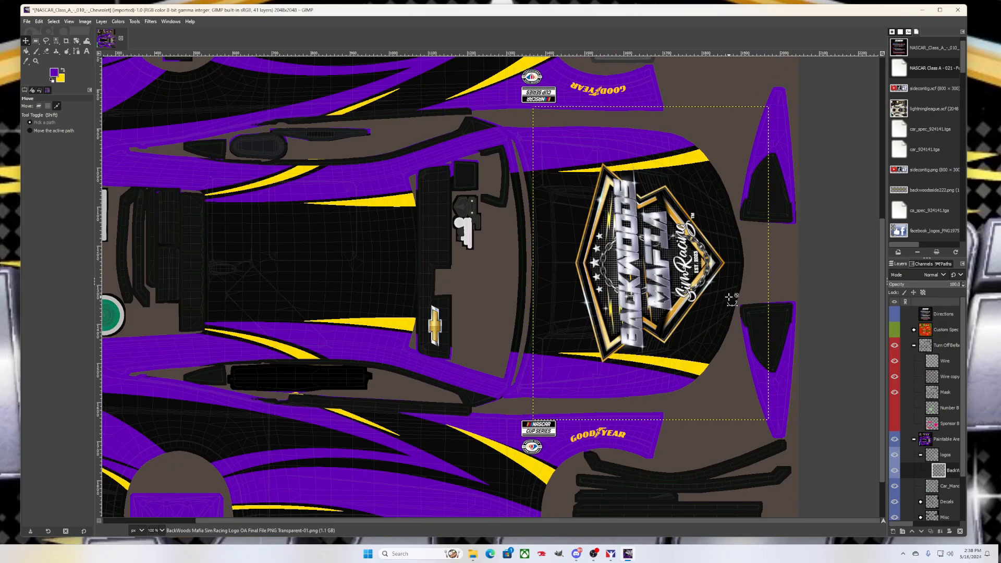
{"action": "scroll", "coordinate": [731, 297], "scroll_direction": "down", "scroll_amount": 1}
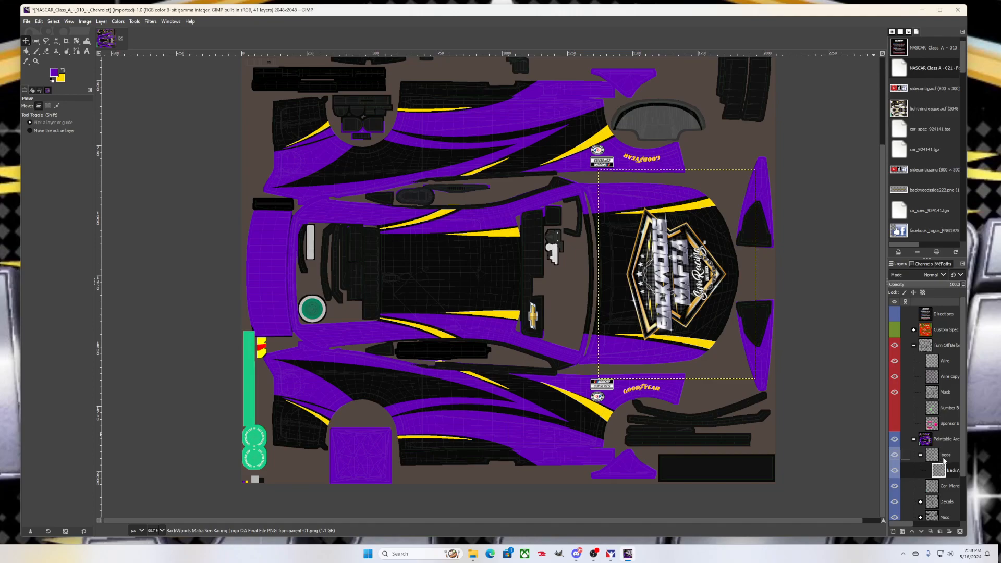
{"action": "left_click", "coordinate": [946, 457]}
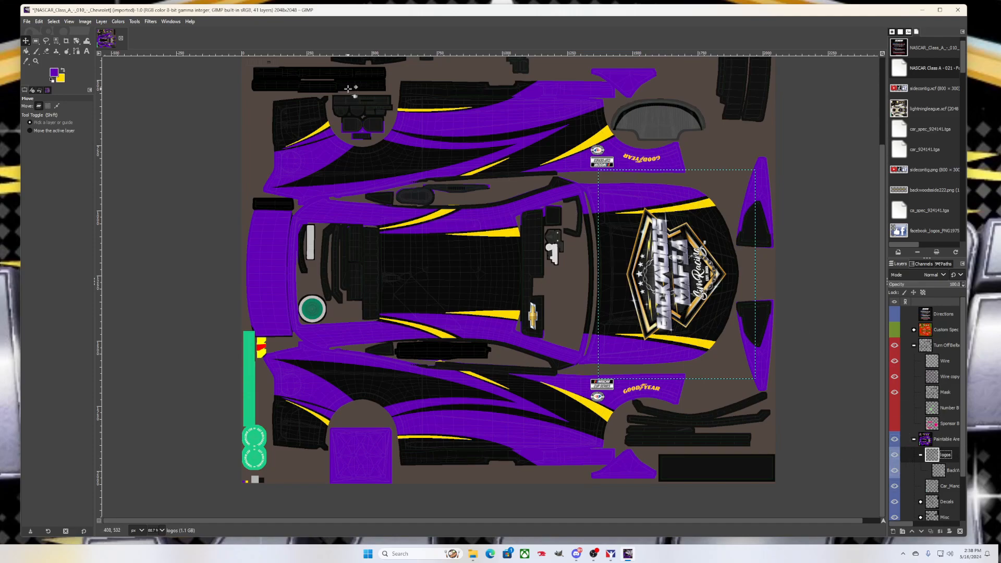
{"action": "left_click", "coordinate": [26, 21]}
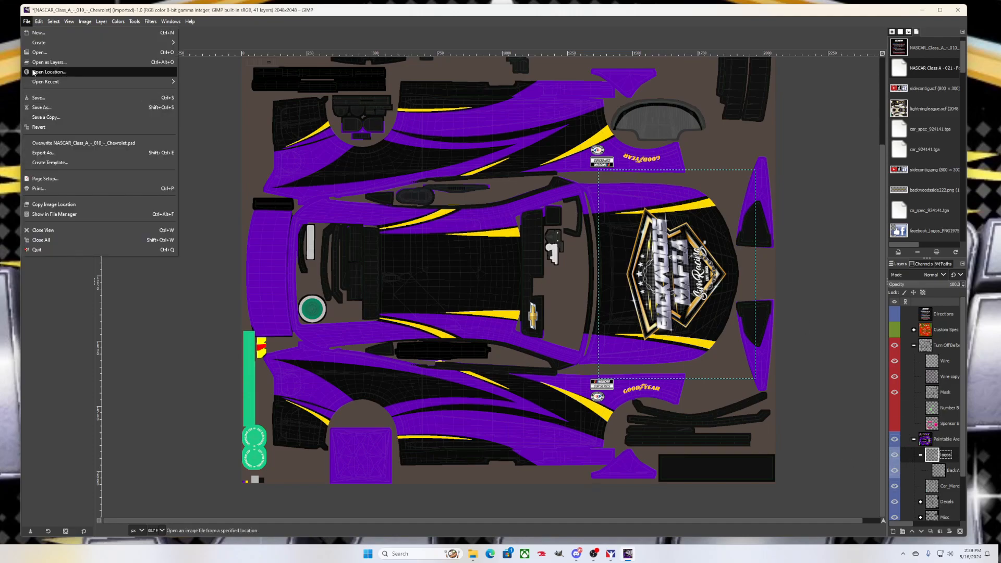
{"action": "left_click", "coordinate": [49, 62]}
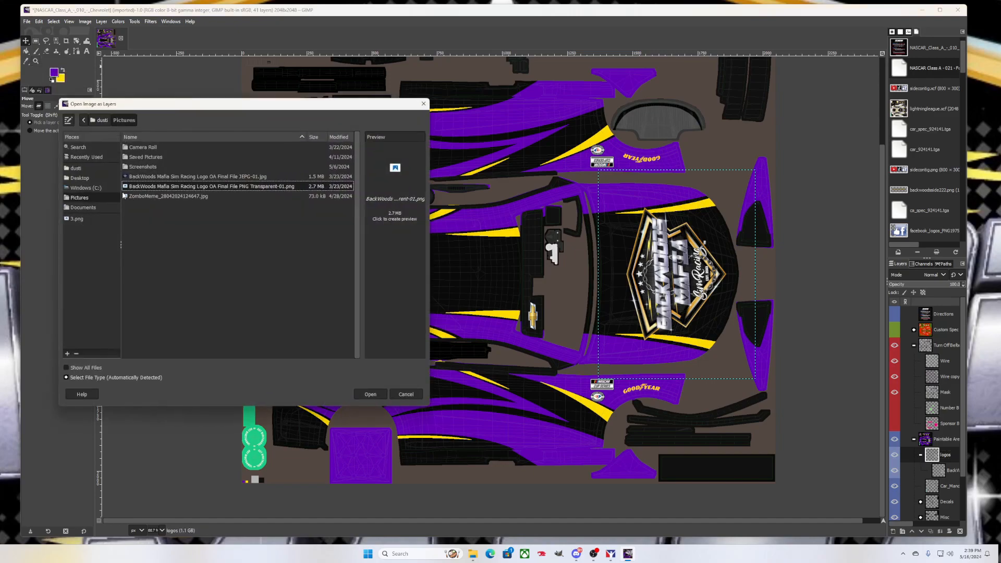
{"action": "left_click", "coordinate": [91, 206]}
{"action": "scroll", "coordinate": [162, 208], "scroll_direction": "down", "scroll_amount": 1}
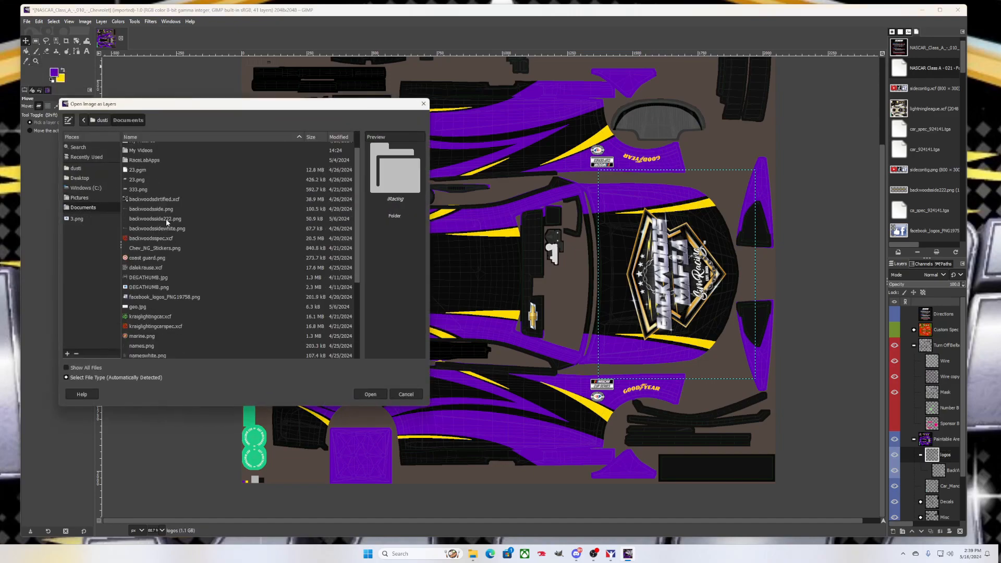
{"action": "left_click", "coordinate": [170, 210]}
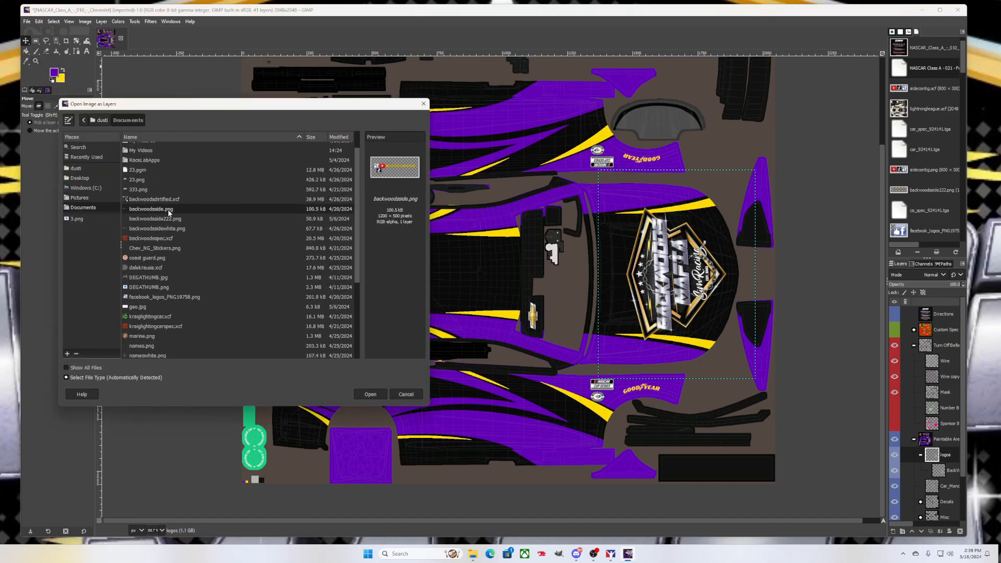
{"action": "left_click", "coordinate": [175, 219]}
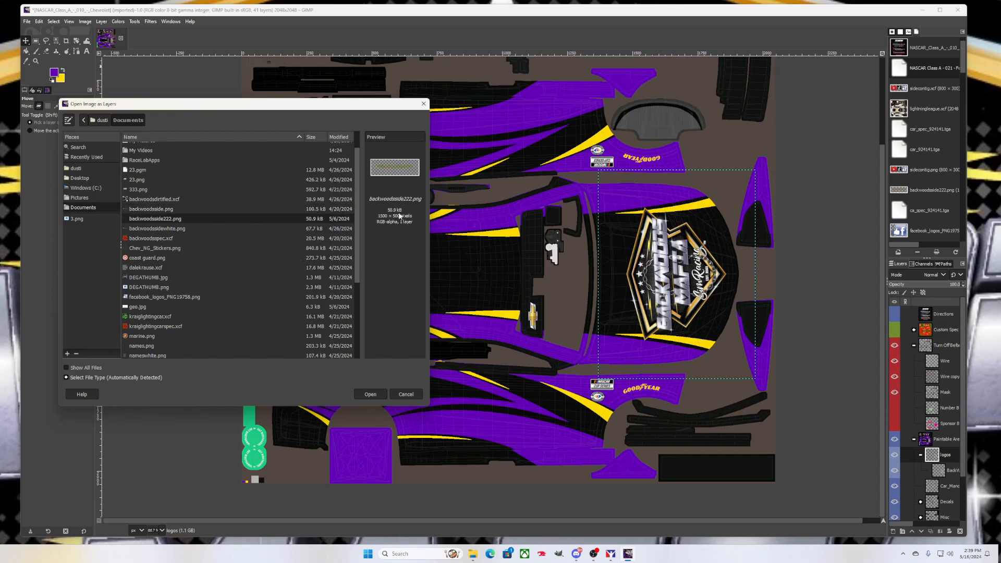
{"action": "left_click", "coordinate": [373, 398]}
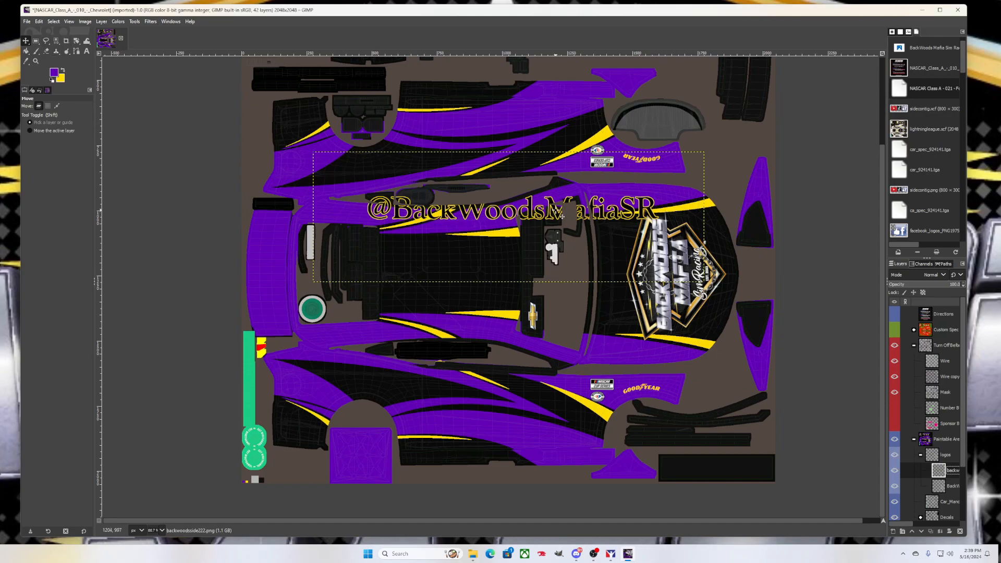
{"action": "left_click_drag", "start_coordinate": [557, 211], "coordinate": [476, 398]}
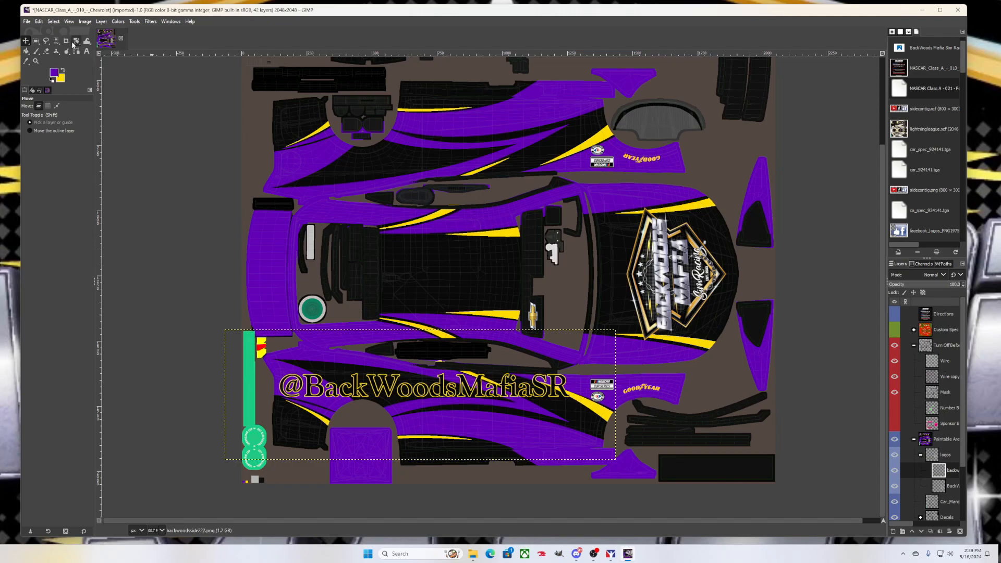
{"action": "left_click", "coordinate": [459, 390]}
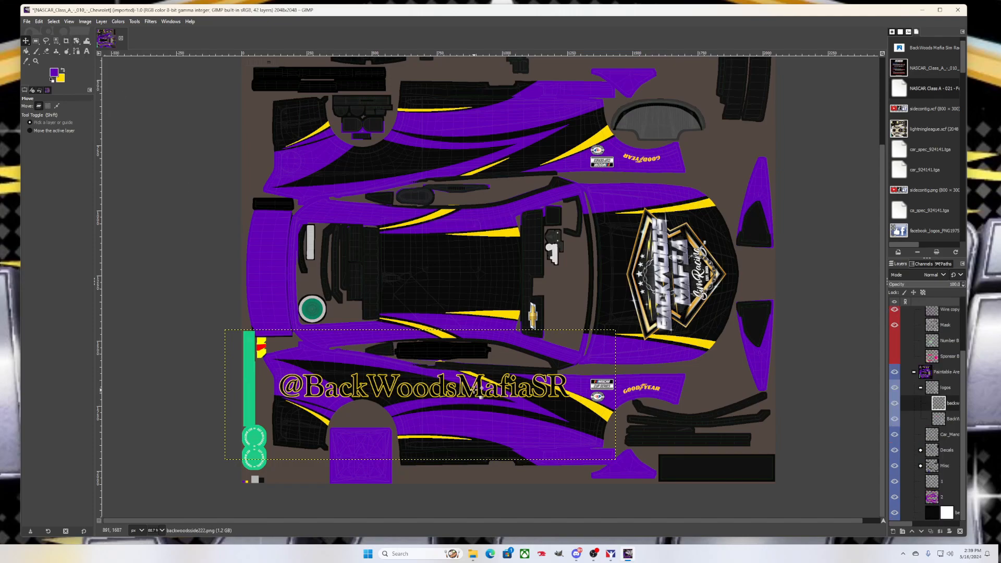
{"action": "left_click", "coordinate": [470, 390]}
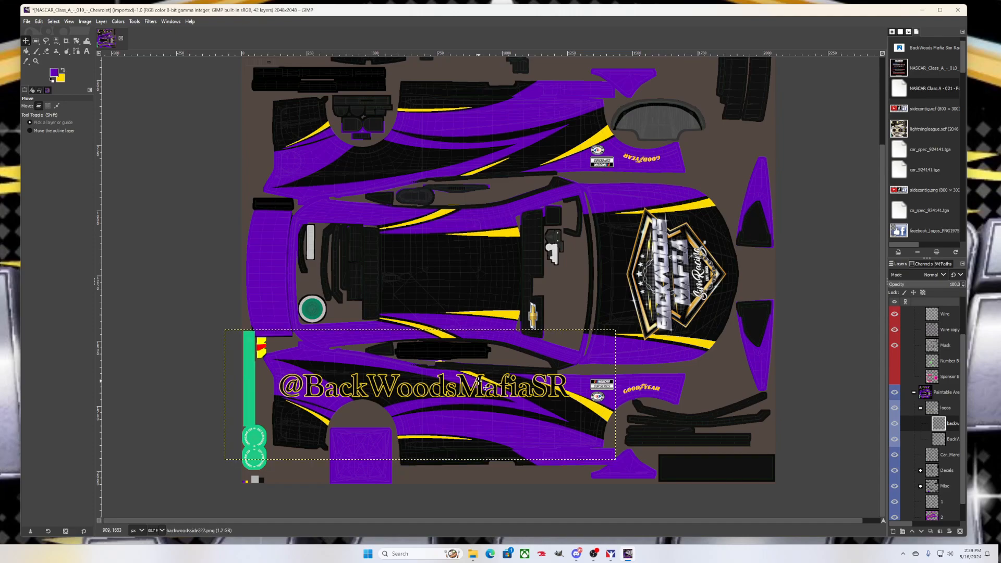
{"action": "left_click", "coordinate": [76, 40]}
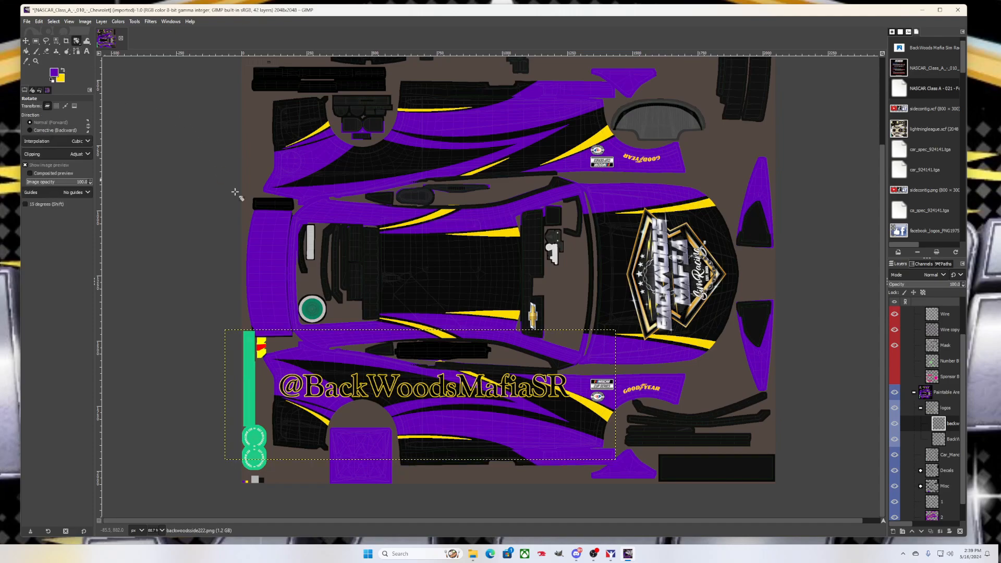
{"action": "left_click", "coordinate": [481, 385]}
{"action": "left_click", "coordinate": [824, 77]}
{"action": "left_click", "coordinate": [824, 76]}
{"action": "left_click", "coordinate": [825, 76]}
{"action": "left_click", "coordinate": [825, 77]}
{"action": "left_click", "coordinate": [824, 76]}
{"action": "left_click", "coordinate": [825, 77]}
{"action": "left_click", "coordinate": [824, 77]}
{"action": "left_click", "coordinate": [824, 77]}
{"action": "left_click", "coordinate": [825, 76]}
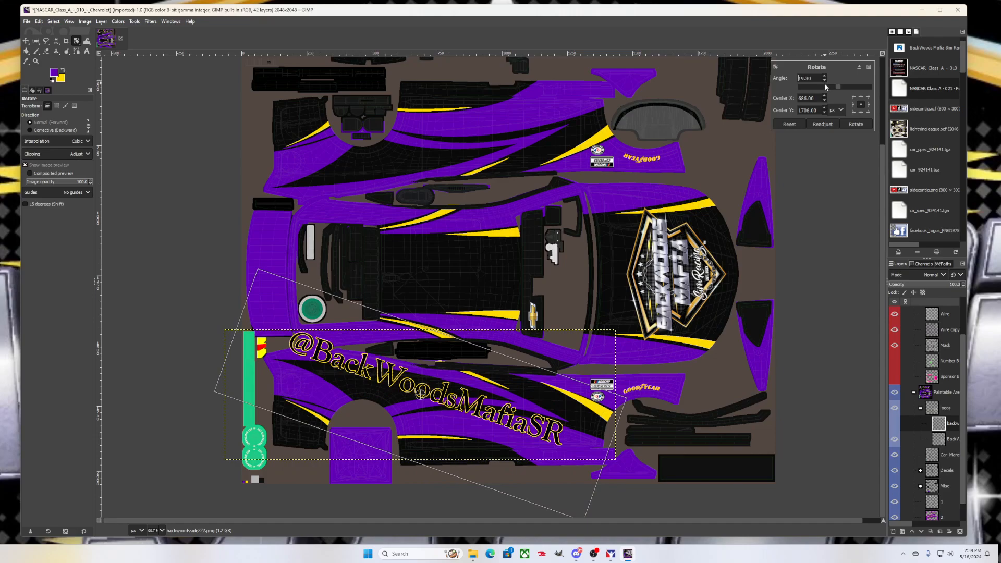
{"action": "left_click", "coordinate": [825, 81]}
{"action": "left_click", "coordinate": [824, 81]}
{"action": "left_click", "coordinate": [824, 81]}
{"action": "left_click", "coordinate": [825, 81]}
{"action": "left_click", "coordinate": [824, 80]}
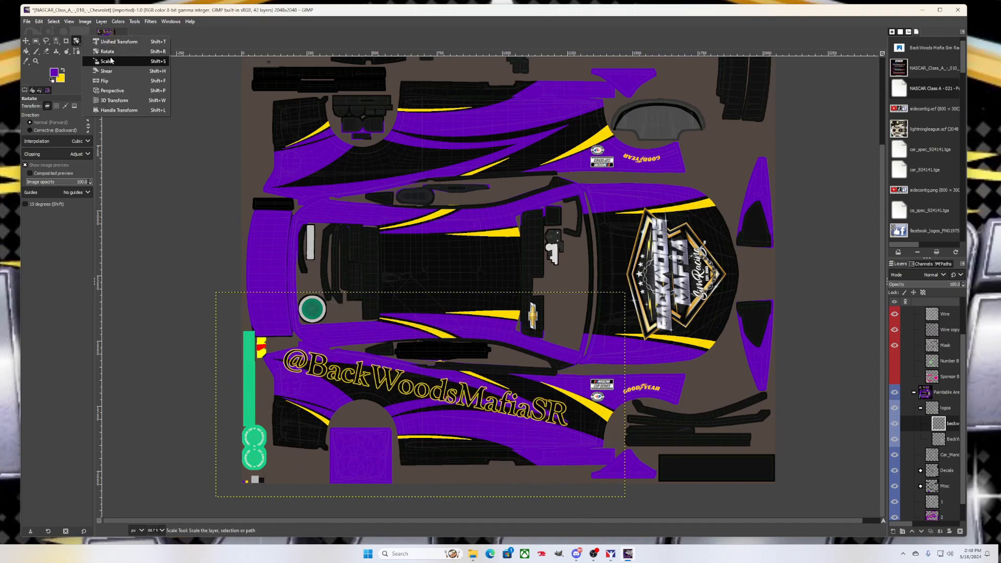
{"action": "left_click", "coordinate": [111, 60]}
{"action": "left_click", "coordinate": [571, 405]}
{"action": "left_click_drag", "start_coordinate": [607, 361], "coordinate": [510, 351]}
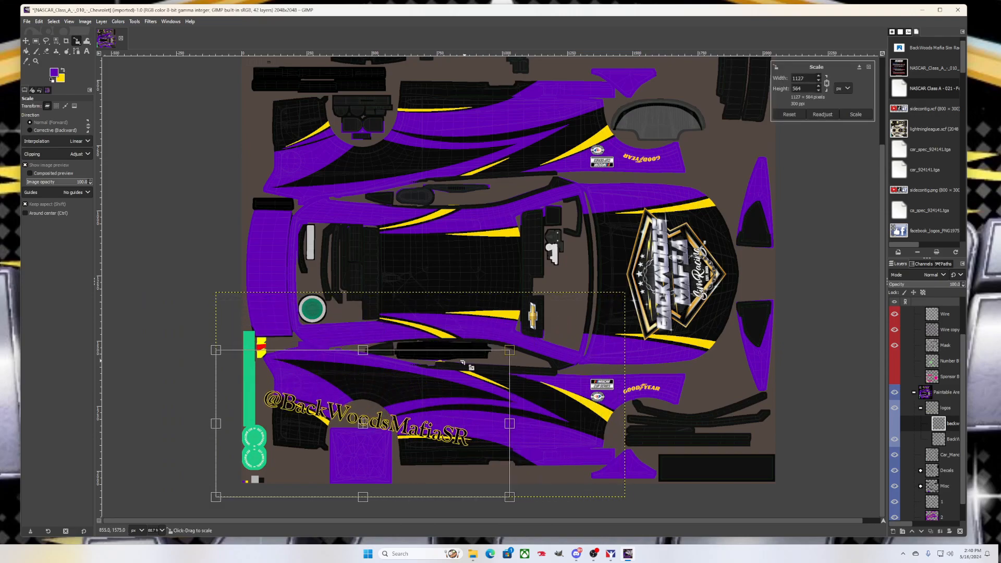
{"action": "left_click_drag", "start_coordinate": [372, 427], "coordinate": [395, 390]}
{"action": "left_click_drag", "start_coordinate": [401, 429], "coordinate": [404, 480]}
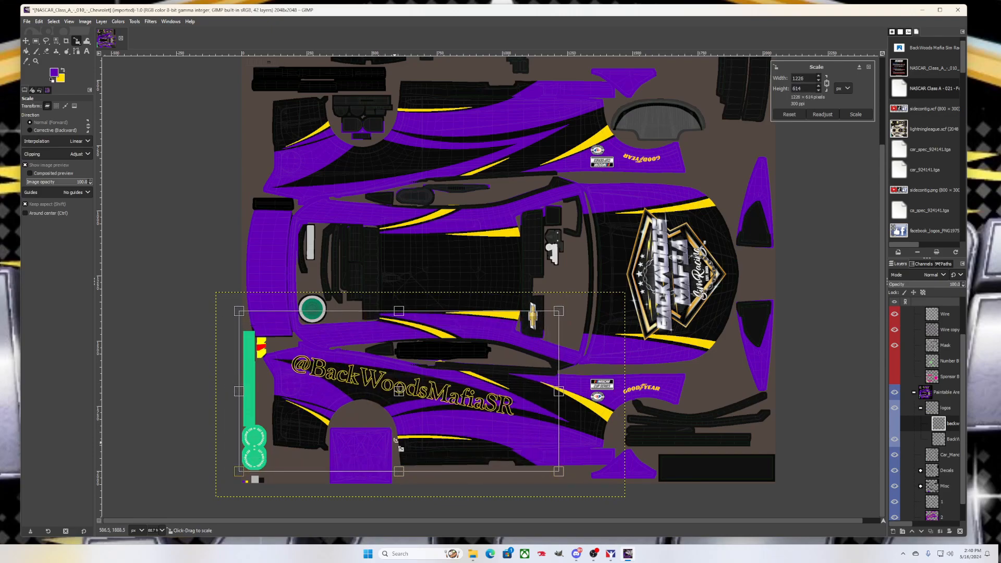
{"action": "left_click_drag", "start_coordinate": [399, 404], "coordinate": [390, 402]}
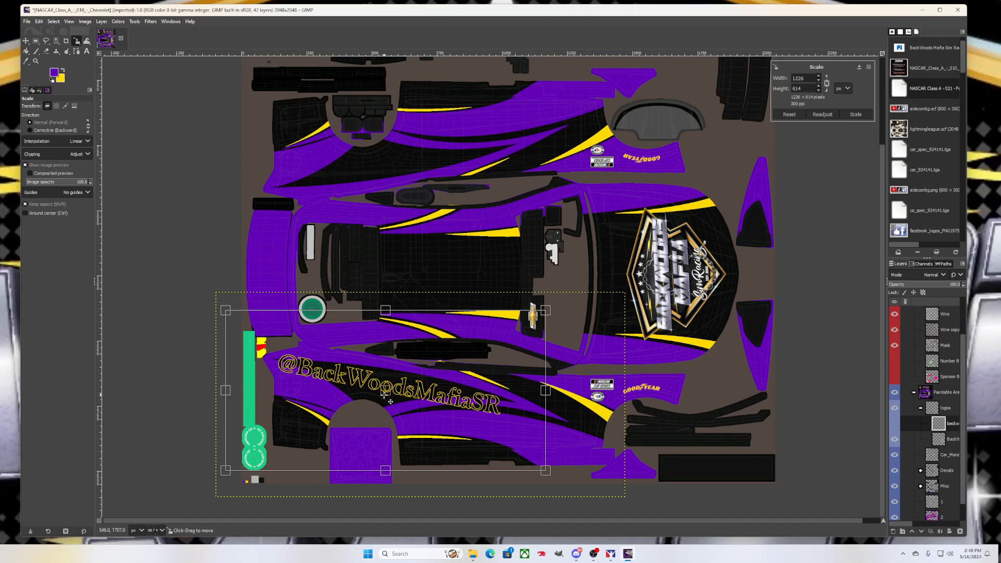
{"action": "left_click_drag", "start_coordinate": [384, 395], "coordinate": [385, 394]}
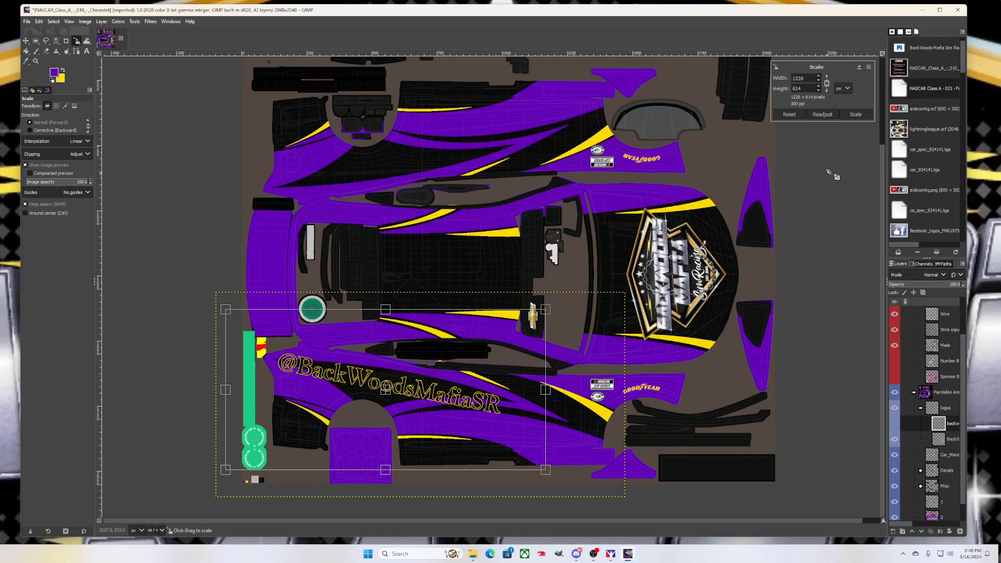
{"action": "left_click", "coordinate": [855, 114]}
{"action": "left_click", "coordinate": [78, 44]}
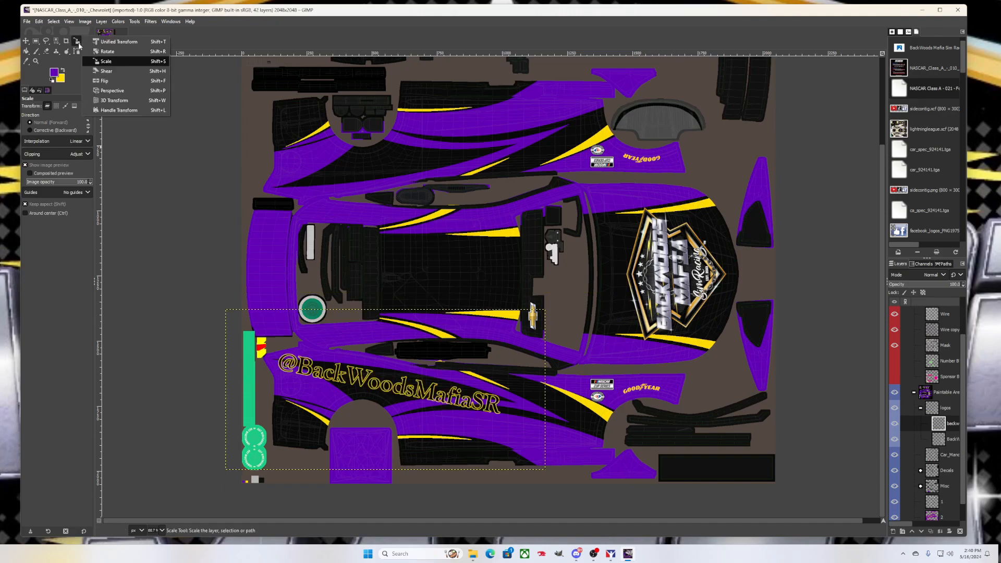
{"action": "left_click", "coordinate": [107, 52]}
{"action": "left_click", "coordinate": [410, 406]}
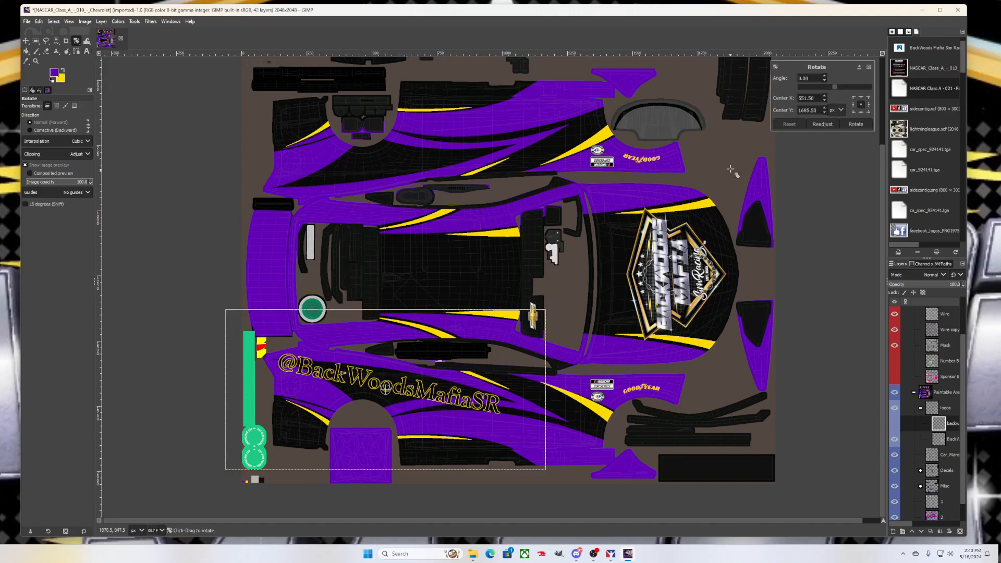
{"action": "left_click", "coordinate": [824, 81]}
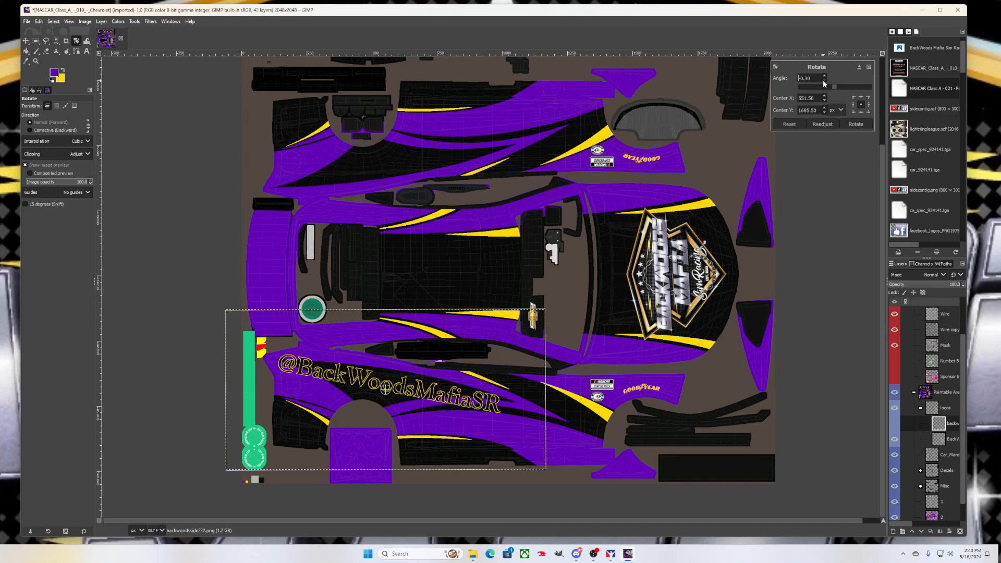
{"action": "left_click", "coordinate": [824, 76]}
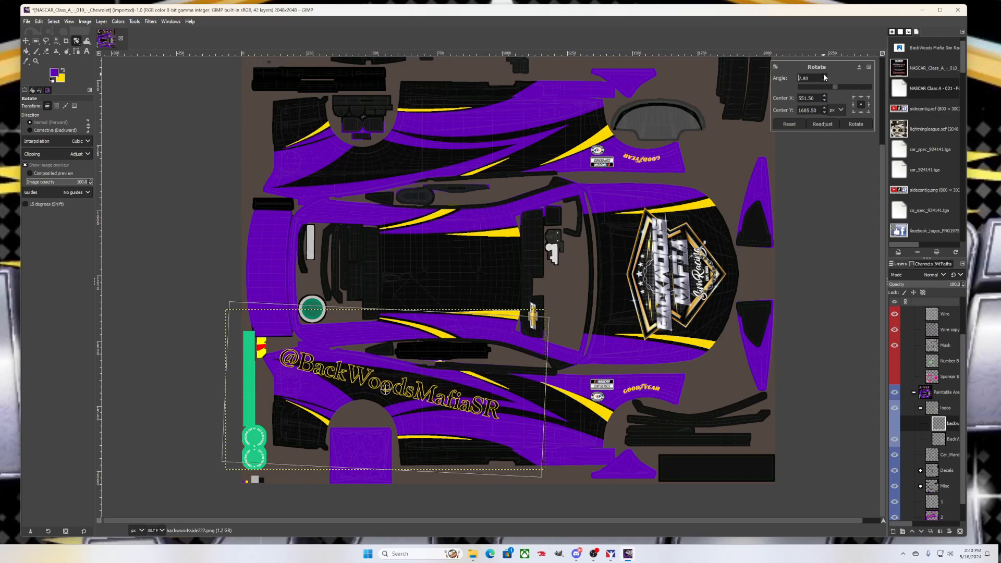
{"action": "left_click", "coordinate": [824, 76]}
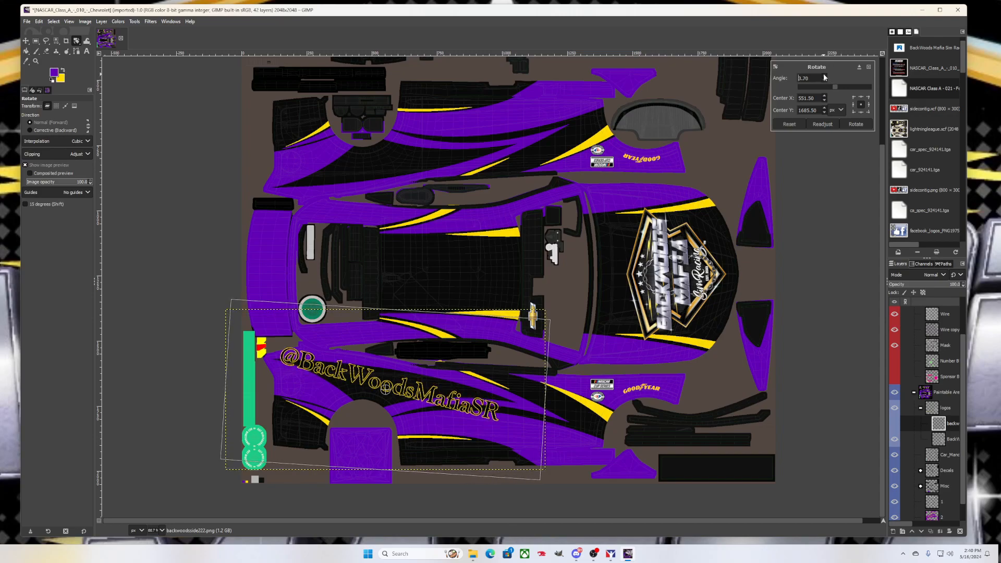
{"action": "left_click", "coordinate": [825, 76]}
{"action": "left_click", "coordinate": [825, 77]}
{"action": "left_click", "coordinate": [824, 76]}
{"action": "left_click", "coordinate": [855, 124]}
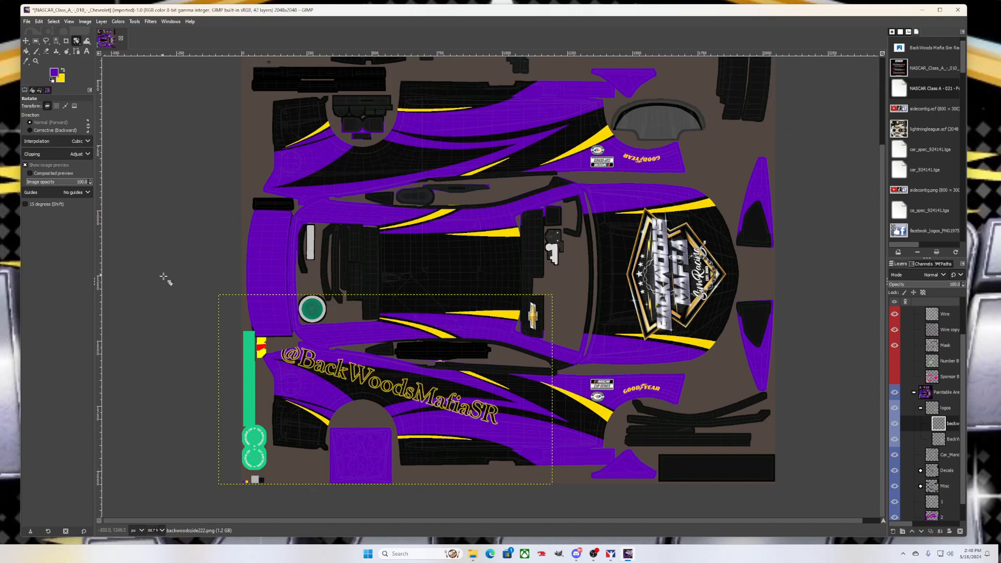
{"action": "left_click", "coordinate": [26, 40]}
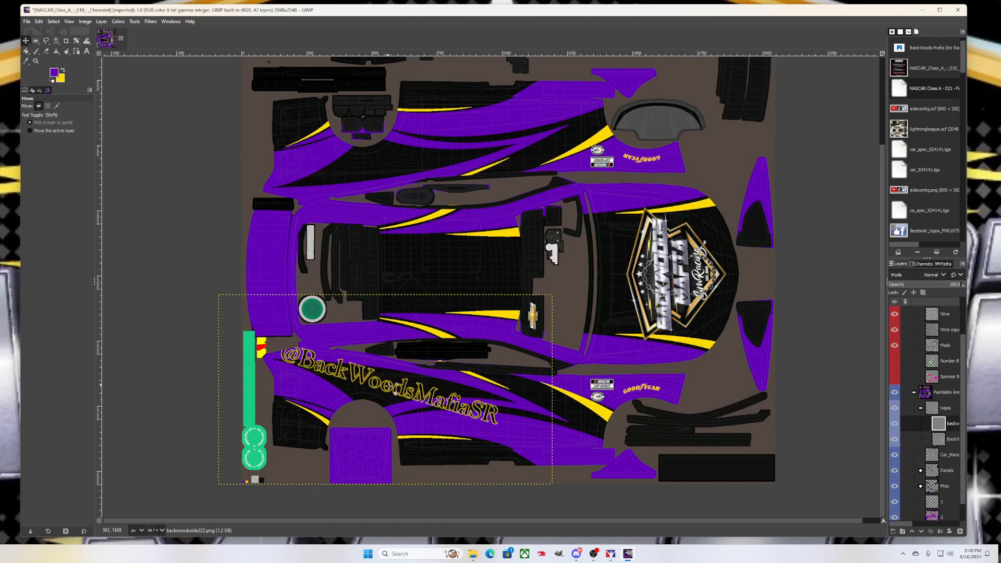
Nudge the text decal slightly right and down, then import backwoodsside222.png as a layer
{"action": "left_click_drag", "start_coordinate": [372, 387], "coordinate": [381, 392]}
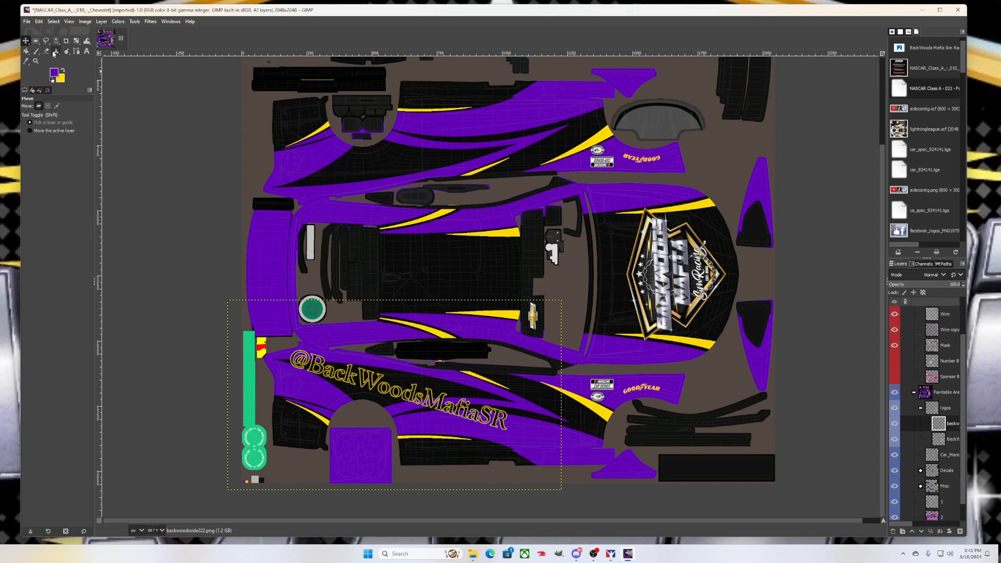
{"action": "left_click", "coordinate": [26, 21]}
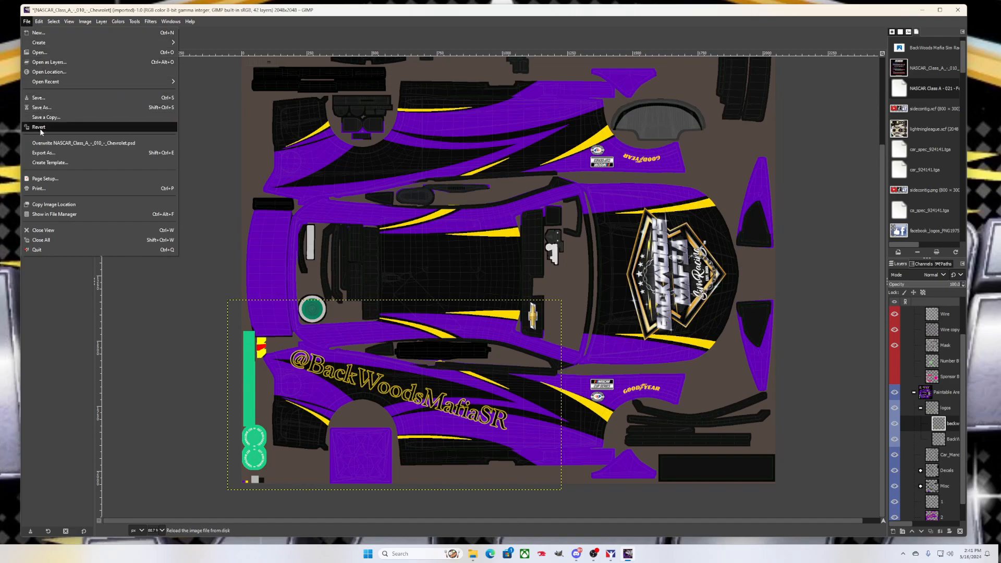
{"action": "left_click", "coordinate": [40, 62]}
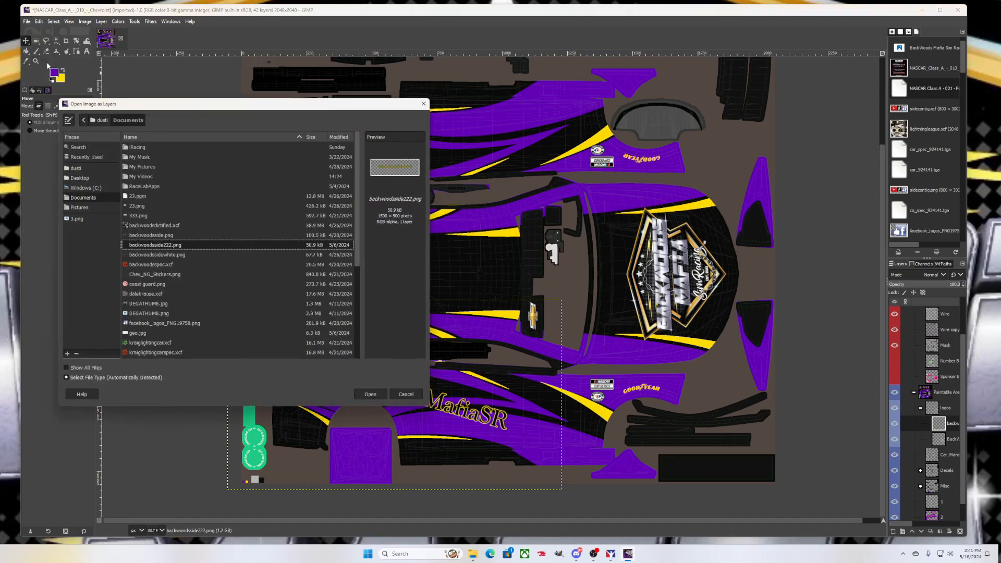
{"action": "double_click", "coordinate": [181, 250]}
Import sidecontig.png as a layer and drag the social logos onto the lower side panel
{"action": "left_click", "coordinate": [27, 21]}
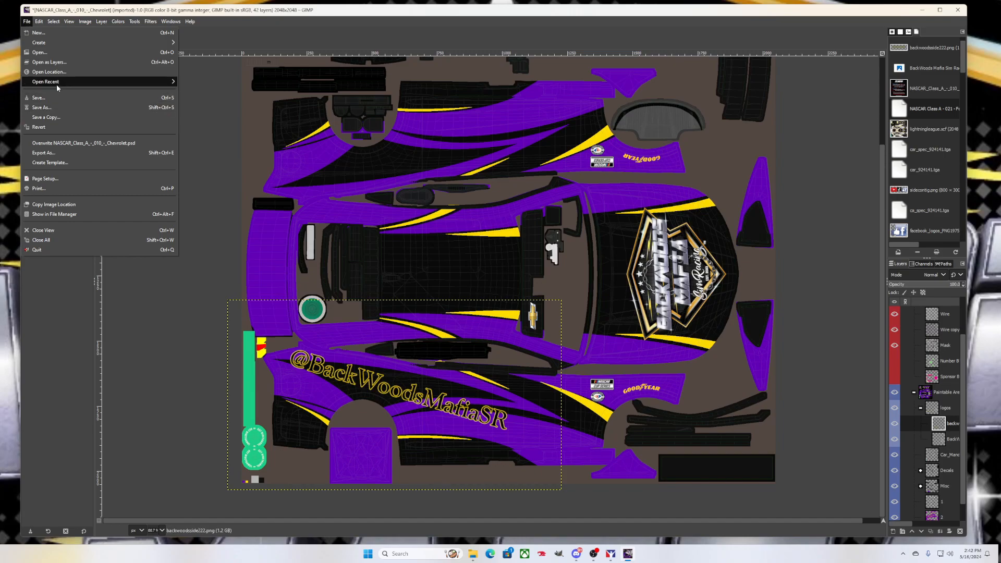
{"action": "left_click", "coordinate": [68, 63]}
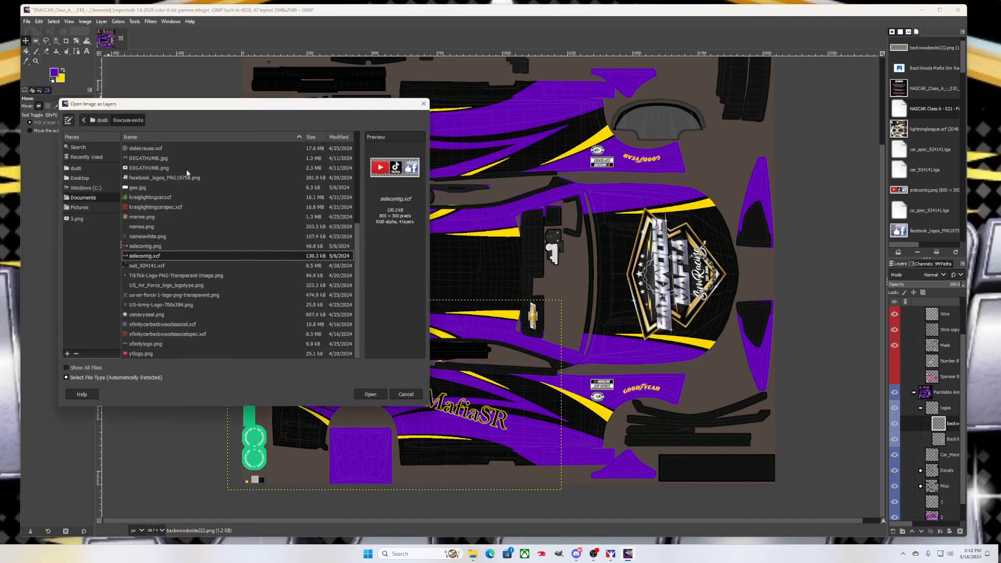
{"action": "left_click", "coordinate": [161, 248]}
{"action": "left_click", "coordinate": [370, 394]}
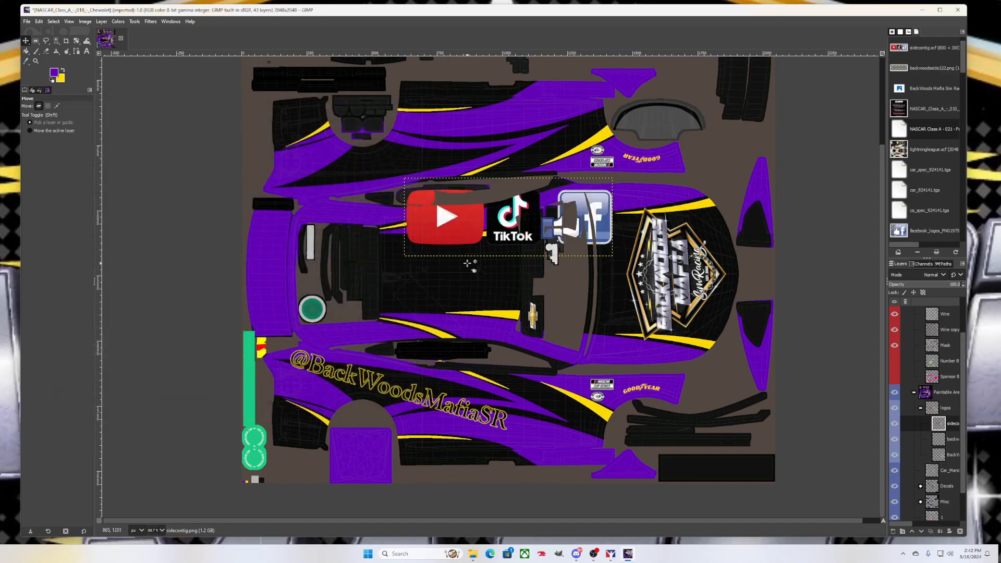
{"action": "left_click_drag", "start_coordinate": [461, 238], "coordinate": [336, 349]}
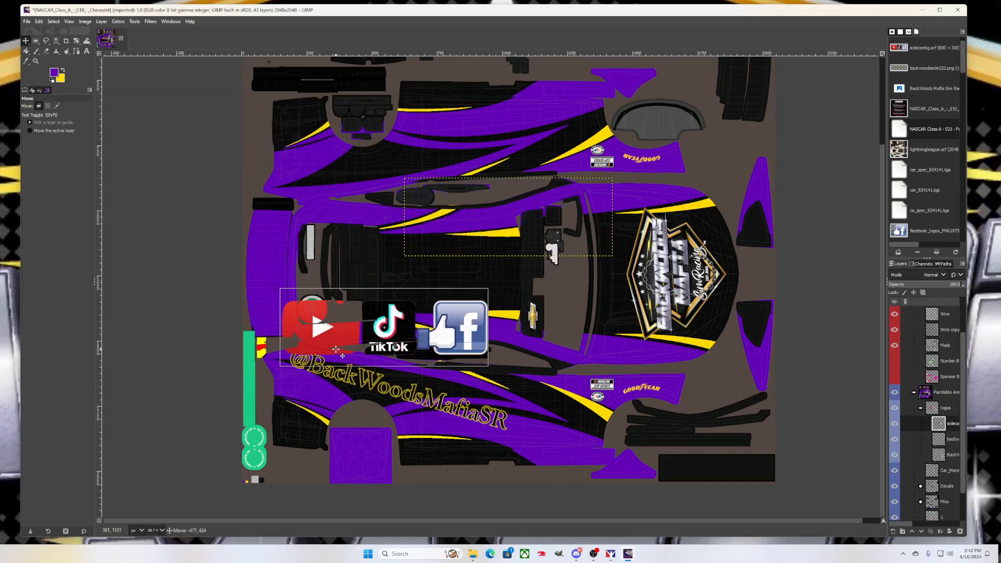
{"action": "left_click", "coordinate": [27, 22]}
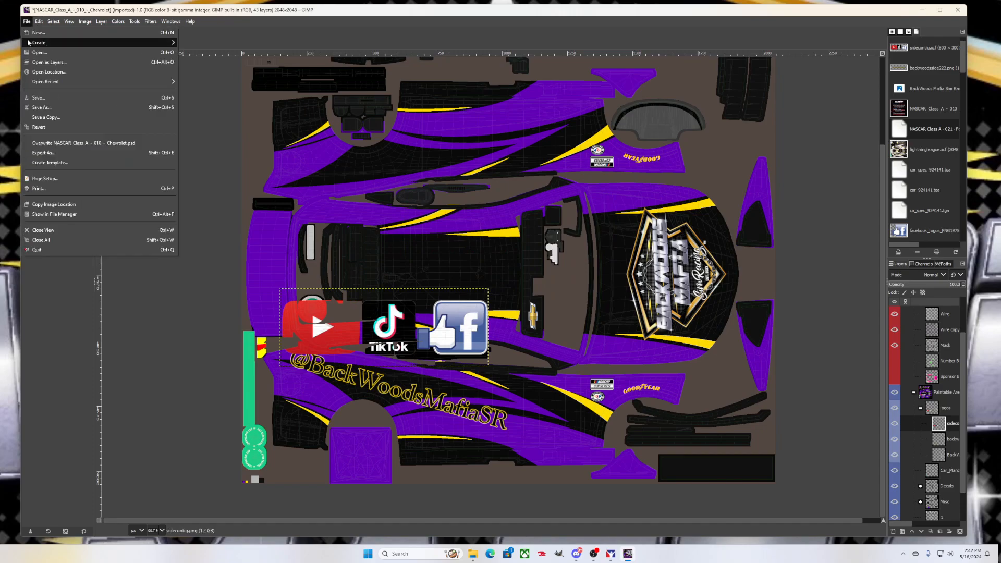
{"action": "left_click", "coordinate": [206, 99]}
Scale the social logos down to a small strip of about 248×93 px above the side text
{"action": "left_click", "coordinate": [76, 41]}
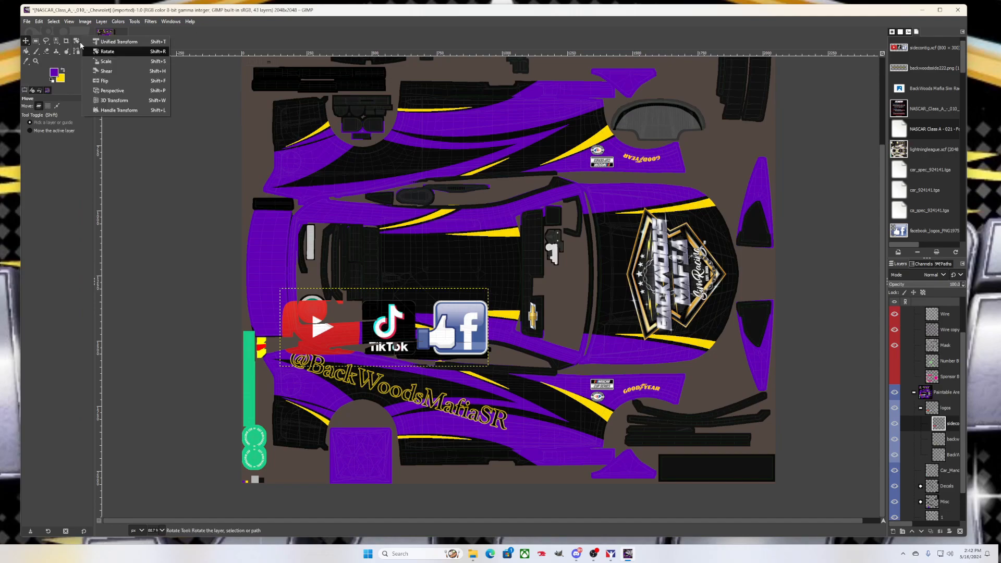
{"action": "left_click", "coordinate": [105, 67]}
{"action": "left_click", "coordinate": [381, 335]}
{"action": "left_click_drag", "start_coordinate": [320, 307], "coordinate": [338, 332]}
{"action": "left_click", "coordinate": [855, 114]}
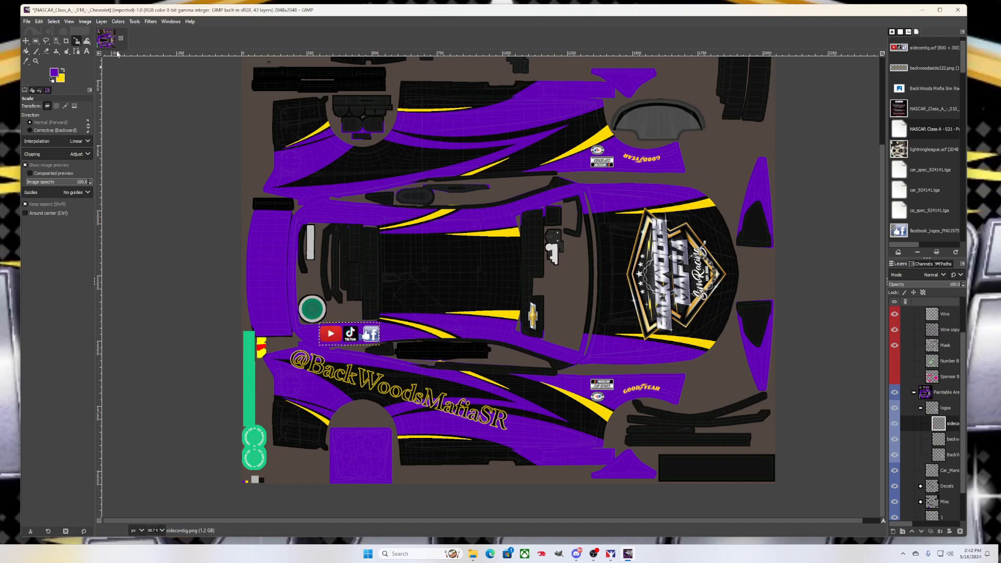
{"action": "left_click", "coordinate": [76, 41]}
Give the social logos a slight rotation with the Angle spinner and apply it
{"action": "left_click", "coordinate": [99, 51]}
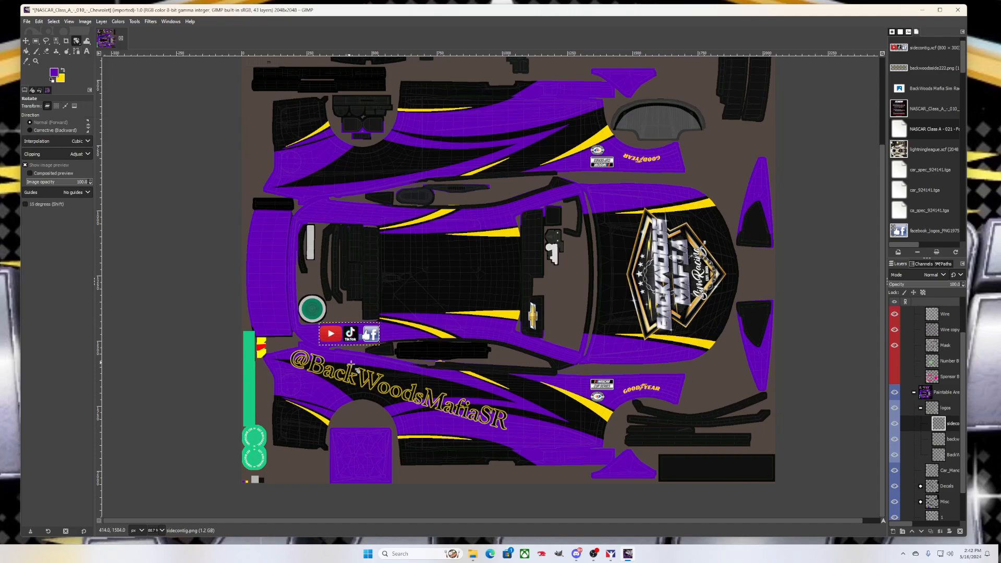
{"action": "left_click", "coordinate": [375, 337]}
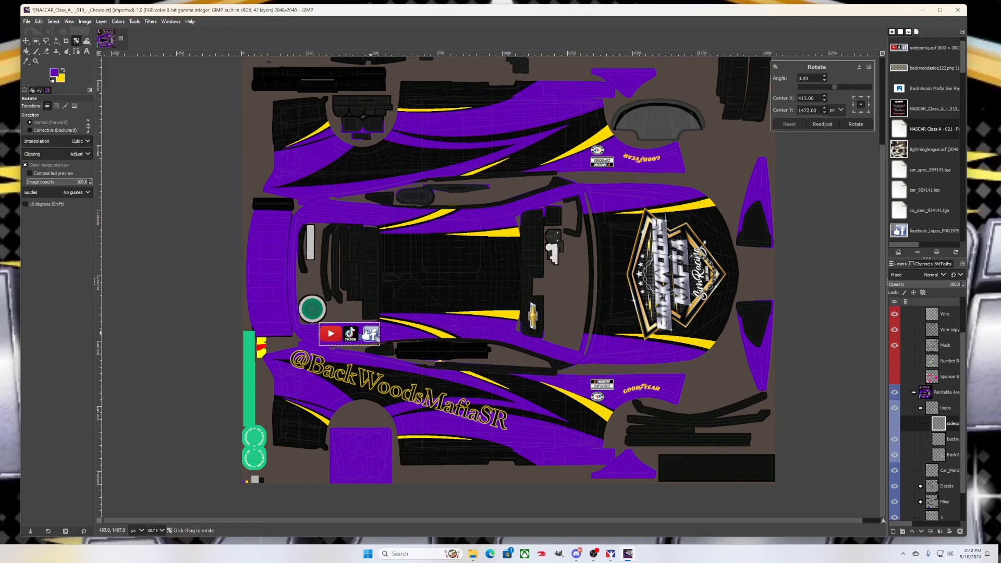
{"action": "left_click", "coordinate": [824, 81]}
{"action": "left_click", "coordinate": [824, 82]}
{"action": "left_click", "coordinate": [824, 81]}
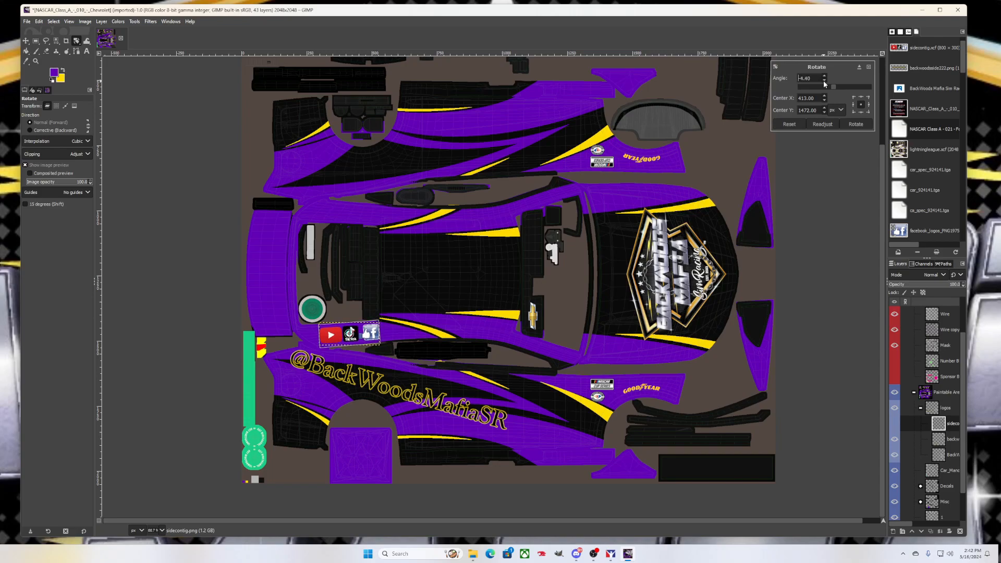
{"action": "left_click", "coordinate": [860, 125]}
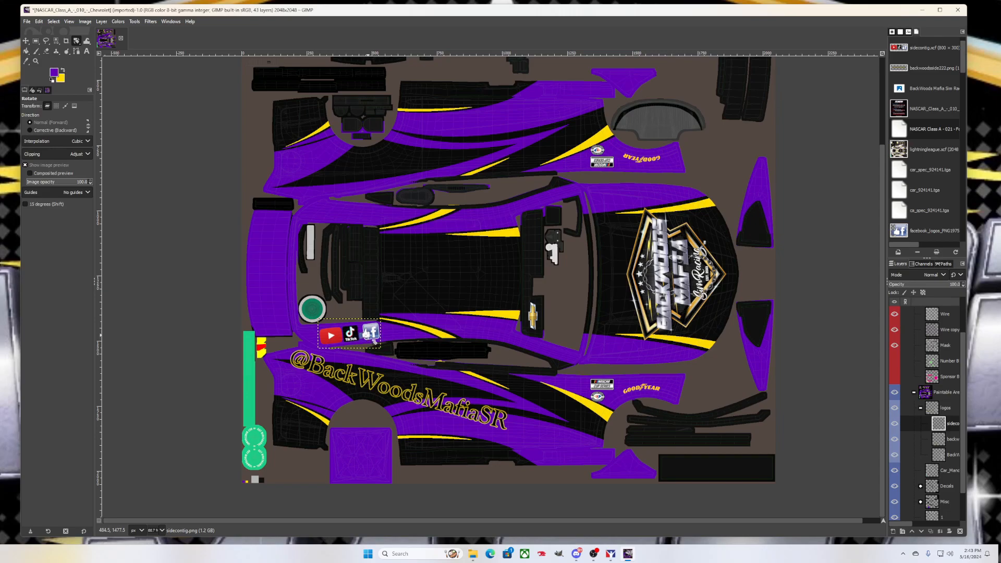
Zoom in and shift the social logos 11 px to the left
{"action": "scroll", "coordinate": [374, 341], "scroll_direction": "up", "scroll_amount": 2}
{"action": "key", "text": "m"}
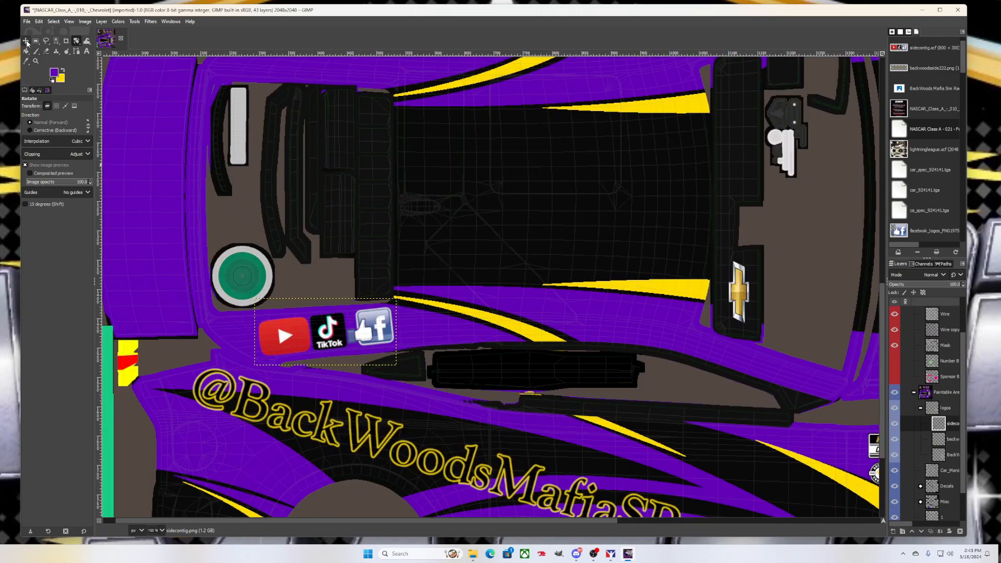
{"action": "left_click_drag", "start_coordinate": [337, 334], "coordinate": [330, 335]}
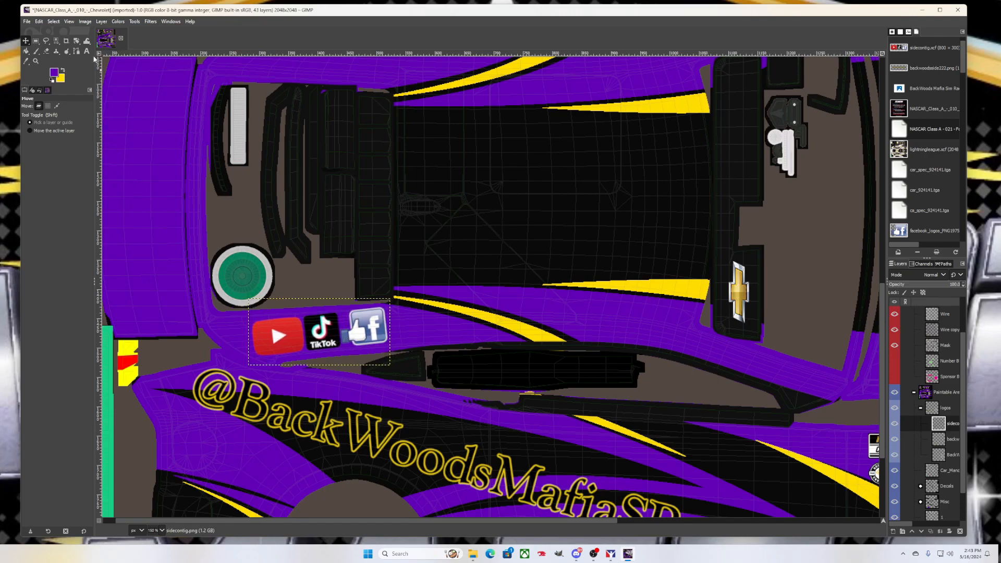
{"action": "left_click", "coordinate": [77, 42]}
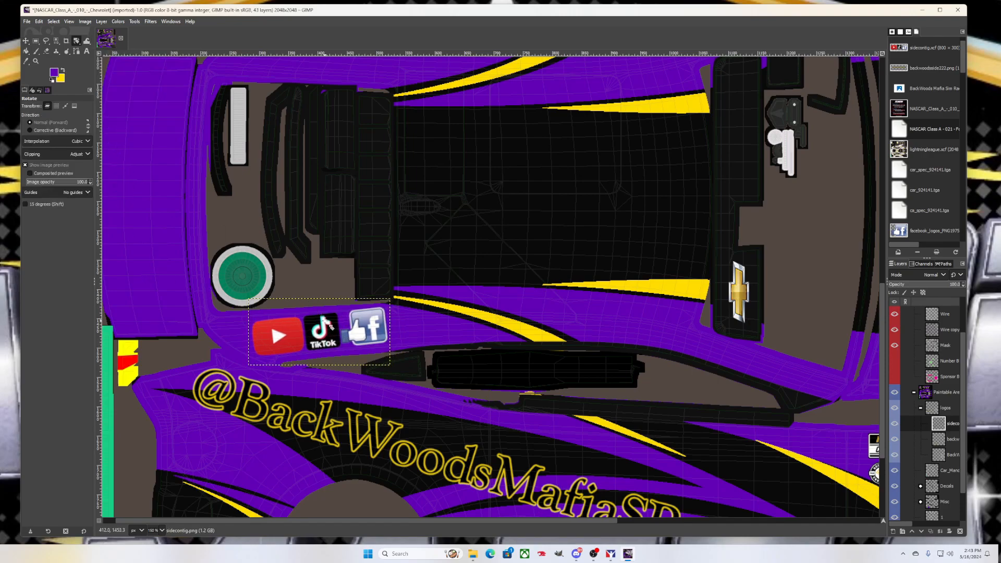
Re-rotate the logos to a roughly 2.2° tilt matching the side text, then zoom back out
{"action": "left_click", "coordinate": [332, 328]}
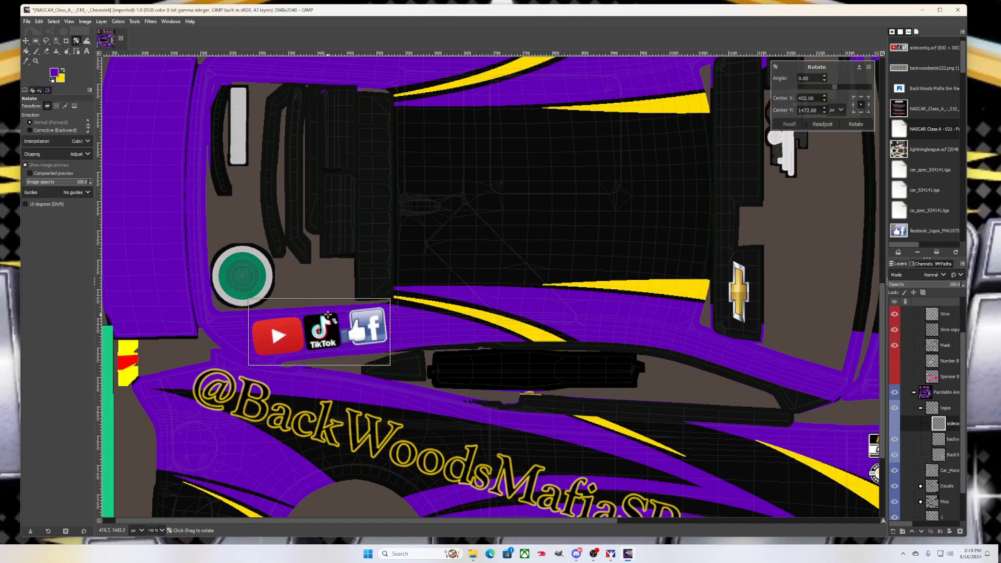
{"action": "double_click", "coordinate": [825, 77]}
{"action": "triple_click", "coordinate": [826, 77]}
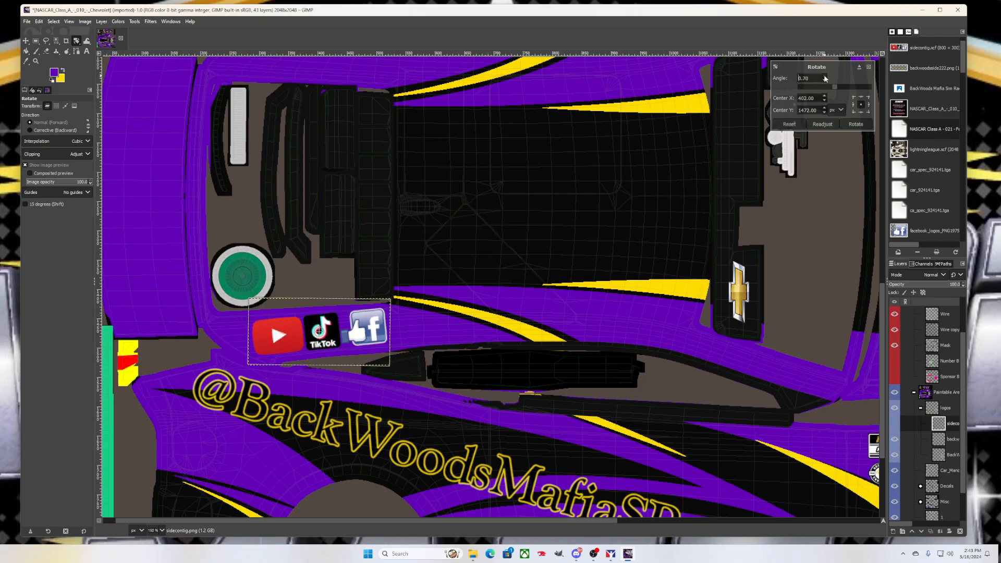
{"action": "triple_click", "coordinate": [825, 77]}
{"action": "double_click", "coordinate": [825, 77]}
{"action": "double_click", "coordinate": [826, 78]}
{"action": "double_click", "coordinate": [825, 77]}
{"action": "left_click", "coordinate": [826, 77]}
{"action": "left_click", "coordinate": [856, 124]}
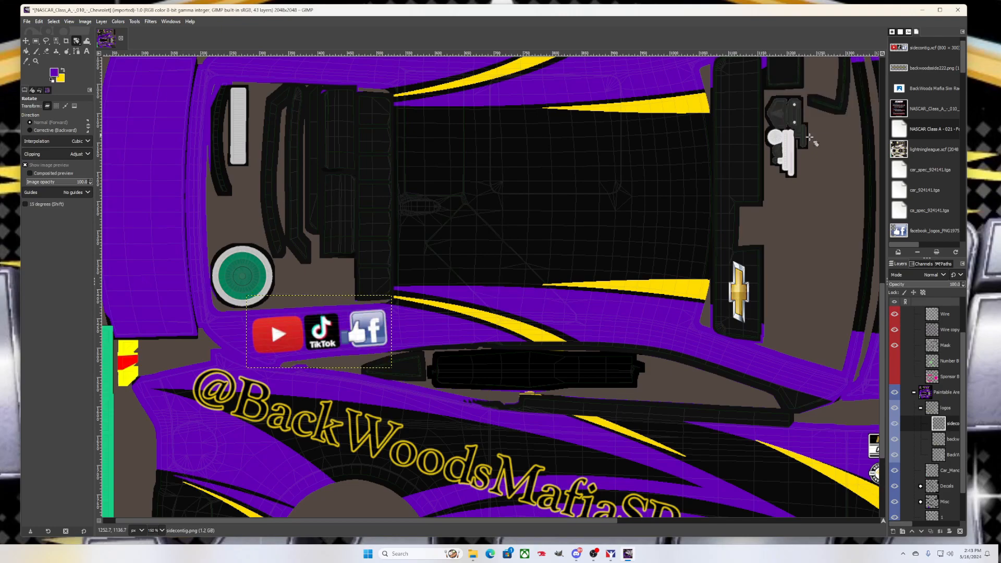
{"action": "scroll", "coordinate": [409, 247], "scroll_direction": "down", "scroll_amount": 1}
{"action": "scroll", "coordinate": [410, 248], "scroll_direction": "down", "scroll_amount": 1}
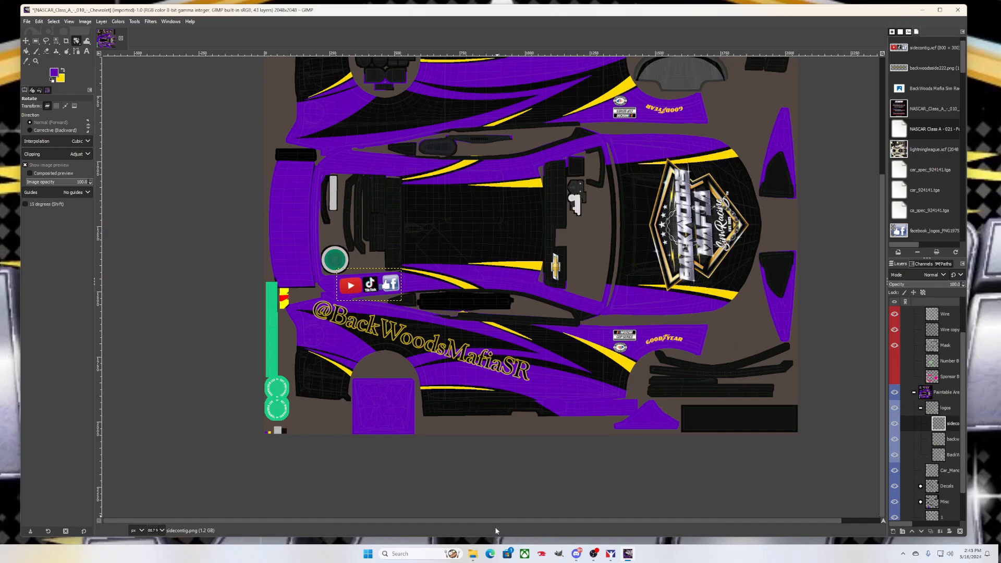
{"action": "left_click_drag", "start_coordinate": [502, 521], "coordinate": [525, 520]}
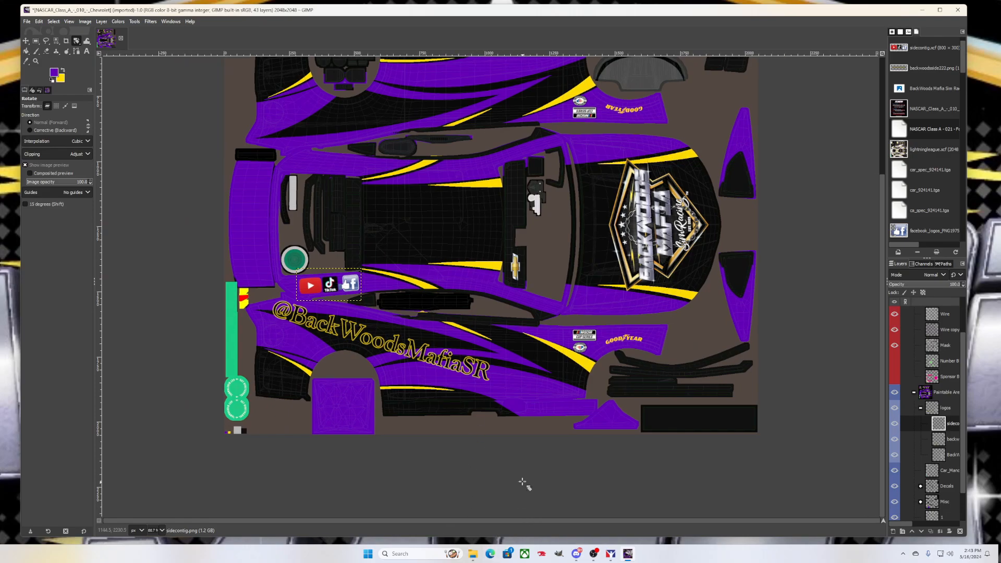
{"action": "scroll", "coordinate": [523, 451], "scroll_direction": "up", "scroll_amount": 2}
{"action": "scroll", "coordinate": [523, 451], "scroll_direction": "down", "scroll_amount": 1}
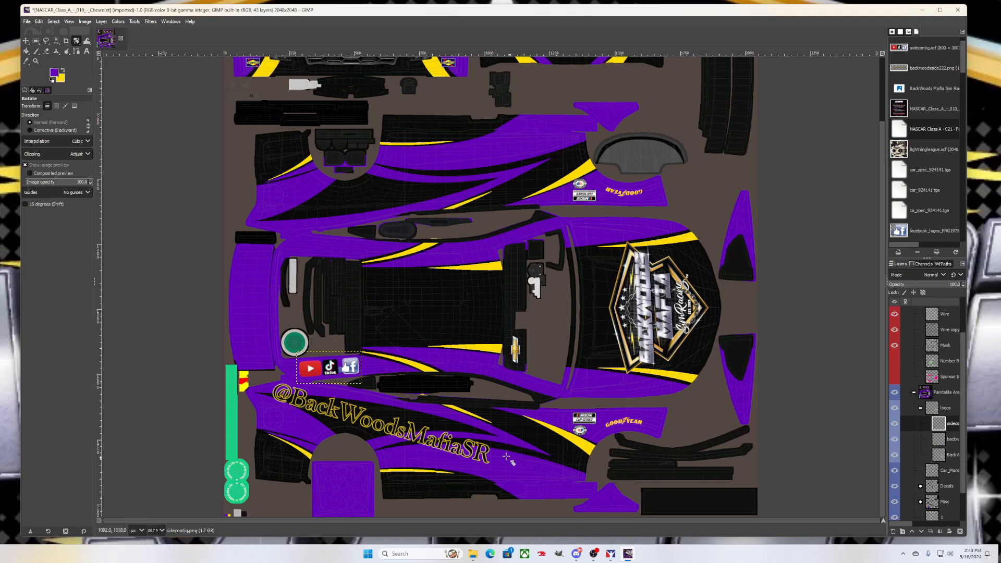
Create a new 800×800 pixel image, accepting the 6.0 MB image-size warning
{"action": "left_click", "coordinate": [27, 21]}
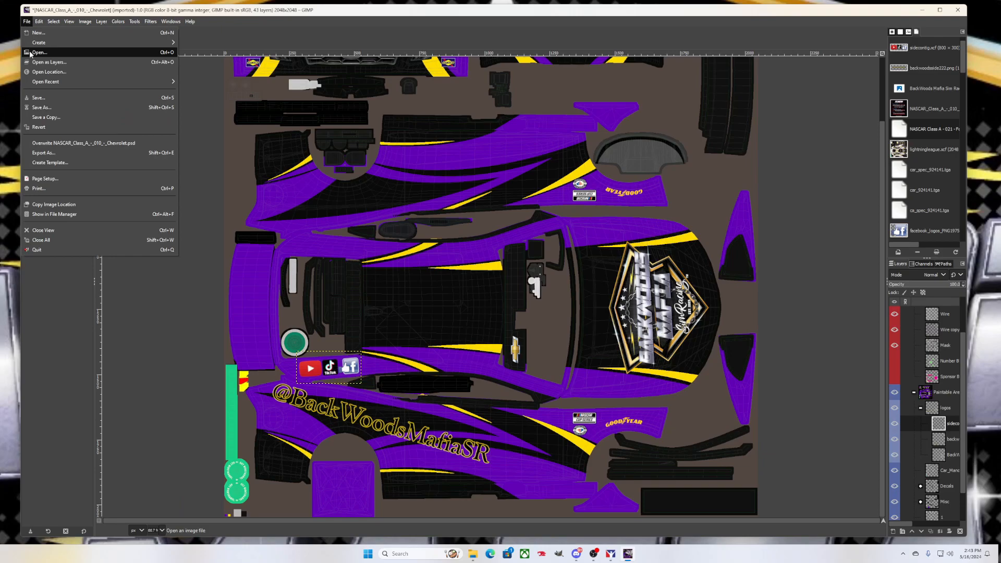
{"action": "left_click", "coordinate": [37, 33]}
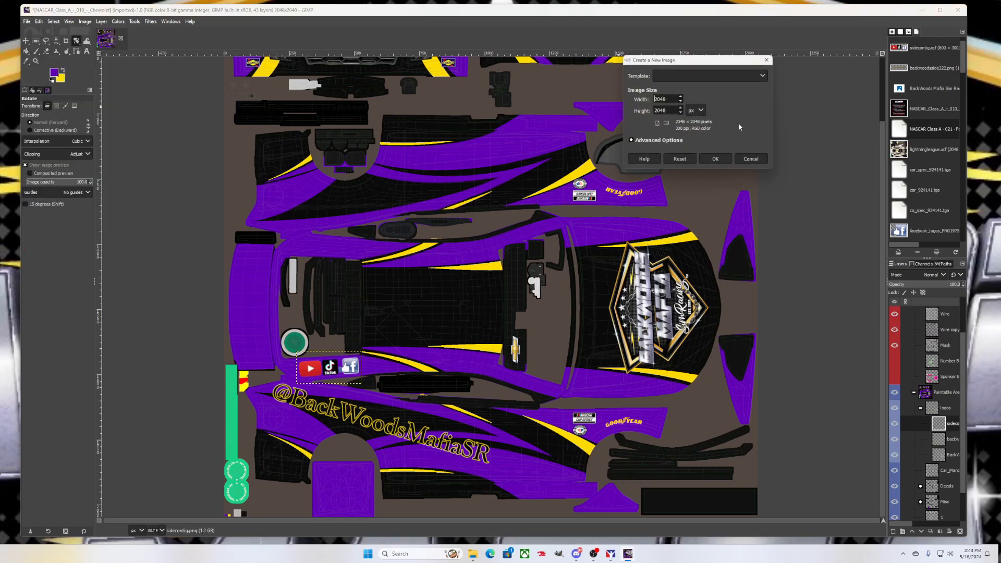
{"action": "double_click", "coordinate": [670, 101]}
{"action": "type", "text": "8"}
{"action": "type", "text": "00"}
{"action": "key", "text": "Tab"}
{"action": "type", "text": "800"}
{"action": "left_click", "coordinate": [716, 159]}
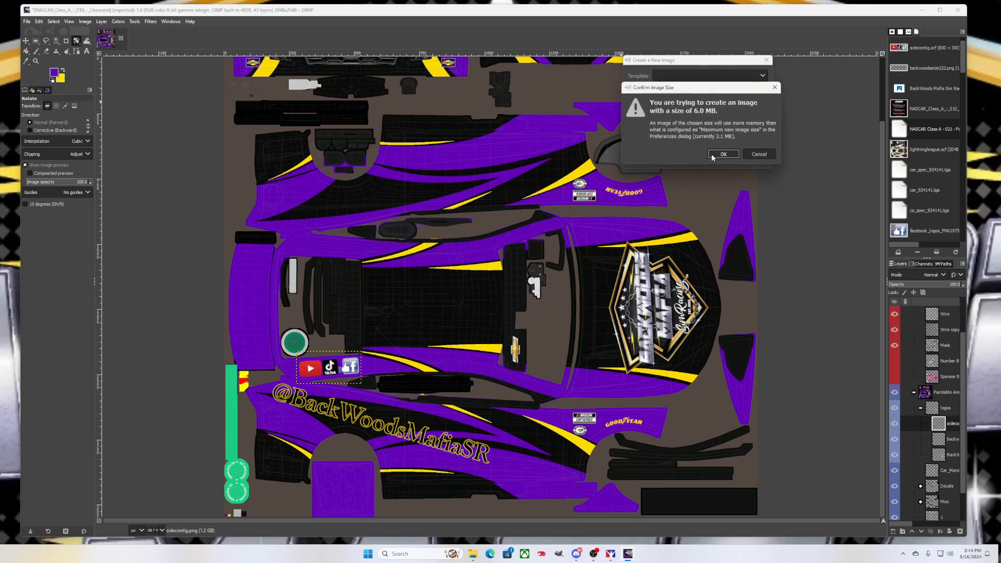
{"action": "left_click", "coordinate": [719, 154]}
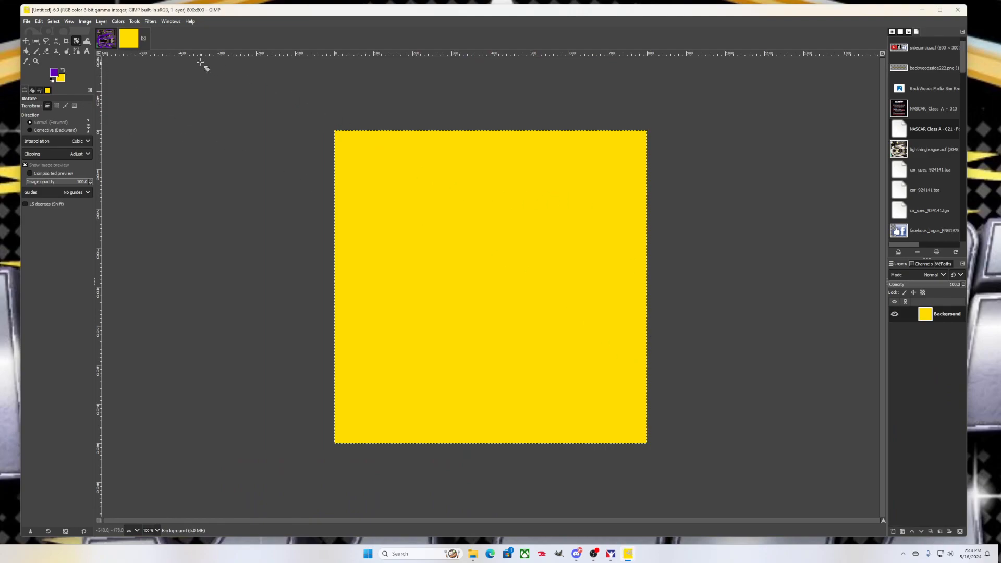
Type 'BackWoodsMafia' on a single line near the top left of the new image
{"action": "left_click", "coordinate": [89, 52]}
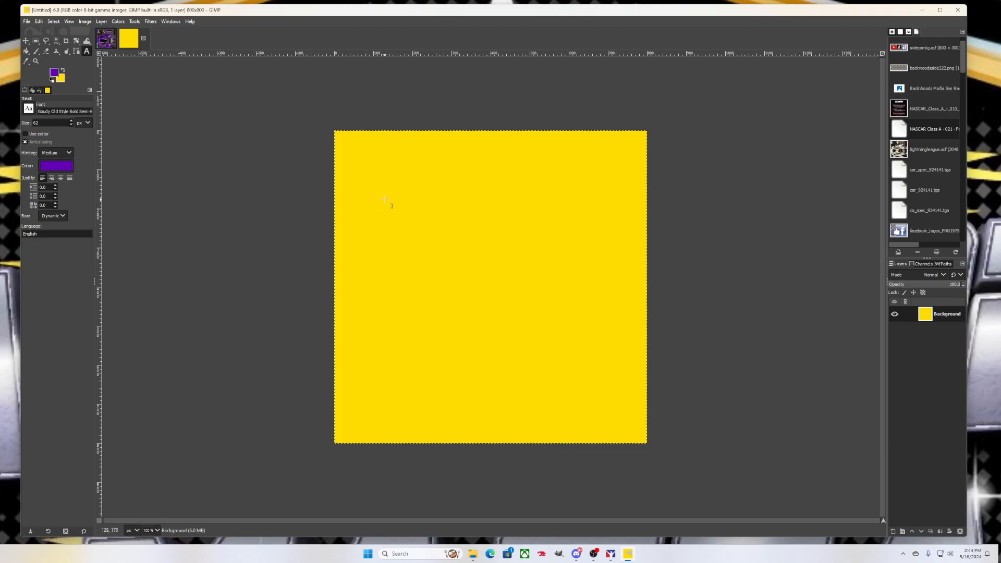
{"action": "left_click", "coordinate": [388, 183]}
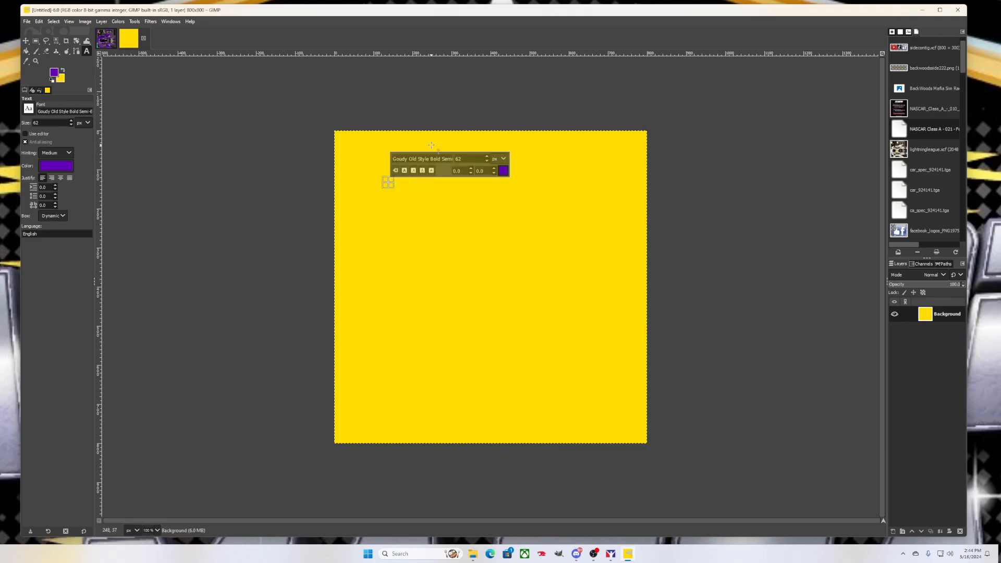
{"action": "type", "text": "Back"}
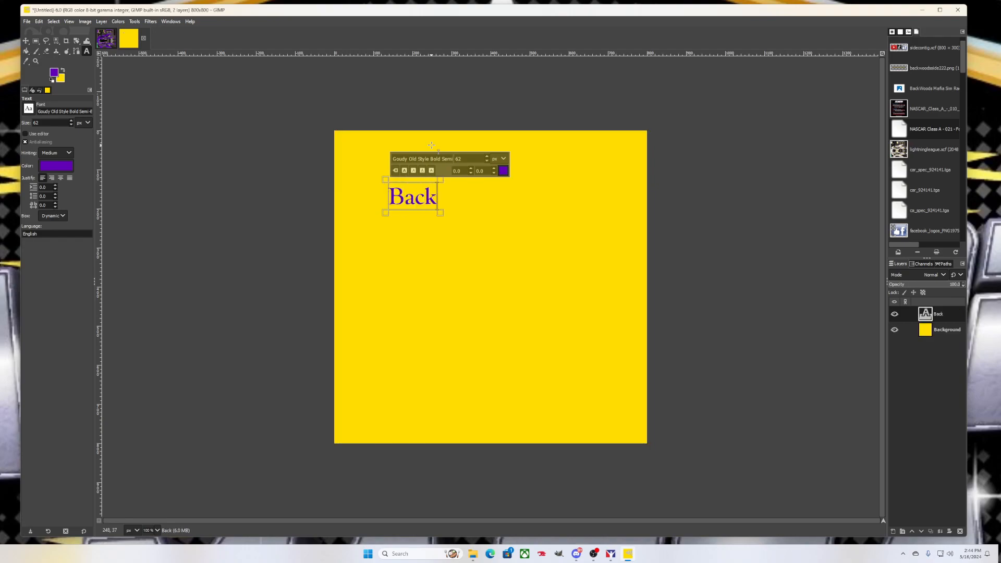
{"action": "type", "text": "Woods"}
{"action": "key", "text": "Return"}
{"action": "type", "text": "Rac"}
{"action": "key", "text": "BackSpace"}
{"action": "key", "text": "BackSpace"}
{"action": "key", "text": "BackSpace"}
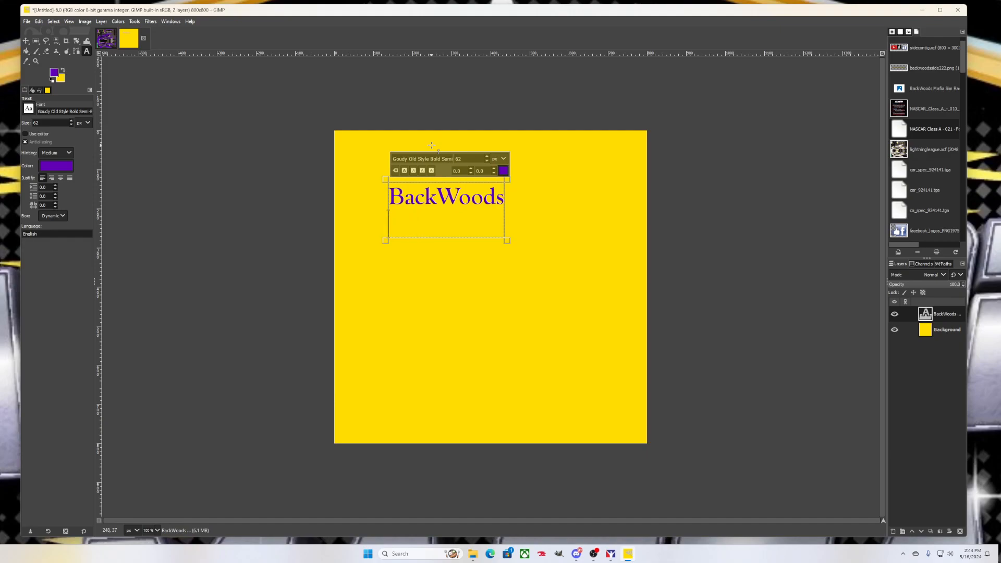
{"action": "key", "text": "BackSpace"}
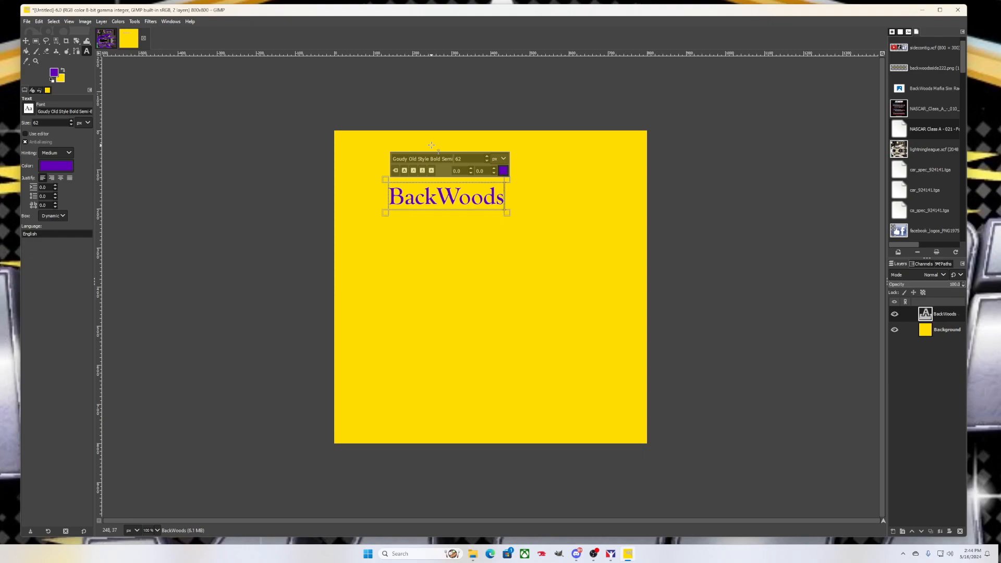
{"action": "type", "text": "Mafia"}
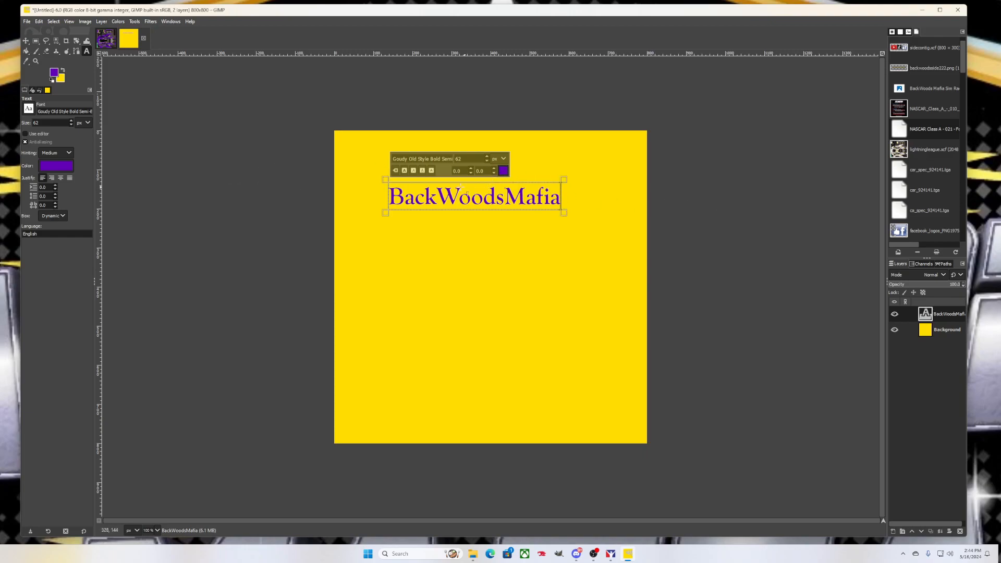
Set the text font to Goudy Old Style Bold Semi-Expanded, keeping the purple colour
{"action": "left_click", "coordinate": [909, 32]}
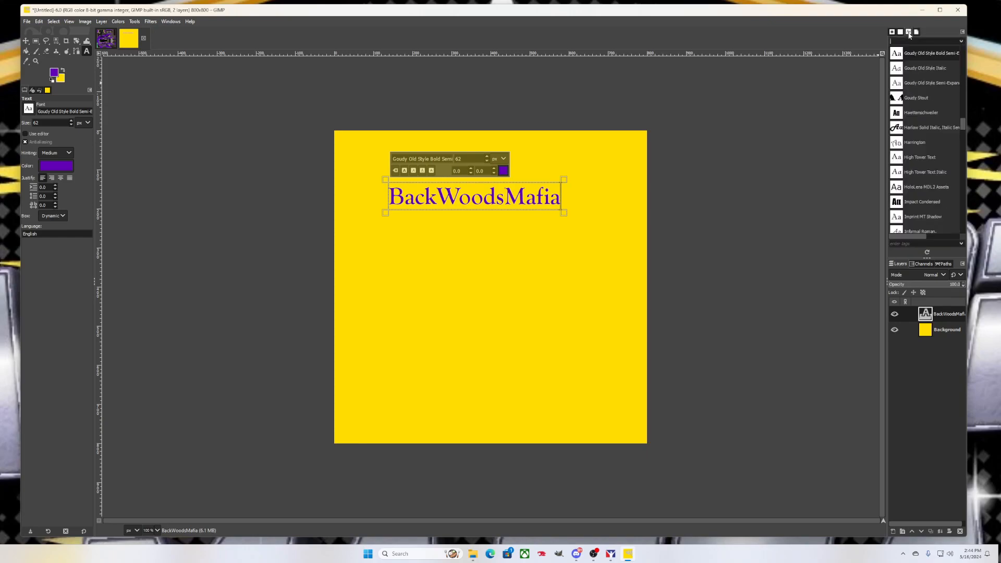
{"action": "left_click", "coordinate": [914, 70]}
{"action": "left_click", "coordinate": [920, 84]}
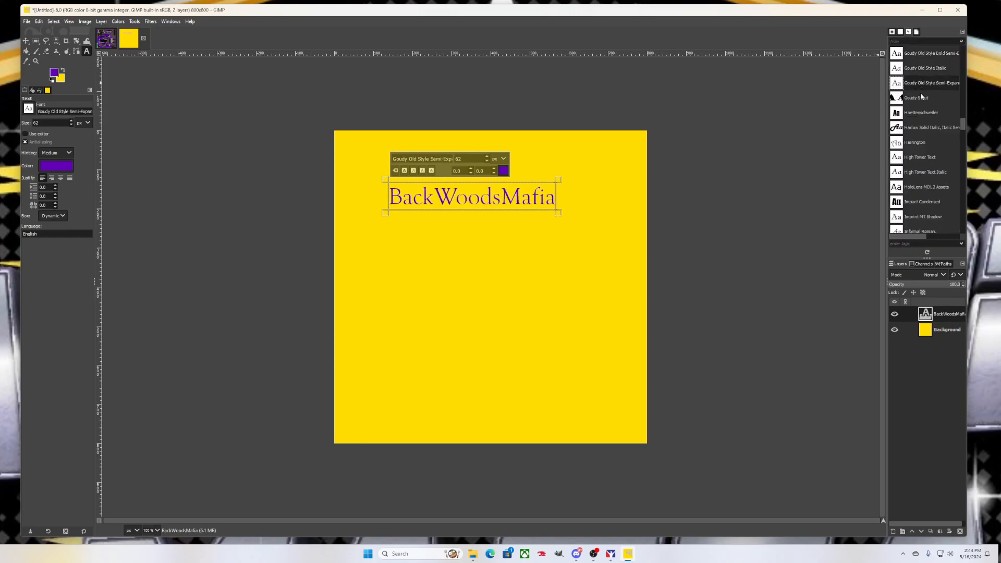
{"action": "left_click", "coordinate": [921, 98]}
{"action": "left_click", "coordinate": [917, 83]}
{"action": "left_click", "coordinate": [918, 53]}
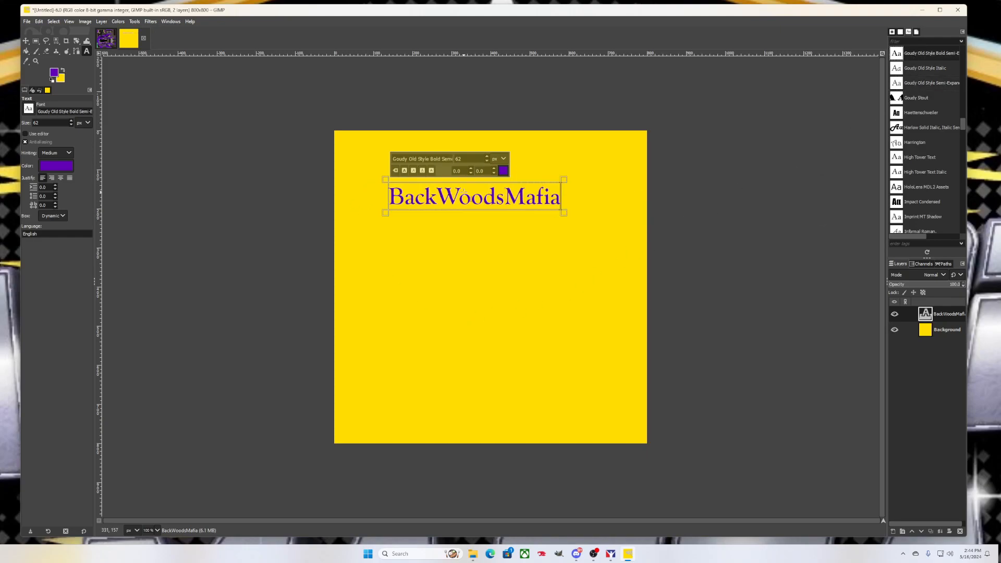
{"action": "left_click", "coordinate": [504, 173]}
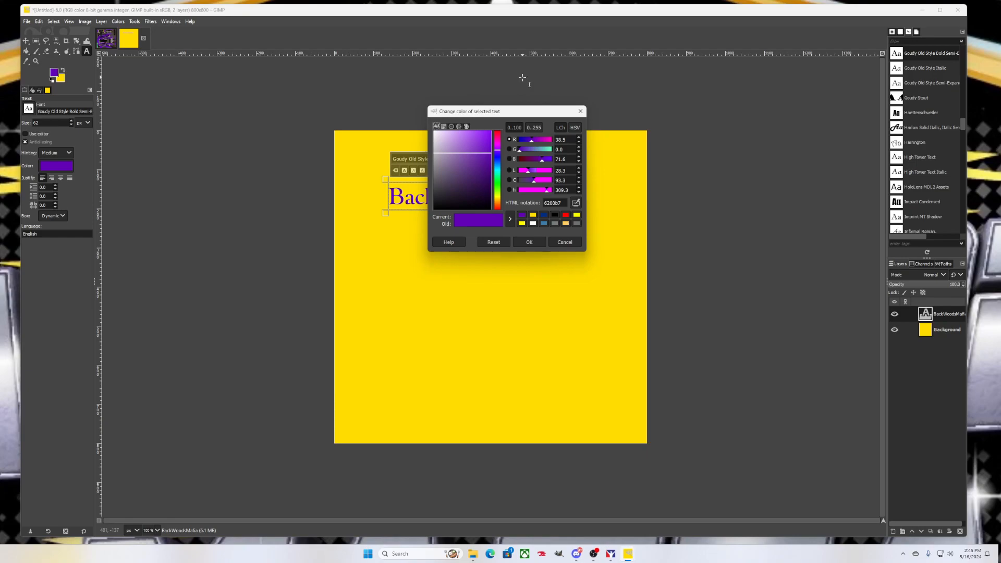
{"action": "left_click", "coordinate": [529, 242]}
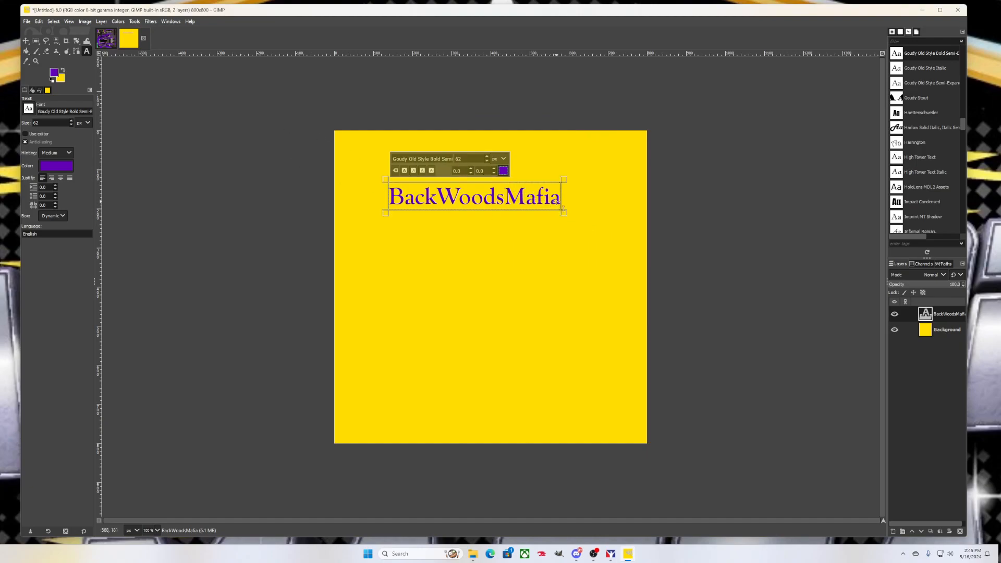
Select all the BackWoodsMafia text and enlarge it from 62 to 89 px
{"action": "left_click_drag", "start_coordinate": [556, 201], "coordinate": [518, 161]}
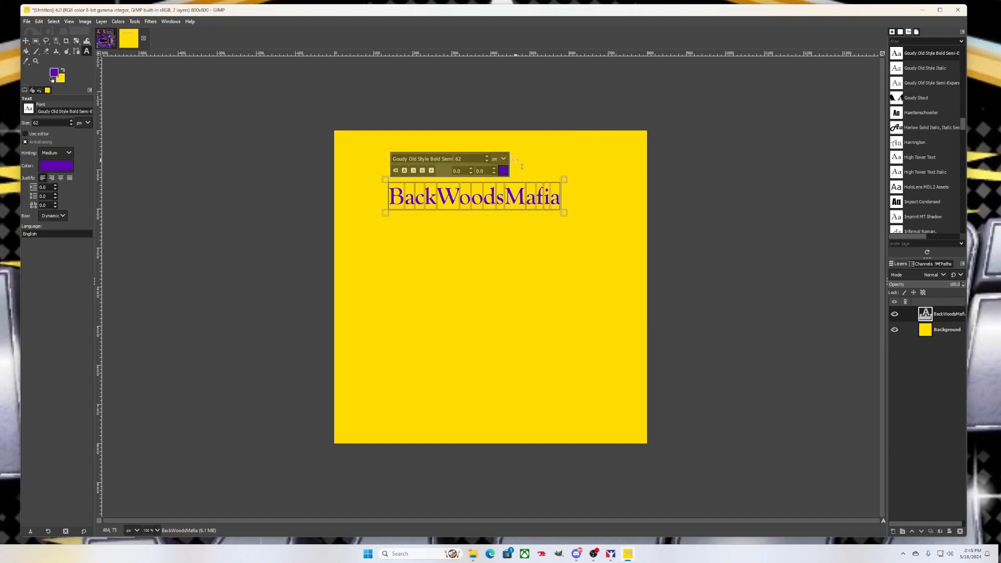
{"action": "left_click", "coordinate": [487, 156]}
{"action": "left_click", "coordinate": [487, 156]}
{"action": "left_click", "coordinate": [487, 156]}
{"action": "left_click", "coordinate": [487, 157]}
{"action": "left_click", "coordinate": [487, 156]}
{"action": "left_click", "coordinate": [487, 157]}
{"action": "left_click", "coordinate": [487, 156]}
{"action": "left_click", "coordinate": [487, 157]}
{"action": "left_click", "coordinate": [487, 156]}
{"action": "left_click", "coordinate": [487, 156]}
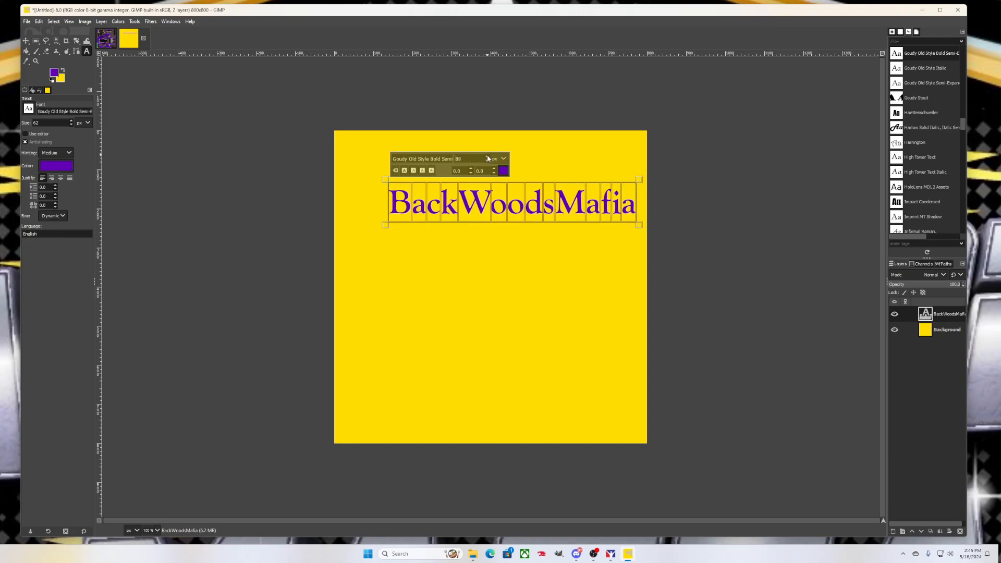
{"action": "left_click", "coordinate": [487, 156]}
{"action": "left_click", "coordinate": [487, 156]}
{"action": "left_click", "coordinate": [487, 156]}
Centre the BackWoodsMafia text and turn its letter shapes into a selection with Alpha to Selection
{"action": "left_click", "coordinate": [26, 42]}
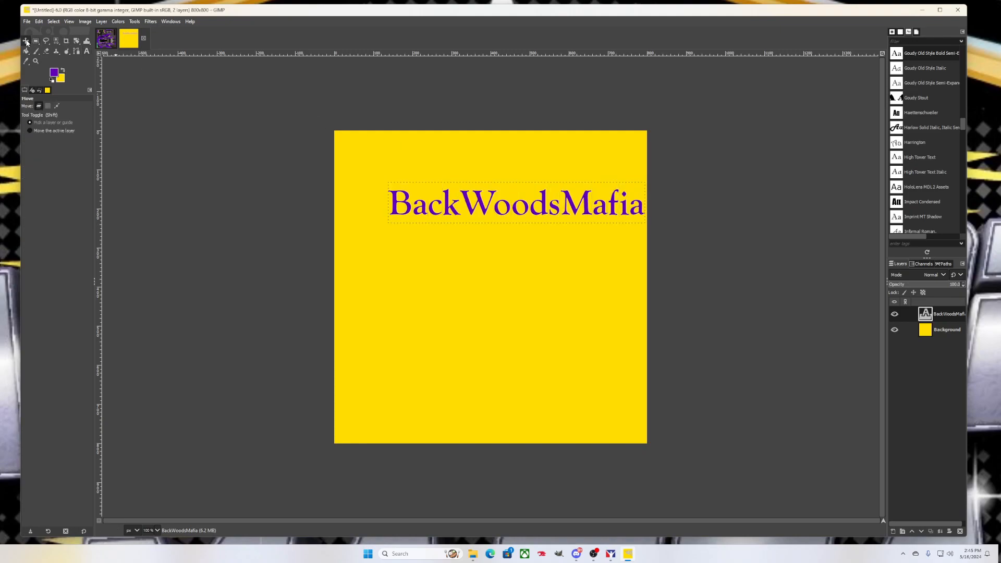
{"action": "left_click_drag", "start_coordinate": [485, 210], "coordinate": [466, 278]}
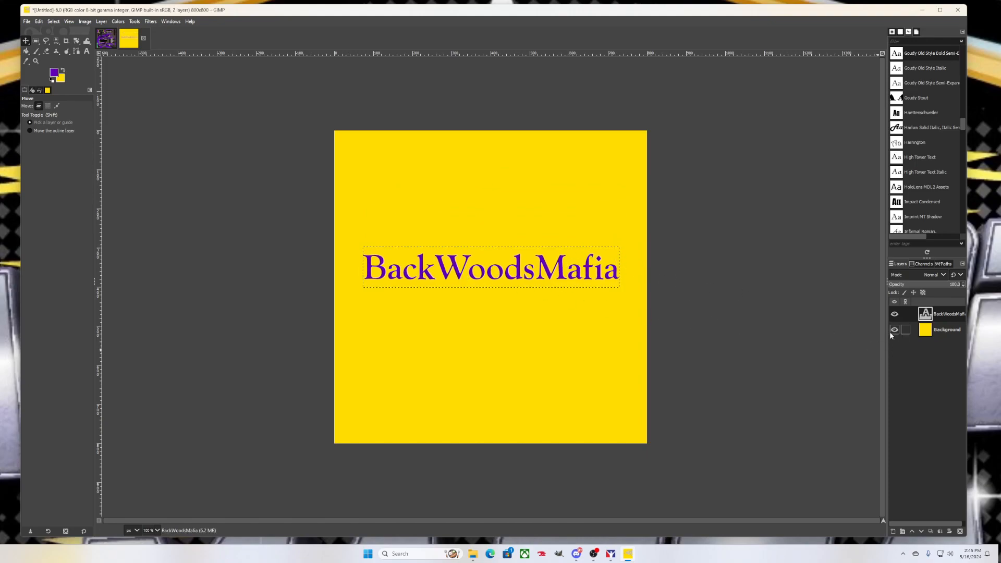
{"action": "right_click", "coordinate": [950, 314]}
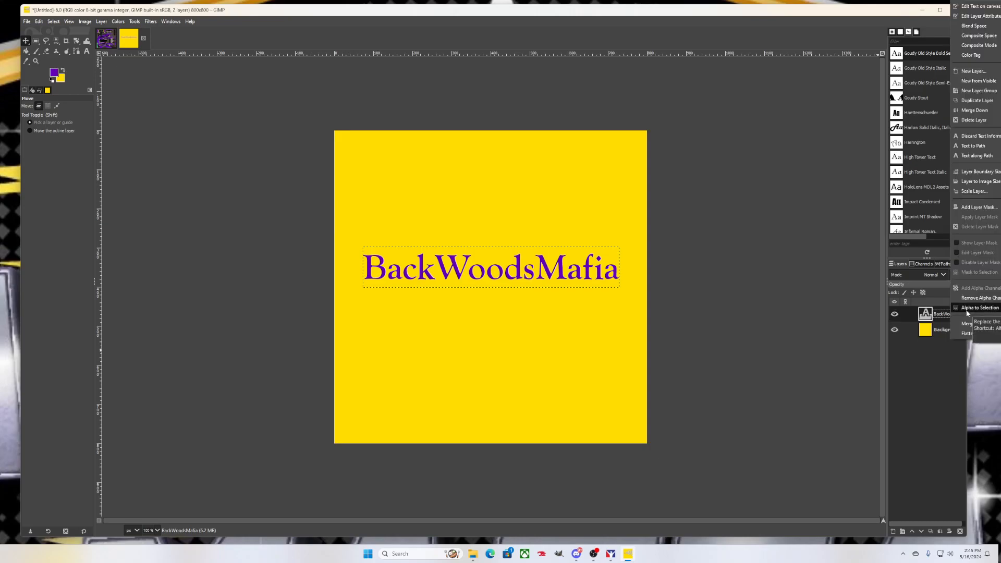
{"action": "left_click", "coordinate": [968, 310]}
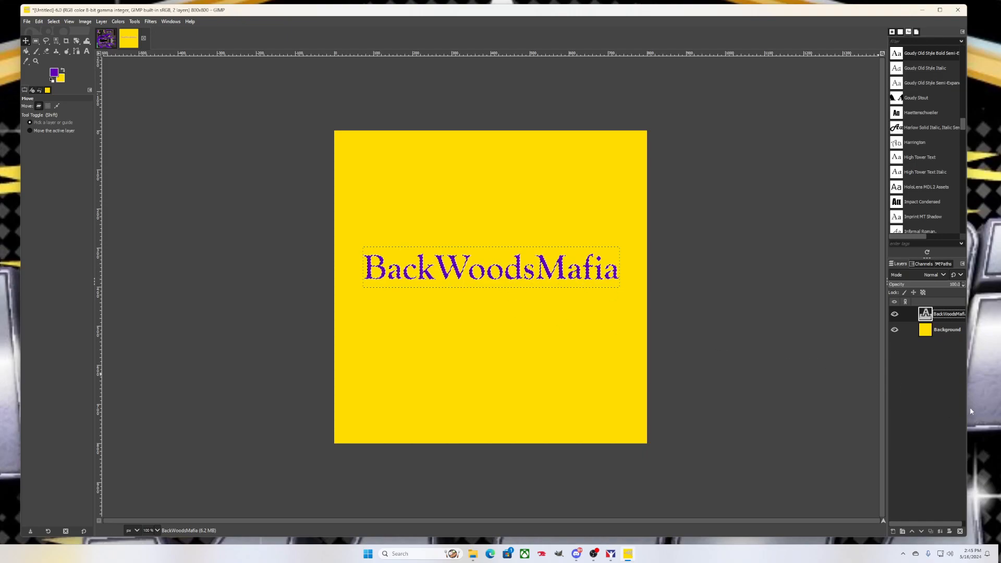
Add a new transparent 800×800 layer above the text
{"action": "left_click", "coordinate": [894, 533]}
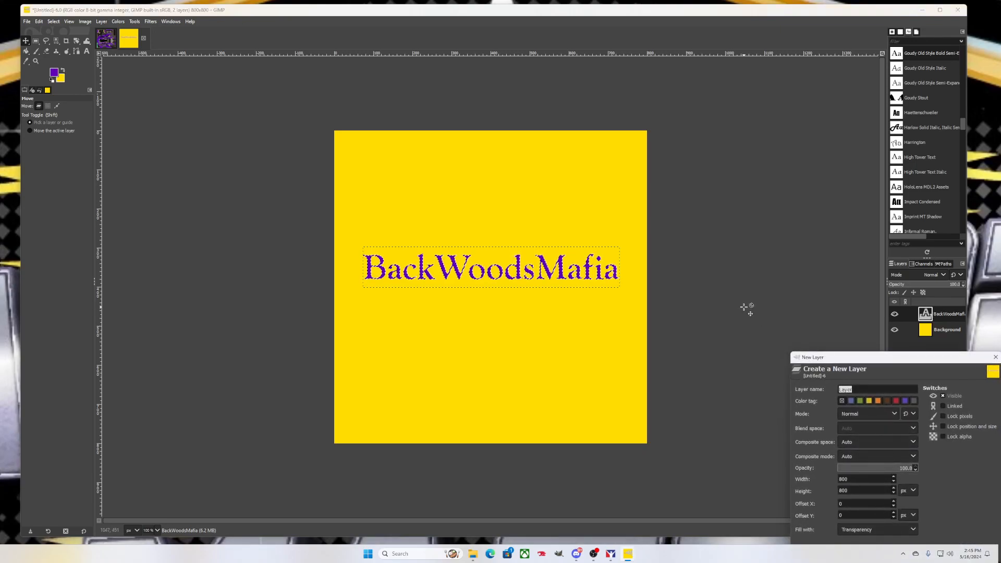
{"action": "left_click_drag", "start_coordinate": [944, 363], "coordinate": [845, 303]}
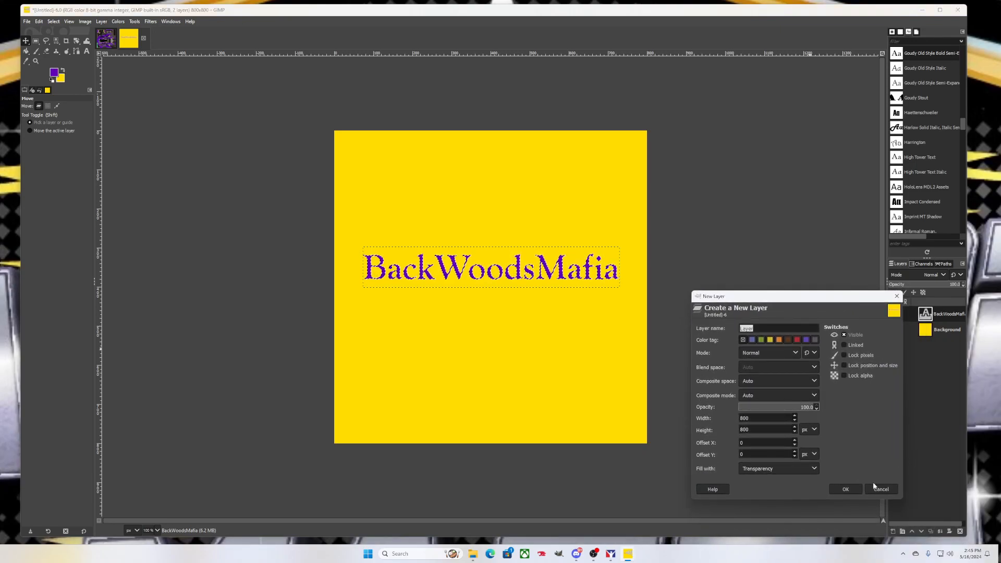
{"action": "left_click", "coordinate": [846, 489]}
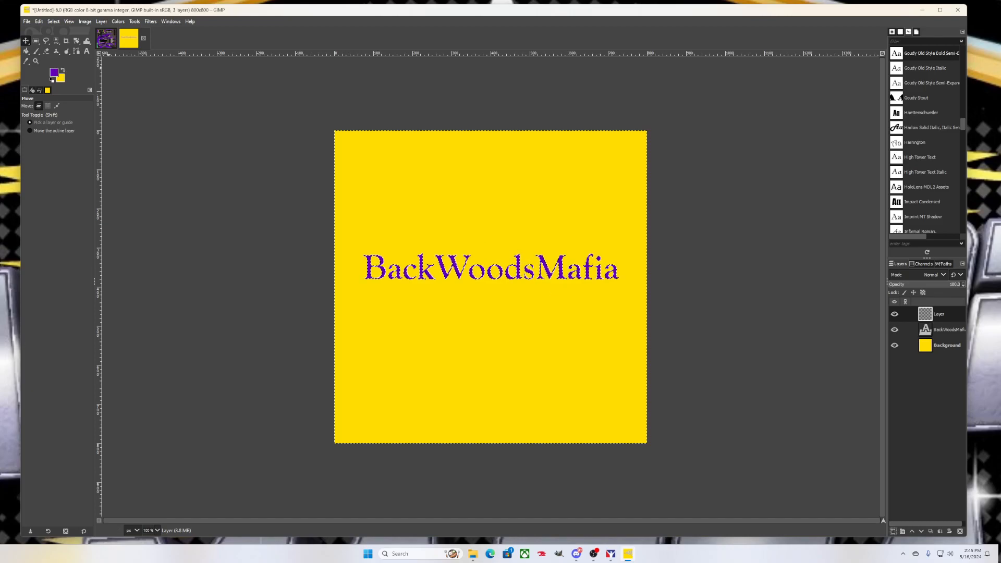
Grow the letter selection by 9 px
{"action": "left_click", "coordinate": [54, 22]}
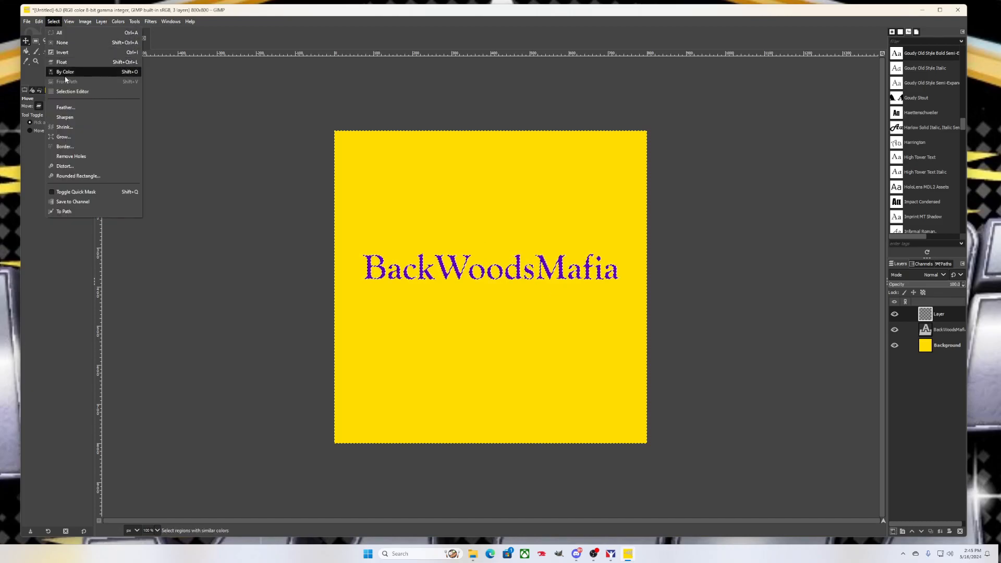
{"action": "left_click", "coordinate": [72, 137]}
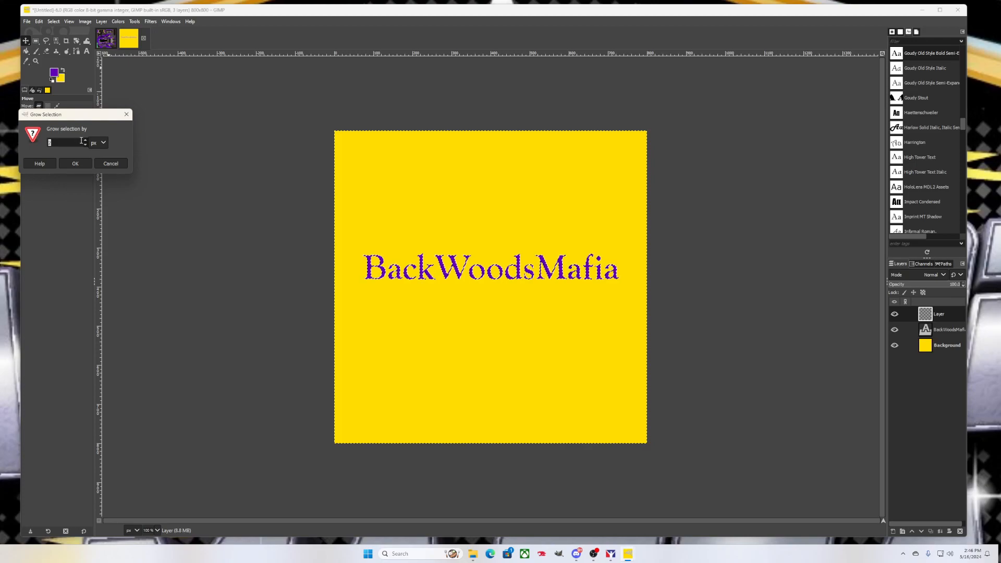
{"action": "scroll", "coordinate": [86, 143], "scroll_direction": "up", "scroll_amount": 6}
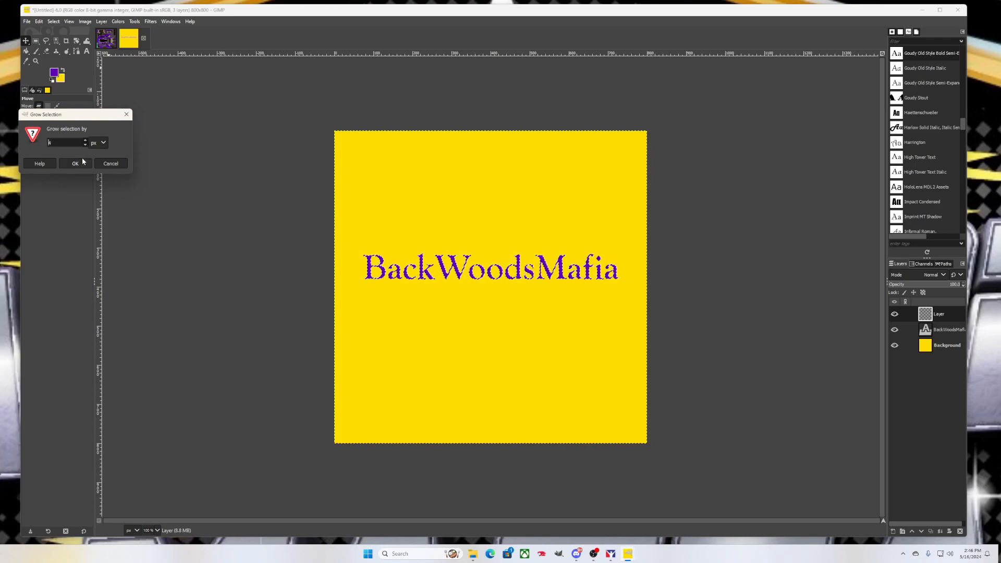
{"action": "left_click", "coordinate": [82, 163]}
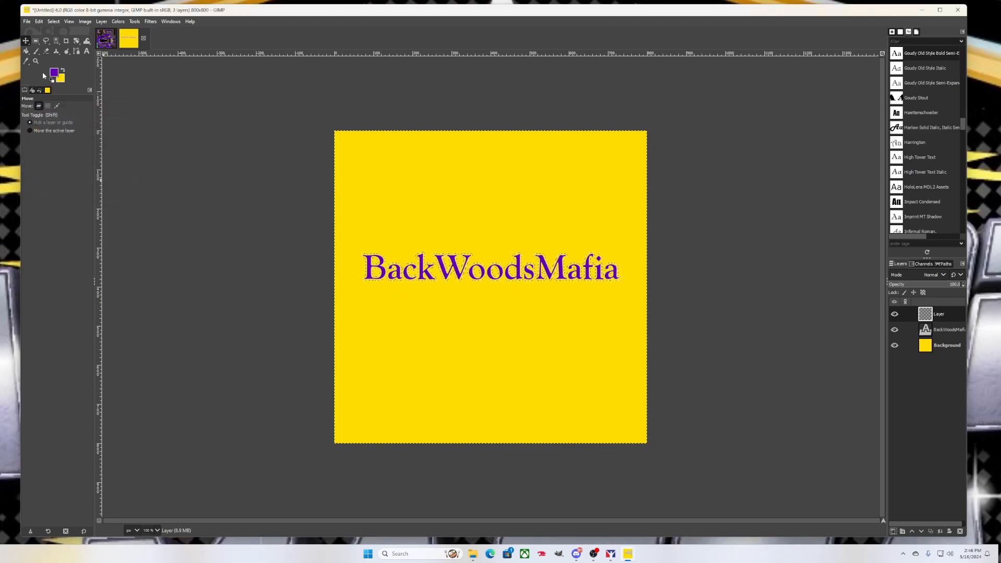
Set the foreground colour to black (000000)
{"action": "left_click", "coordinate": [53, 75]}
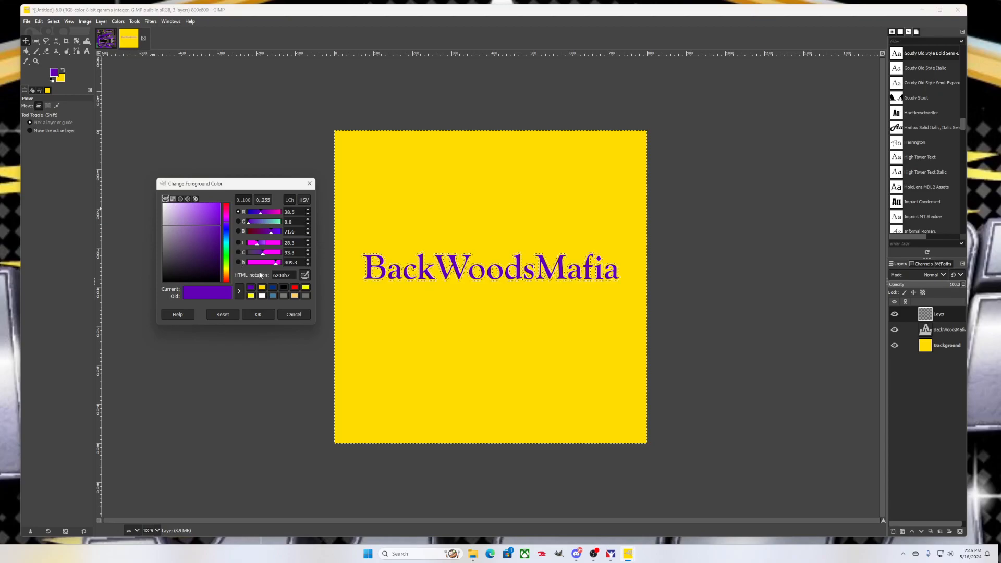
{"action": "left_click", "coordinate": [284, 287]}
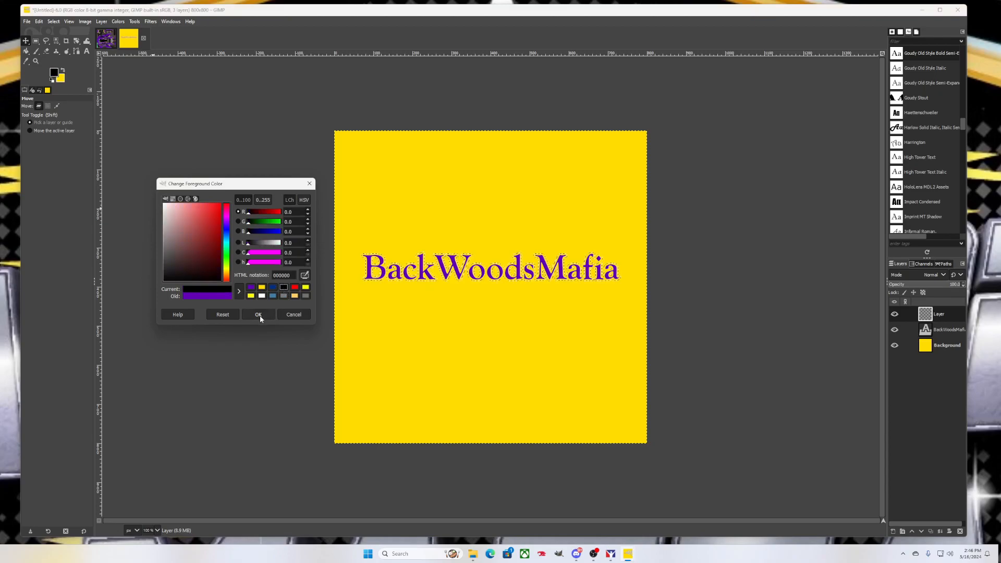
{"action": "left_click", "coordinate": [258, 315]}
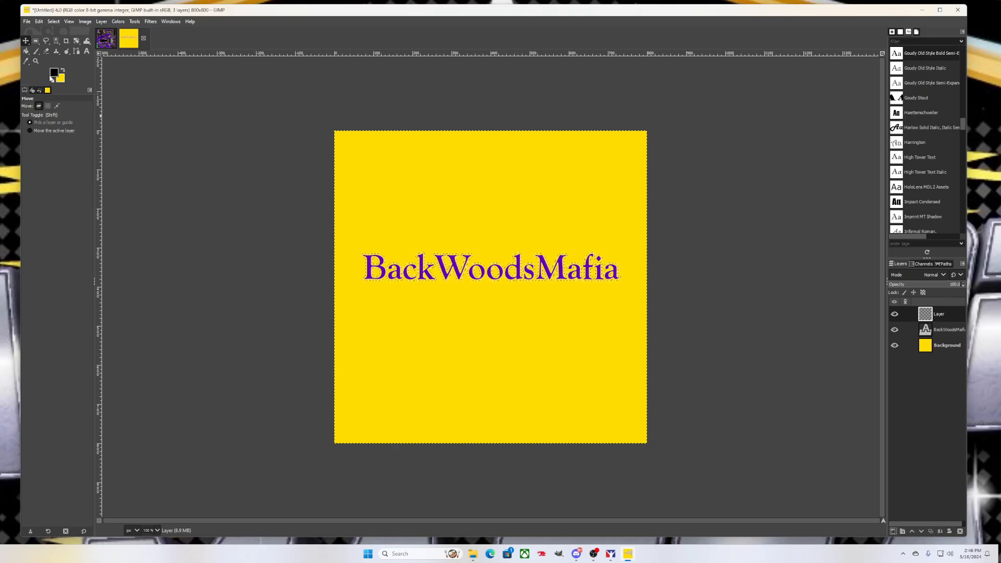
Bucket-fill the whole text selection with black and place that layer beneath the purple BackWoodsMafia text
{"action": "left_click", "coordinate": [26, 52]}
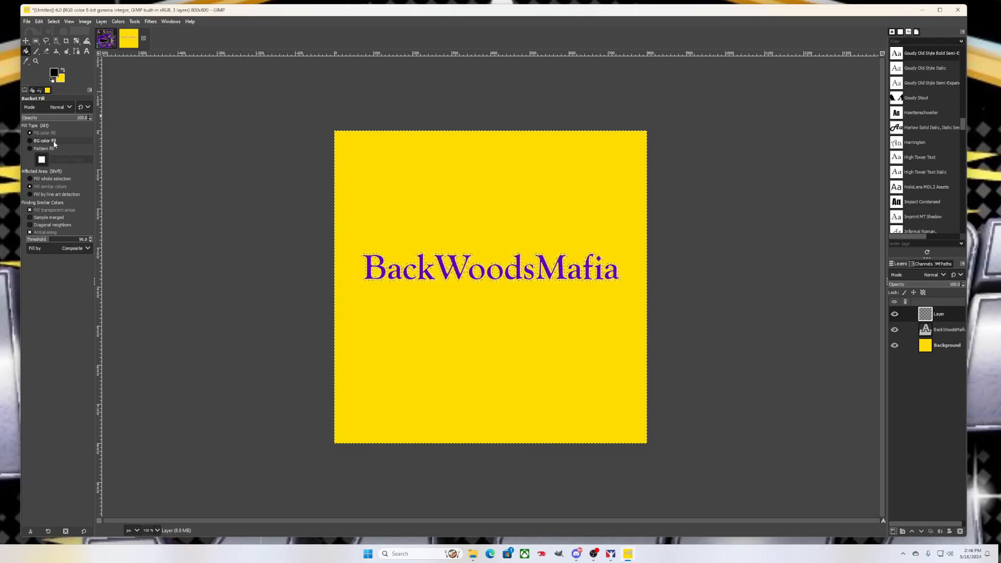
{"action": "left_click", "coordinate": [30, 179]}
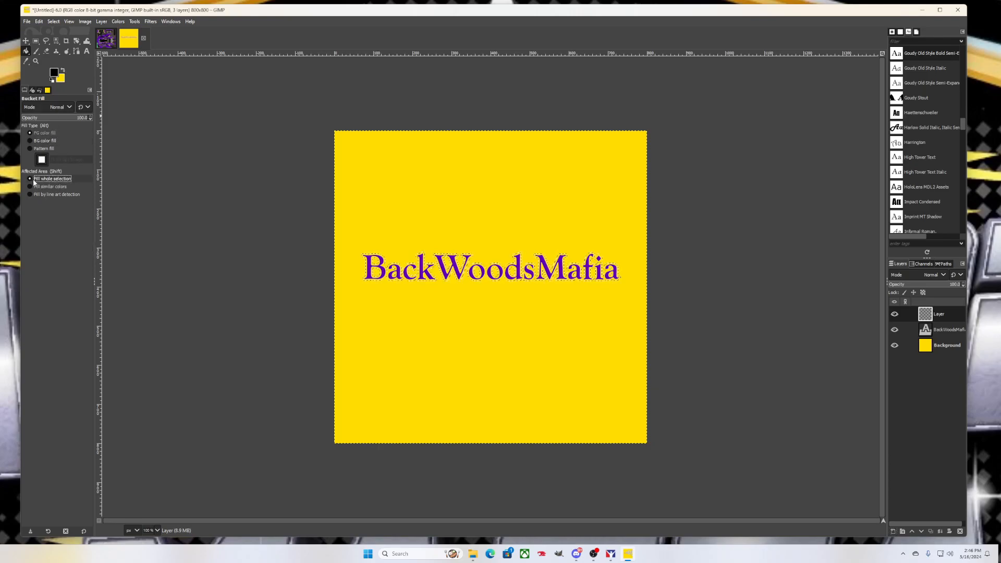
{"action": "left_click", "coordinate": [406, 274]}
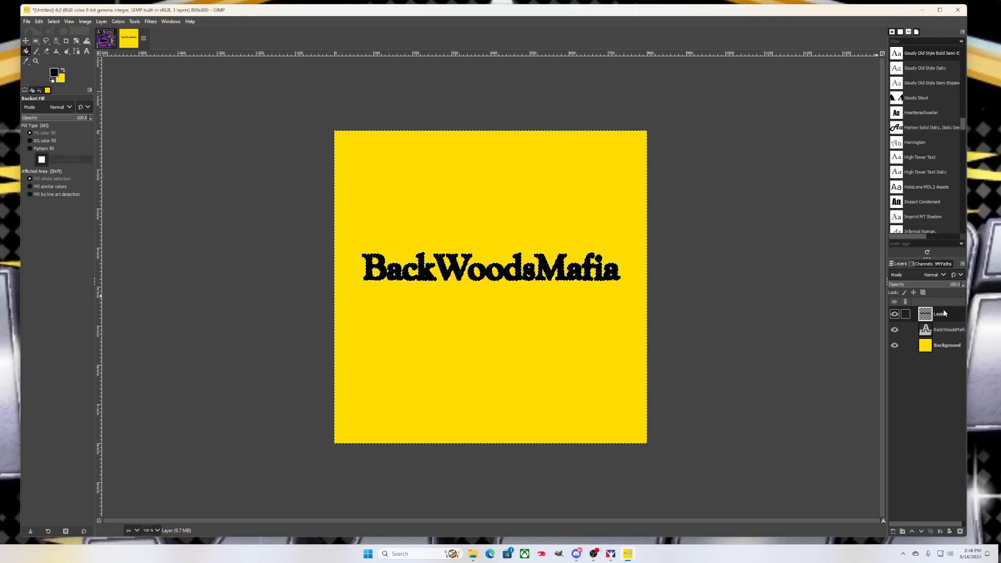
{"action": "left_click_drag", "start_coordinate": [944, 313], "coordinate": [945, 337]}
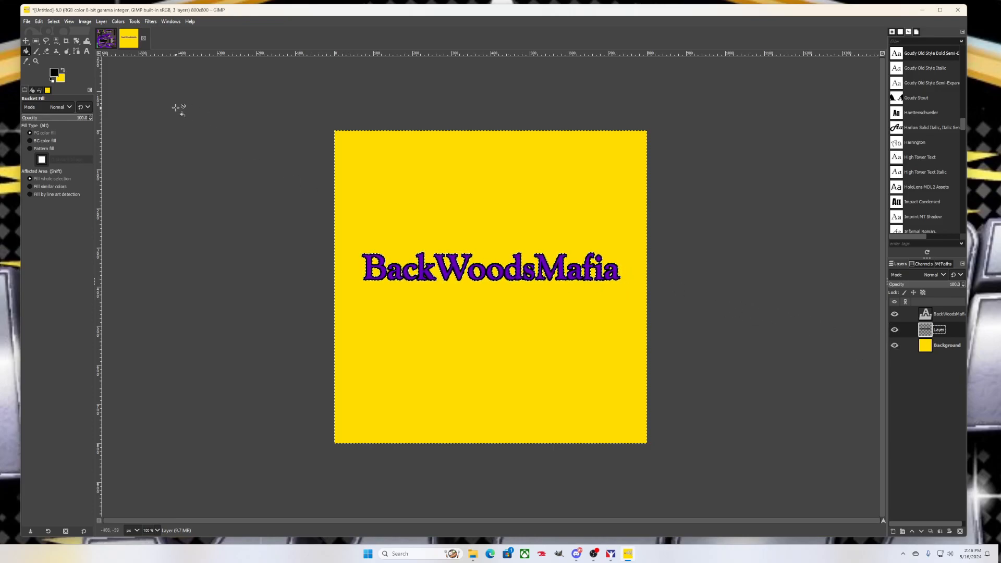
{"action": "left_click", "coordinate": [27, 39]}
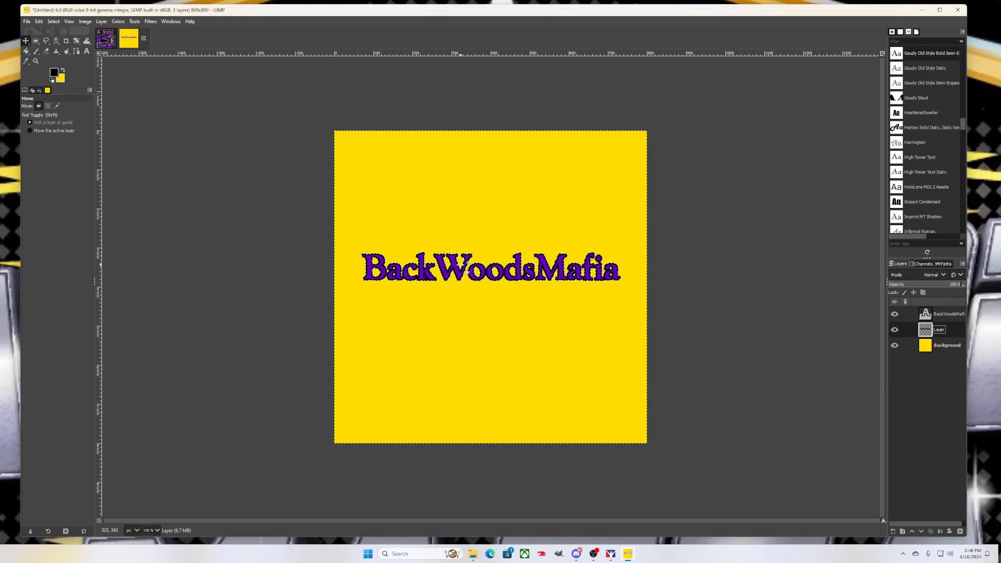
Nudge the black outline layer four steps left behind the purple text
{"action": "scroll", "coordinate": [465, 267], "scroll_direction": "up", "scroll_amount": 2}
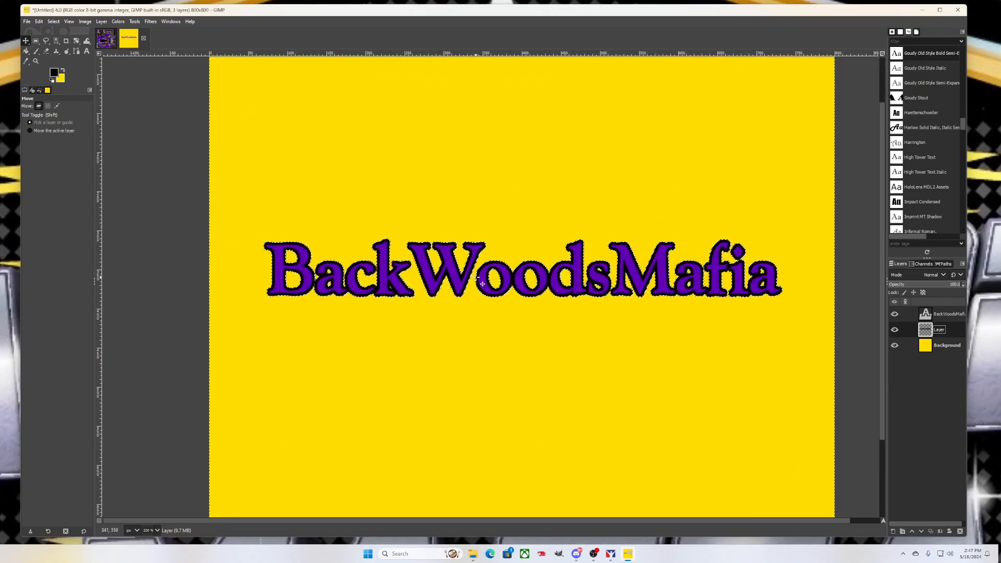
{"action": "key", "text": "Left"}
{"action": "key", "text": "Left"}
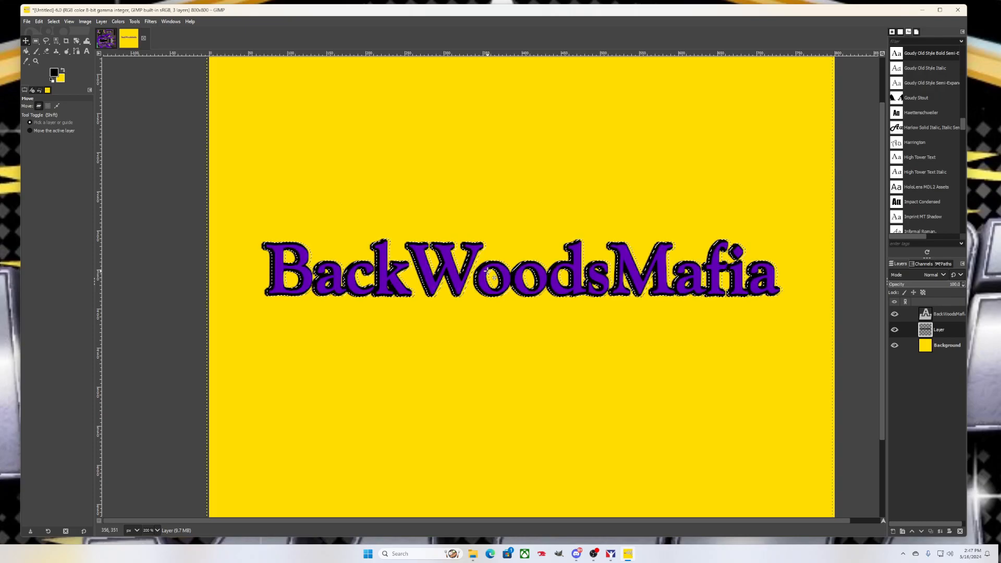
{"action": "key", "text": "Left"}
{"action": "key", "text": "Left"}
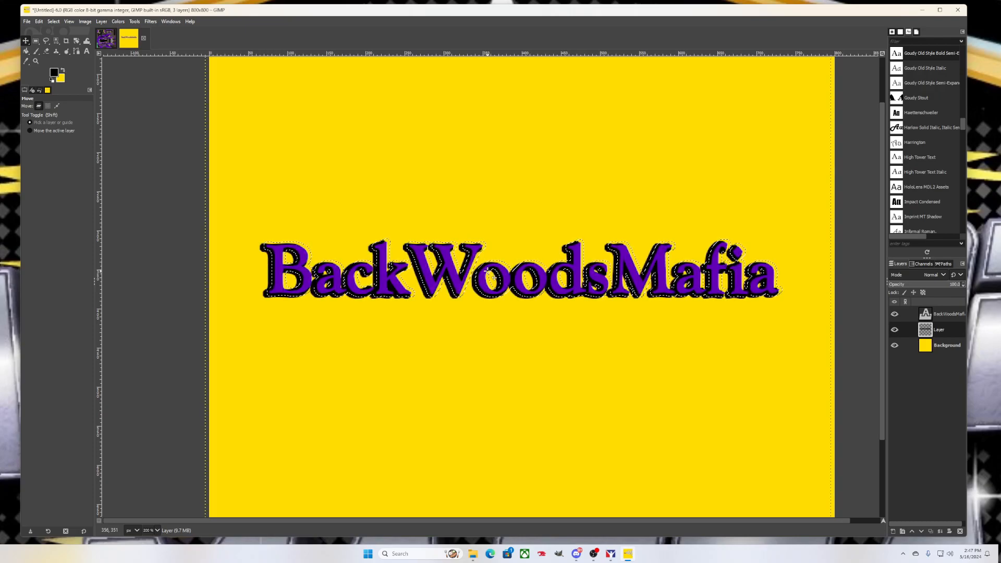
{"action": "key", "text": "Left"}
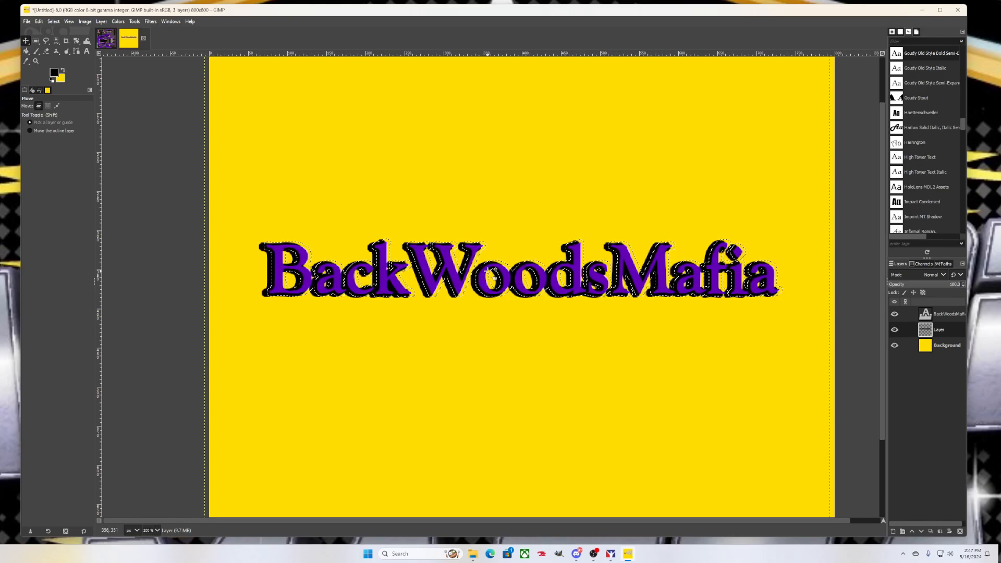
{"action": "key", "text": "Left"}
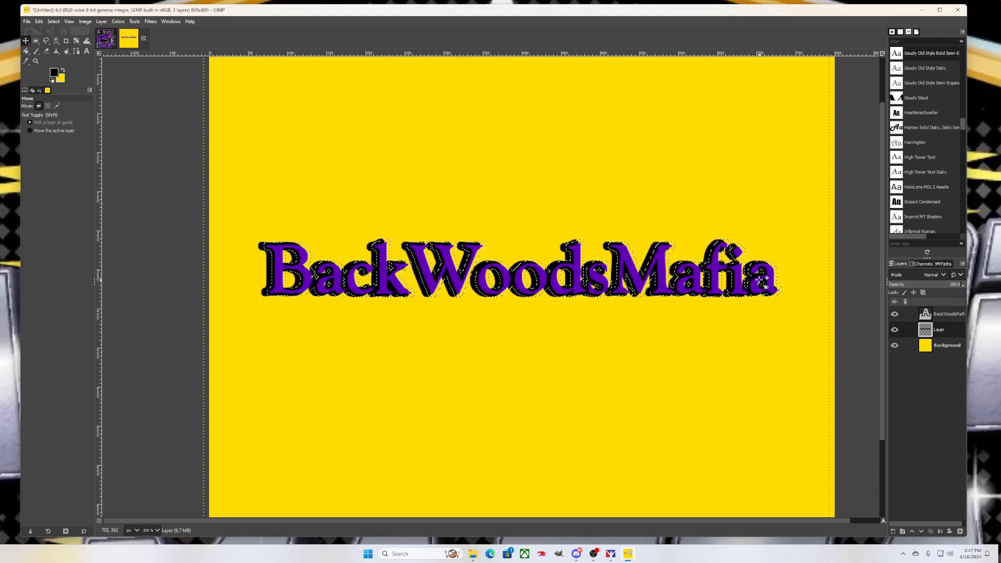
Clear the selection with Select > None and hide the yellow Background layer
{"action": "scroll", "coordinate": [761, 281], "scroll_direction": "down", "scroll_amount": 3}
{"action": "scroll", "coordinate": [639, 276], "scroll_direction": "up", "scroll_amount": 2}
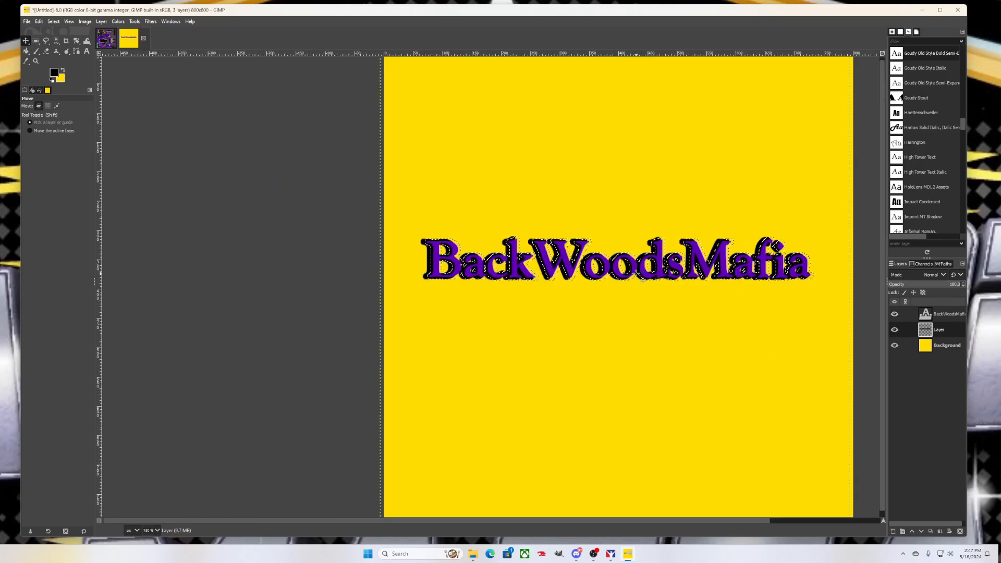
{"action": "left_click", "coordinate": [54, 22]}
{"action": "left_click", "coordinate": [62, 42]}
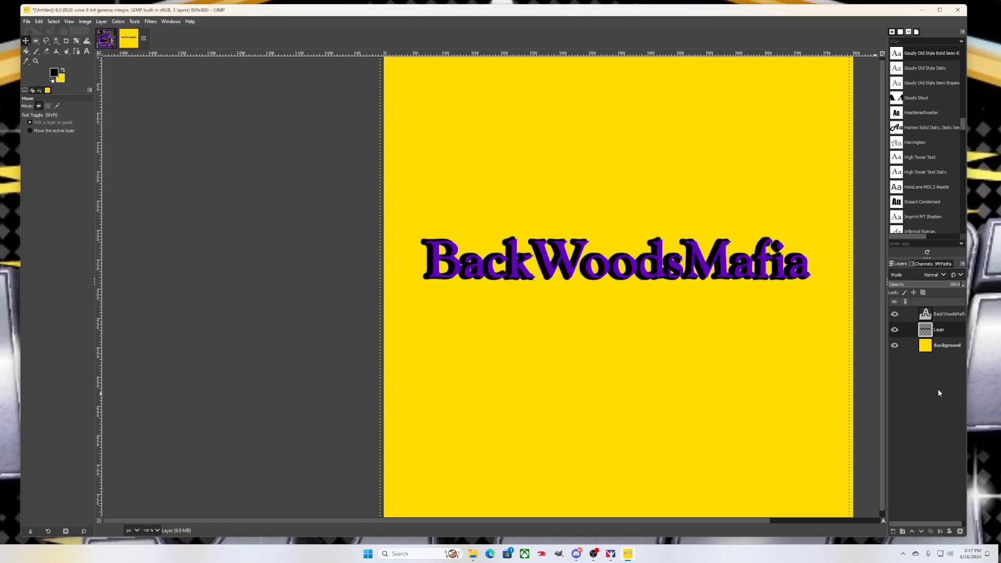
{"action": "left_click", "coordinate": [895, 345]}
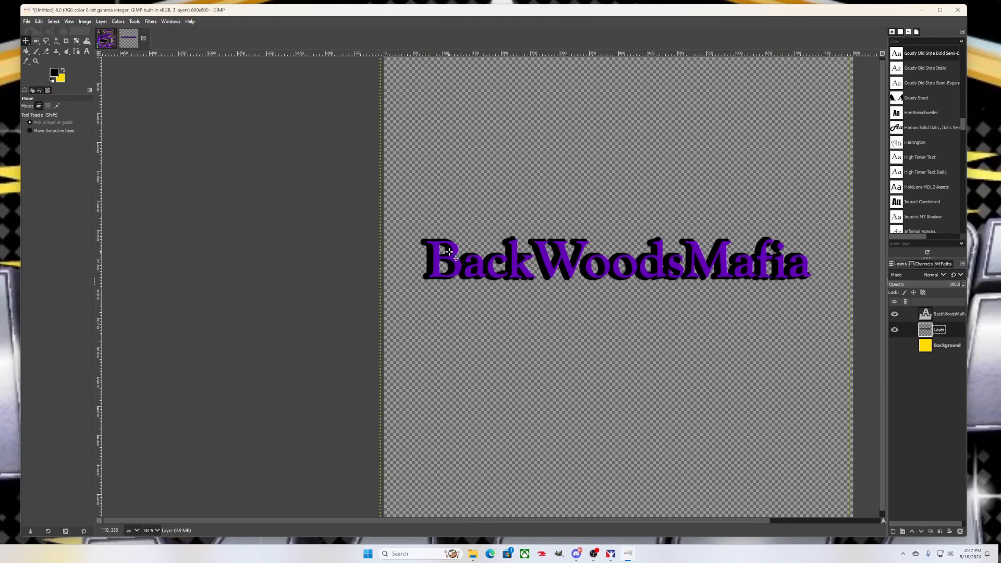
Export the outlined text image as purplebackwoods.png in Documents with default PNG options
{"action": "left_click", "coordinate": [27, 23]}
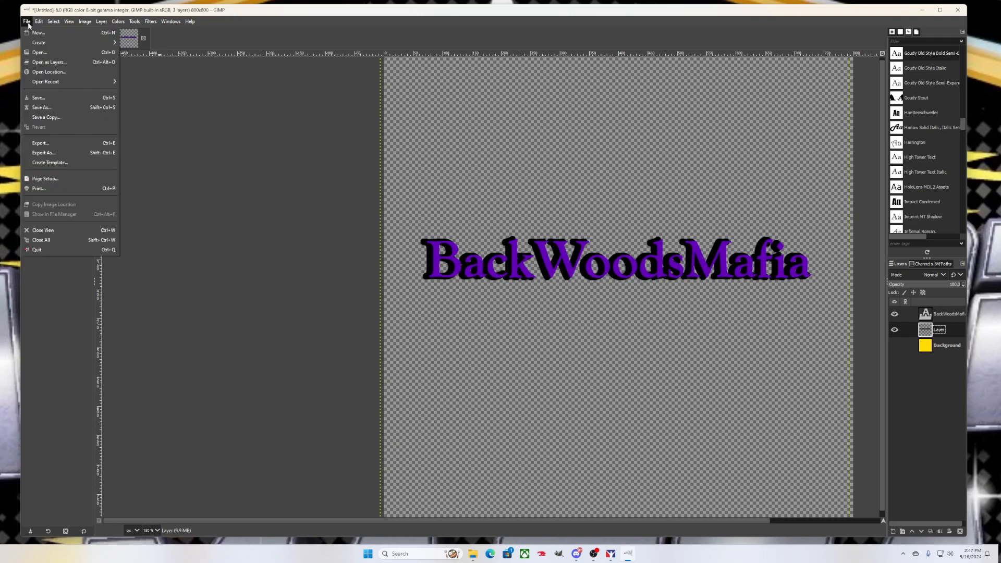
{"action": "left_click", "coordinate": [58, 152]}
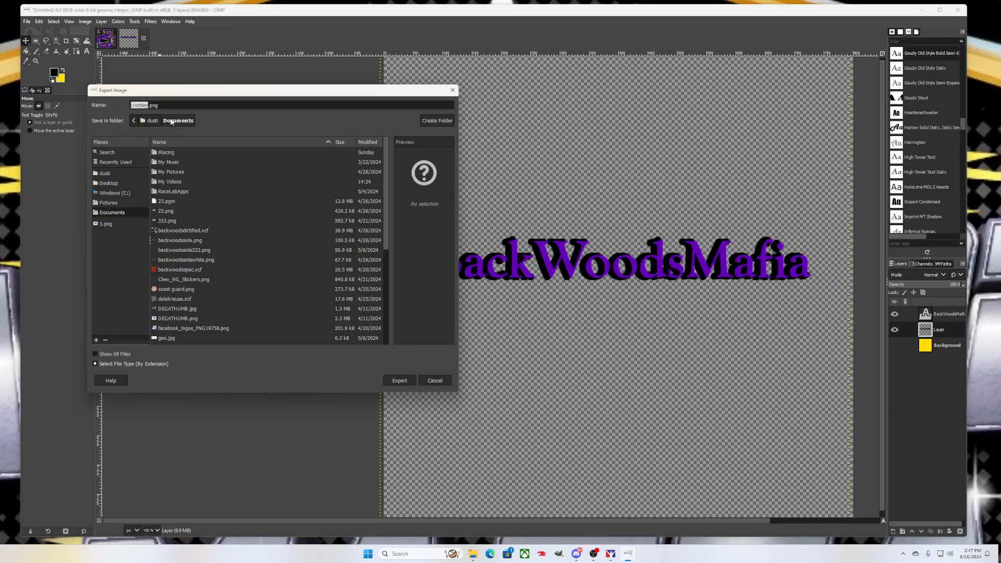
{"action": "key", "text": "BackSpace"}
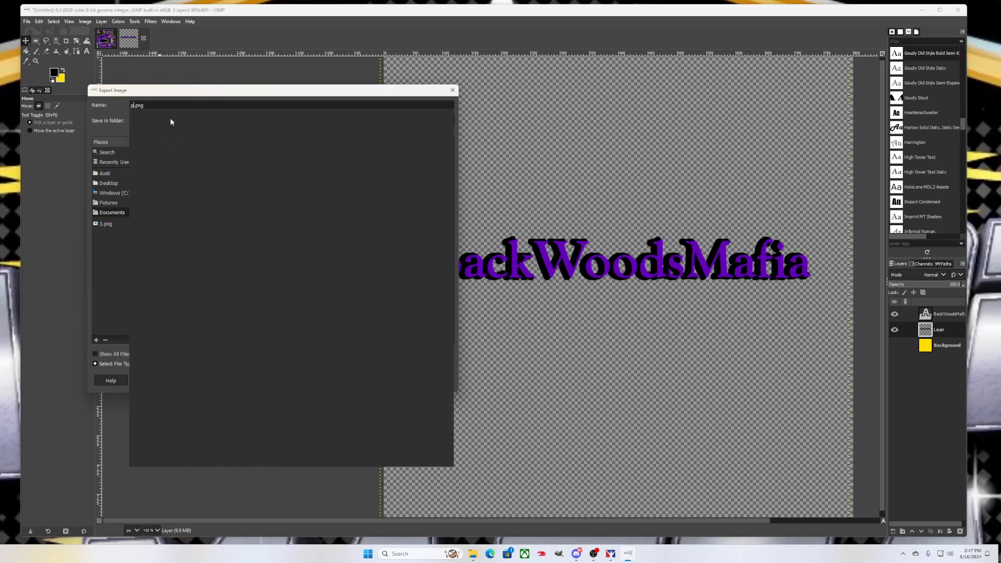
{"action": "type", "text": "purplebackwwo"}
{"action": "key", "text": "BackSpace"}
{"action": "key", "text": "BackSpace"}
{"action": "type", "text": "oods"}
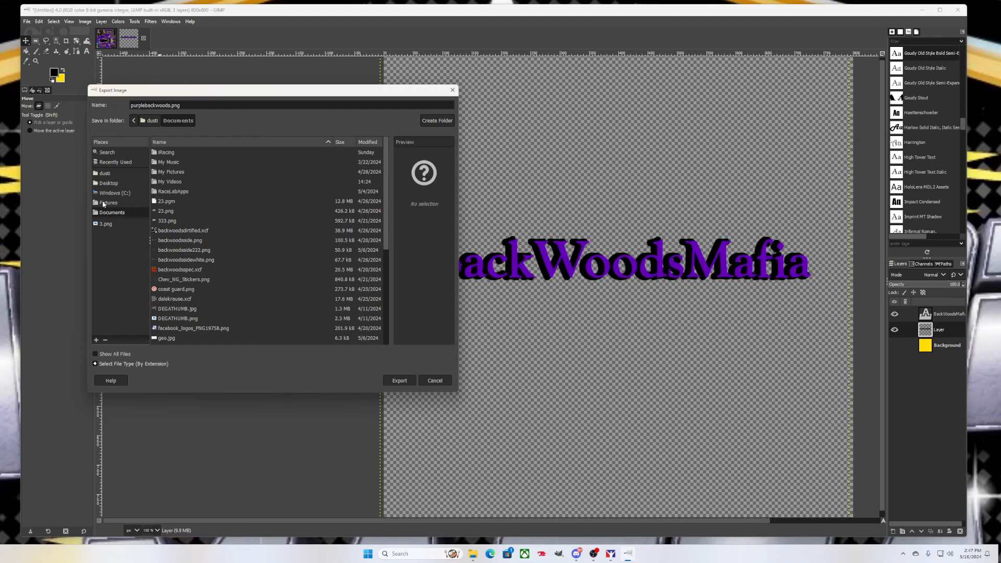
{"action": "left_click", "coordinate": [399, 381]}
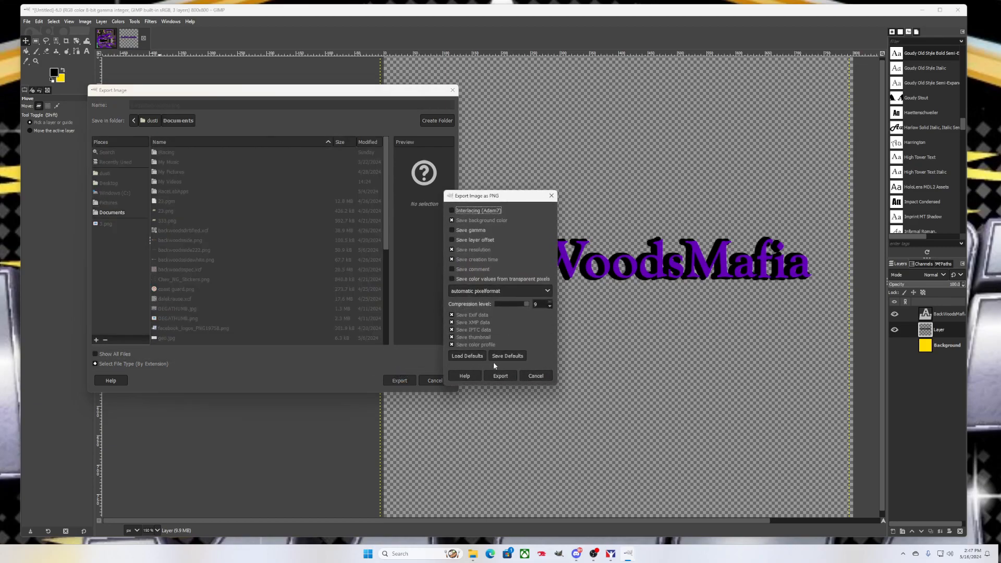
{"action": "left_click", "coordinate": [500, 376]}
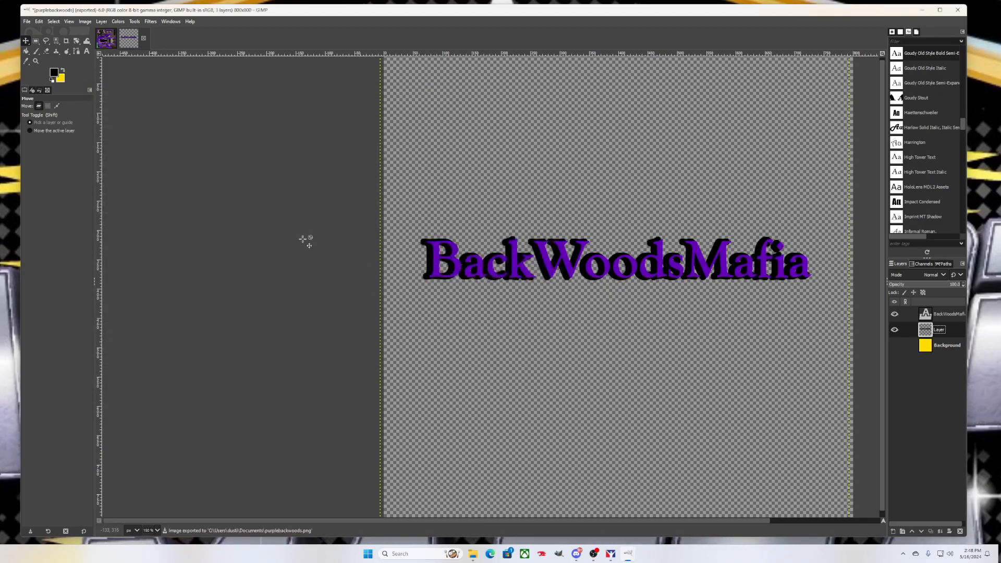
{"action": "left_click", "coordinate": [110, 41]}
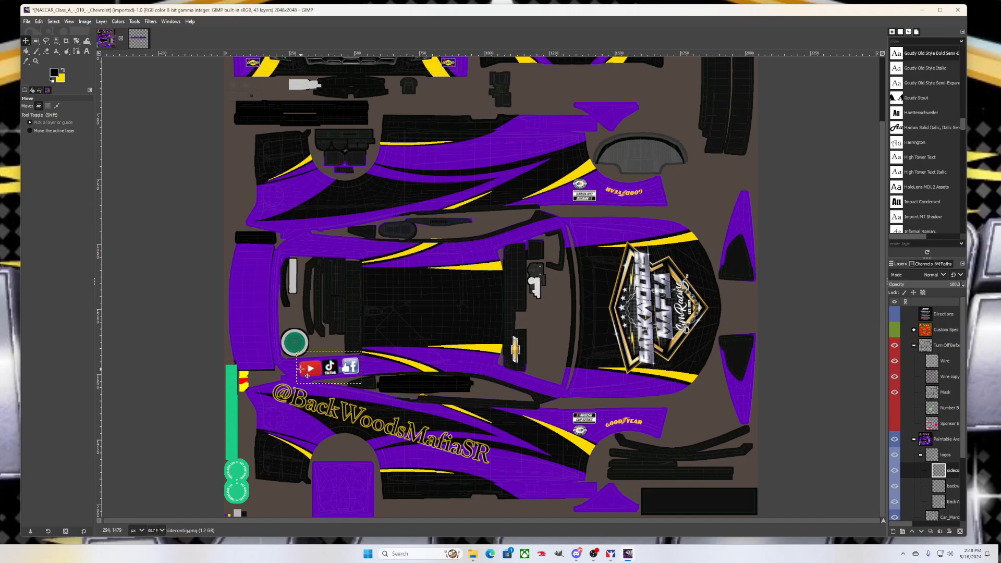
Import purplebackwoods.png from Documents as a new layer on the Camaro paint texture
{"action": "left_click", "coordinate": [25, 23]}
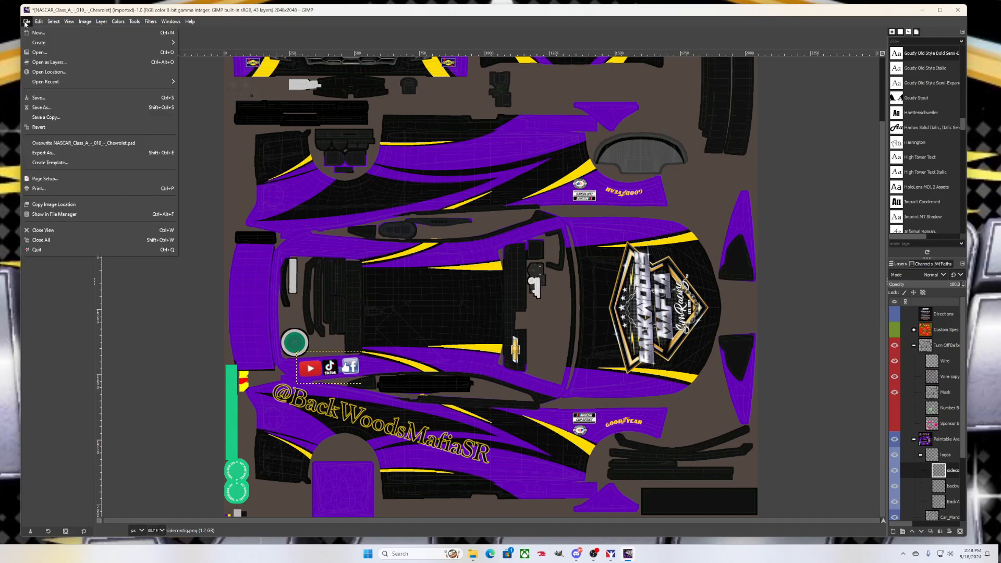
{"action": "left_click", "coordinate": [43, 62]}
{"action": "scroll", "coordinate": [138, 255], "scroll_direction": "down", "scroll_amount": 1}
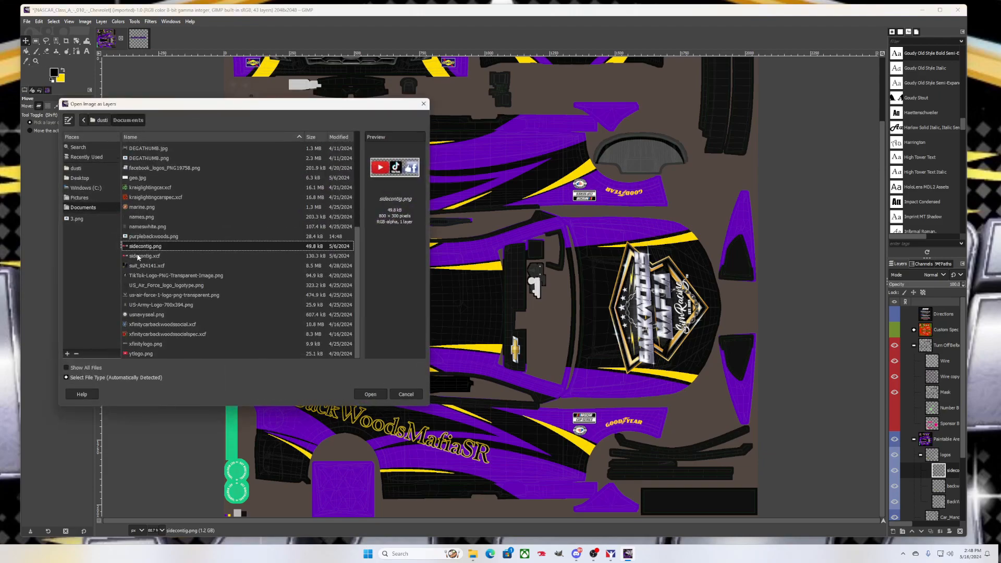
{"action": "scroll", "coordinate": [148, 264], "scroll_direction": "up", "scroll_amount": 4}
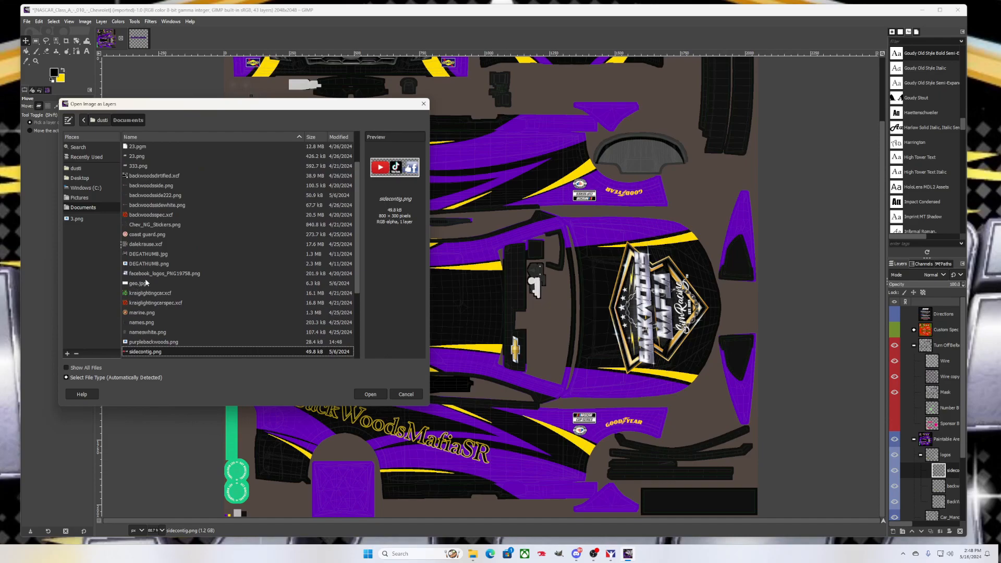
{"action": "scroll", "coordinate": [161, 262], "scroll_direction": "up", "scroll_amount": 1}
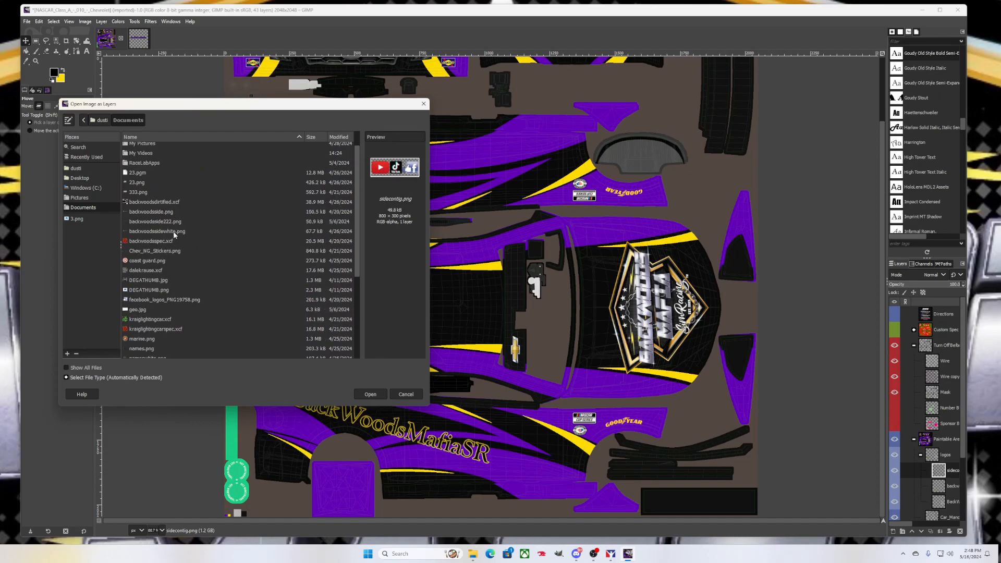
{"action": "scroll", "coordinate": [160, 245], "scroll_direction": "up", "scroll_amount": 1}
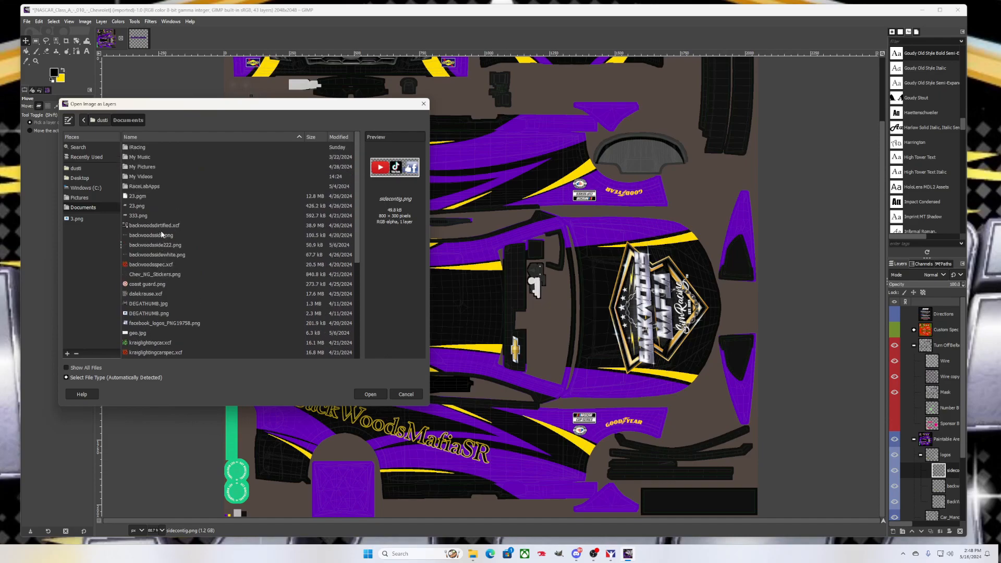
{"action": "scroll", "coordinate": [149, 251], "scroll_direction": "down", "scroll_amount": 4}
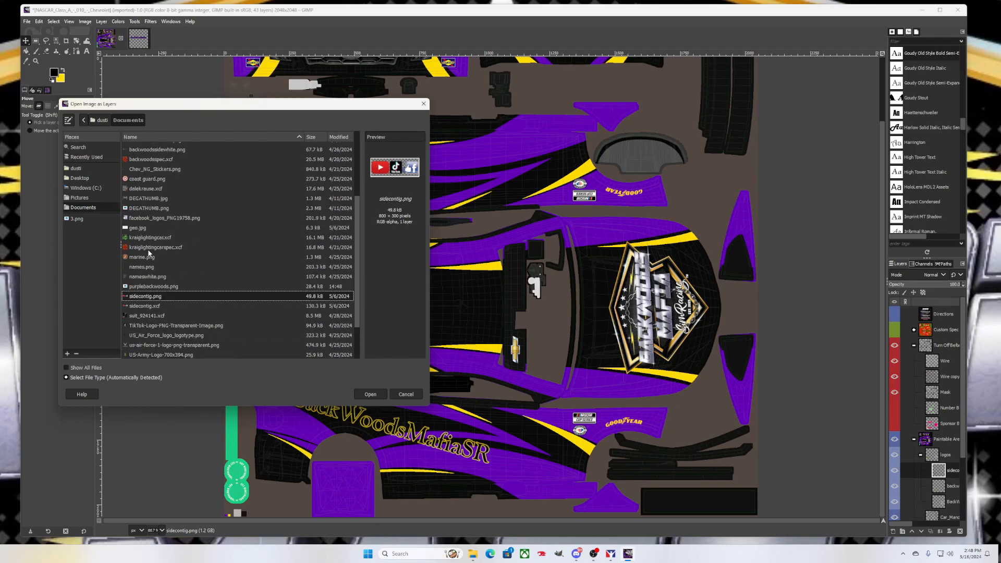
{"action": "left_click", "coordinate": [154, 286]}
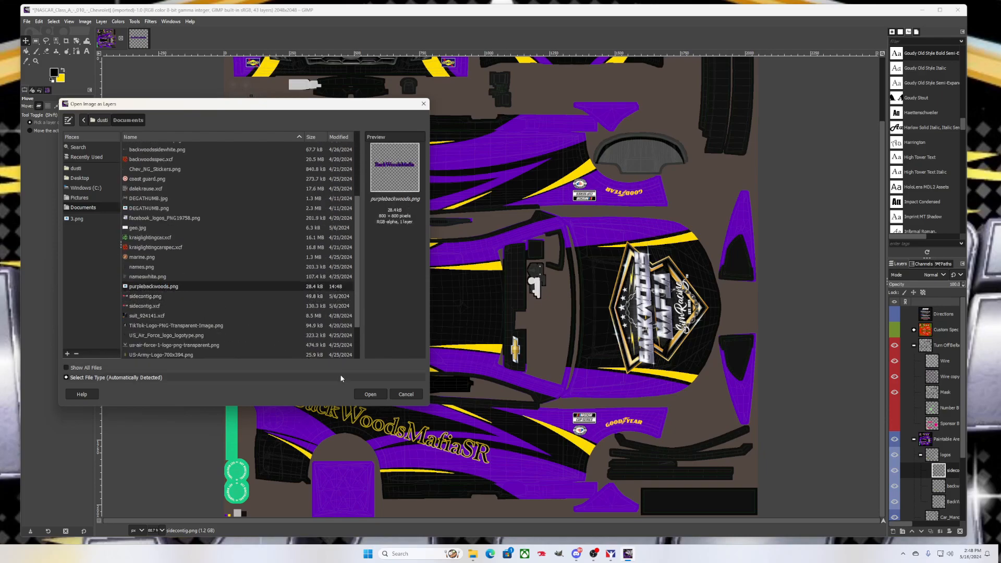
{"action": "left_click", "coordinate": [370, 394]}
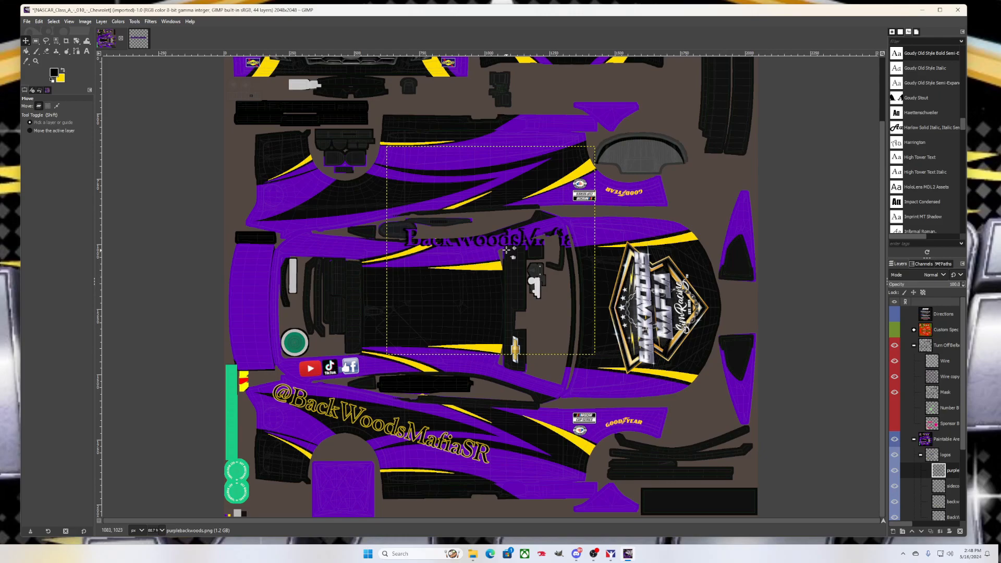
Drag the BackWoodsMafia layer down-left, then undo both the move and the import
{"action": "left_click_drag", "start_coordinate": [501, 248], "coordinate": [399, 261]}
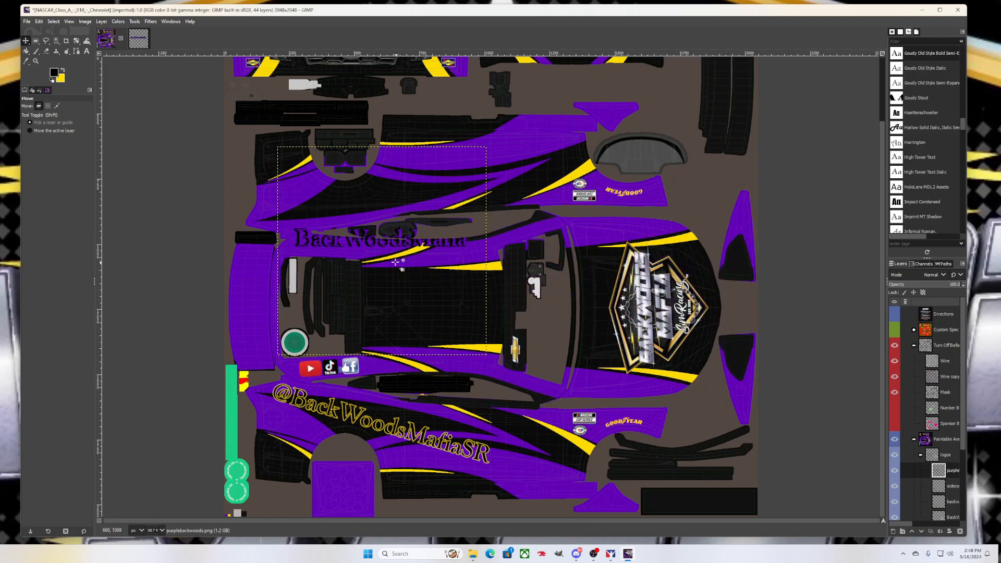
{"action": "key", "text": "ctrl+z"}
{"action": "key", "text": "ctrl+z"}
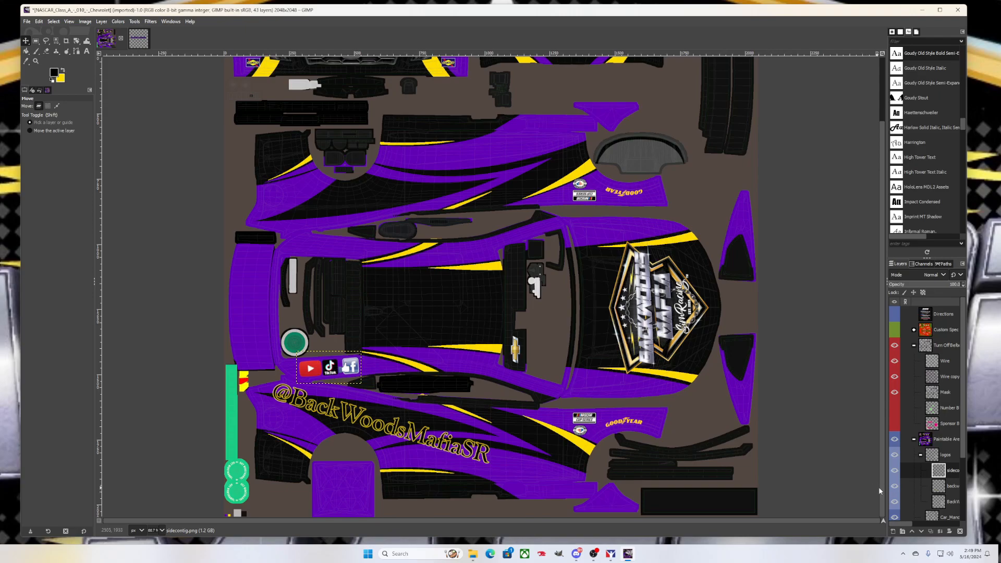
Make the backwoodsside222.png side text layer active, then widen the GIMP window and shift it left
{"action": "left_click", "coordinate": [947, 503]}
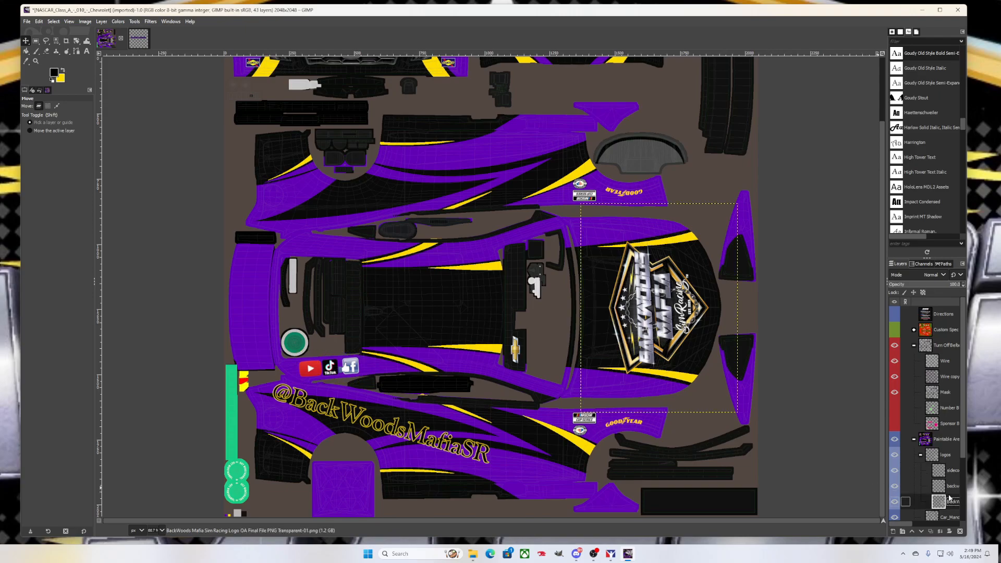
{"action": "left_click", "coordinate": [948, 487]}
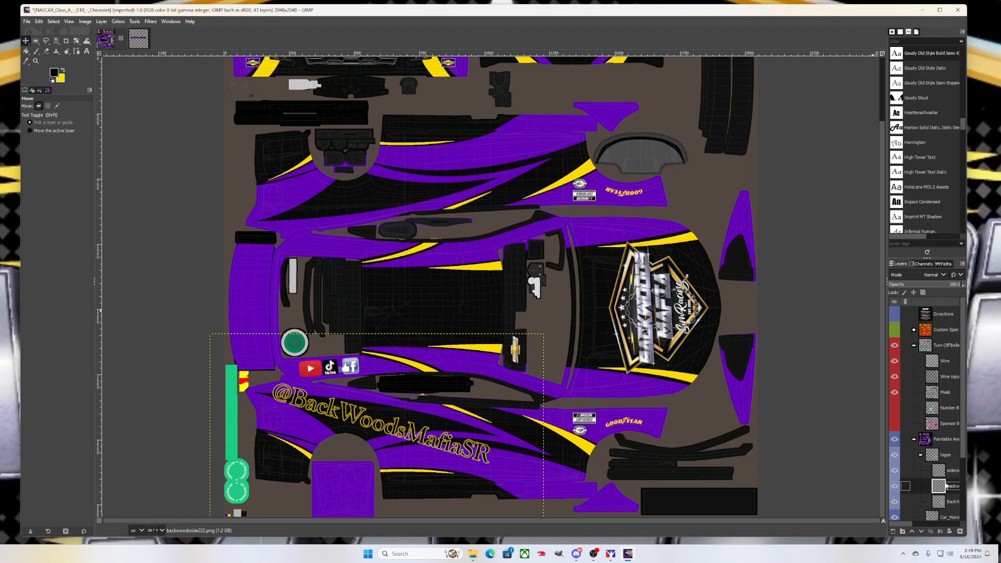
{"action": "left_click_drag", "start_coordinate": [970, 489], "coordinate": [983, 488]}
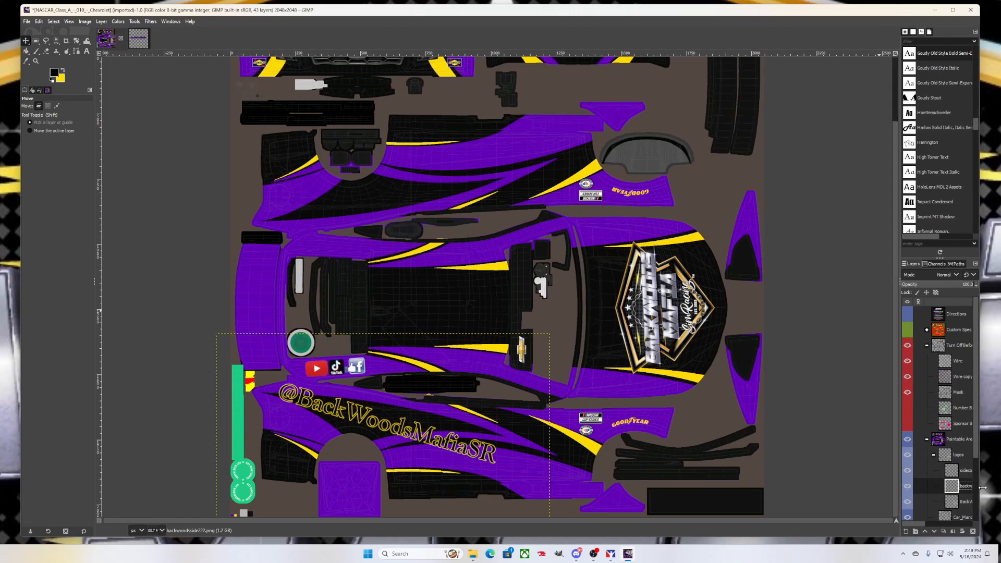
{"action": "left_click_drag", "start_coordinate": [801, 17], "coordinate": [755, 17]}
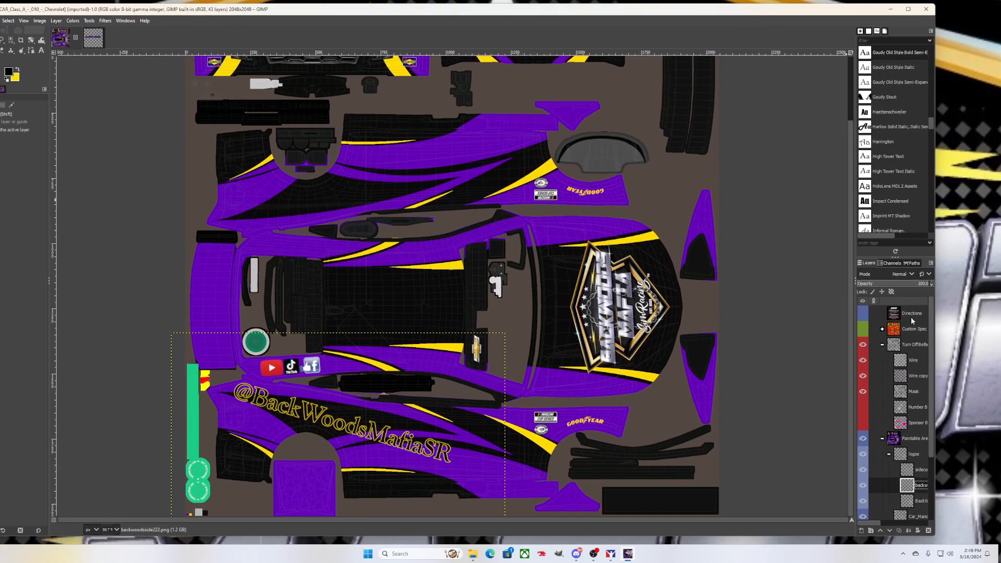
Duplicate the backwoodsside222.png text layer and drag the copy up onto the upper side panel
{"action": "right_click", "coordinate": [917, 483]}
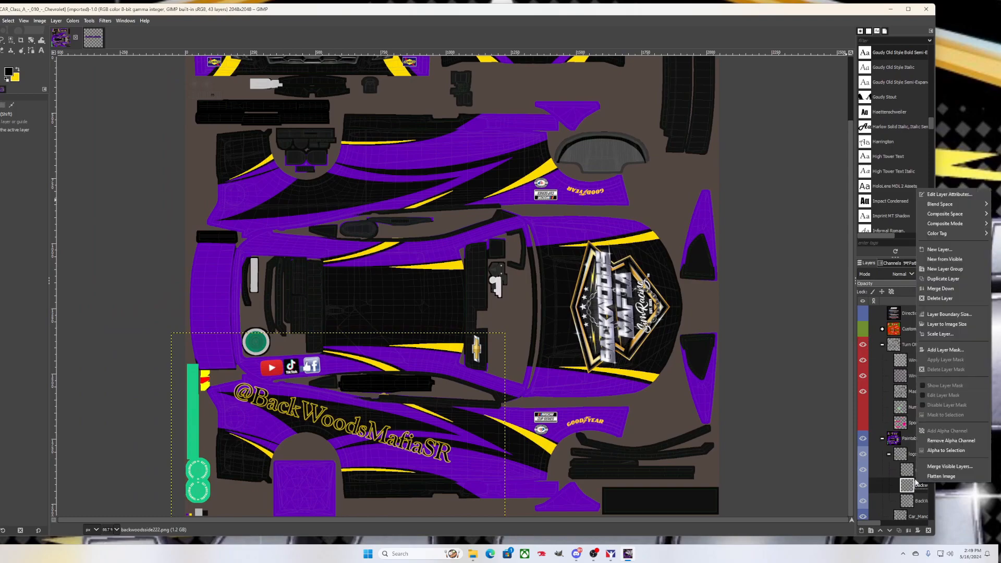
{"action": "left_click", "coordinate": [942, 279]}
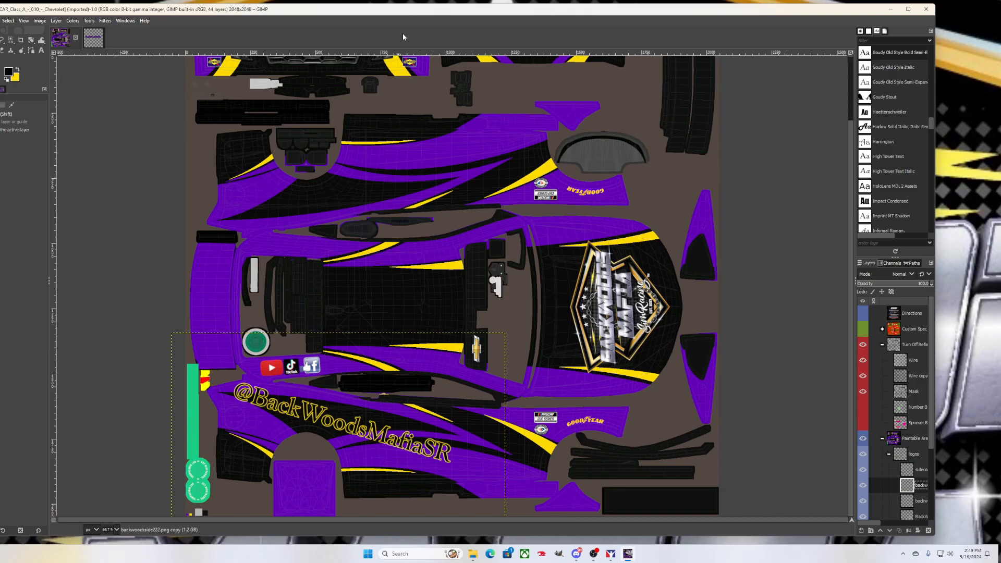
{"action": "left_click_drag", "start_coordinate": [406, 14], "coordinate": [443, 16]}
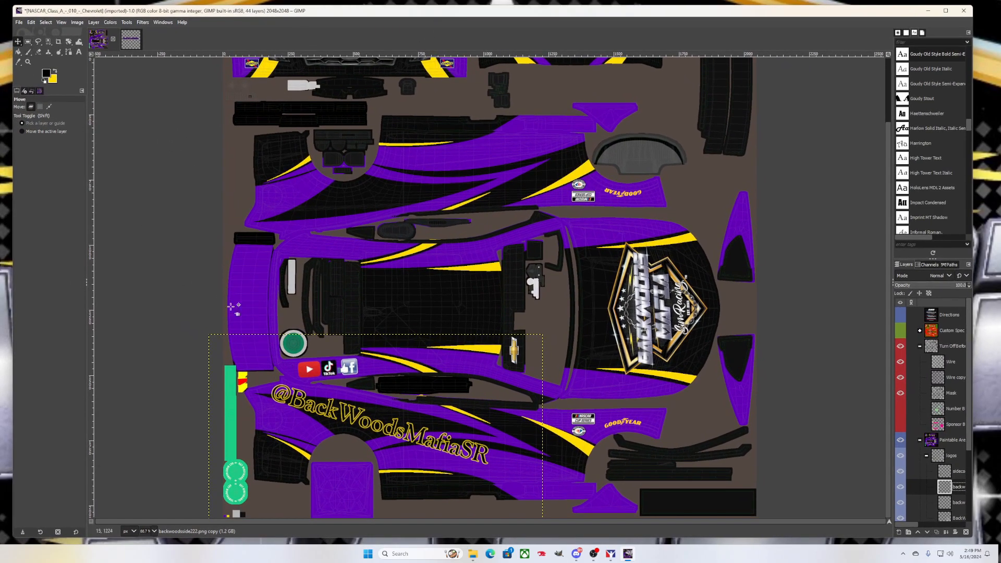
{"action": "left_click_drag", "start_coordinate": [352, 412], "coordinate": [353, 191]}
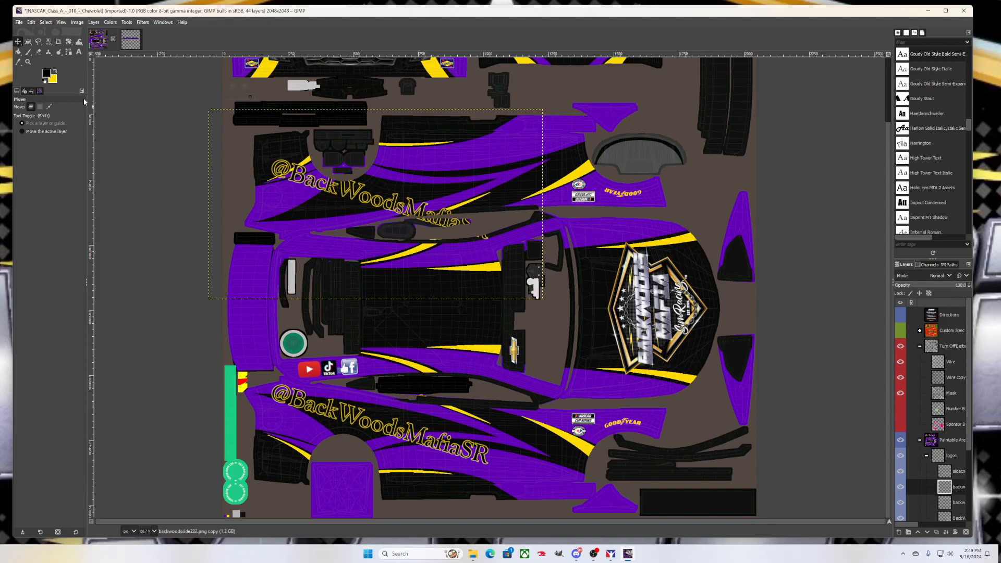
Rotate the copied handle by -180 degrees with the Rotate tool, then start adjusting its angle again
{"action": "left_click", "coordinate": [71, 43]}
{"action": "left_click", "coordinate": [71, 42]}
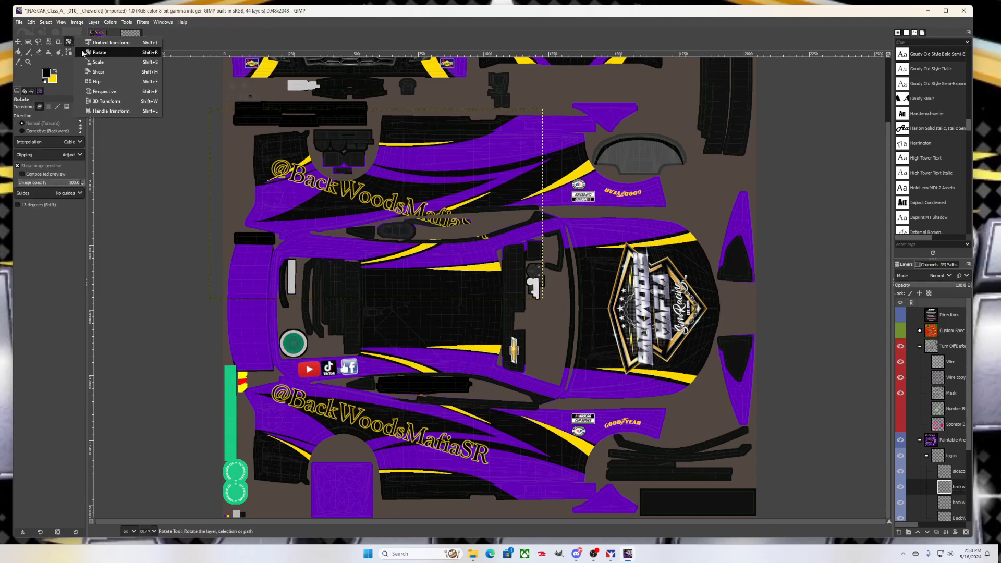
{"action": "left_click", "coordinate": [91, 54]}
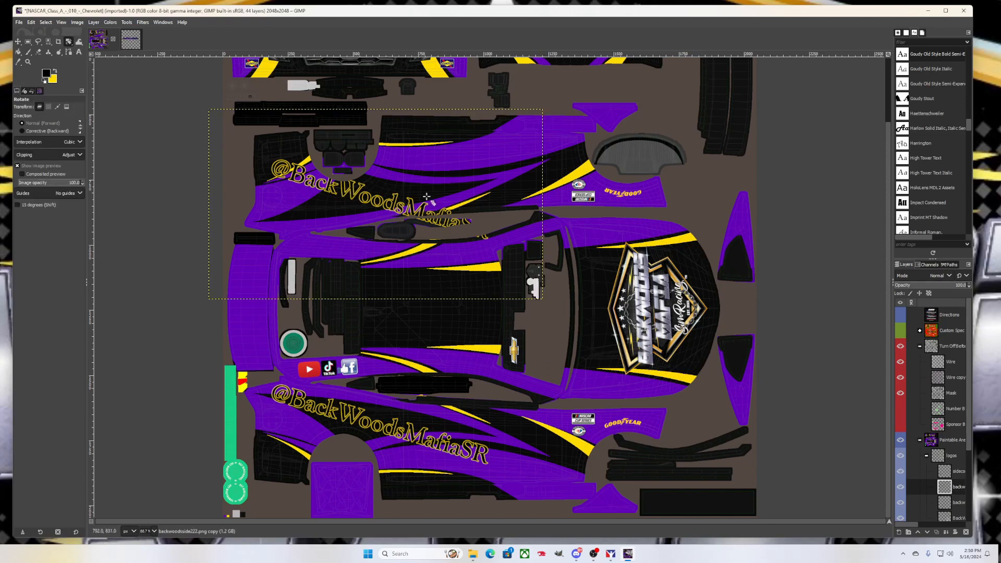
{"action": "left_click", "coordinate": [398, 197]}
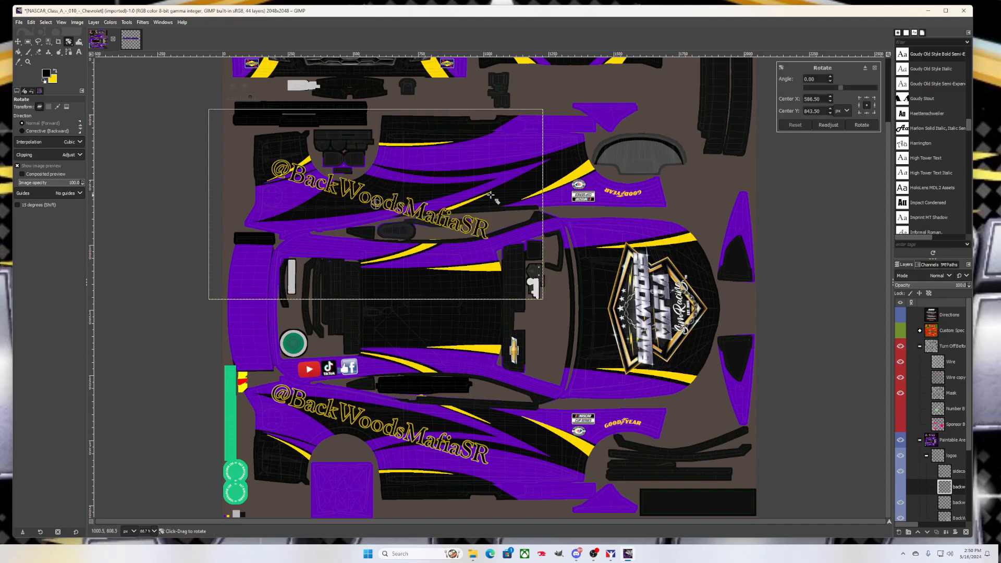
{"action": "left_click_drag", "start_coordinate": [843, 89], "coordinate": [784, 88]}
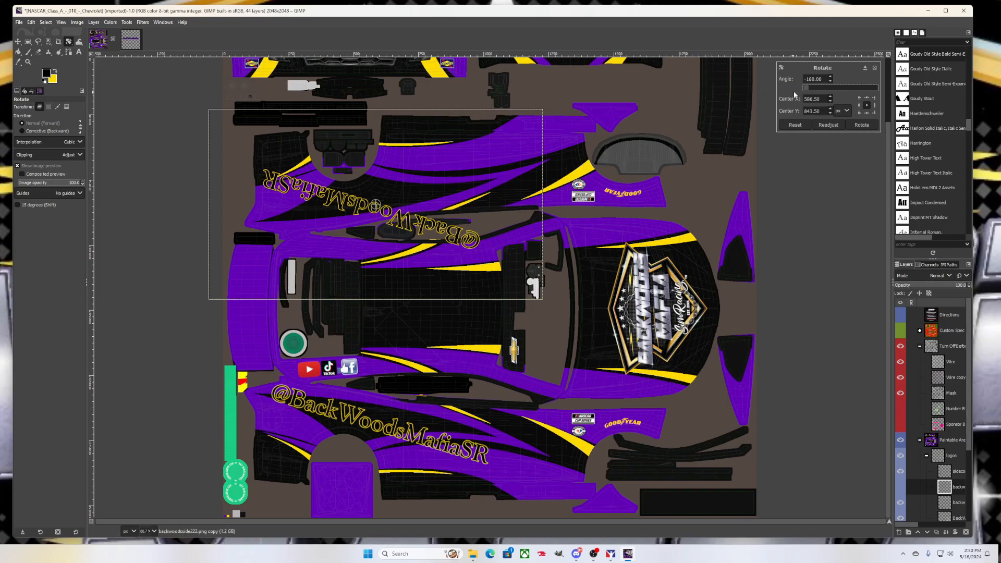
{"action": "mouse_move", "coordinate": [805, 87]}
{"action": "left_mouse_down"}
{"action": "mouse_move", "coordinate": [918, 89]}
{"action": "mouse_move", "coordinate": [803, 91]}
{"action": "left_mouse_up"}
{"action": "left_click_drag", "start_coordinate": [874, 87], "coordinate": [767, 99]}
{"action": "left_click", "coordinate": [857, 126]}
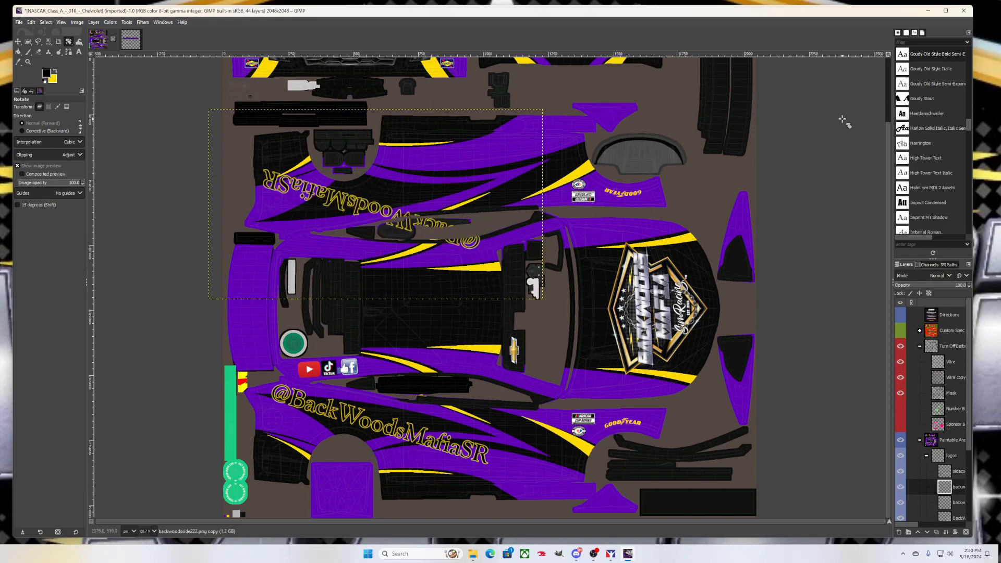
{"action": "left_click", "coordinate": [375, 206]}
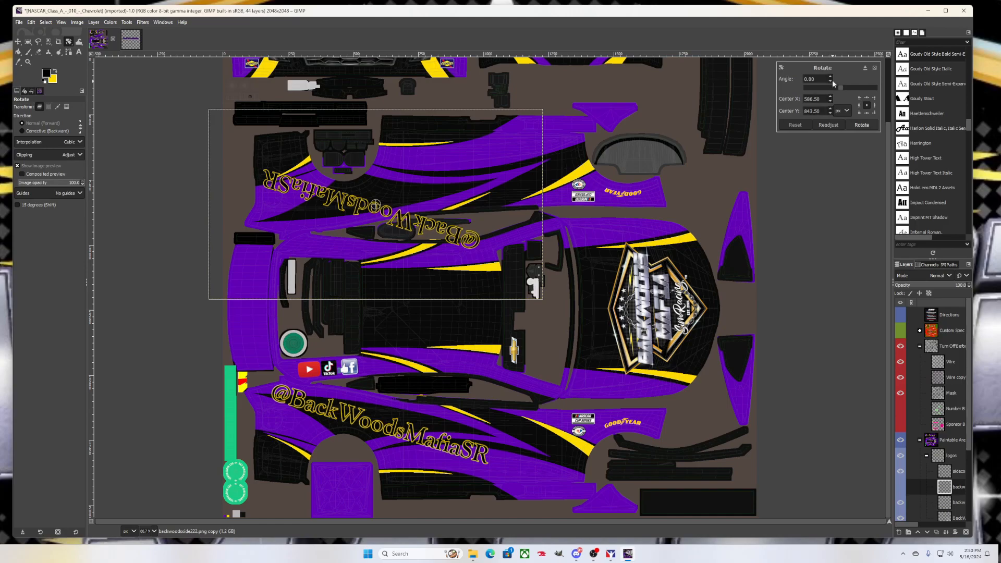
{"action": "left_click_drag", "start_coordinate": [830, 85], "coordinate": [831, 79]}
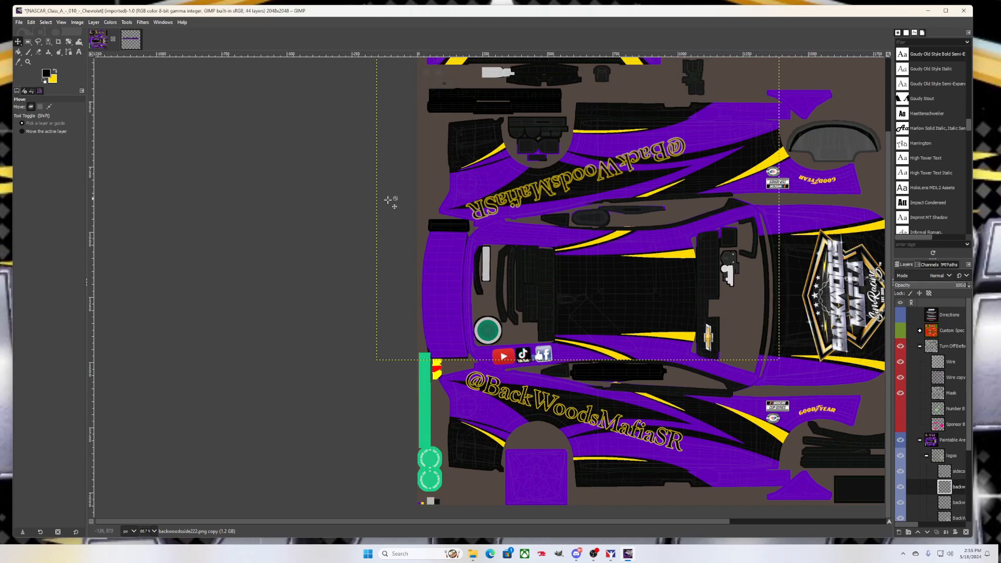
Duplicate the sidecontig social media icons layer and move the copy up onto the upper panel
{"action": "left_click", "coordinate": [954, 471]}
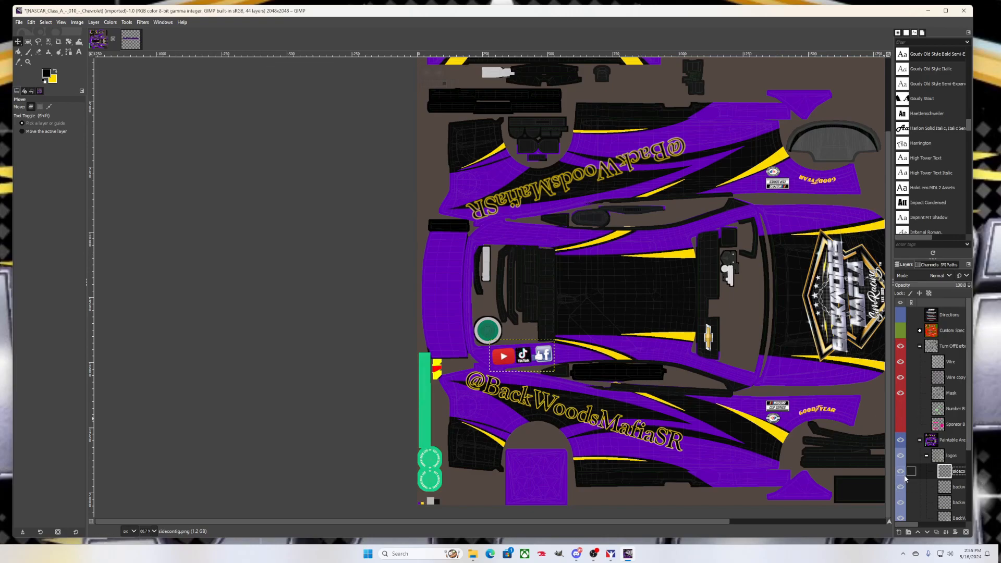
{"action": "right_click", "coordinate": [955, 476]}
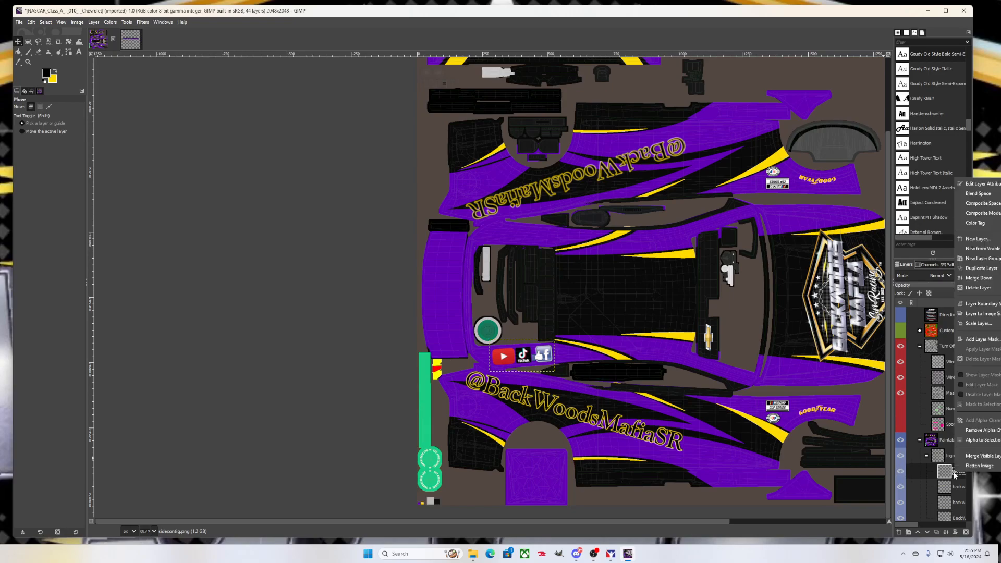
{"action": "left_click", "coordinate": [981, 268]}
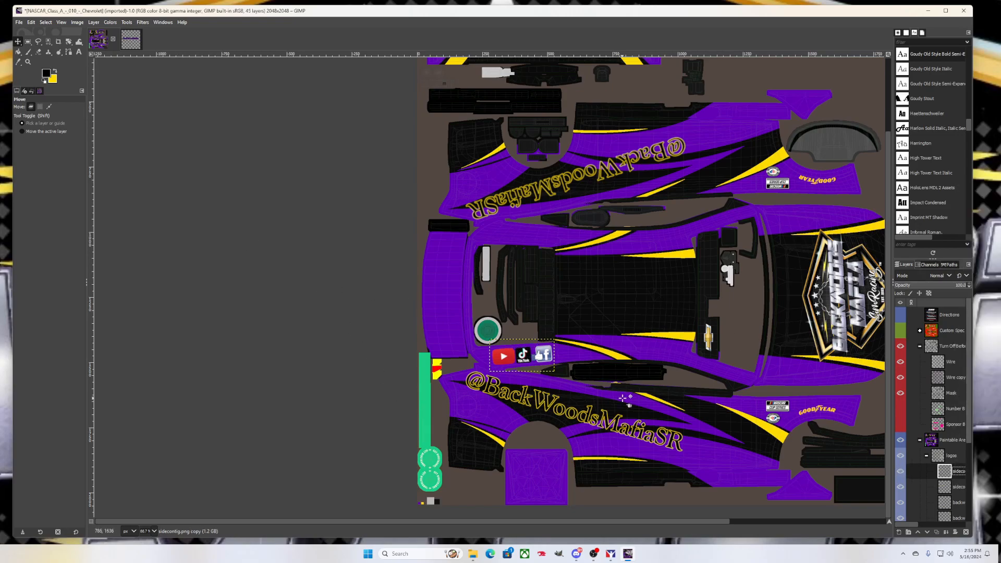
{"action": "left_click_drag", "start_coordinate": [529, 367], "coordinate": [522, 244]}
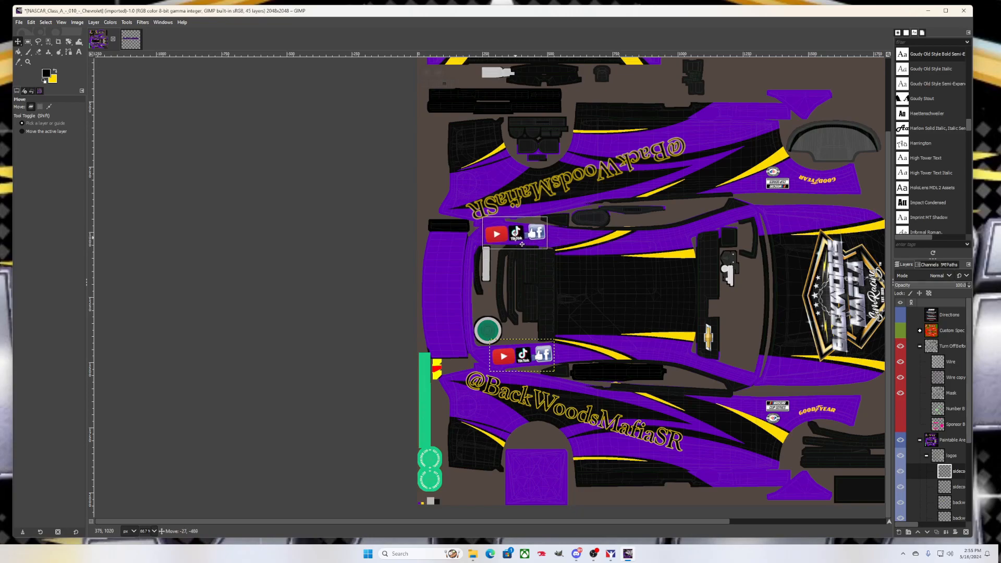
Rotate the icons copy with Shift+R and position it beside the upside-down text
{"action": "key", "text": "shift+r"}
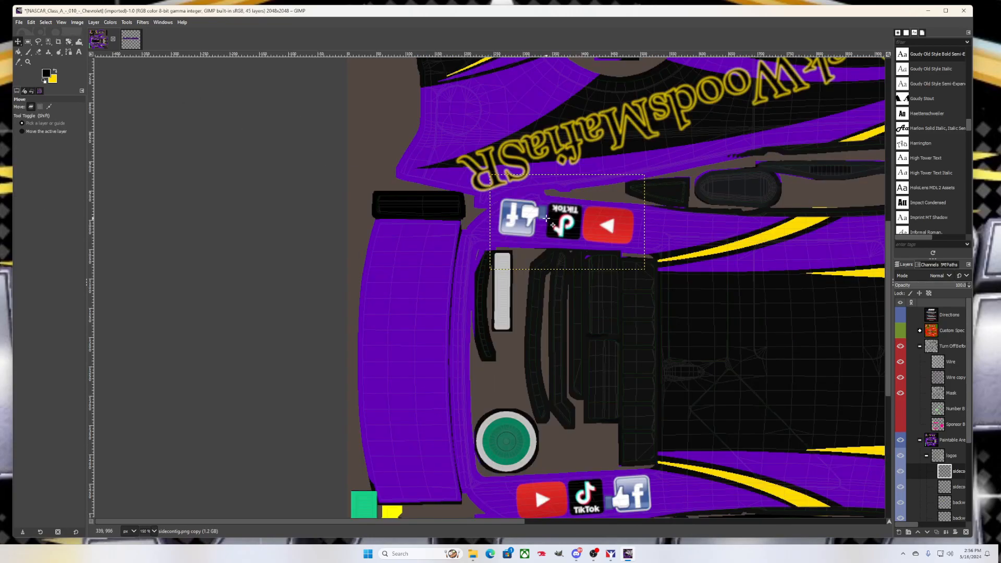
{"action": "left_click_drag", "start_coordinate": [546, 218], "coordinate": [570, 215]}
{"action": "scroll", "coordinate": [550, 211], "scroll_direction": "down", "scroll_amount": 3}
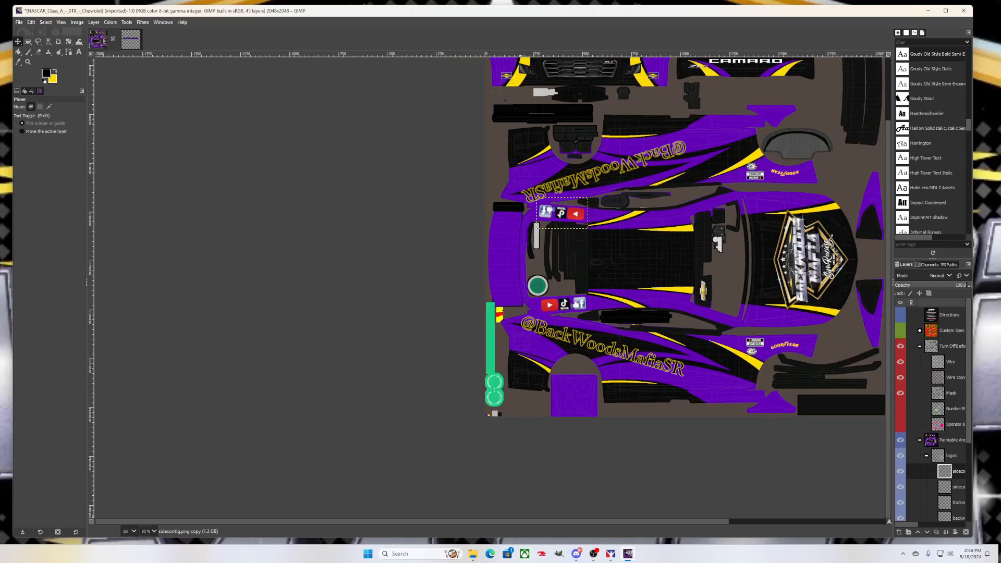
{"action": "left_click_drag", "start_coordinate": [557, 521], "coordinate": [581, 512]}
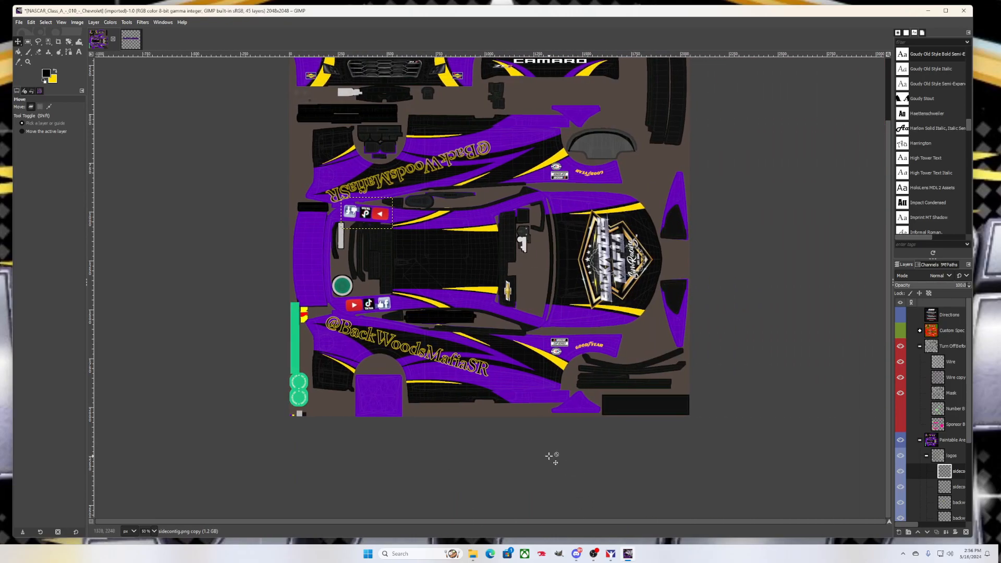
{"action": "scroll", "coordinate": [545, 464], "scroll_direction": "up", "scroll_amount": 2}
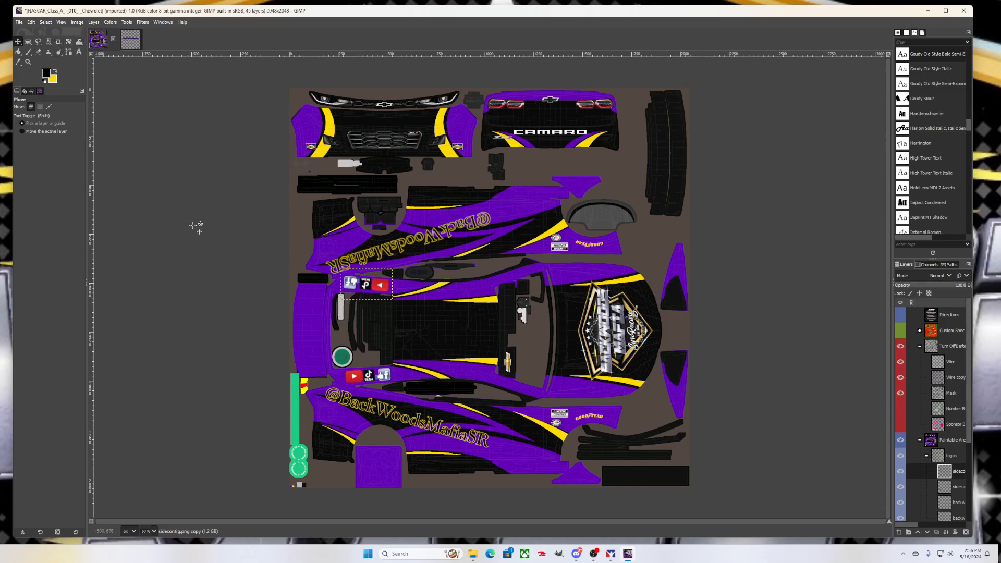
Open Number_Set_-_014 from the Downloads templates folder in GIMP
{"action": "left_click", "coordinate": [473, 555]}
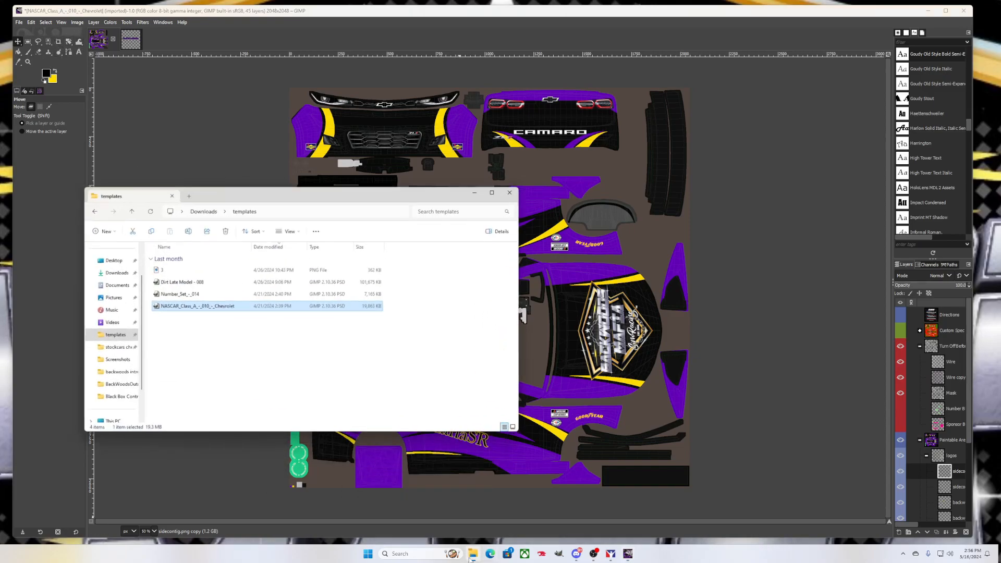
{"action": "left_click", "coordinate": [194, 292]}
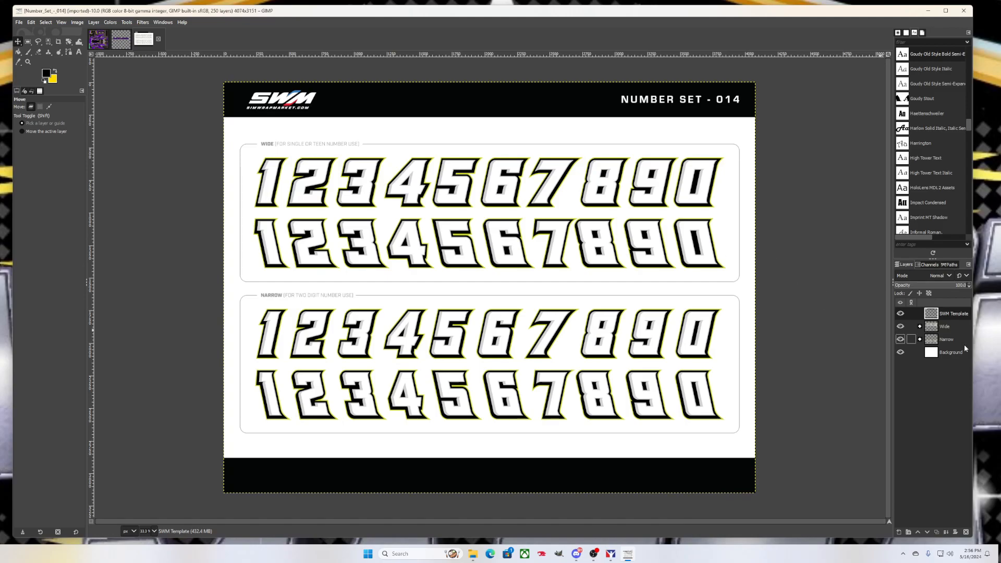
{"action": "left_click", "coordinate": [900, 314]}
{"action": "left_click", "coordinate": [900, 352]}
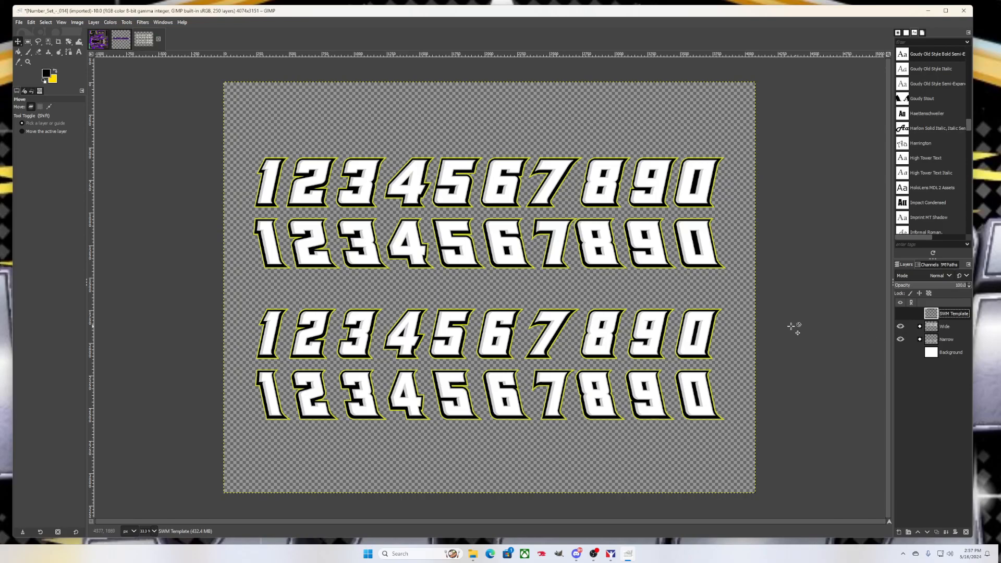
{"action": "left_click", "coordinate": [900, 339]}
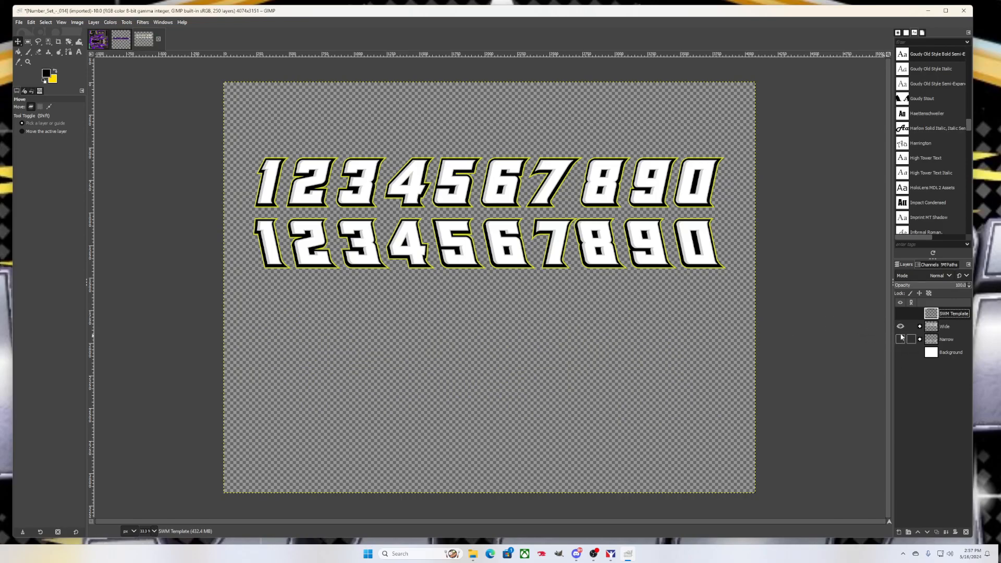
{"action": "left_click", "coordinate": [919, 327]}
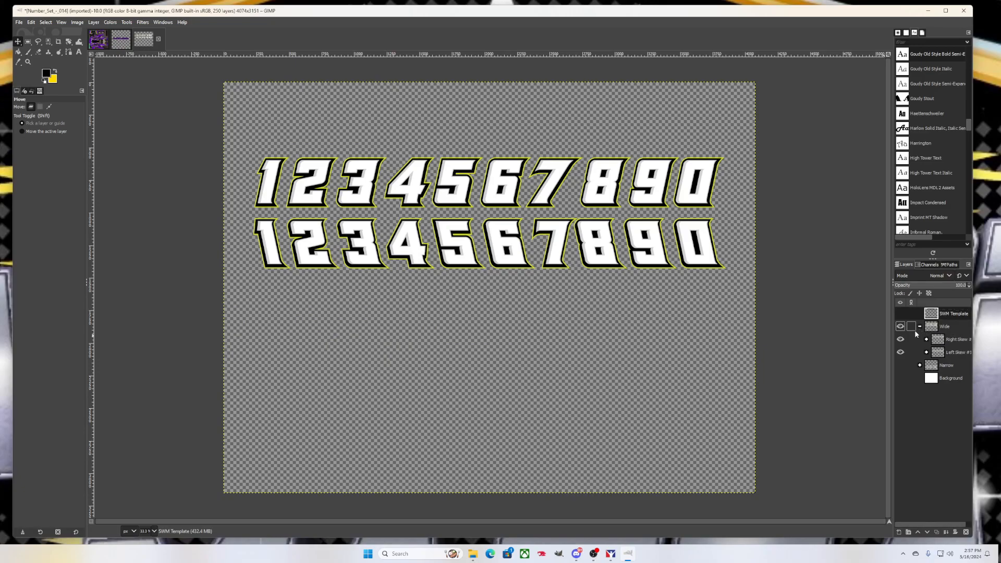
{"action": "left_click", "coordinate": [901, 339]}
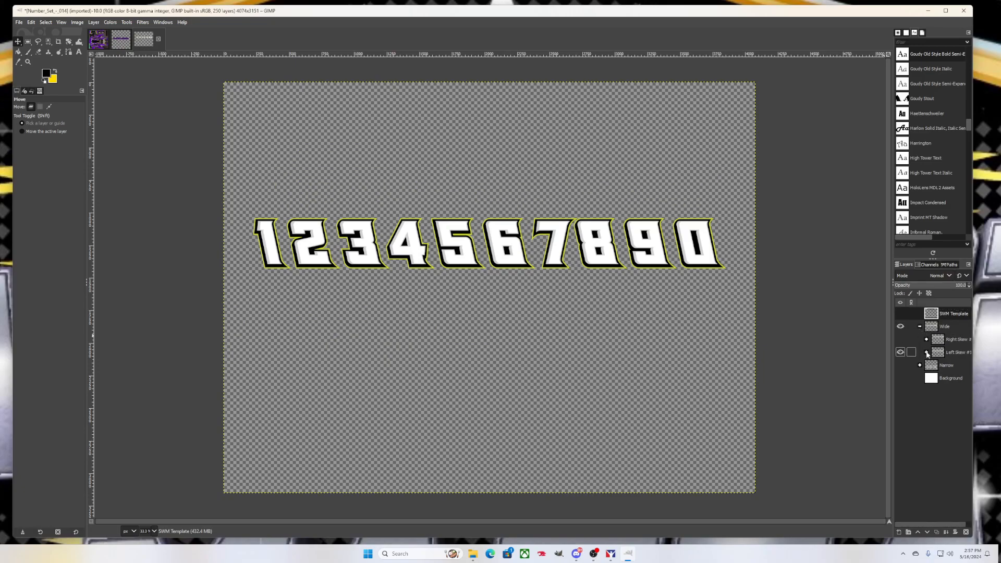
{"action": "left_click", "coordinate": [927, 353]}
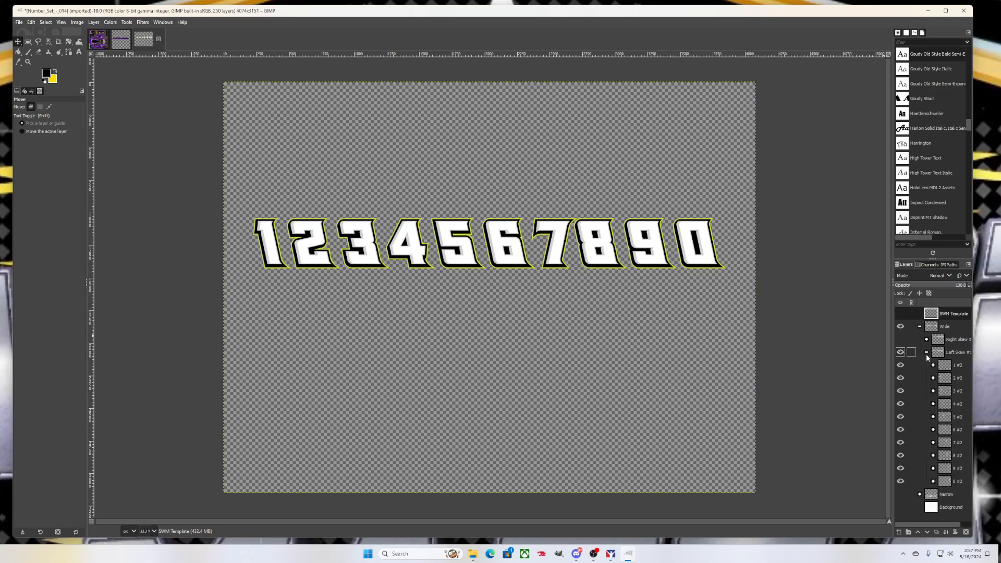
{"action": "left_click", "coordinate": [901, 366]}
{"action": "left_click", "coordinate": [900, 404]}
{"action": "left_click", "coordinate": [901, 417]}
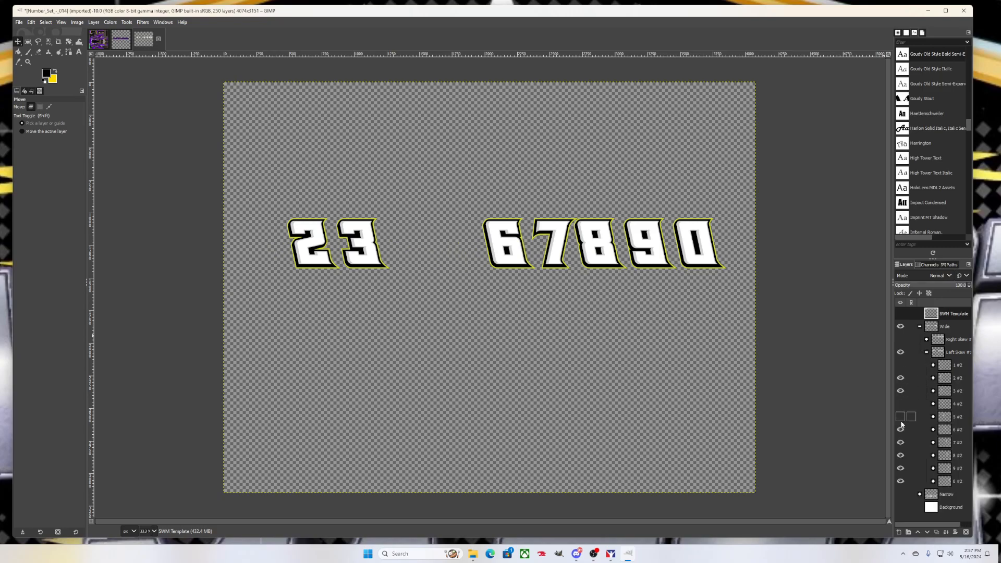
{"action": "left_click", "coordinate": [900, 430]}
{"action": "left_click", "coordinate": [901, 442]}
{"action": "left_click", "coordinate": [901, 455]}
{"action": "left_click", "coordinate": [901, 468]}
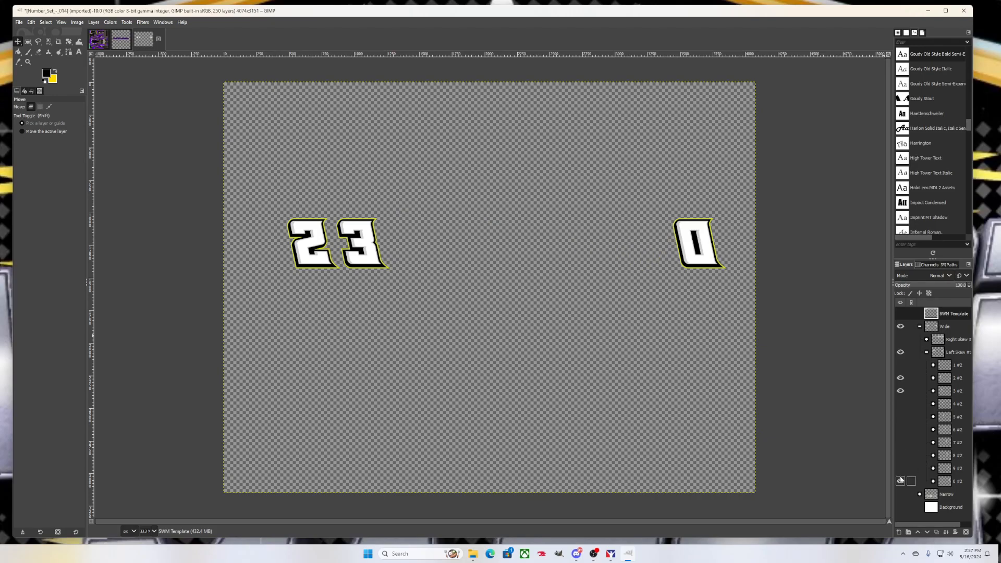
{"action": "left_click", "coordinate": [901, 481]}
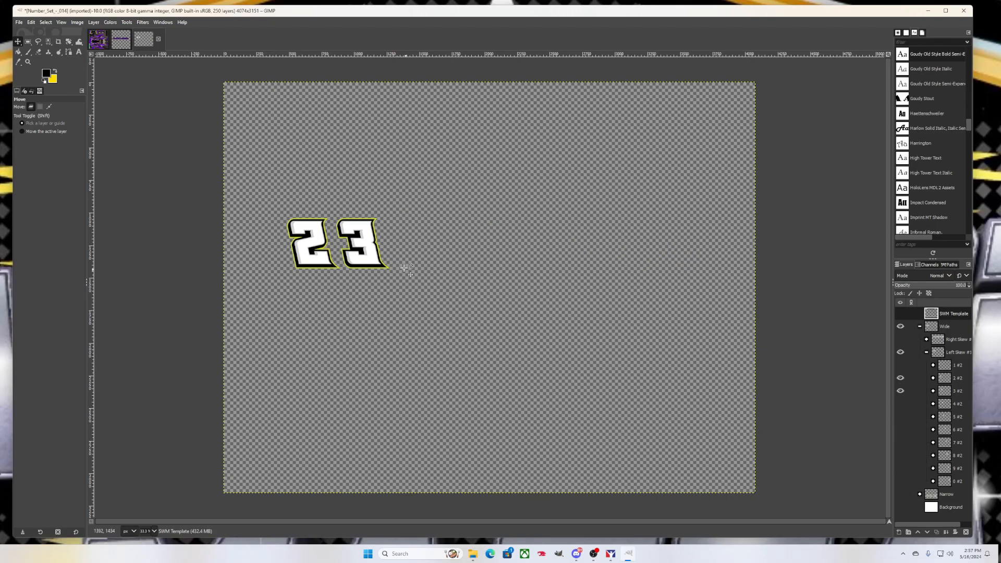
{"action": "left_click", "coordinate": [934, 379]}
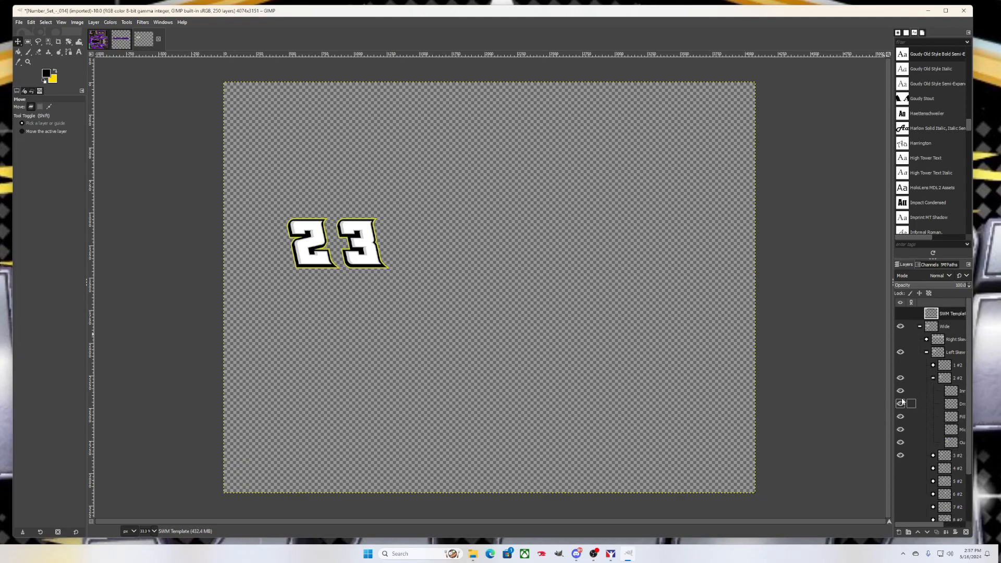
{"action": "left_click_drag", "start_coordinate": [919, 523], "coordinate": [938, 510]}
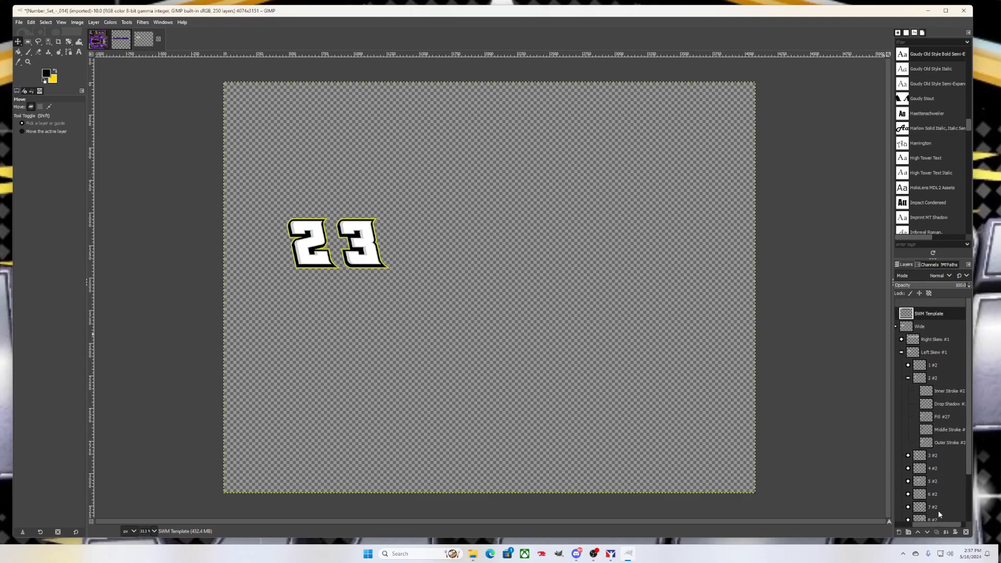
{"action": "left_click", "coordinate": [948, 431]}
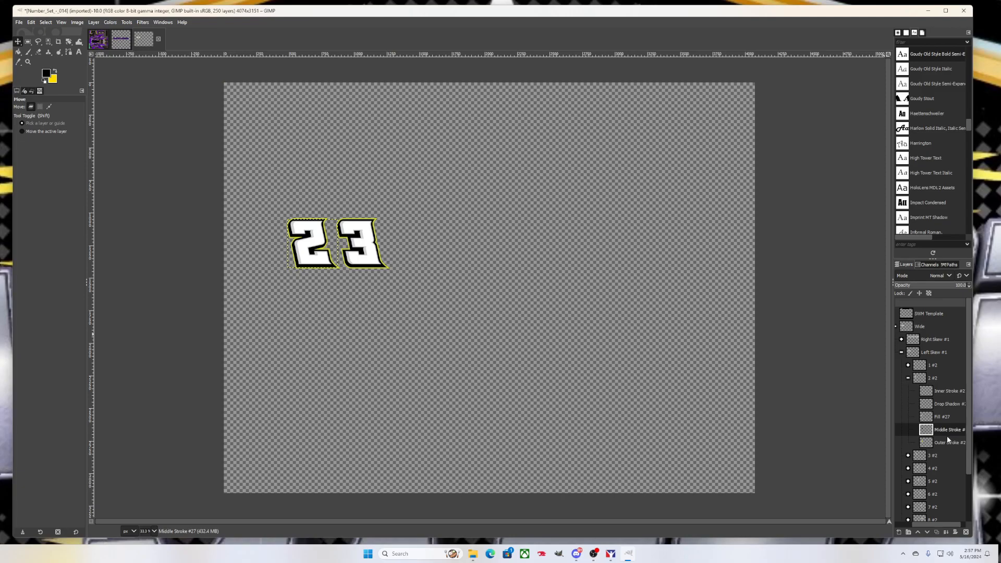
{"action": "left_click", "coordinate": [945, 444]}
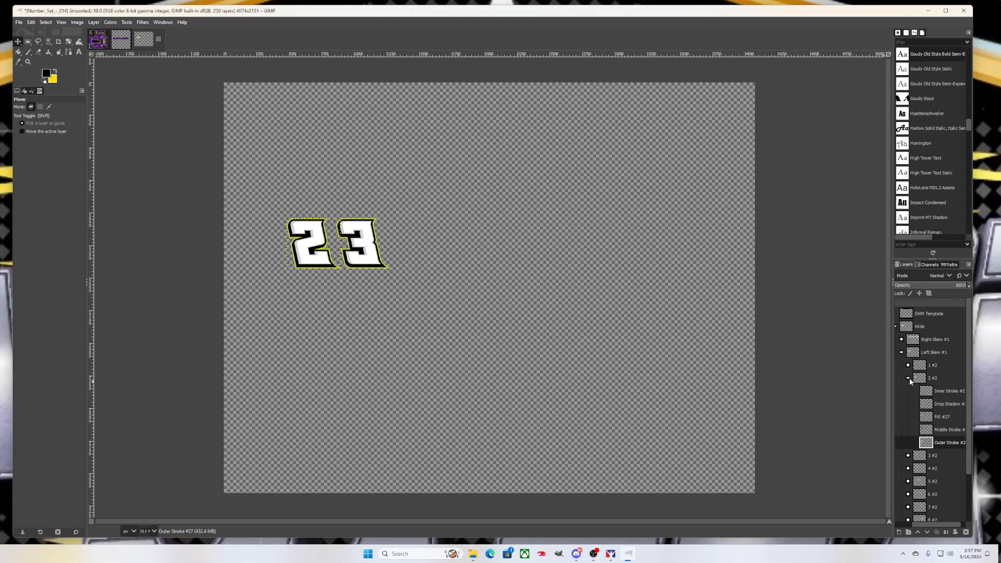
{"action": "left_click", "coordinate": [909, 378]}
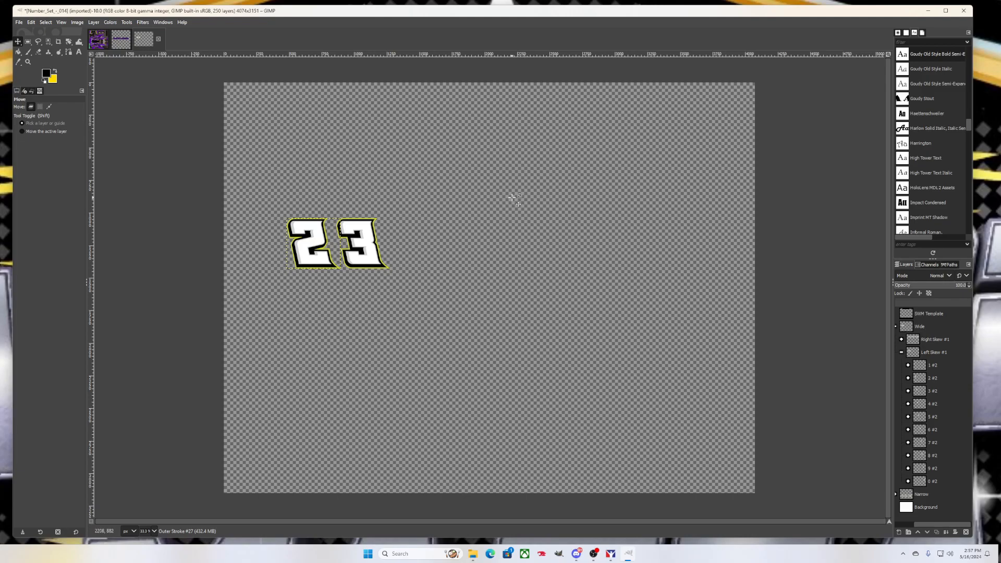
{"action": "left_click", "coordinate": [19, 24]}
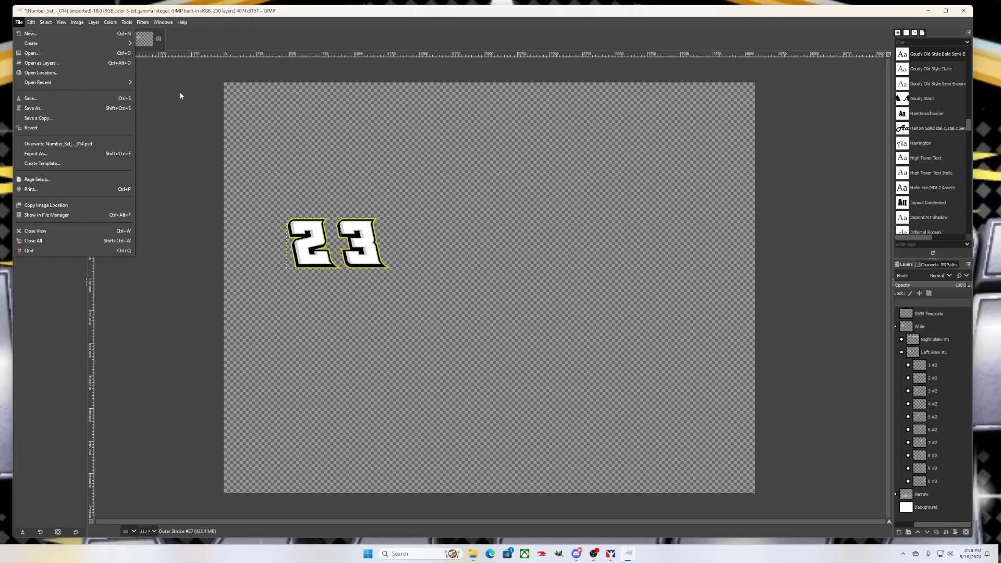
Close Number_Set and purplebackwoods with Discard Changes, then start File > Open as Layers
{"action": "left_click", "coordinate": [158, 34]}
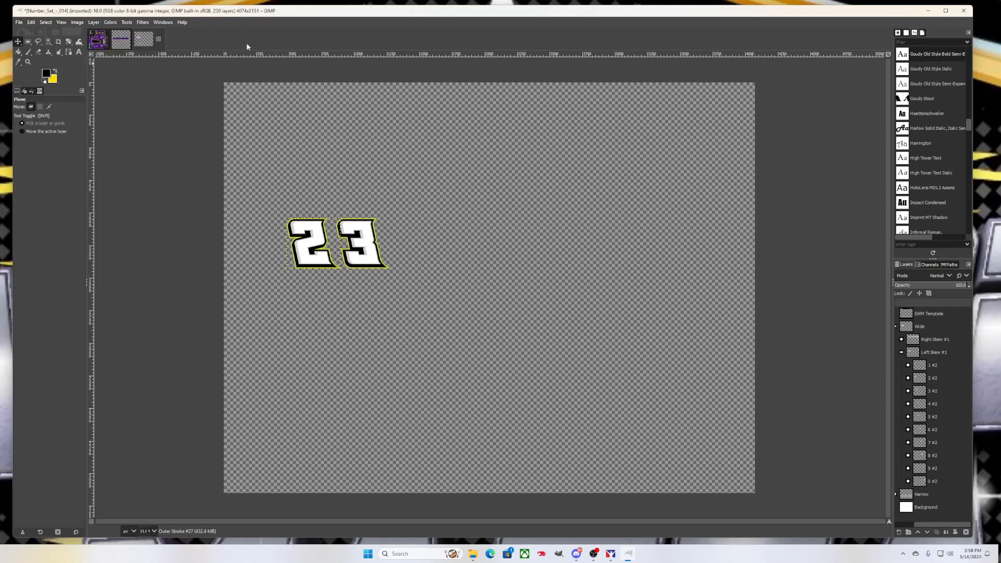
{"action": "left_click", "coordinate": [158, 40]}
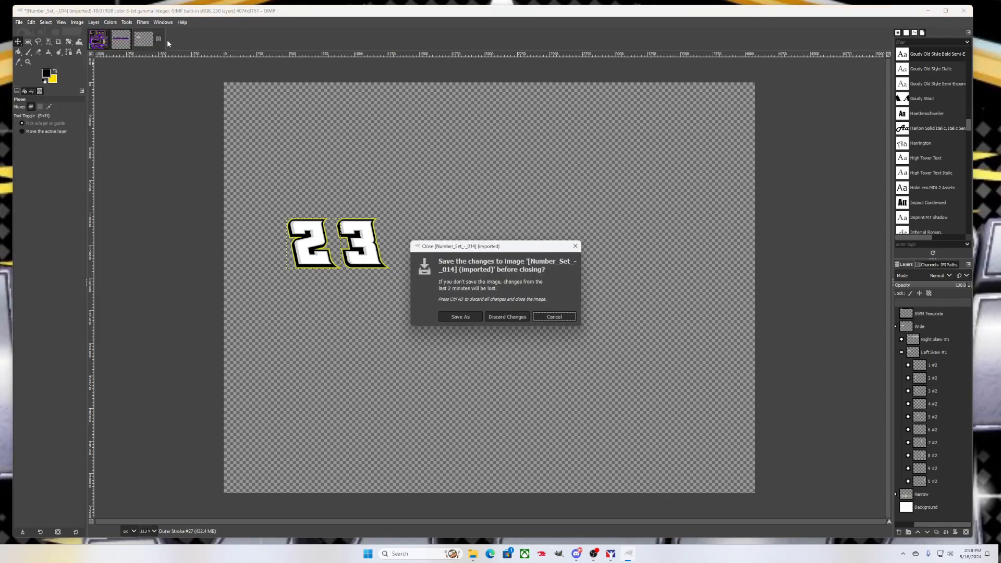
{"action": "left_click", "coordinate": [507, 317]}
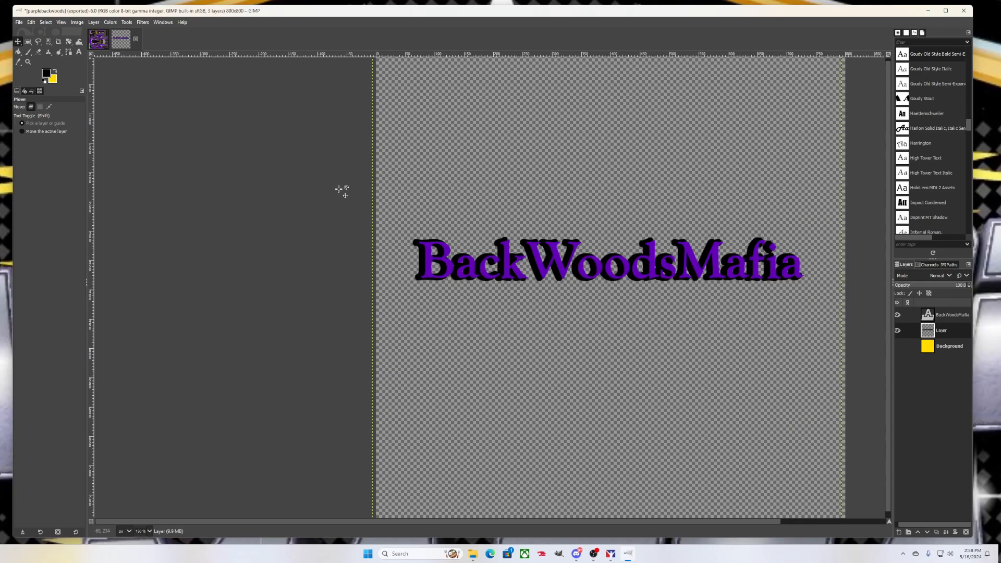
{"action": "left_click", "coordinate": [135, 38]}
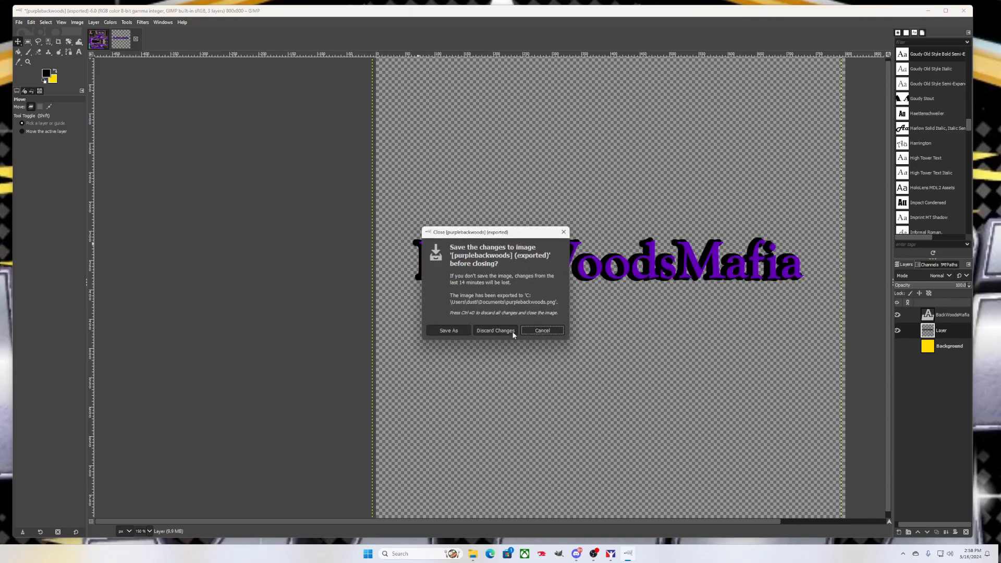
{"action": "left_click", "coordinate": [504, 331]}
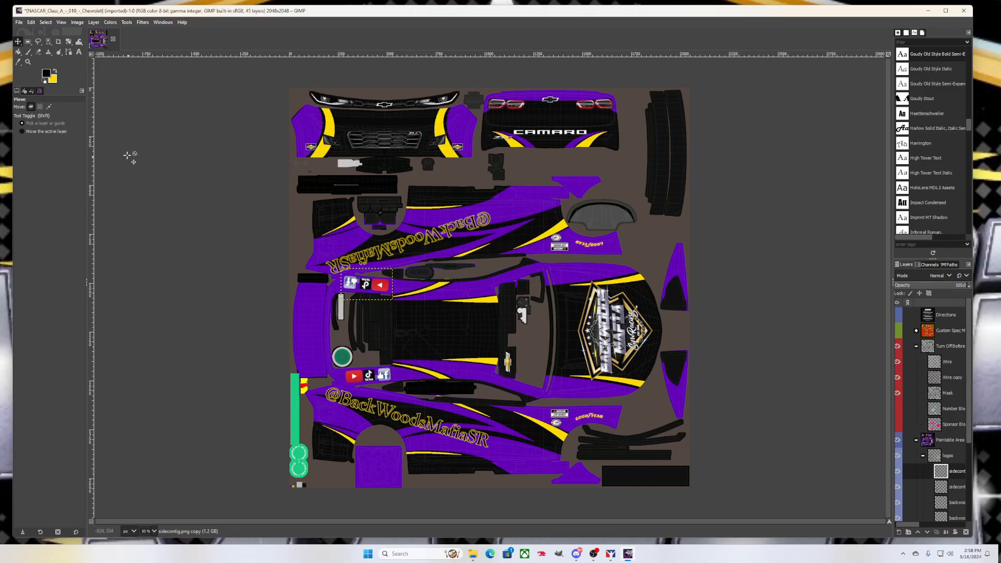
{"action": "left_click", "coordinate": [20, 23]}
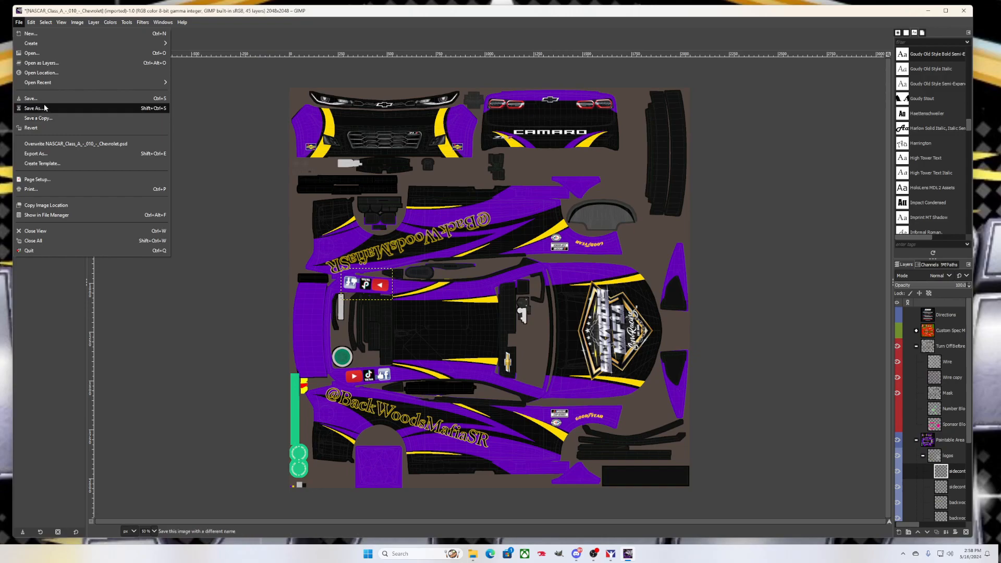
{"action": "left_click", "coordinate": [42, 63]}
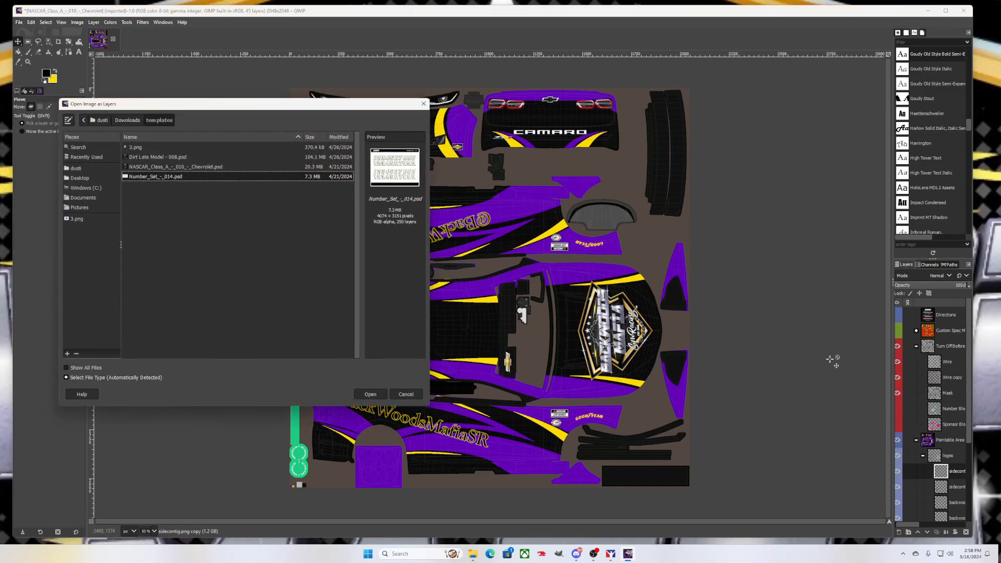
Open 23.png from Documents as a new layer on the Camaro texture
{"action": "left_click", "coordinate": [81, 198]}
{"action": "left_click", "coordinate": [151, 196]}
{"action": "left_click", "coordinate": [150, 206]}
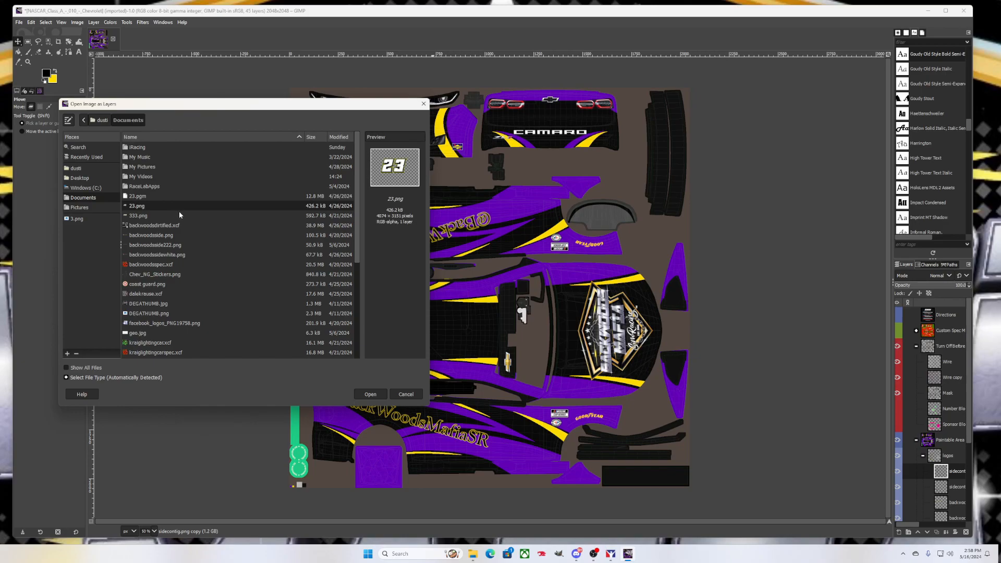
{"action": "left_click", "coordinate": [370, 394]}
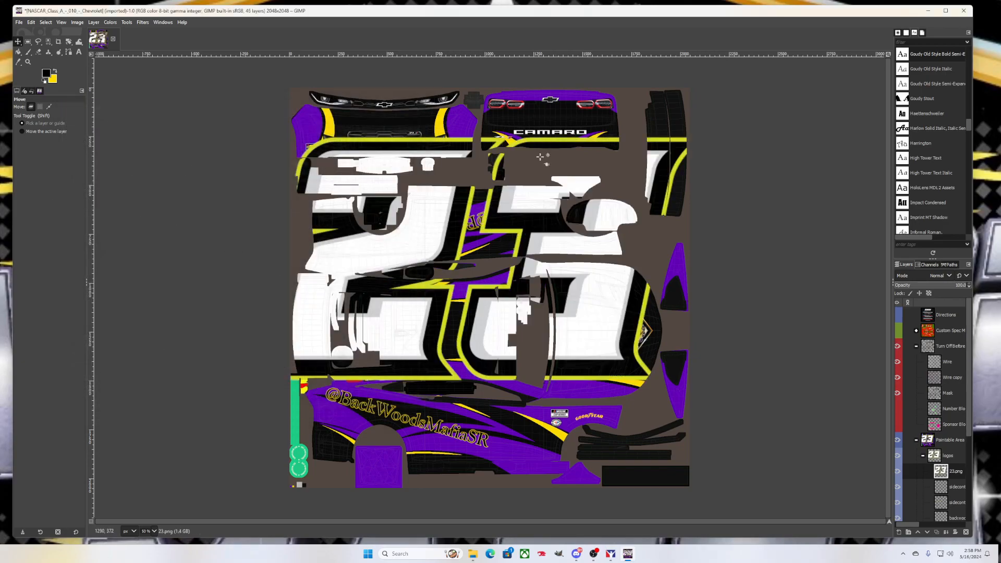
Choose the Scale tool from the transform group and activate it on the 23 layer
{"action": "left_click", "coordinate": [68, 41]}
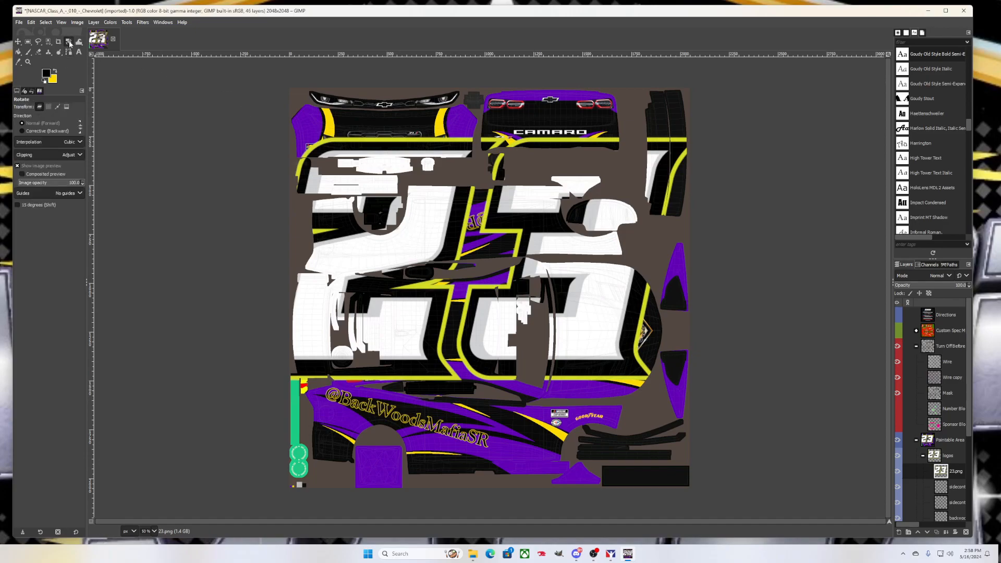
{"action": "left_click", "coordinate": [70, 44]}
{"action": "left_click", "coordinate": [89, 61]}
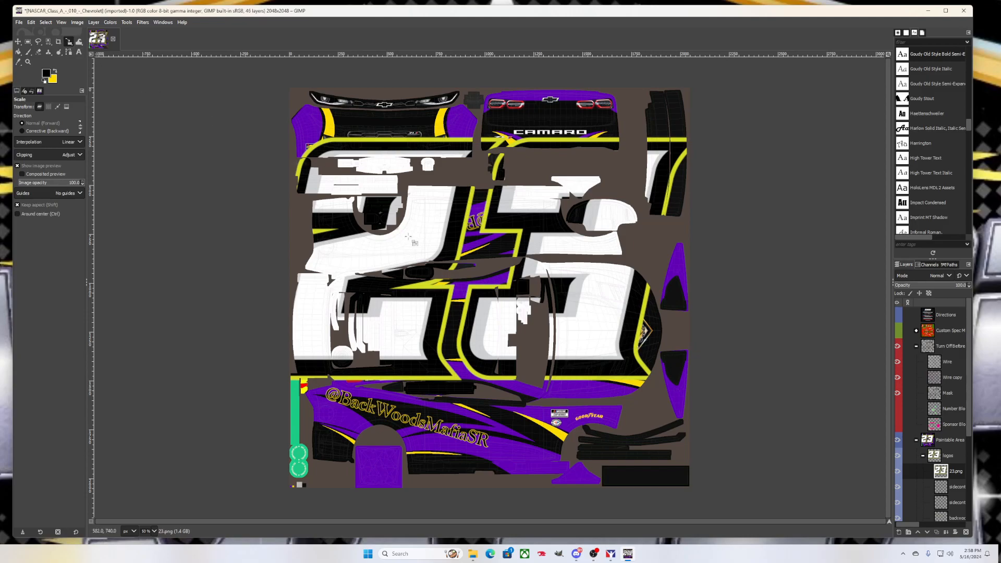
{"action": "left_click", "coordinate": [426, 244]}
Scale the 23 down to about 538×416 px and place it by the door beside the Cup Series decal
{"action": "left_click_drag", "start_coordinate": [348, 179], "coordinate": [512, 387]}
{"action": "left_click_drag", "start_coordinate": [404, 302], "coordinate": [635, 427]}
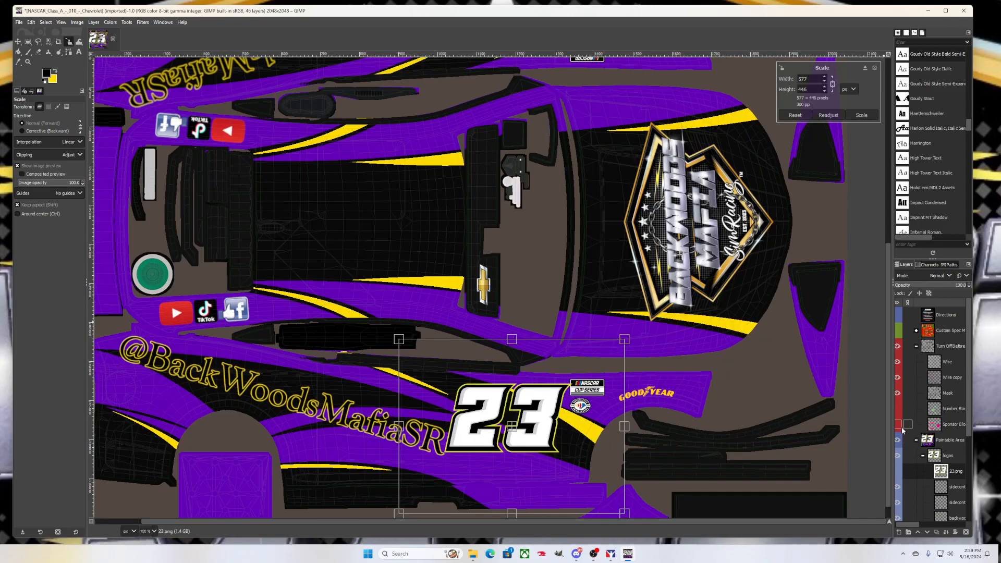
{"action": "left_click", "coordinate": [897, 410]}
{"action": "left_click_drag", "start_coordinate": [473, 397], "coordinate": [516, 426]}
{"action": "left_click_drag", "start_coordinate": [546, 446], "coordinate": [536, 409]}
{"action": "left_click_drag", "start_coordinate": [528, 442], "coordinate": [523, 439]}
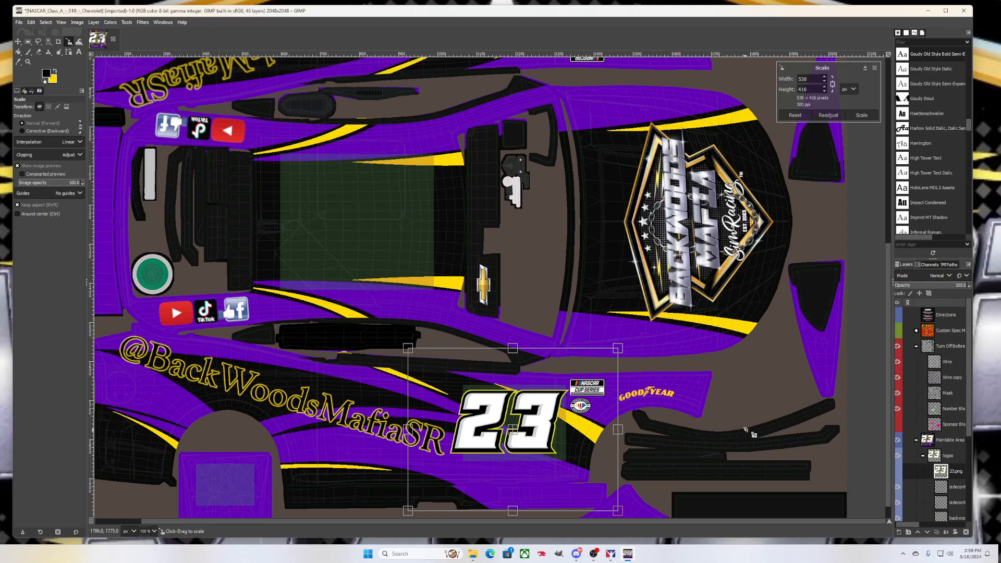
{"action": "left_click", "coordinate": [863, 115]}
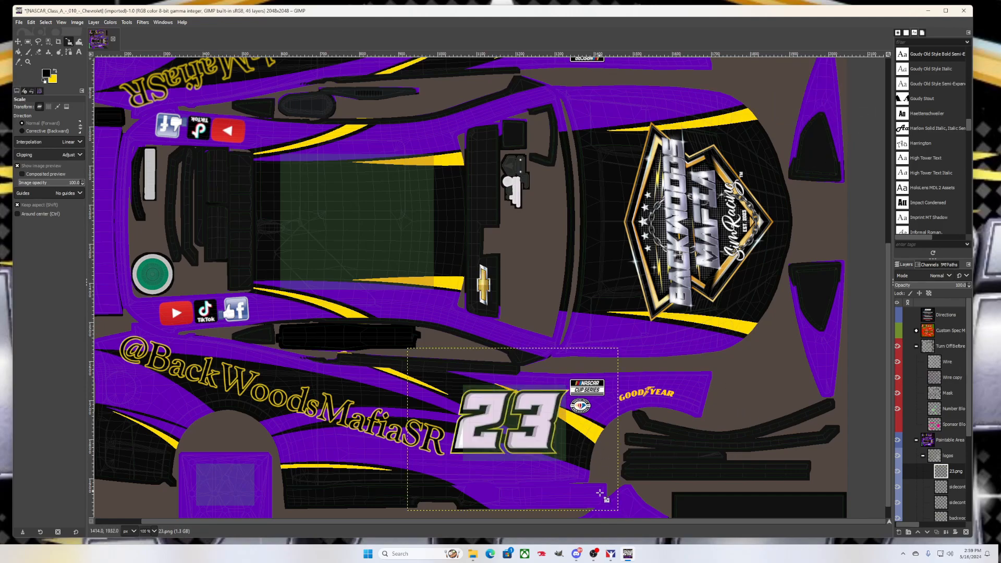
{"action": "scroll", "coordinate": [568, 392], "scroll_direction": "down", "scroll_amount": 1}
Hide the Sponsor Blocks and Number Blocks overlays and set a deep purple foreground colour
{"action": "left_click", "coordinate": [898, 426]}
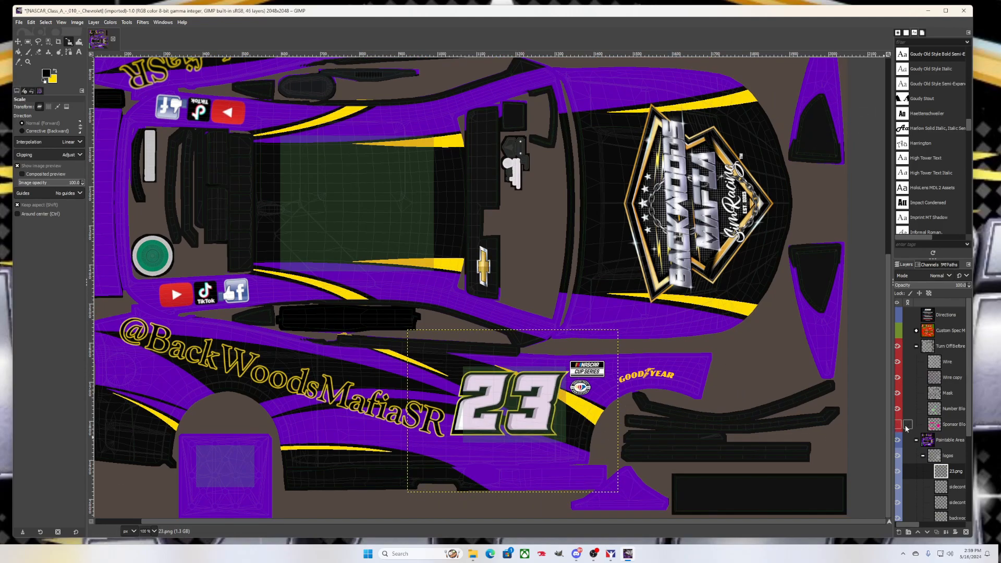
{"action": "left_click", "coordinate": [898, 426]}
{"action": "left_click_drag", "start_coordinate": [902, 527], "coordinate": [894, 525]}
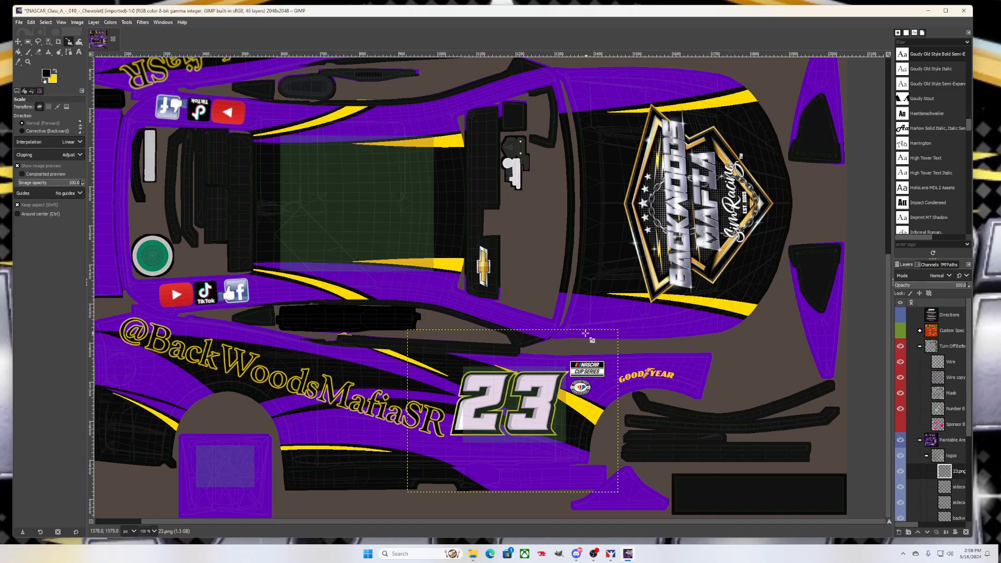
{"action": "left_click", "coordinate": [901, 424]}
{"action": "left_click", "coordinate": [901, 409]}
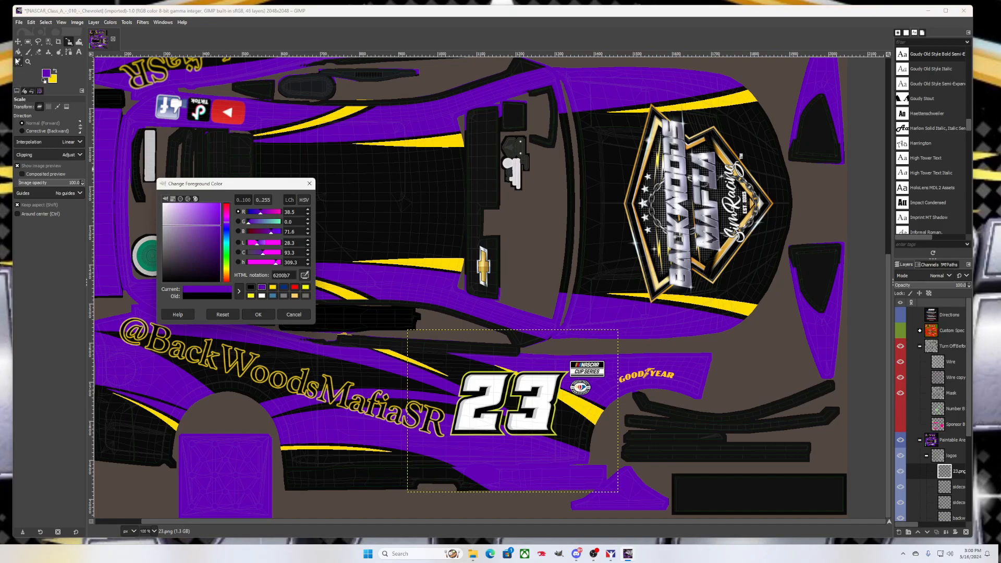
{"action": "left_click", "coordinate": [18, 53]}
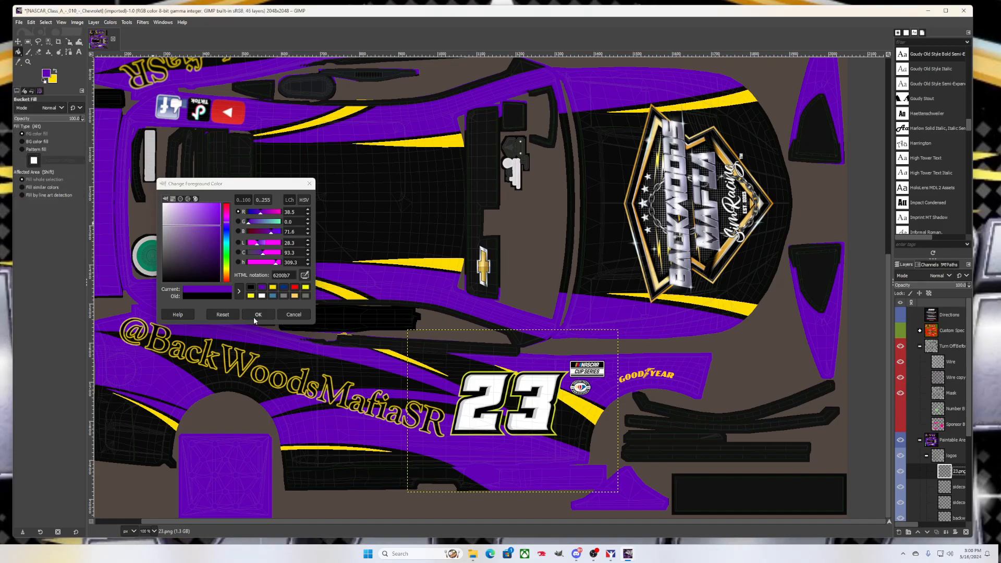
{"action": "left_click", "coordinate": [37, 188]}
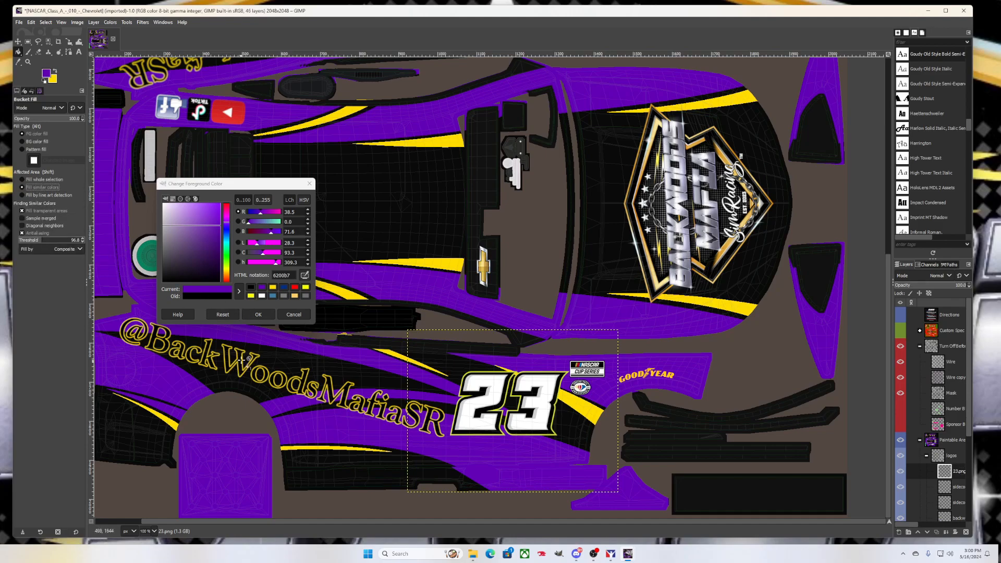
{"action": "left_click", "coordinate": [258, 315]}
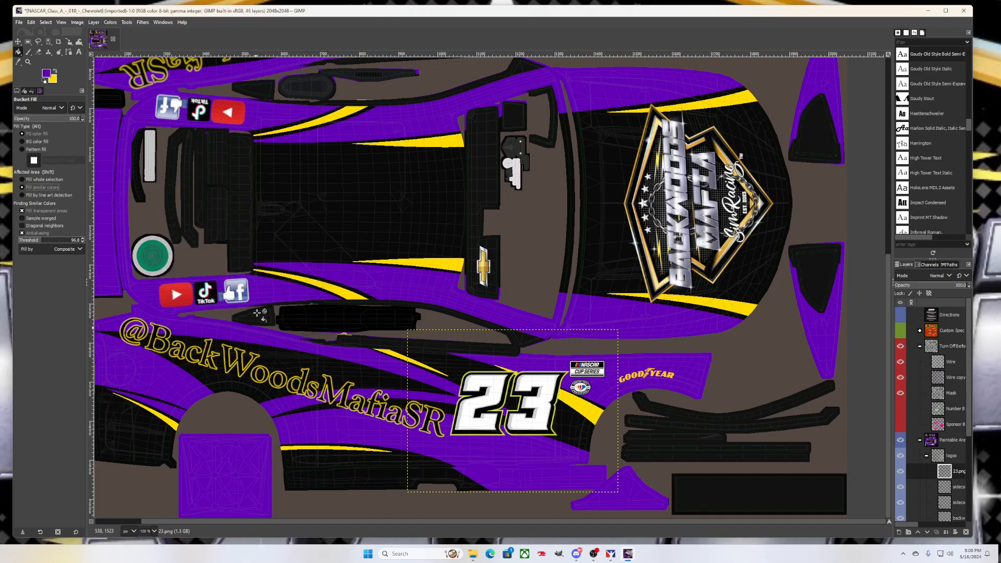
{"action": "left_click", "coordinate": [476, 424]}
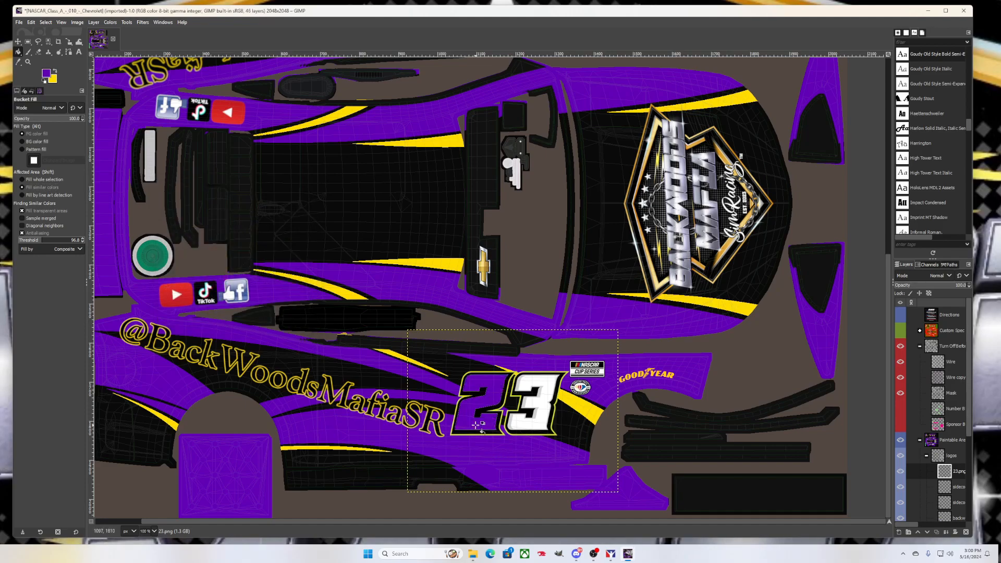
{"action": "left_click", "coordinate": [524, 421]}
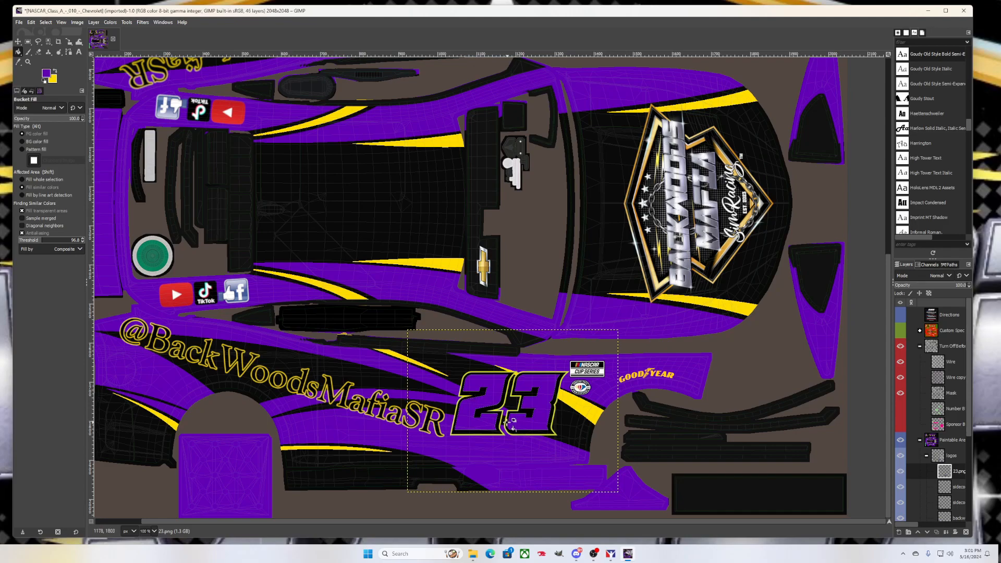
{"action": "left_click", "coordinate": [532, 404]}
{"action": "left_click", "coordinate": [485, 424]}
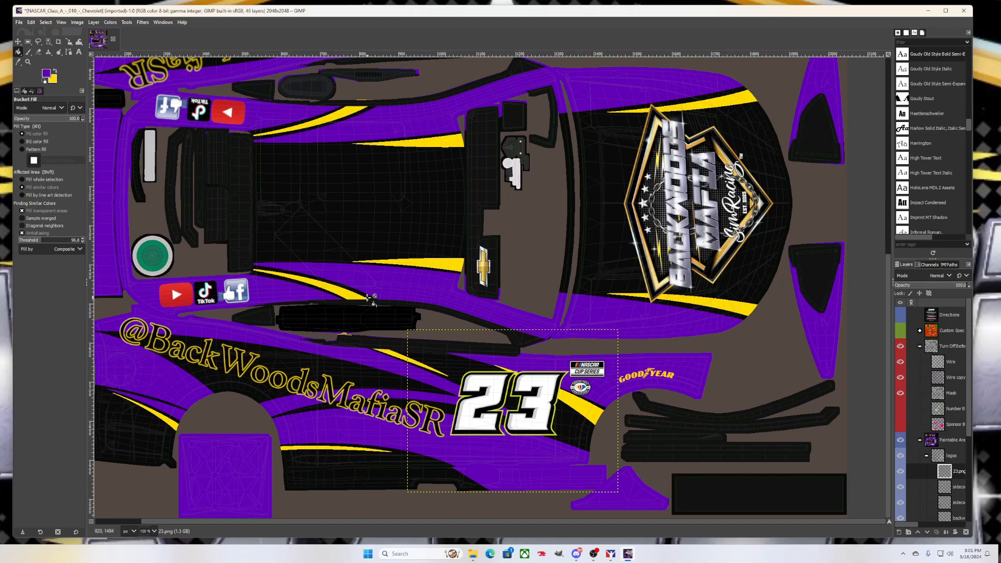
Move the iRacing Paint Shop window aside and hide the Wire layer's mesh lines
{"action": "scroll", "coordinate": [263, 203], "scroll_direction": "down", "scroll_amount": 1}
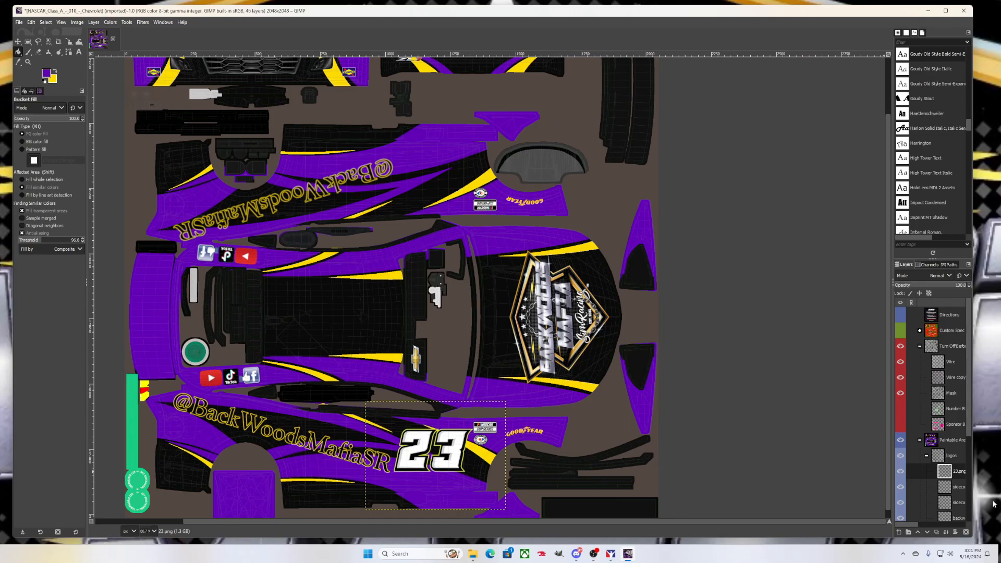
{"action": "left_click_drag", "start_coordinate": [1000, 60], "coordinate": [409, 21]}
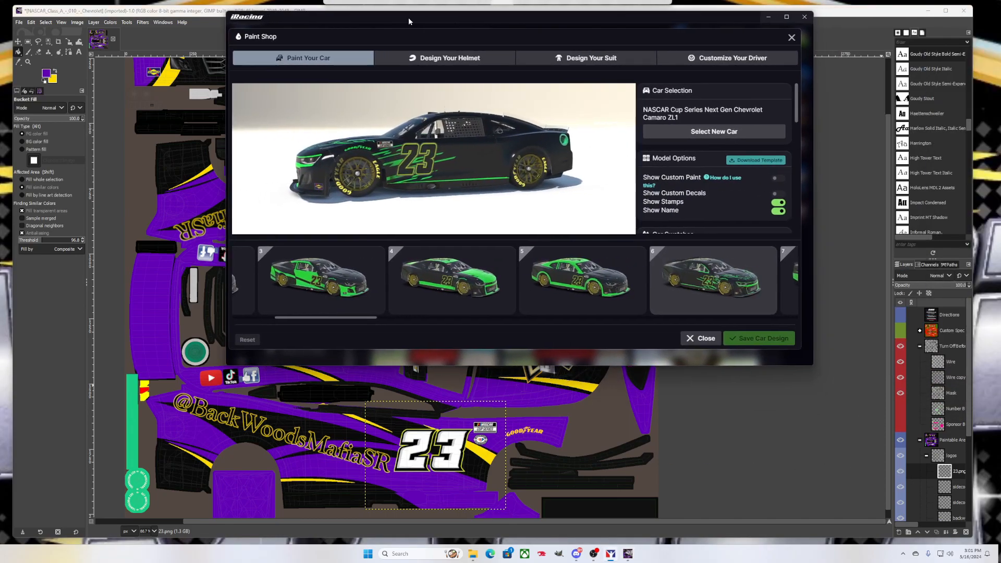
{"action": "mouse_move", "coordinate": [730, 179]}
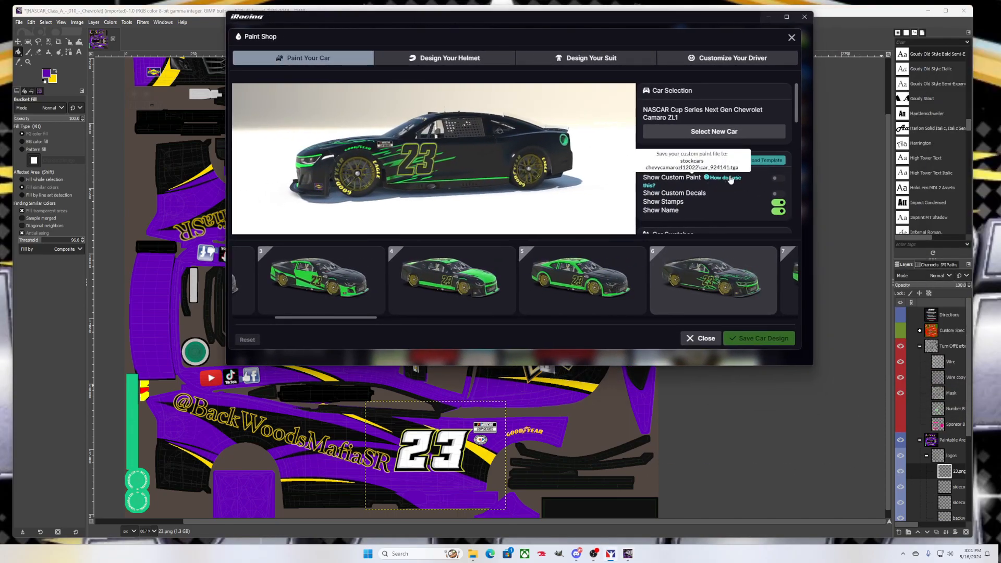
{"action": "left_click_drag", "start_coordinate": [607, 21], "coordinate": [1000, 21]}
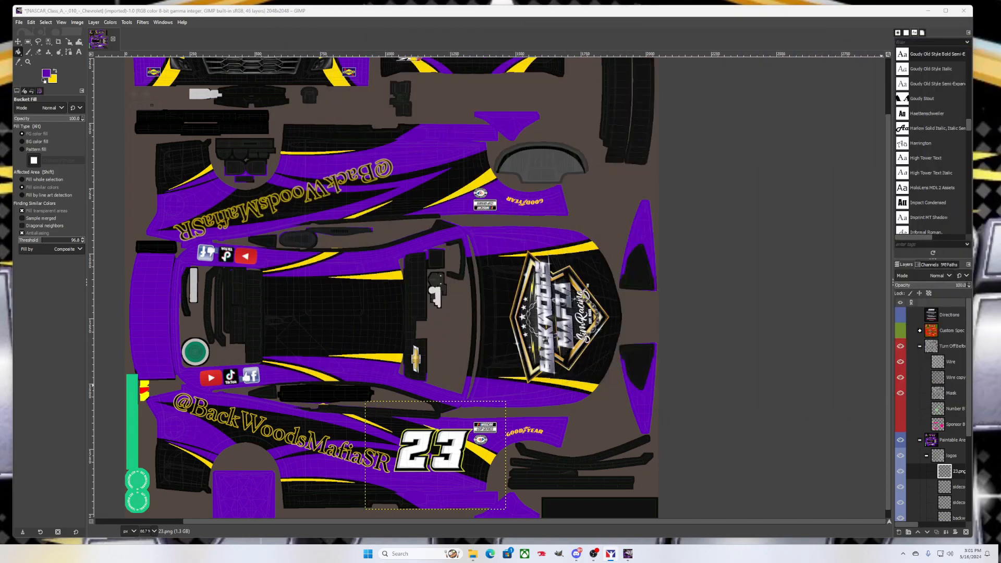
{"action": "left_click", "coordinate": [900, 361]}
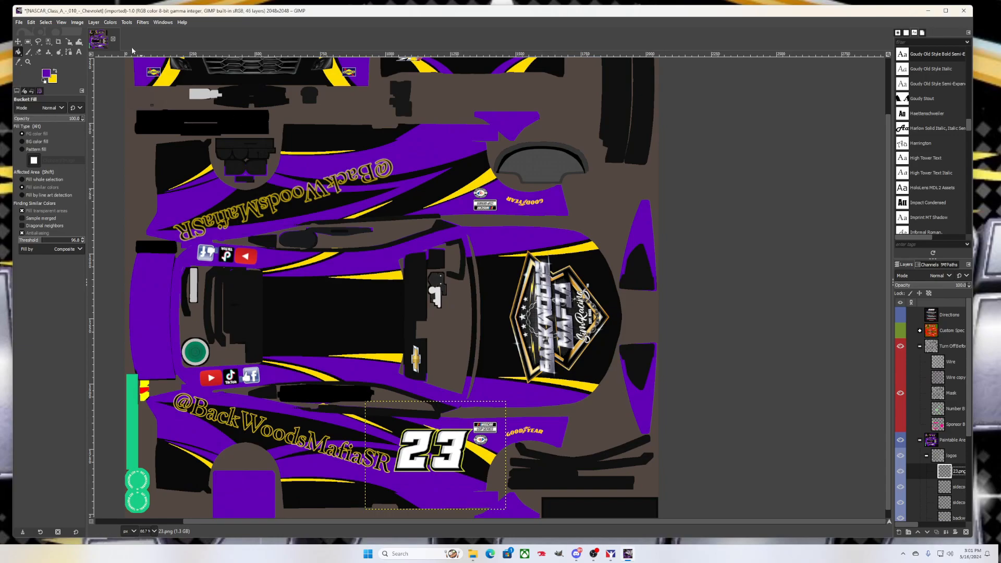
Browse the File and Edit menus, returning to File to begin exporting
{"action": "left_click", "coordinate": [19, 22]}
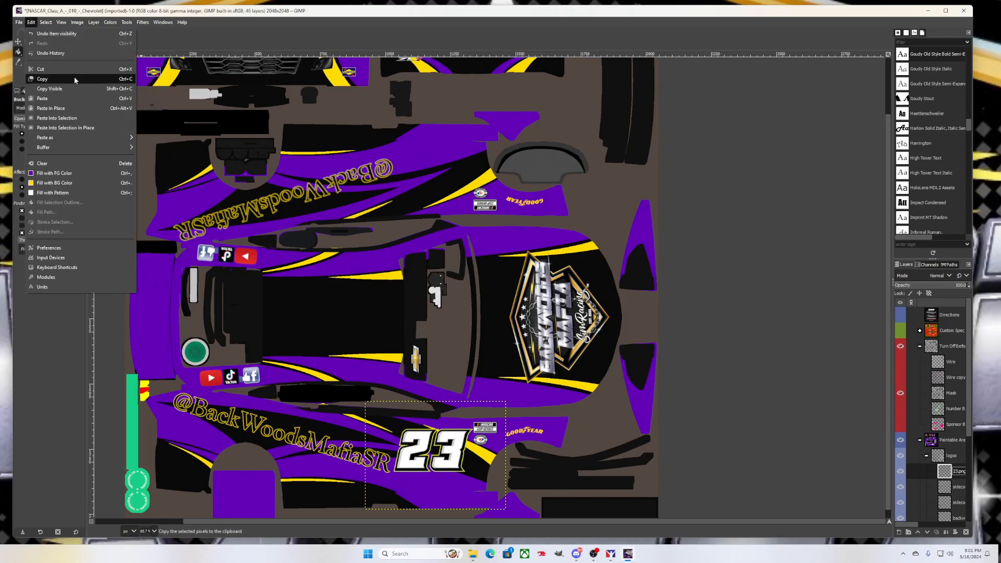
{"action": "left_click", "coordinate": [253, 59]}
{"action": "scroll", "coordinate": [324, 201], "scroll_direction": "down", "scroll_amount": 1}
{"action": "scroll", "coordinate": [312, 215], "scroll_direction": "up", "scroll_amount": 1}
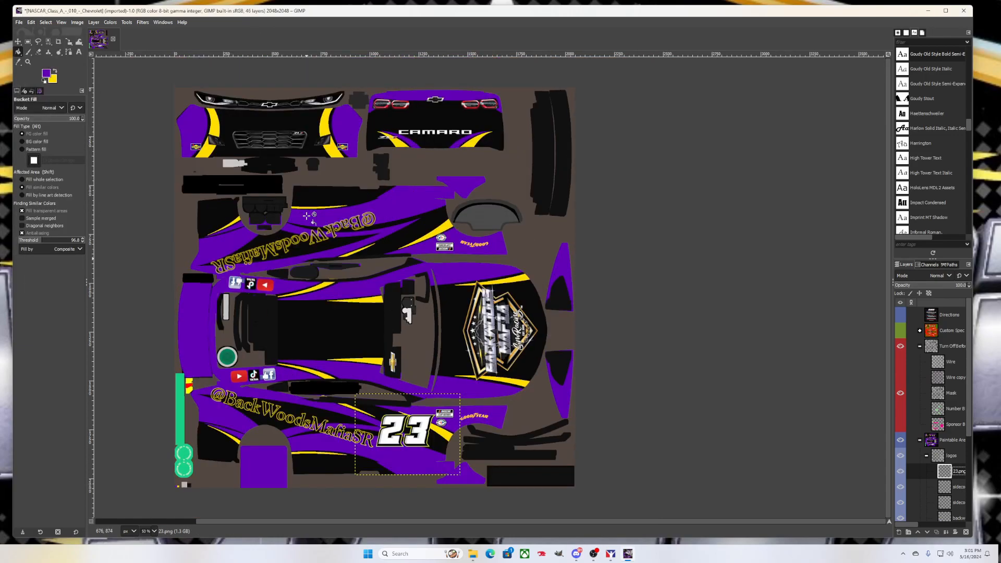
{"action": "left_click", "coordinate": [19, 22]}
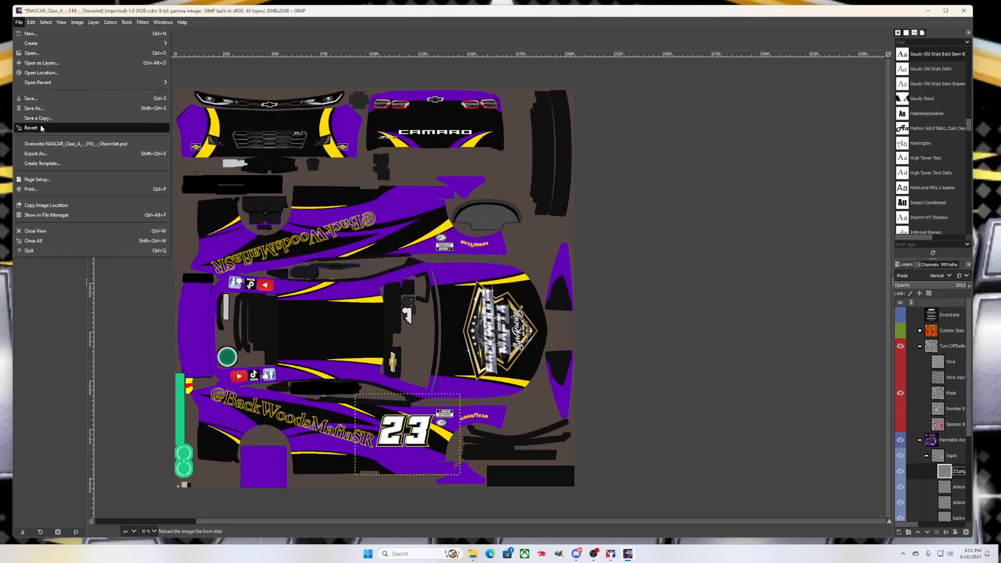
In Export As, browse to the Documents\iRacing\paint\stockcars chevycamarozl12022 folder
{"action": "left_click", "coordinate": [48, 155]}
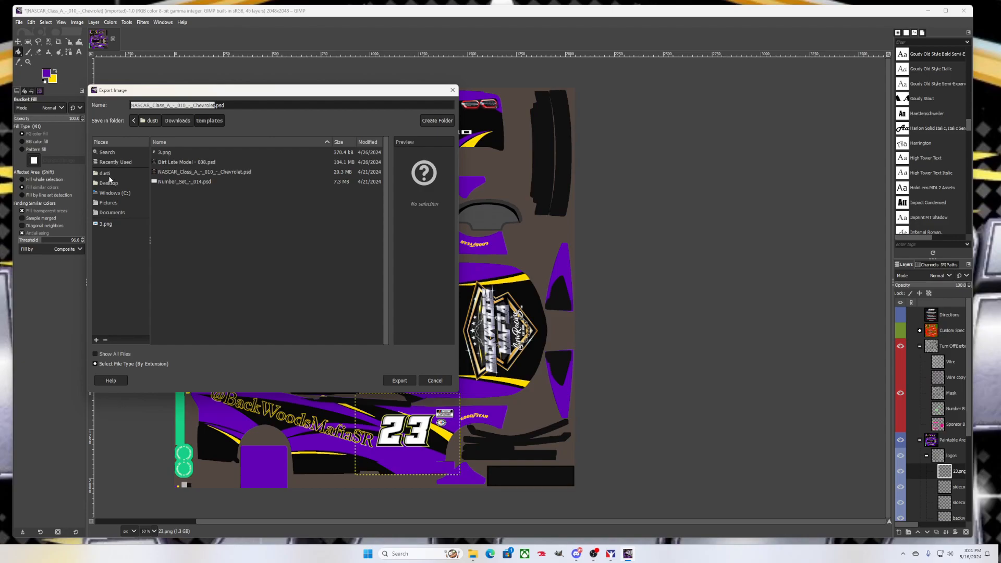
{"action": "left_click", "coordinate": [115, 162]}
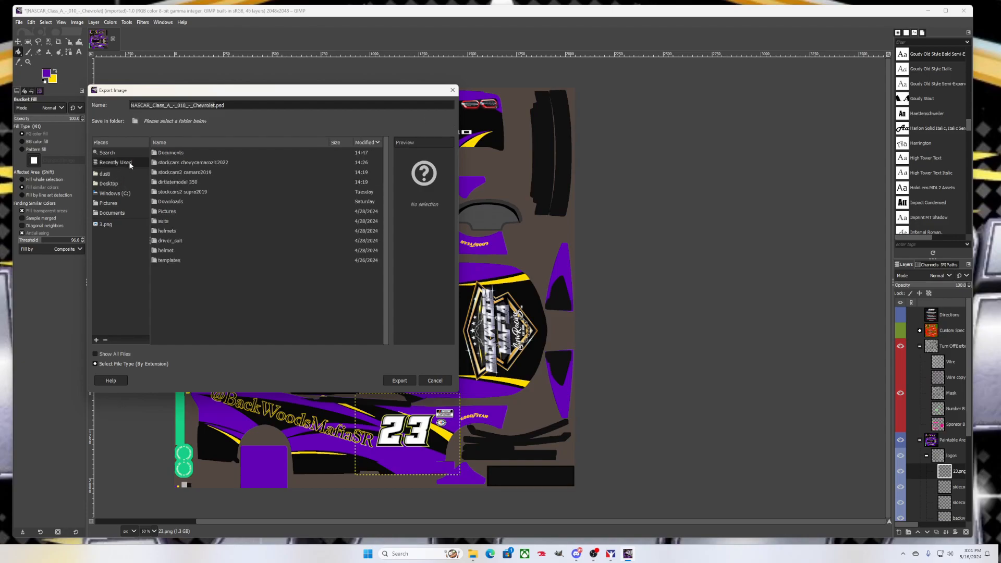
{"action": "left_click", "coordinate": [168, 162]}
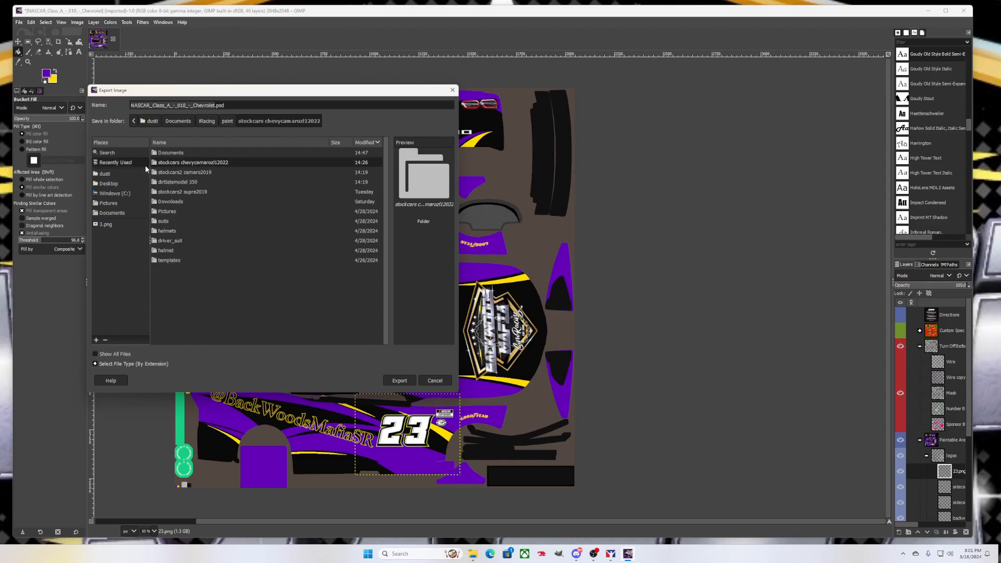
{"action": "left_click", "coordinate": [107, 214]}
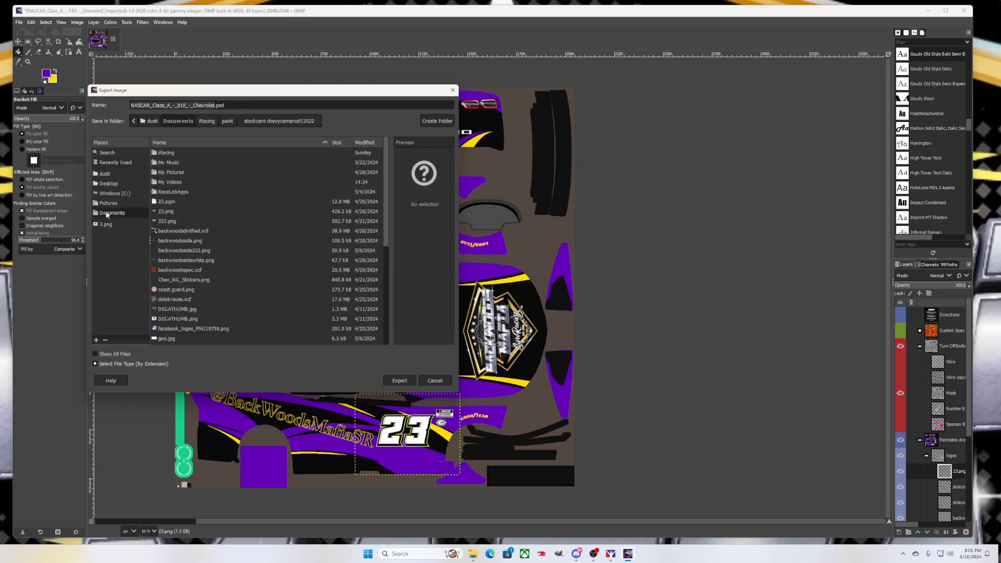
{"action": "double_click", "coordinate": [167, 153]}
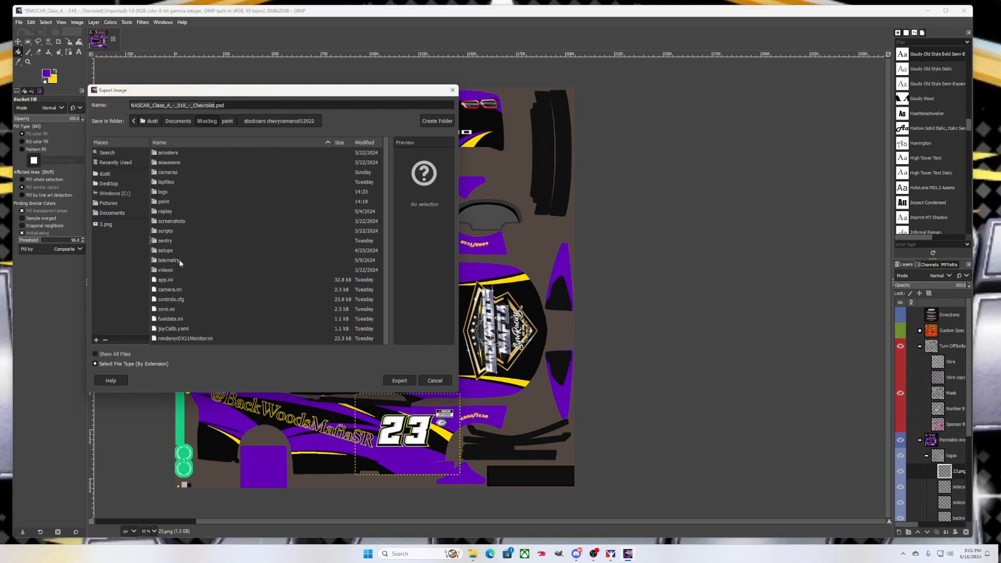
{"action": "double_click", "coordinate": [170, 204]}
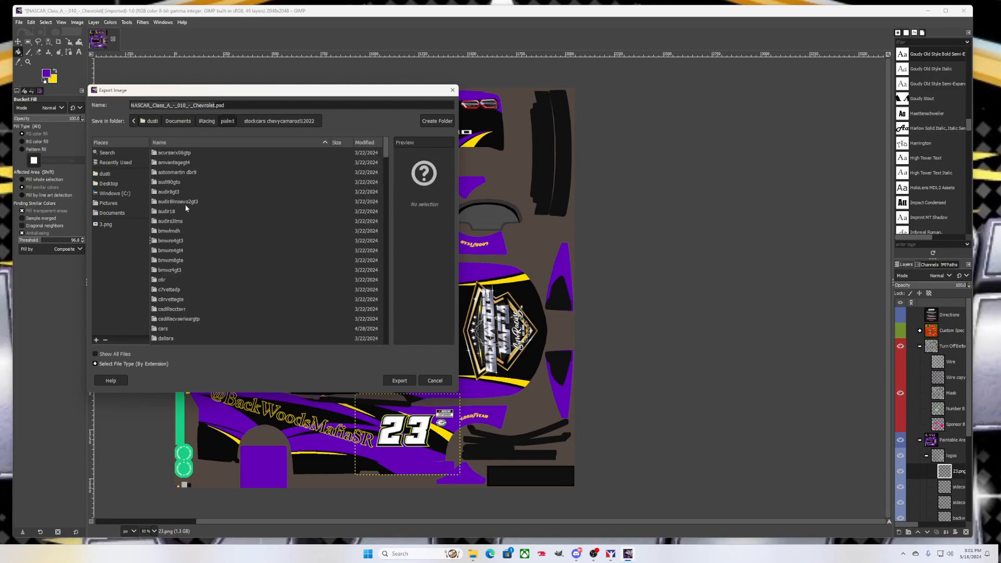
{"action": "scroll", "coordinate": [212, 281], "scroll_direction": "down", "scroll_amount": 15}
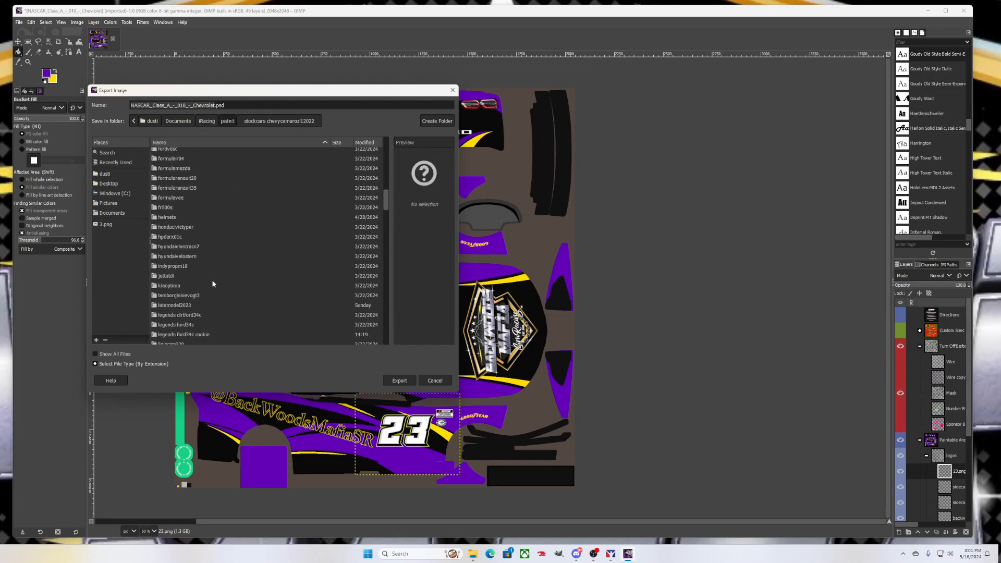
{"action": "scroll", "coordinate": [212, 280], "scroll_direction": "down", "scroll_amount": 10}
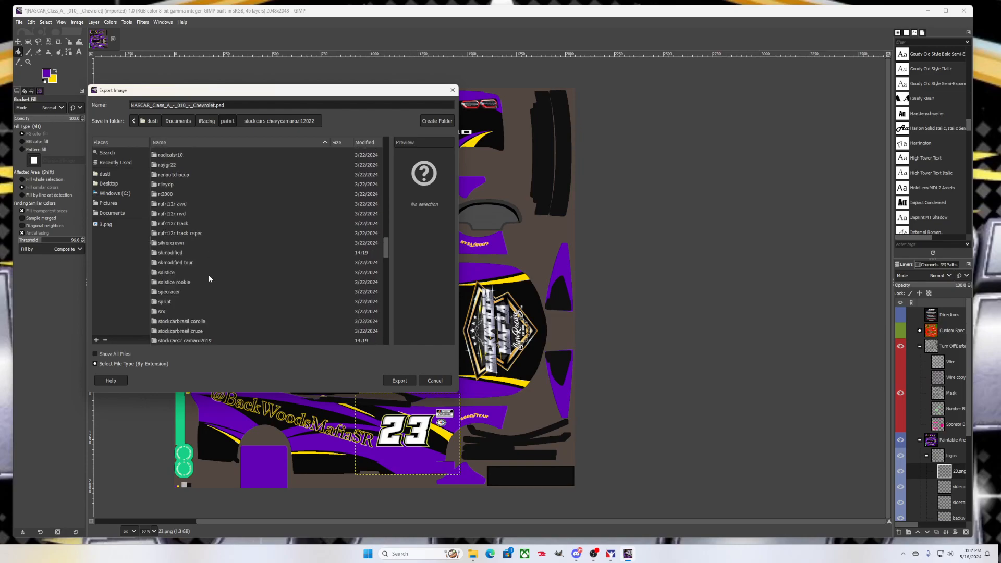
{"action": "scroll", "coordinate": [209, 279], "scroll_direction": "down", "scroll_amount": 3}
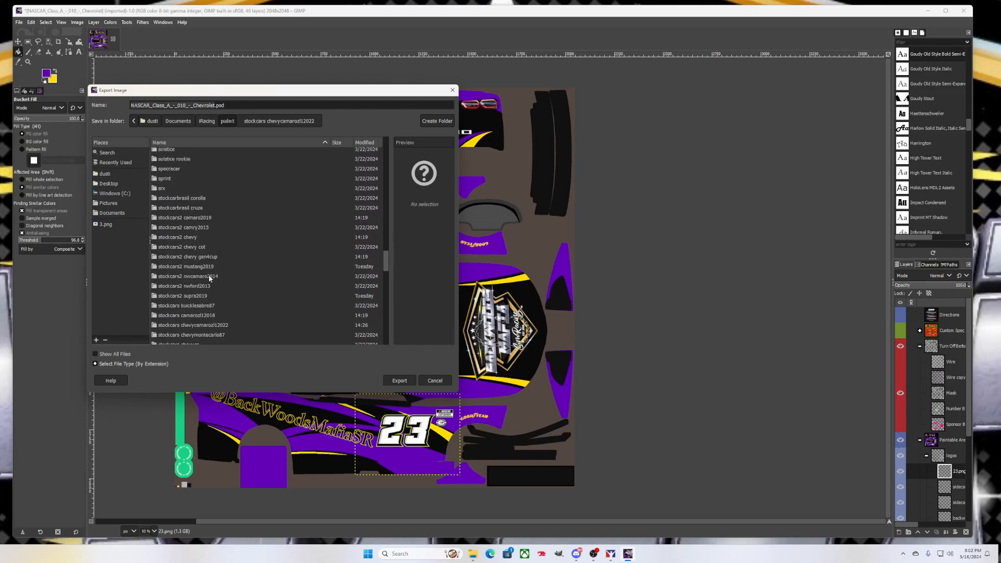
{"action": "left_click", "coordinate": [206, 326]}
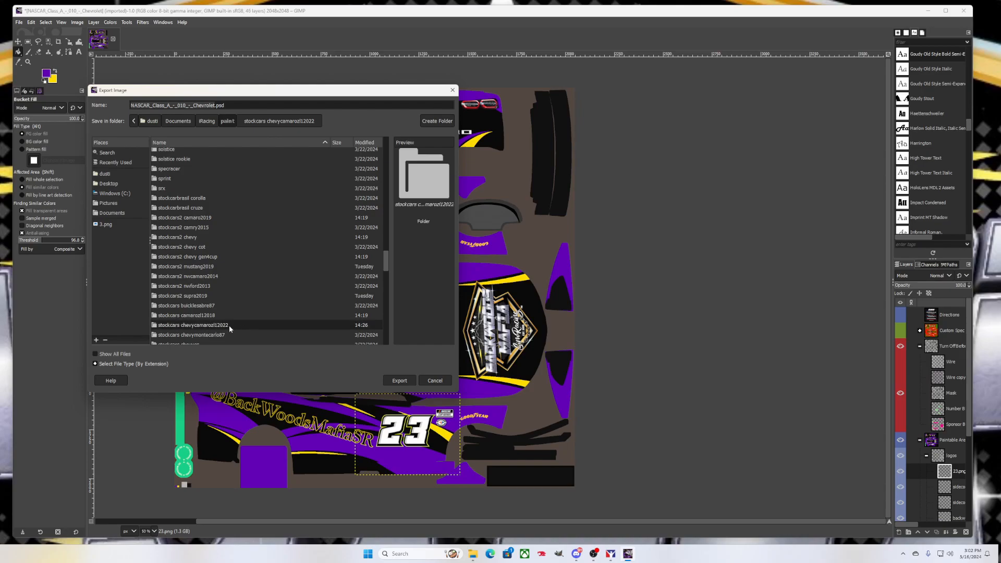
{"action": "double_click", "coordinate": [230, 325]}
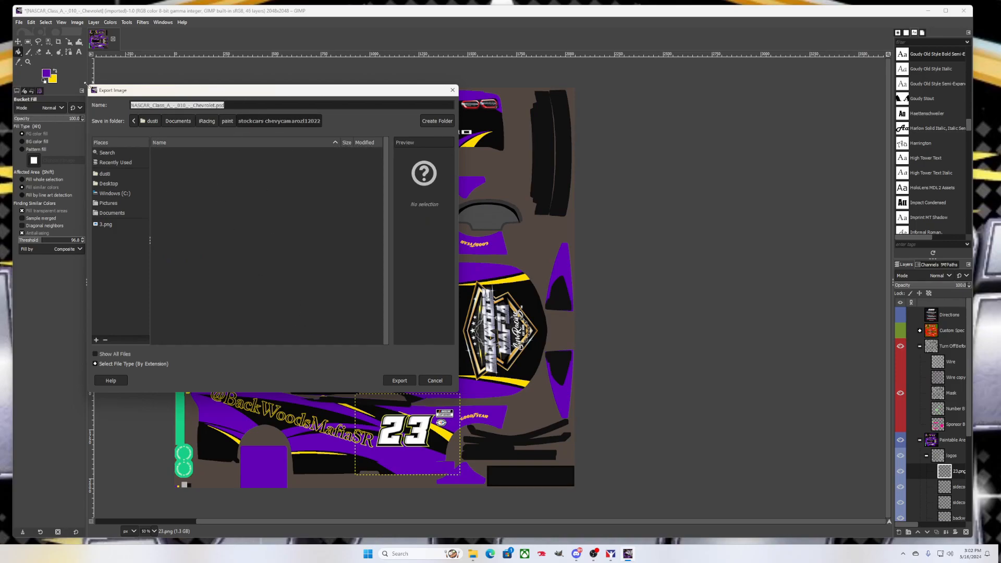
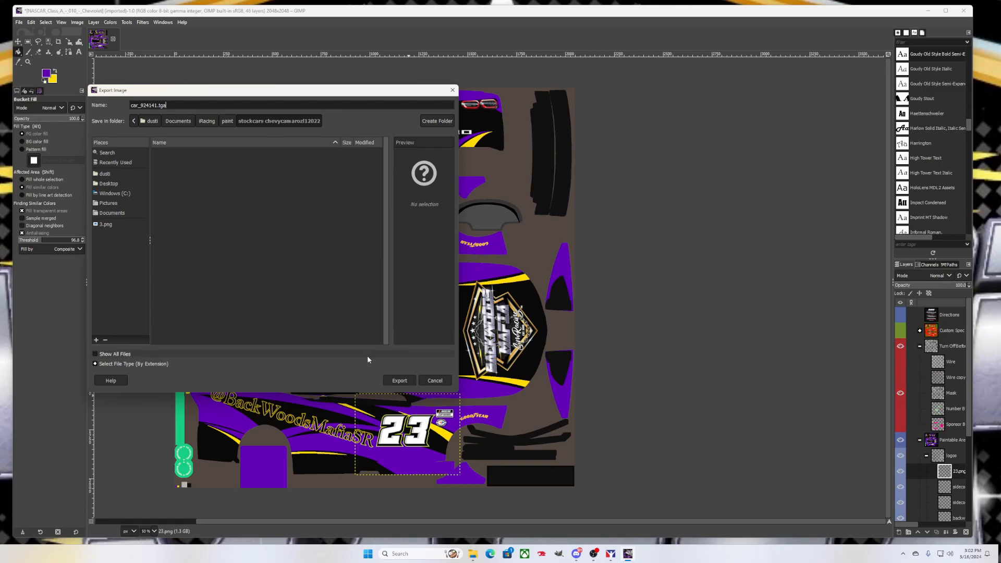
Name the file car_<member ID>.tga and export it, accepting the TGA options
{"action": "left_click", "coordinate": [398, 381]}
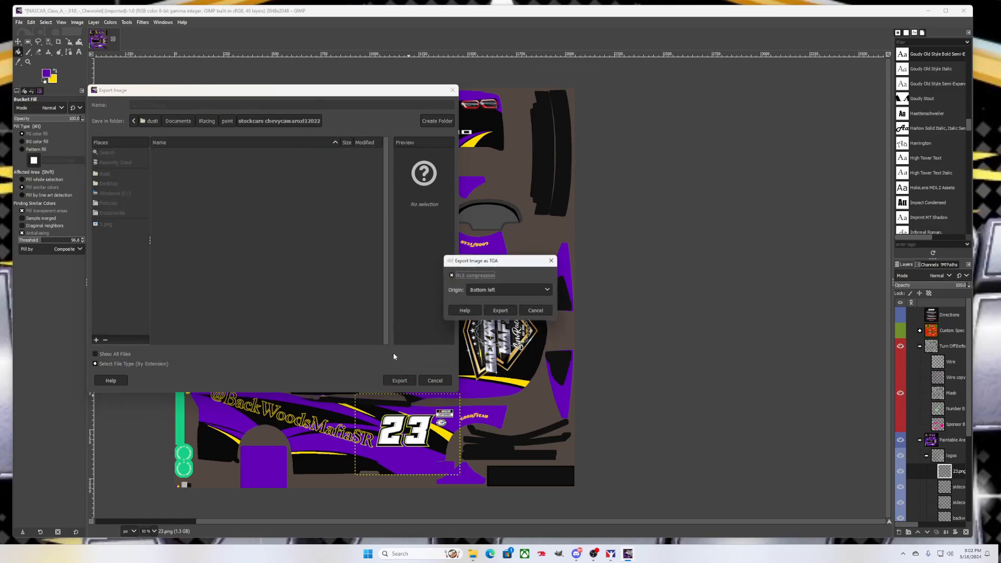
{"action": "left_click", "coordinate": [501, 311]}
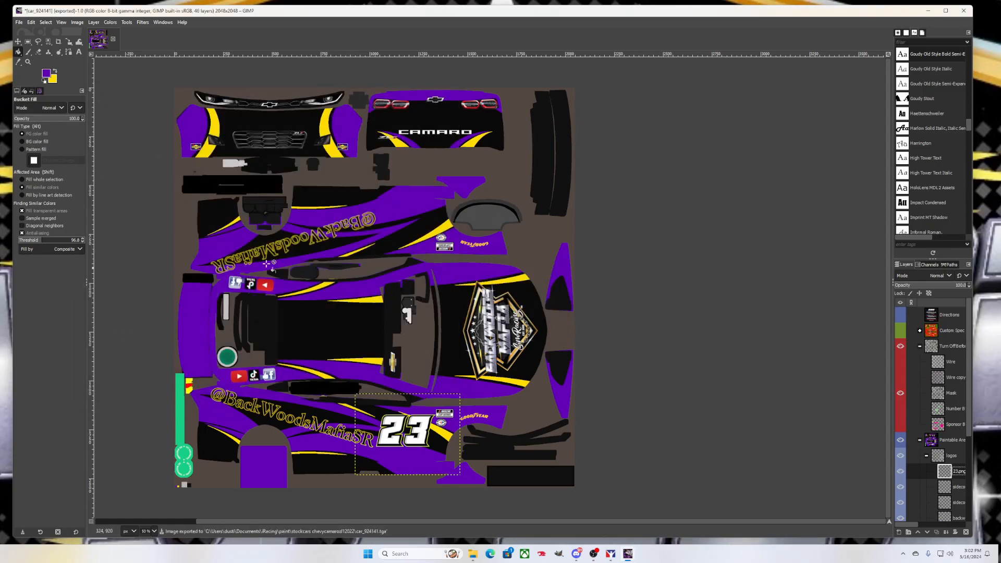
Rotate the purple Camaro preview, then delete the exported car TGA from the stockcars folder
{"action": "left_click", "coordinate": [611, 554]}
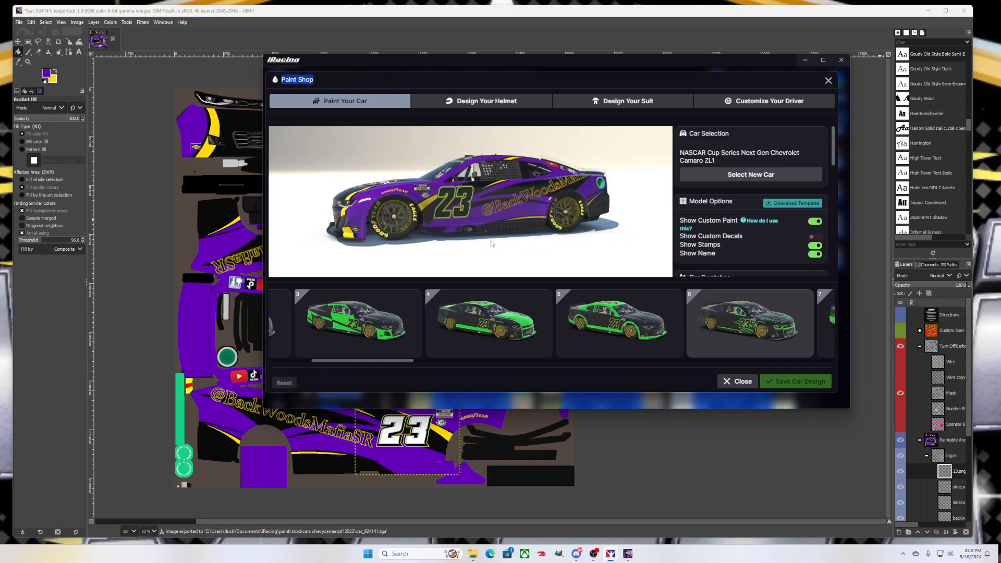
{"action": "left_click_drag", "start_coordinate": [454, 222], "coordinate": [601, 229]}
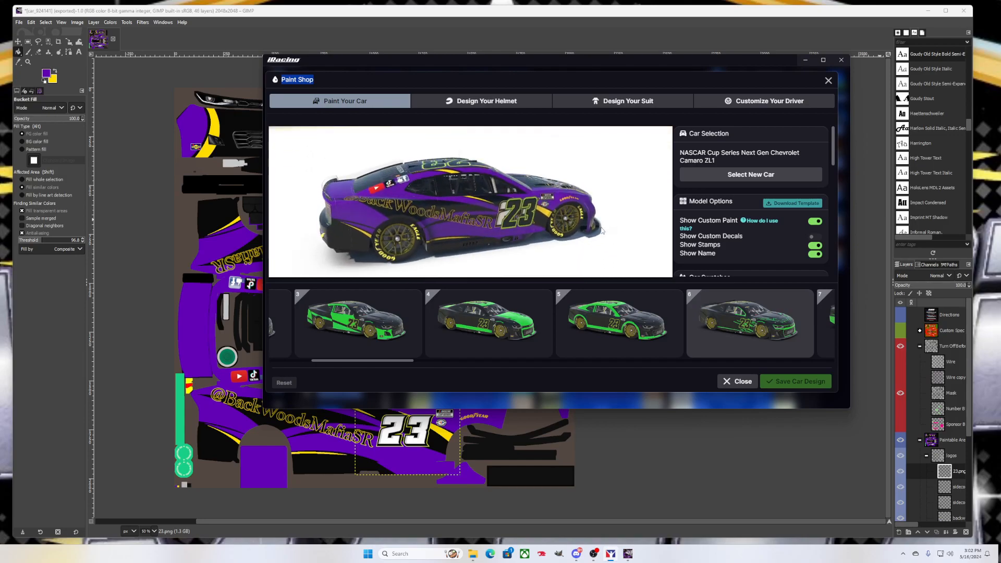
{"action": "left_click", "coordinate": [478, 556]}
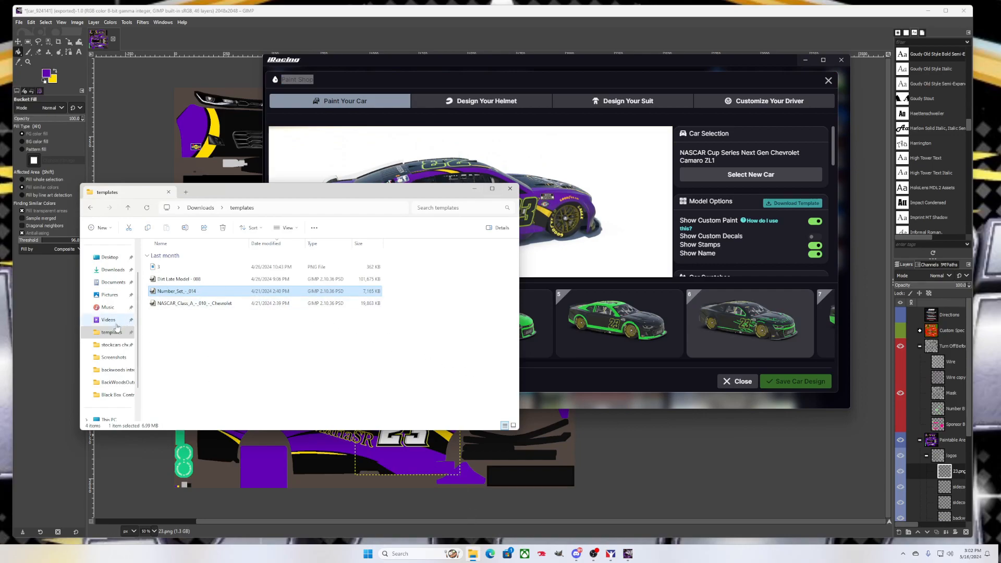
{"action": "left_click", "coordinate": [119, 345]}
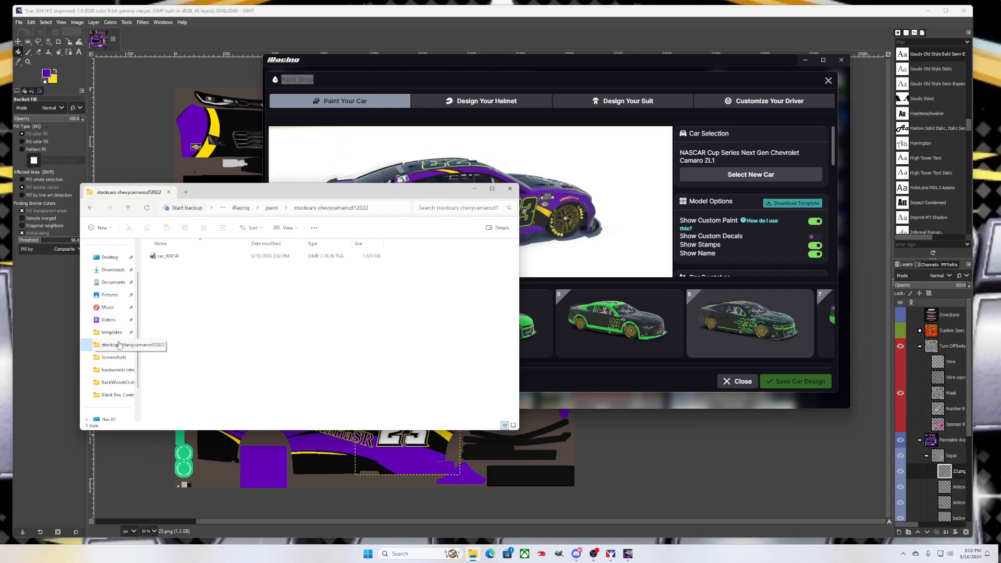
{"action": "left_click", "coordinate": [169, 259]}
{"action": "left_click", "coordinate": [226, 229]}
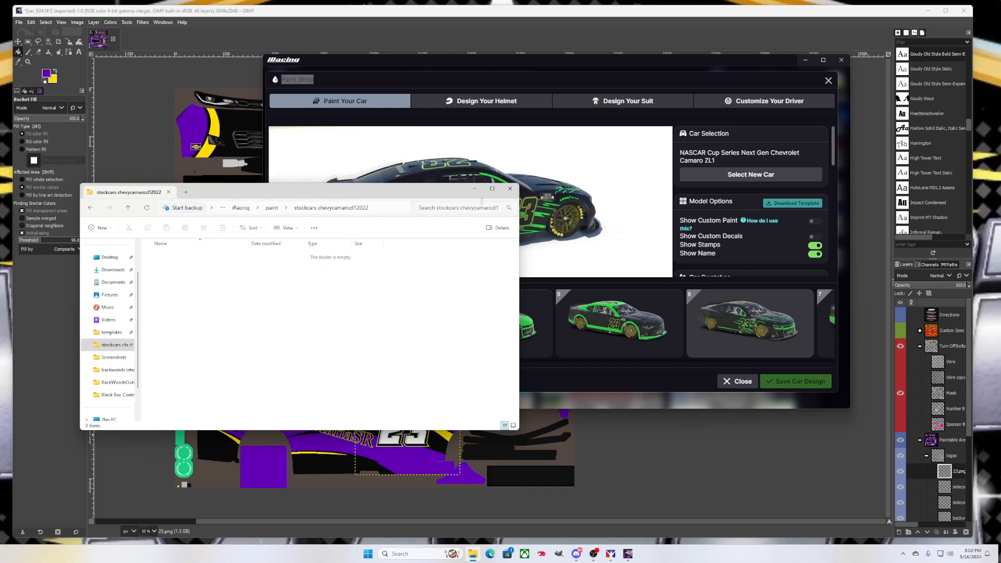
{"action": "left_click", "coordinate": [523, 215]}
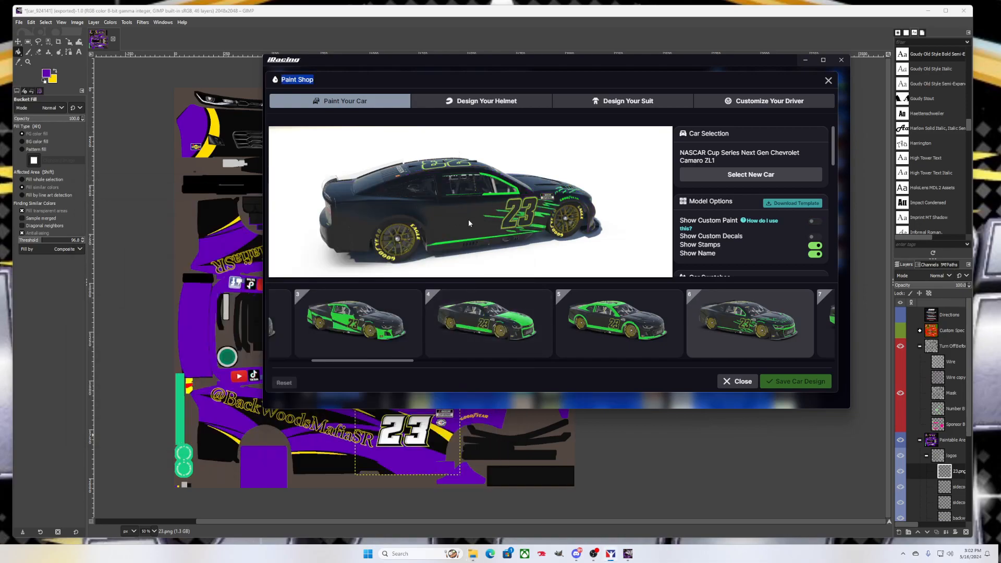
{"action": "left_click", "coordinate": [19, 23]}
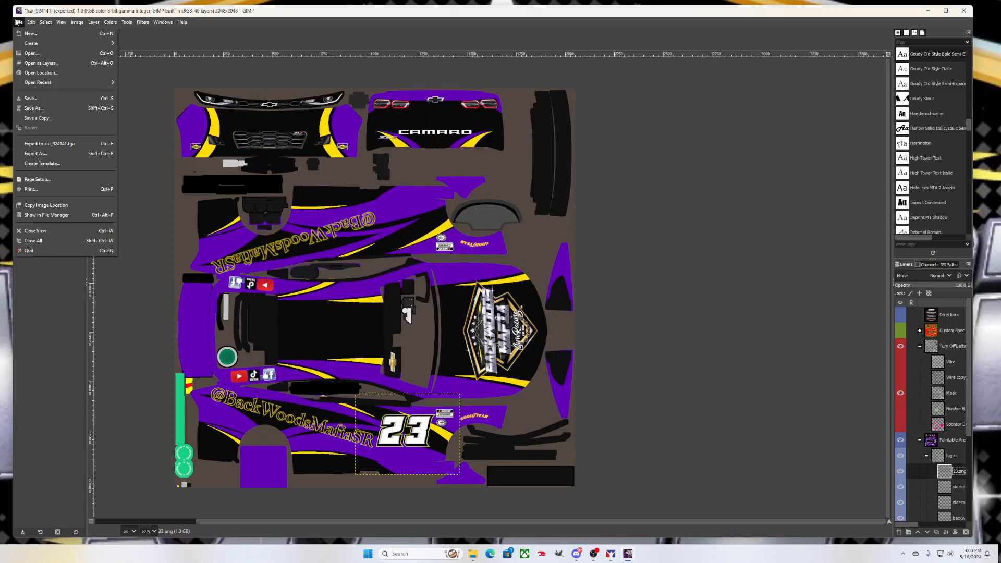
Re-export the livery as the car TGA into the recently used stockcars chevycamarozl12022 folder
{"action": "left_click", "coordinate": [48, 154]}
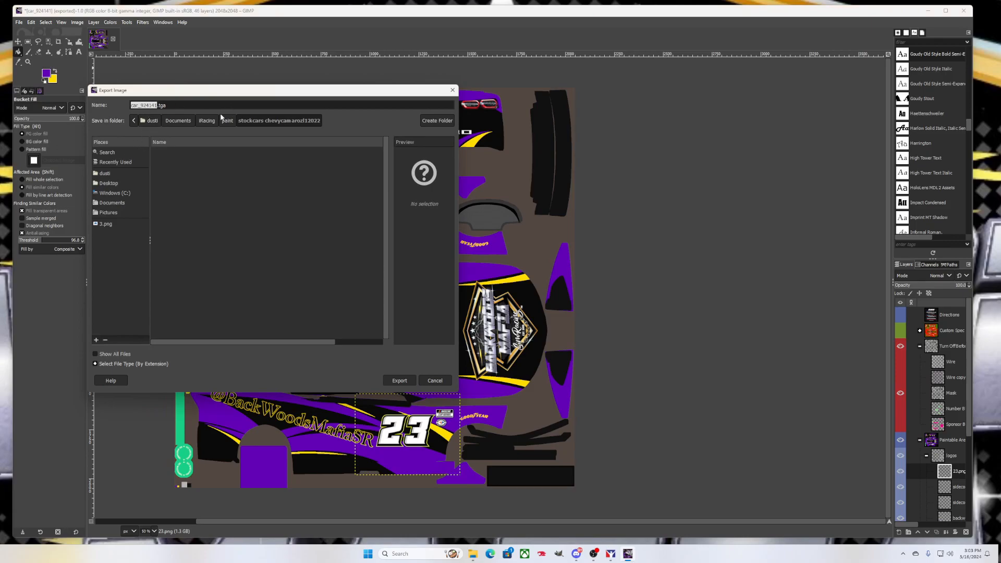
{"action": "left_click", "coordinate": [115, 163]}
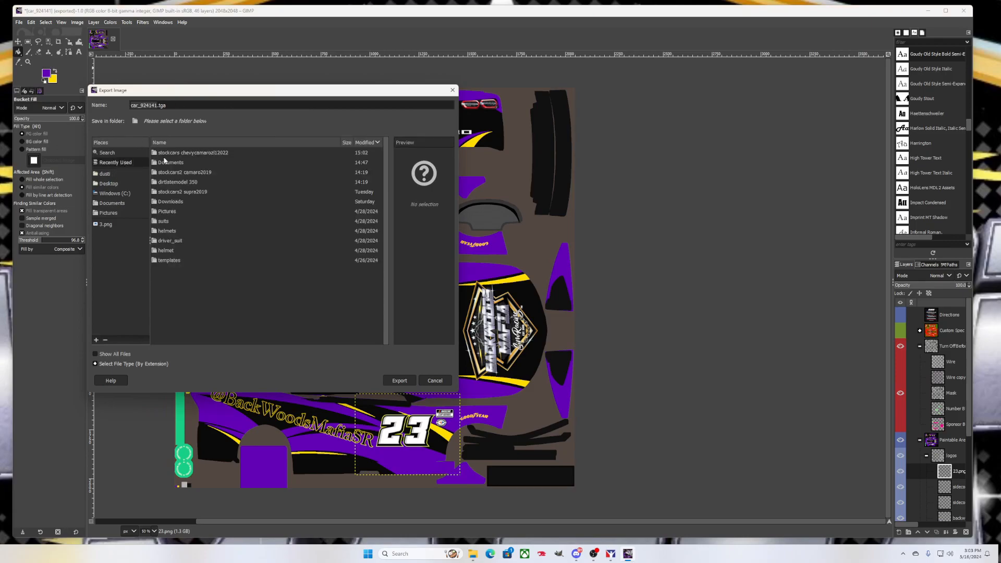
{"action": "double_click", "coordinate": [200, 153]}
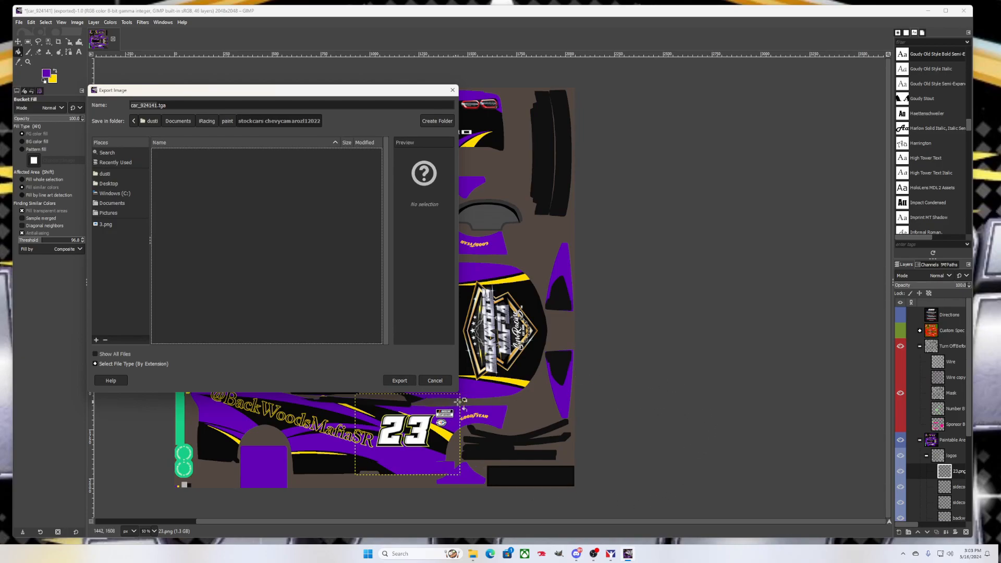
{"action": "left_click", "coordinate": [405, 381]}
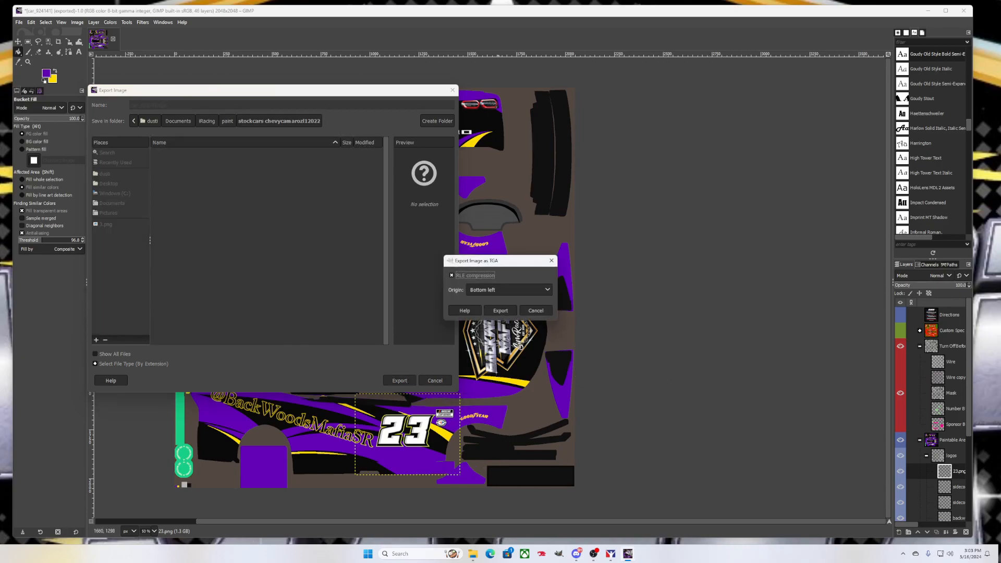
{"action": "left_click", "coordinate": [514, 312]}
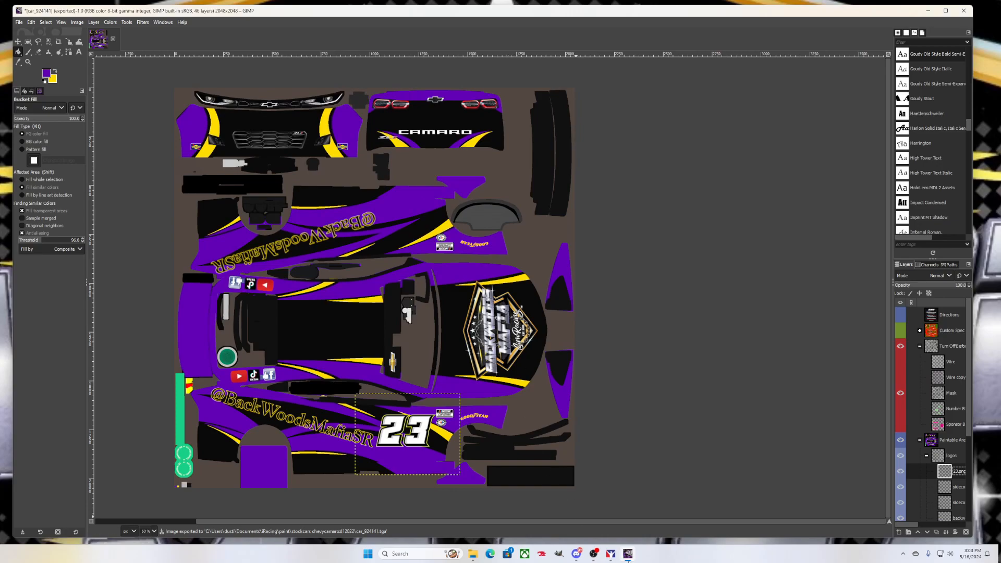
{"action": "left_click", "coordinate": [611, 555]}
Turn off Show Stamps, view the purple car's left and right sides, then minimize Paint Shop
{"action": "left_click_drag", "start_coordinate": [446, 237], "coordinate": [368, 209]}
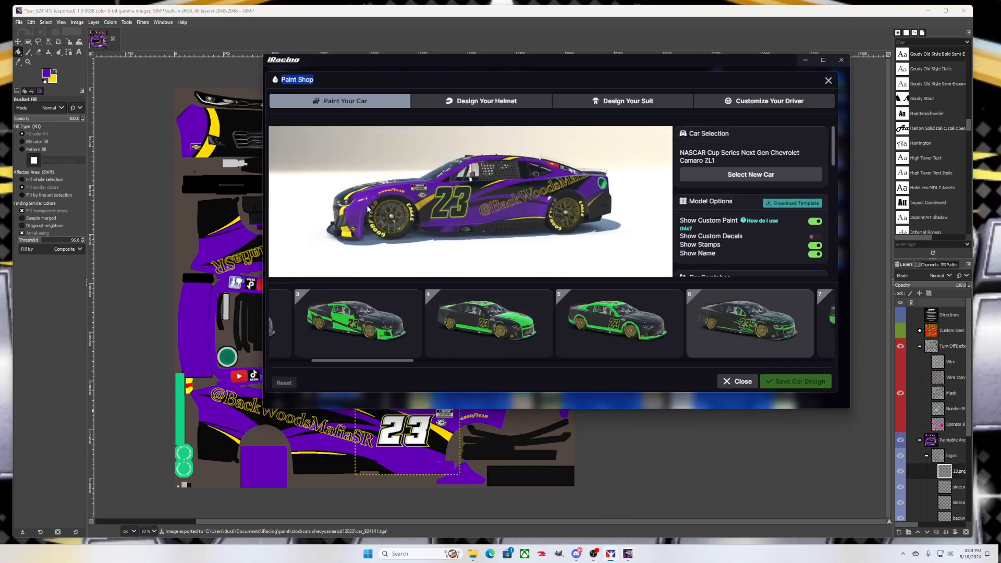
{"action": "left_click", "coordinate": [817, 247]}
{"action": "left_click_drag", "start_coordinate": [552, 238], "coordinate": [668, 246]}
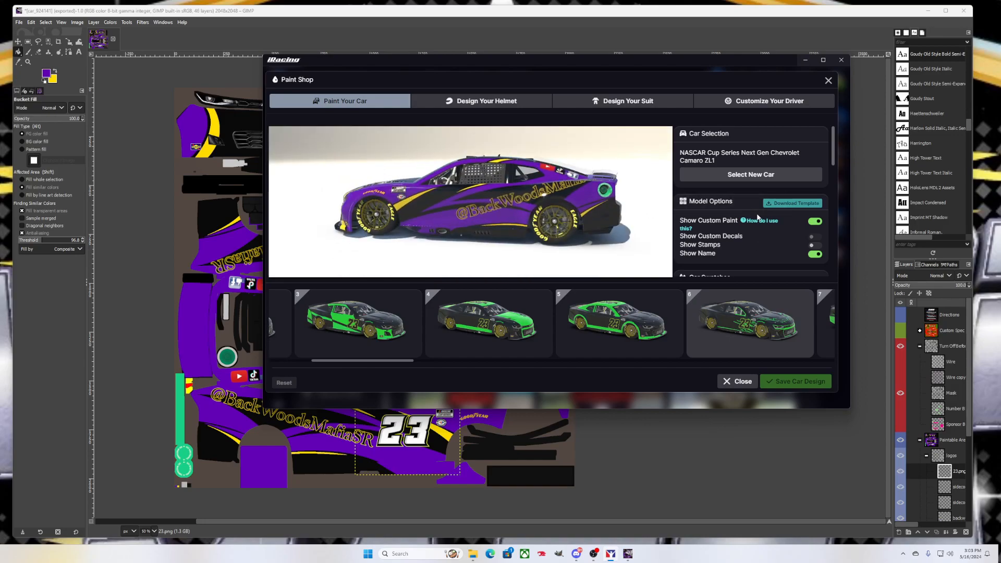
{"action": "scroll", "coordinate": [755, 211], "scroll_direction": "down", "scroll_amount": 5}
{"action": "scroll", "coordinate": [755, 210], "scroll_direction": "down", "scroll_amount": 3}
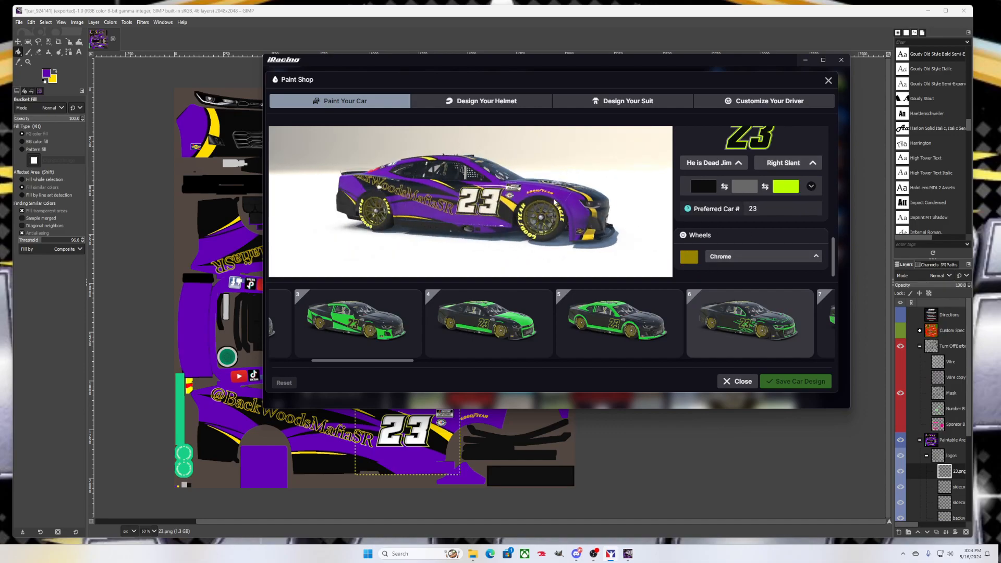
{"action": "left_click", "coordinate": [806, 60]}
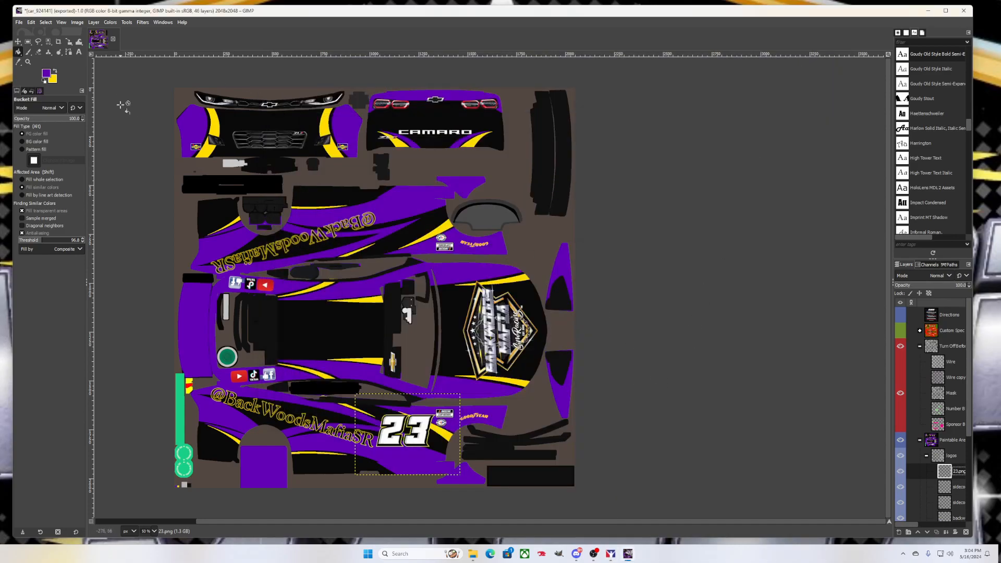
{"action": "left_click", "coordinate": [18, 23]}
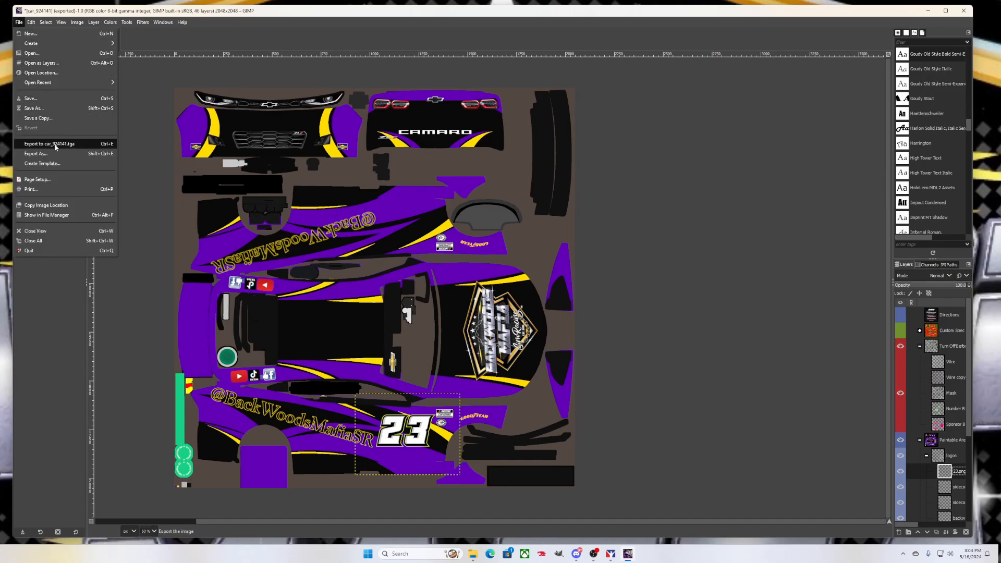
Save the livery as purplebackwoodscar.xcf in the Documents folder
{"action": "left_click", "coordinate": [45, 107]}
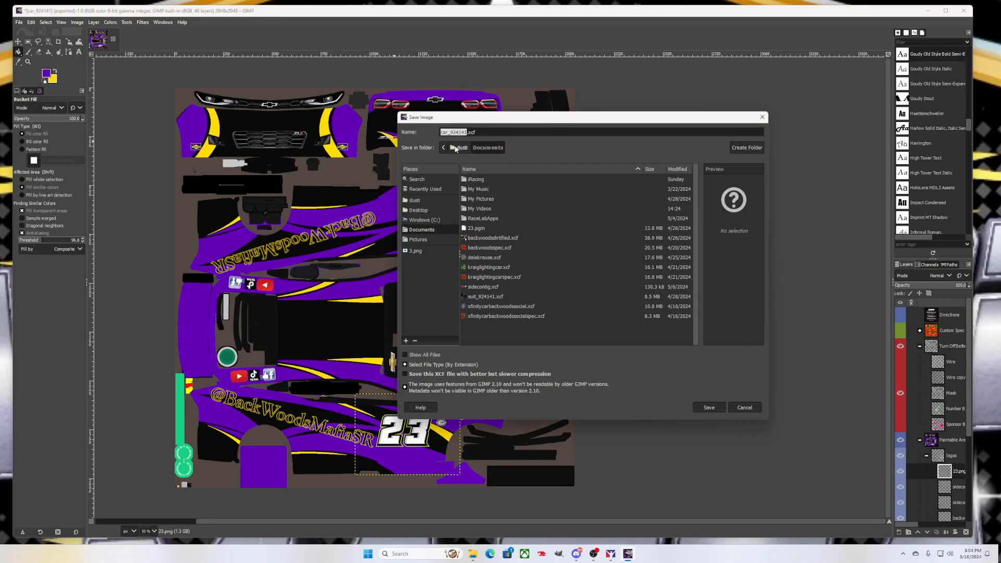
{"action": "type", "text": "pur"}
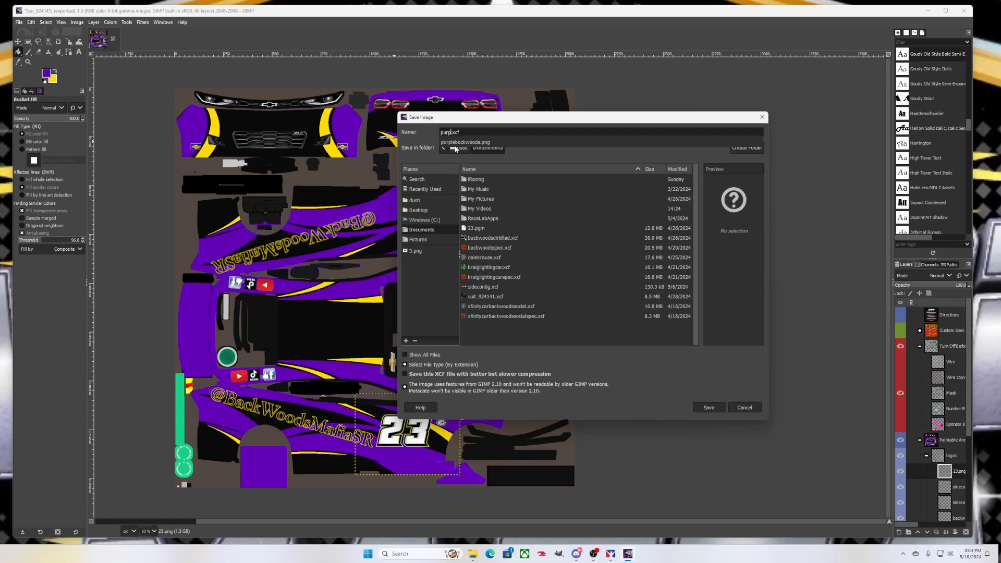
{"action": "type", "text": "plebackwoodscar"}
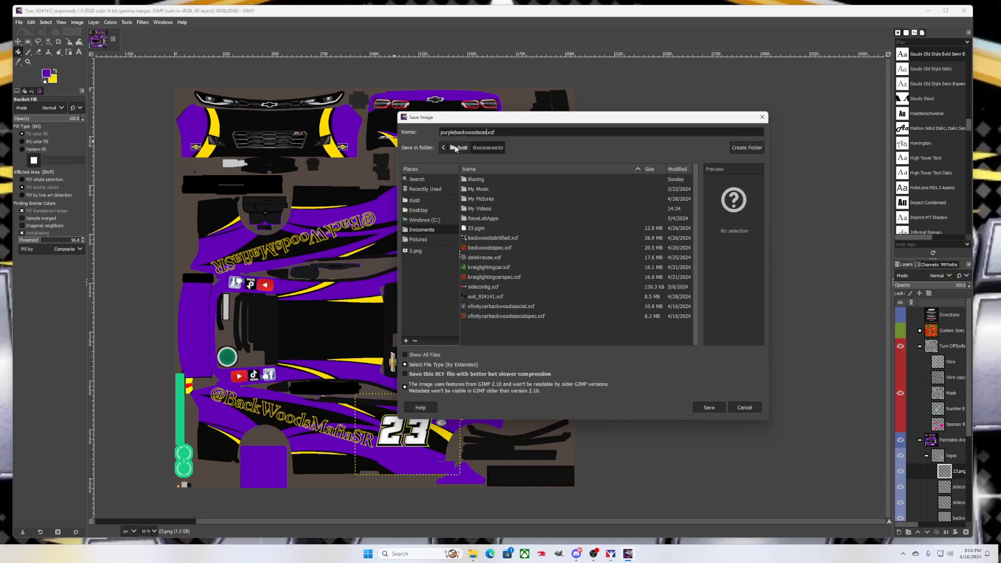
{"action": "left_click", "coordinate": [720, 407]}
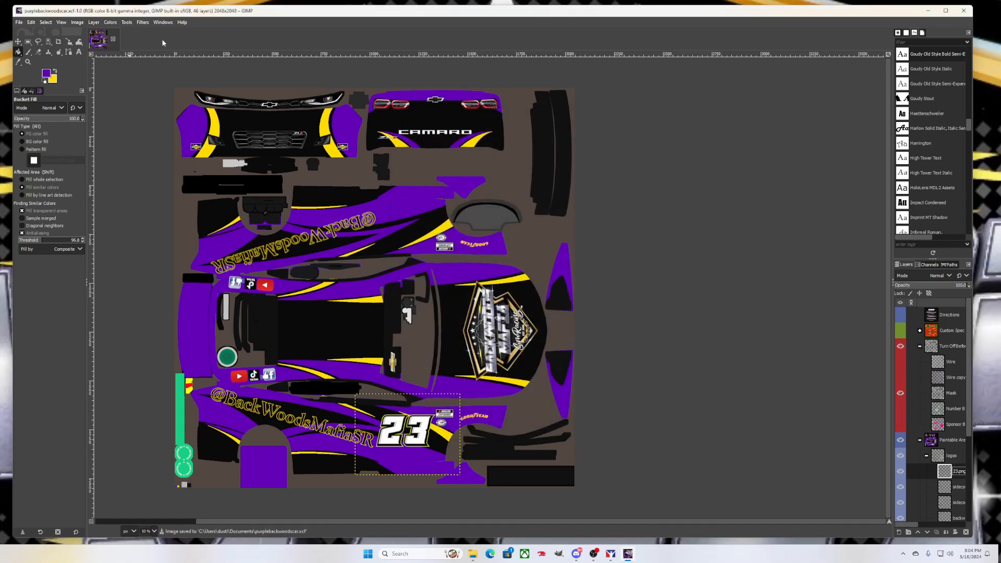
{"action": "left_click", "coordinate": [18, 23]}
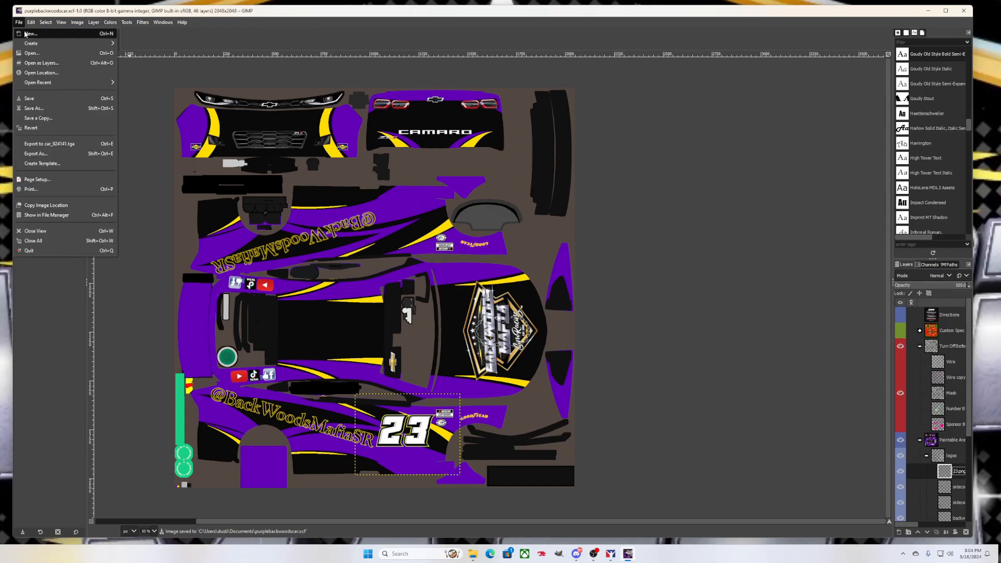
Open purplebackwoodscar.xcf, turn on the Custom Spec layer, and collapse the Turn OffBefore group
{"action": "left_click", "coordinate": [36, 56]}
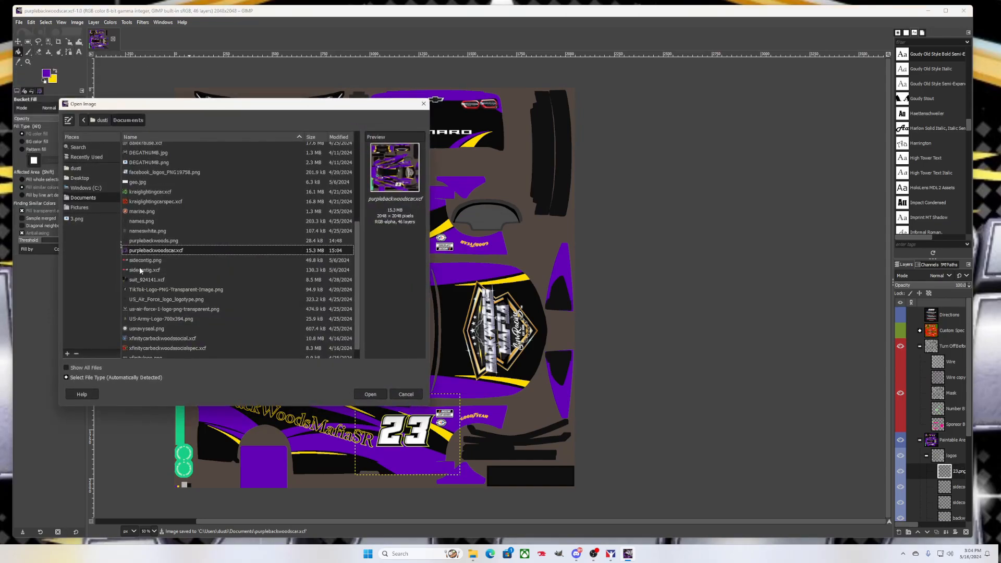
{"action": "left_click", "coordinate": [375, 394]}
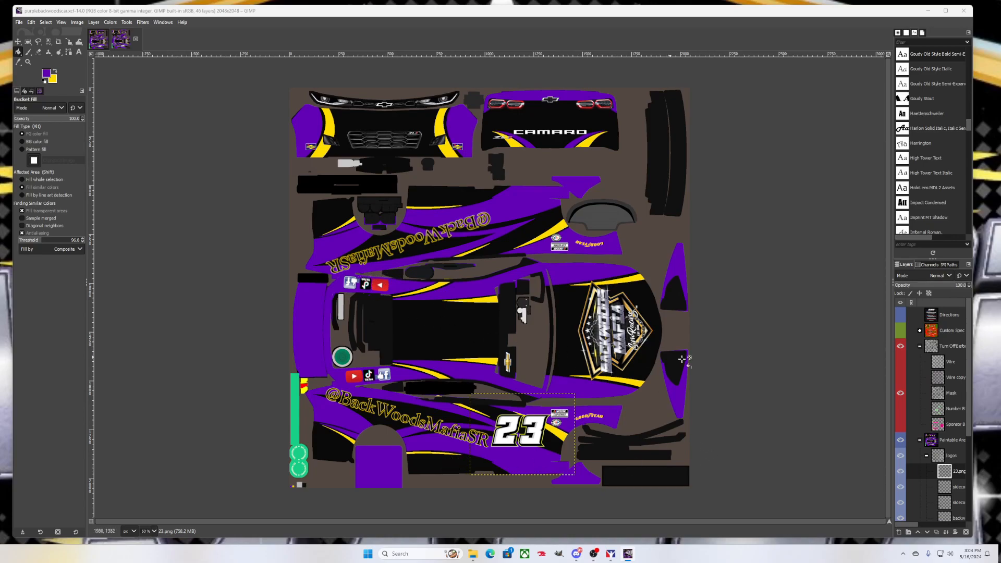
{"action": "left_click", "coordinate": [901, 332]}
{"action": "left_click", "coordinate": [921, 346]}
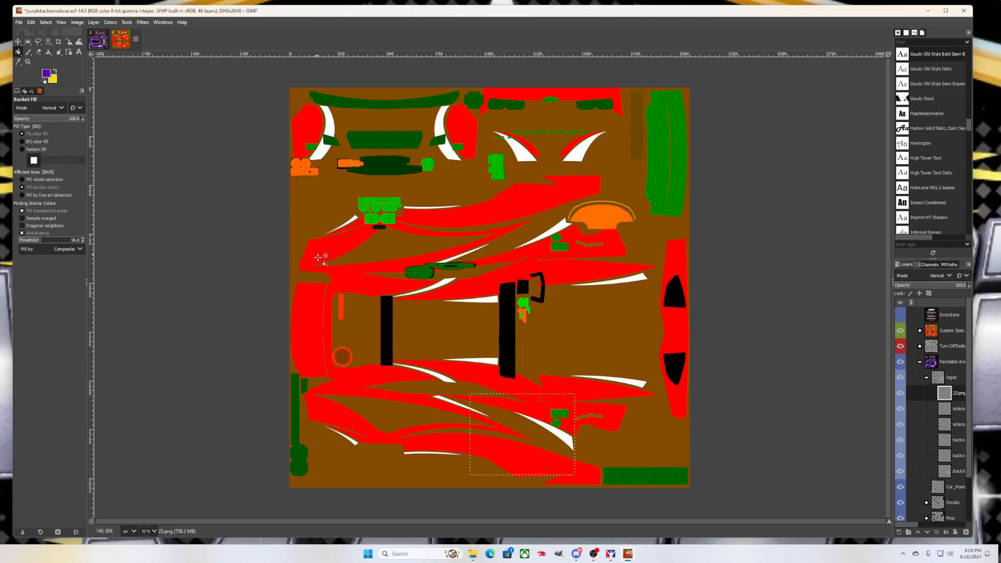
Drag Custom Spec Map below Turn OffBefore, expand it, and test the 2 copy layer's visibility
{"action": "left_click", "coordinate": [921, 364]}
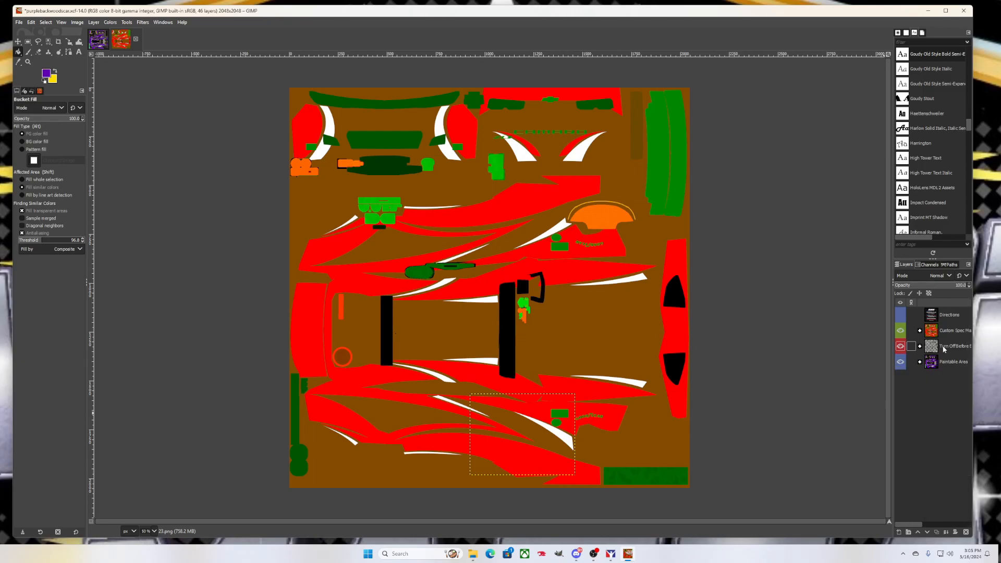
{"action": "left_click_drag", "start_coordinate": [944, 331], "coordinate": [947, 355]}
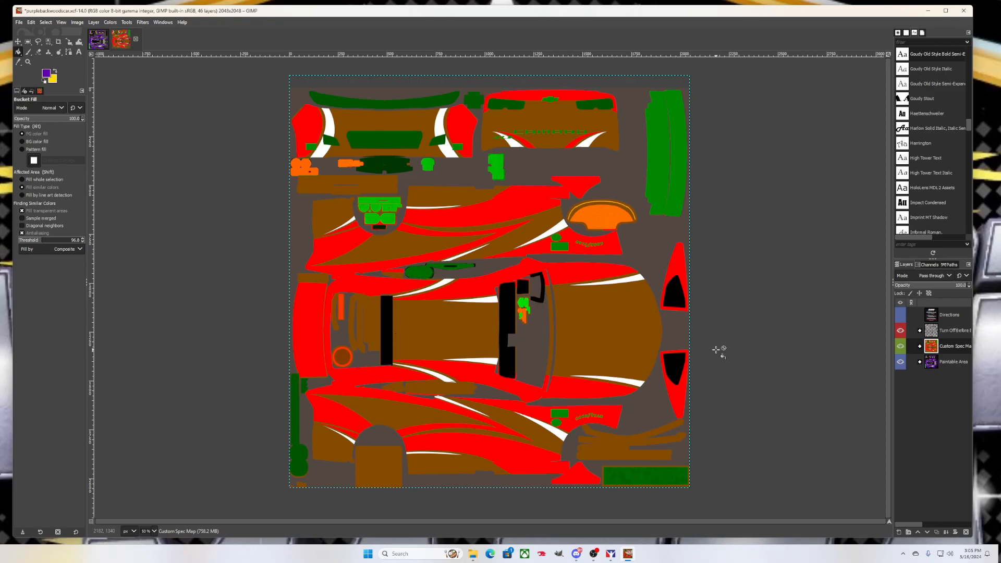
{"action": "left_click", "coordinate": [920, 347]}
{"action": "scroll", "coordinate": [929, 378], "scroll_direction": "down", "scroll_amount": 1}
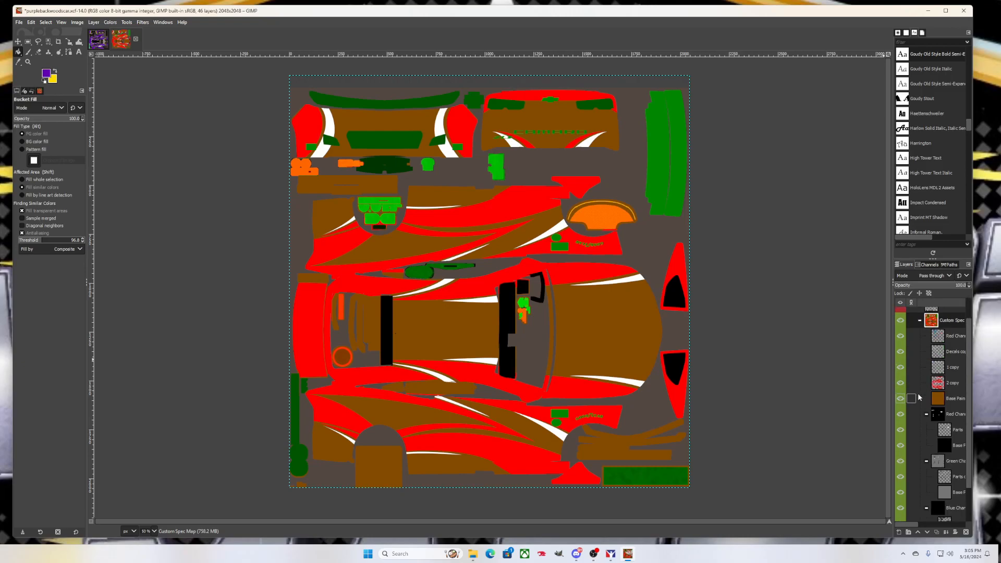
{"action": "left_click", "coordinate": [900, 384]}
{"action": "left_click", "coordinate": [899, 385]}
{"action": "left_click", "coordinate": [937, 368]}
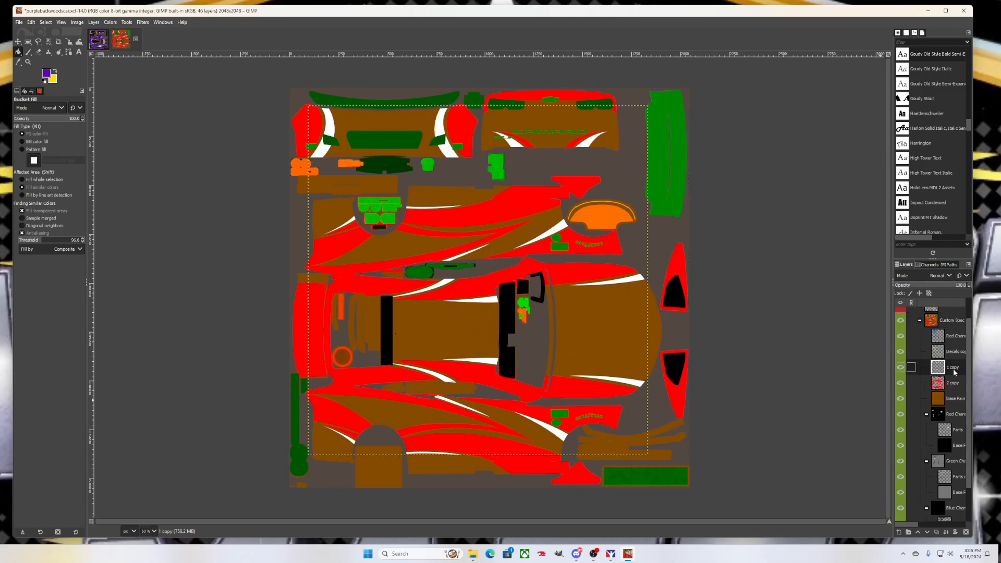
Select Red Channel Metallic #1, Decals copy, 1 copy and 2 copy layers in turn
{"action": "scroll", "coordinate": [929, 425], "scroll_direction": "down", "scroll_amount": 2}
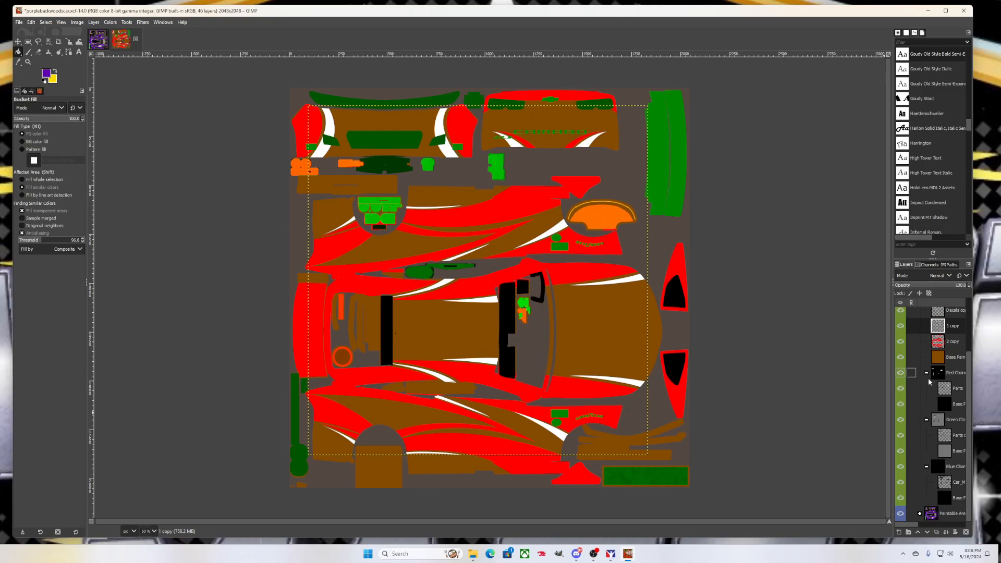
{"action": "scroll", "coordinate": [930, 381], "scroll_direction": "up", "scroll_amount": 1}
{"action": "scroll", "coordinate": [927, 377], "scroll_direction": "up", "scroll_amount": 1}
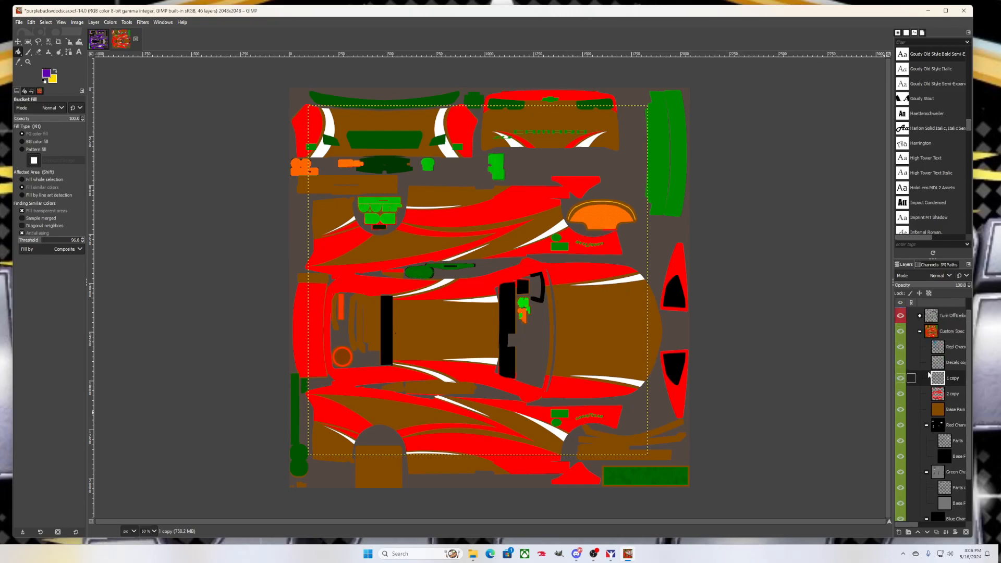
{"action": "left_click", "coordinate": [953, 346]}
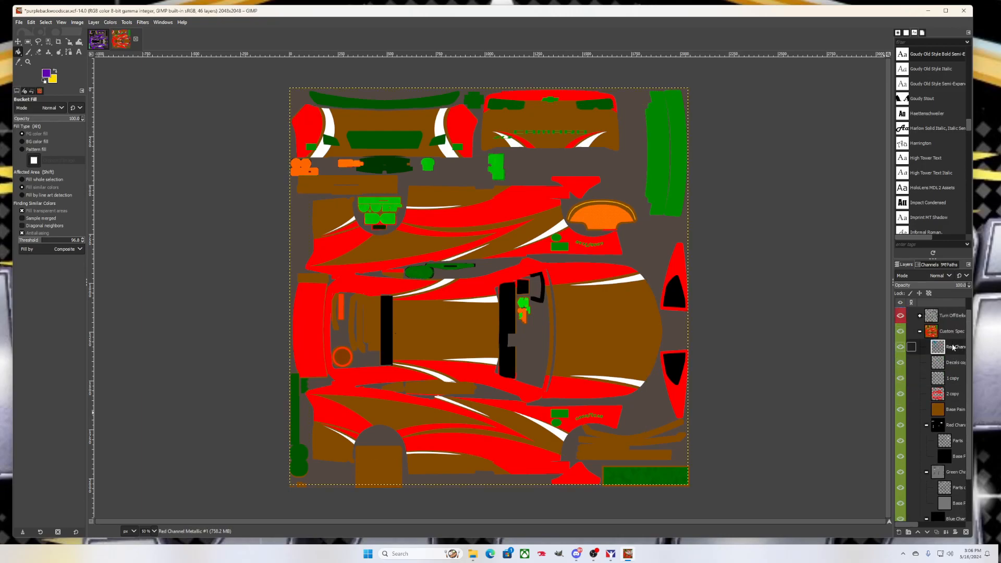
{"action": "left_click", "coordinate": [952, 363]}
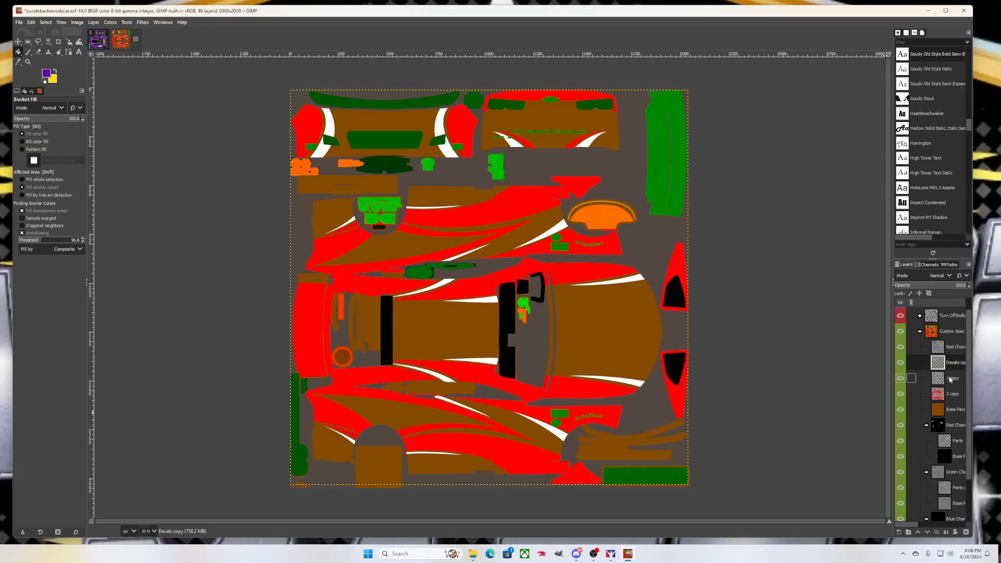
{"action": "left_click", "coordinate": [951, 379]}
{"action": "left_click", "coordinate": [949, 395]}
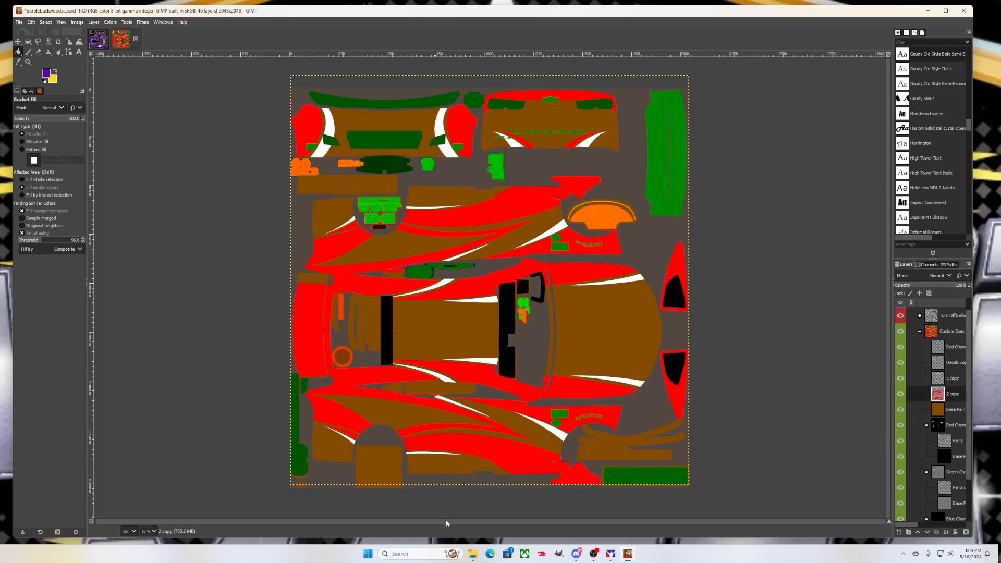
Rotate the iRacing preview to view the purple 23 car's side, then minimize Paint Shop
{"action": "left_click", "coordinate": [612, 557]}
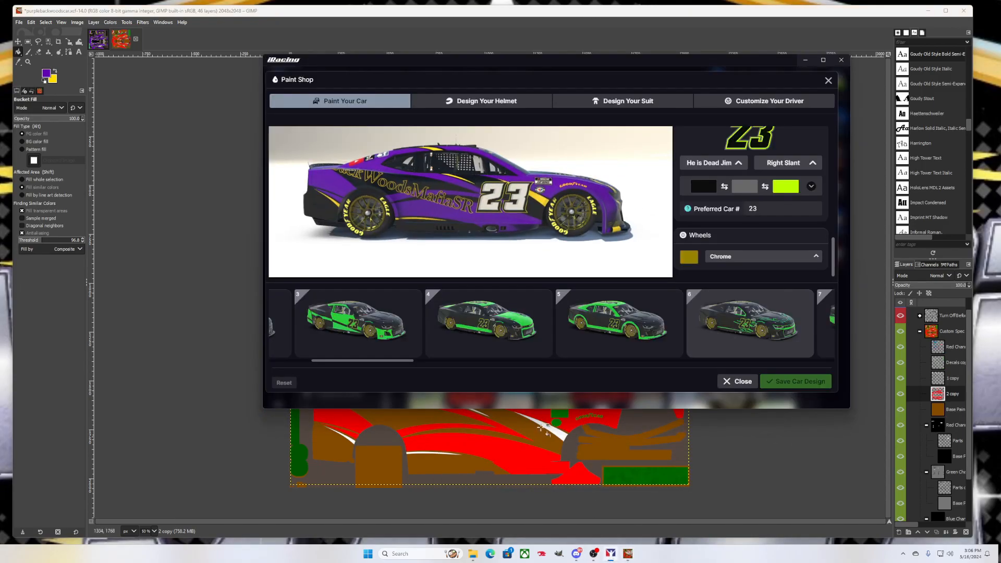
{"action": "mouse_move", "coordinate": [521, 244]}
{"action": "left_mouse_down"}
{"action": "mouse_move", "coordinate": [553, 213]}
{"action": "mouse_move", "coordinate": [594, 209]}
{"action": "mouse_move", "coordinate": [607, 229]}
{"action": "mouse_move", "coordinate": [575, 248]}
{"action": "mouse_move", "coordinate": [490, 202]}
{"action": "left_mouse_up"}
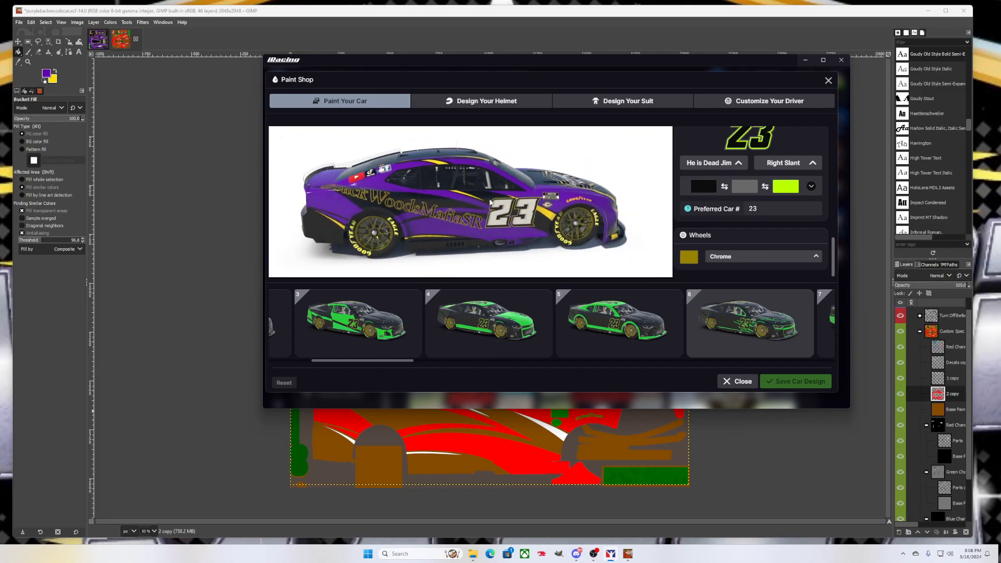
{"action": "left_click", "coordinate": [806, 59]}
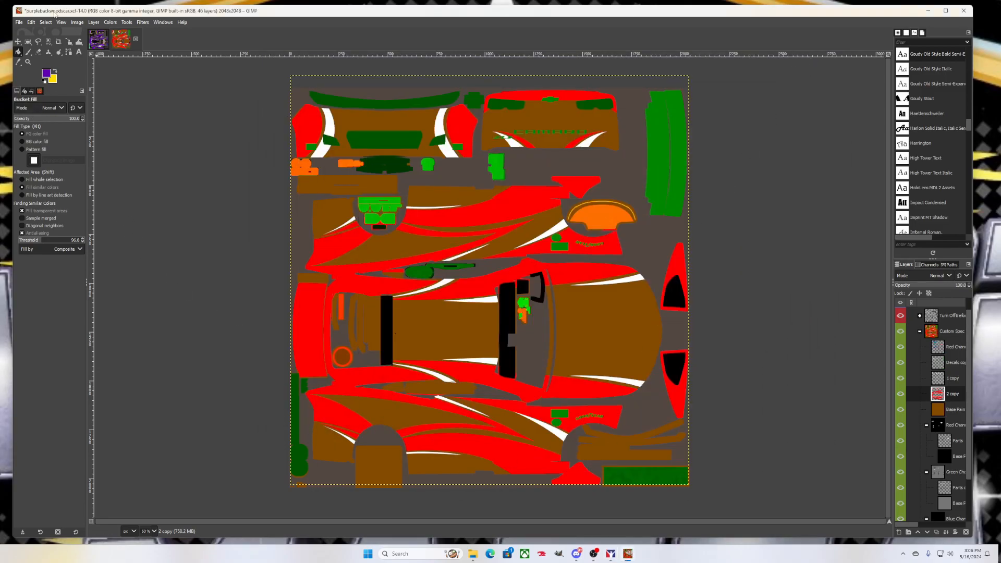
Export the spec map as car_spec_<member ID>.tga into the recent stockcars chevycamarozl12022 folder
{"action": "left_click", "coordinate": [18, 23]}
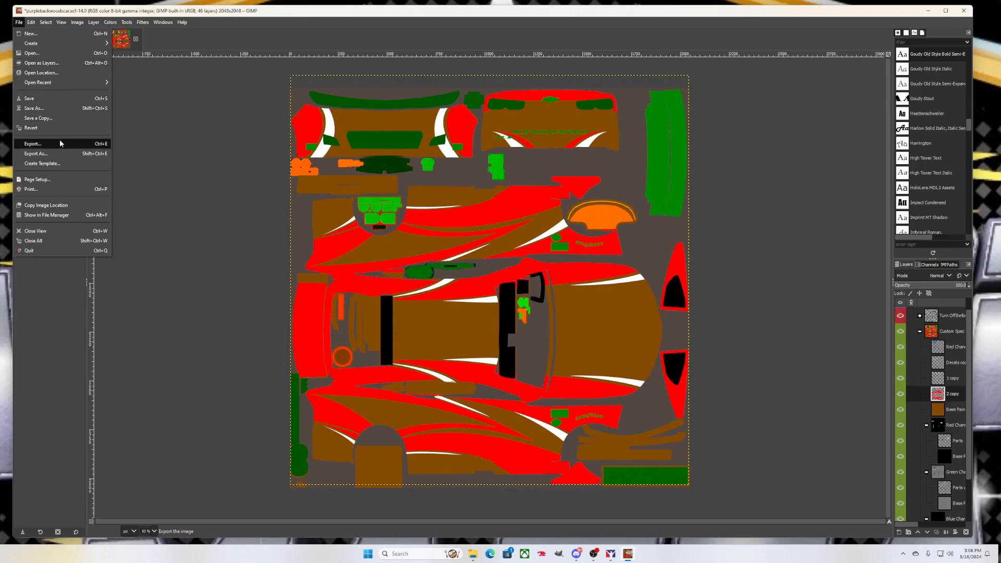
{"action": "left_click", "coordinate": [36, 154]}
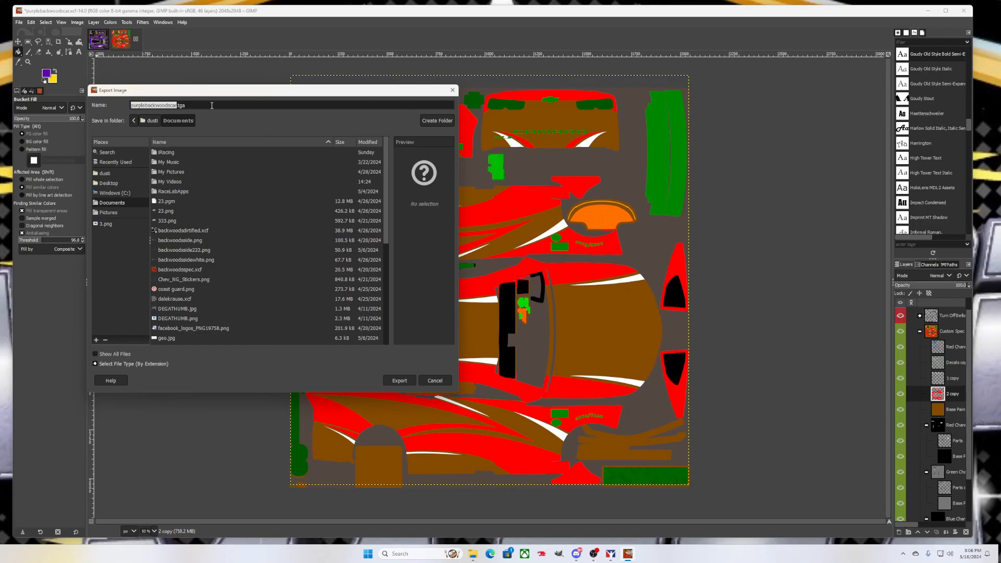
{"action": "type", "text": "car_spec_924141"}
{"action": "left_click", "coordinate": [121, 163]}
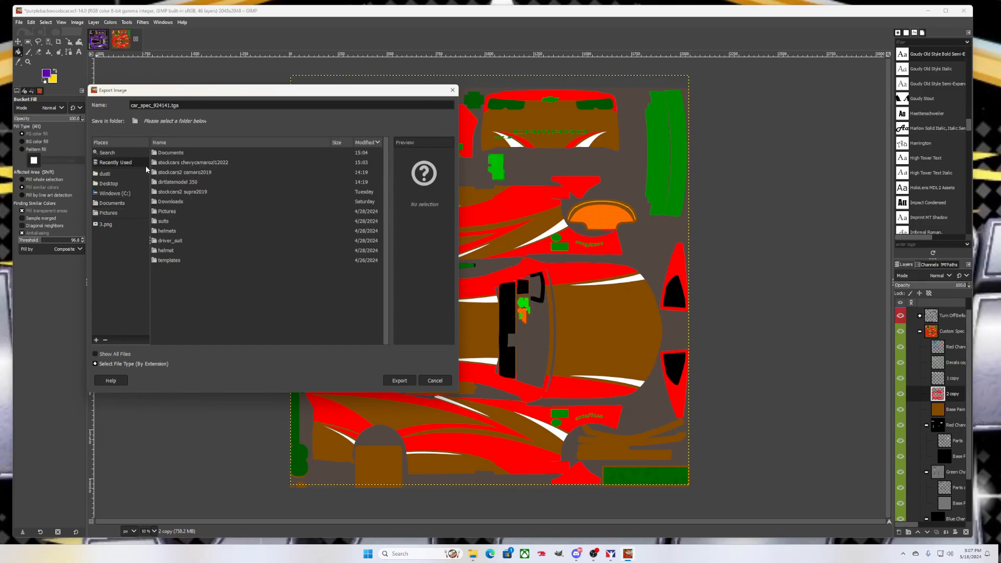
{"action": "double_click", "coordinate": [187, 165]}
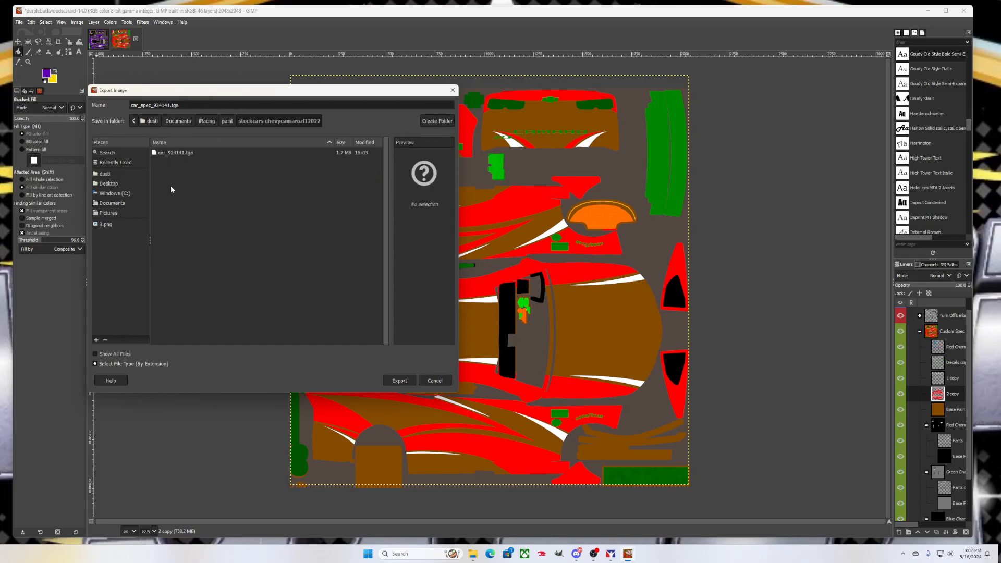
{"action": "left_click", "coordinate": [399, 380]}
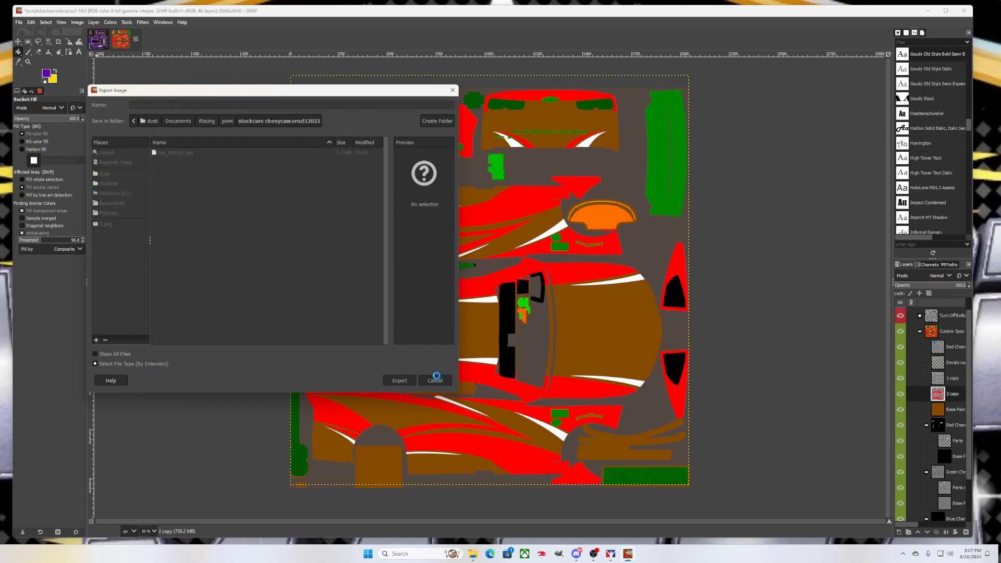
{"action": "left_click", "coordinate": [499, 311]}
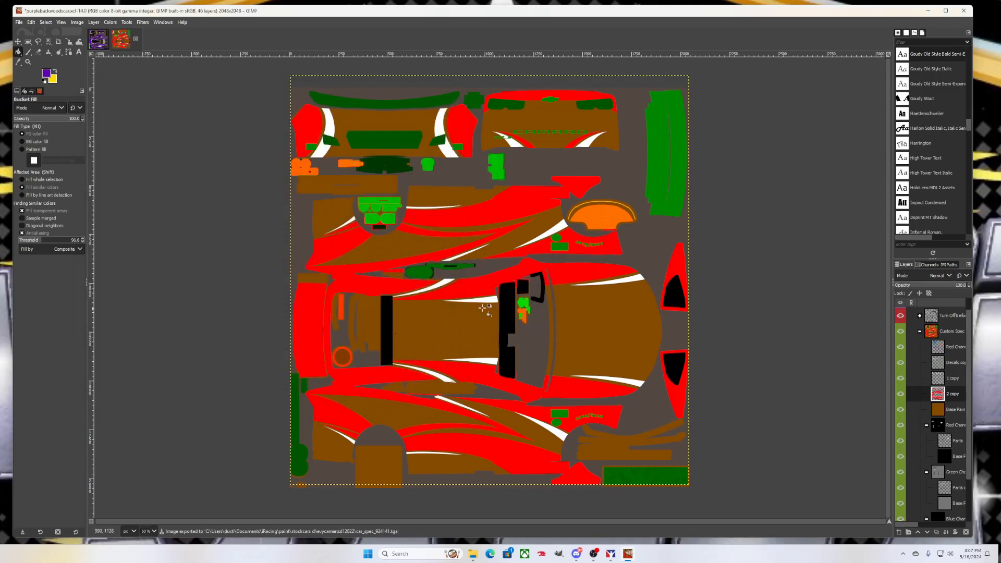
Rotate the Paint Shop preview of the purple #23 car to a left-side view
{"action": "left_click", "coordinate": [613, 556]}
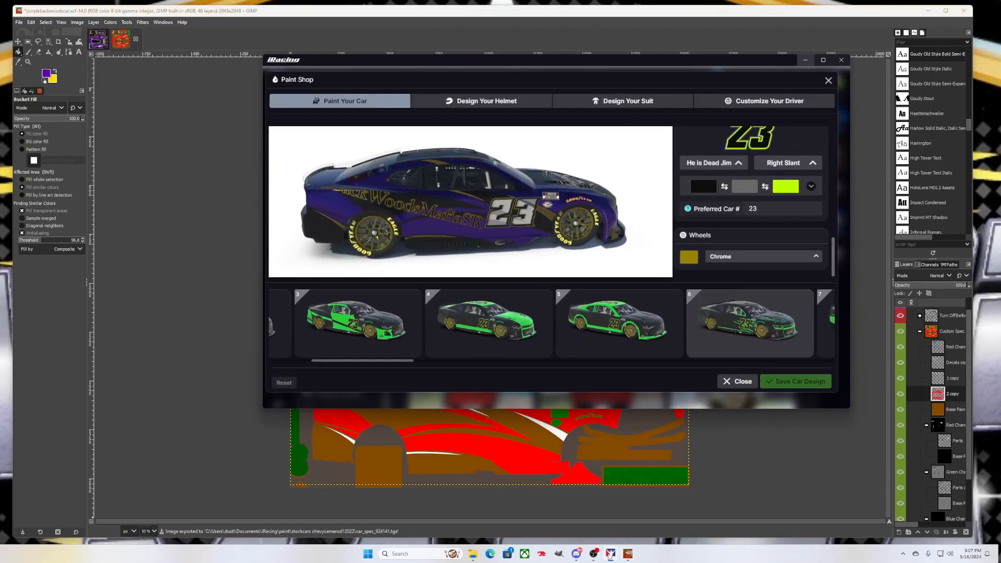
{"action": "left_click_drag", "start_coordinate": [423, 241], "coordinate": [498, 228]}
{"action": "scroll", "coordinate": [395, 225], "scroll_direction": "up", "scroll_amount": 5}
{"action": "scroll", "coordinate": [424, 223], "scroll_direction": "down", "scroll_amount": 4}
{"action": "left_click_drag", "start_coordinate": [412, 212], "coordinate": [518, 218]}
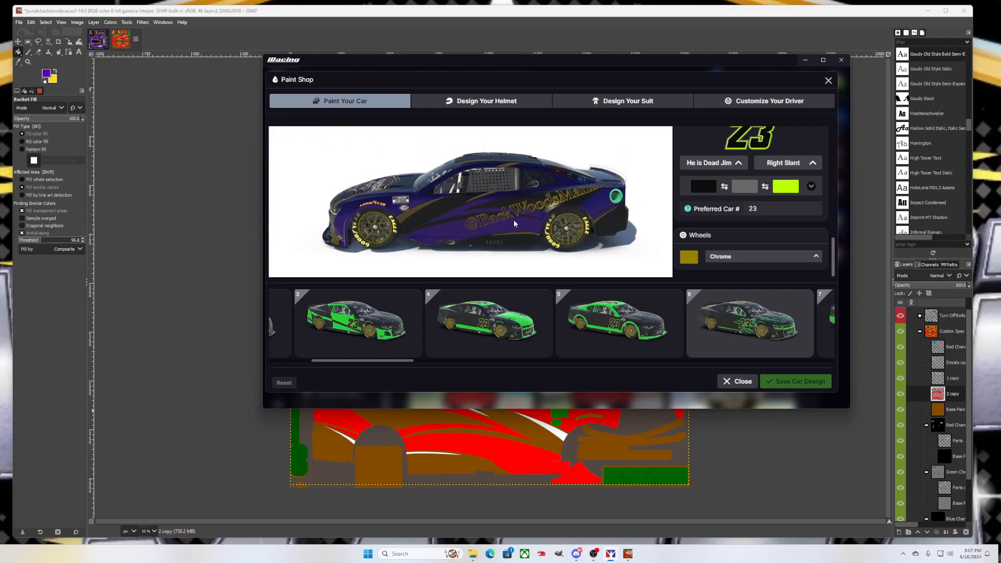
{"action": "scroll", "coordinate": [488, 222], "scroll_direction": "up", "scroll_amount": 5}
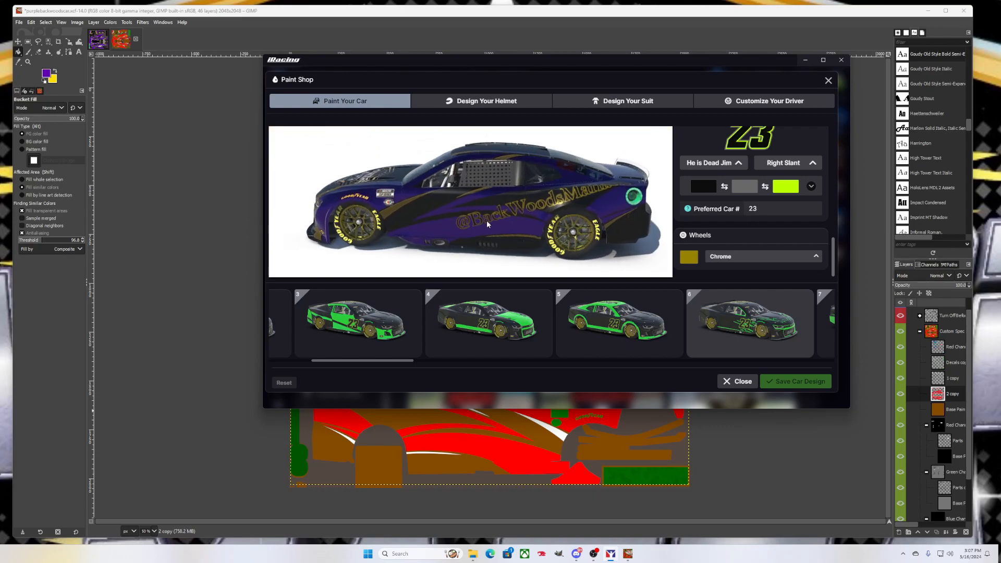
Tilt and turn the car to check the 23 door number and a rear three-quarter view, then go back to GIMP
{"action": "left_click_drag", "start_coordinate": [522, 226], "coordinate": [525, 215]}
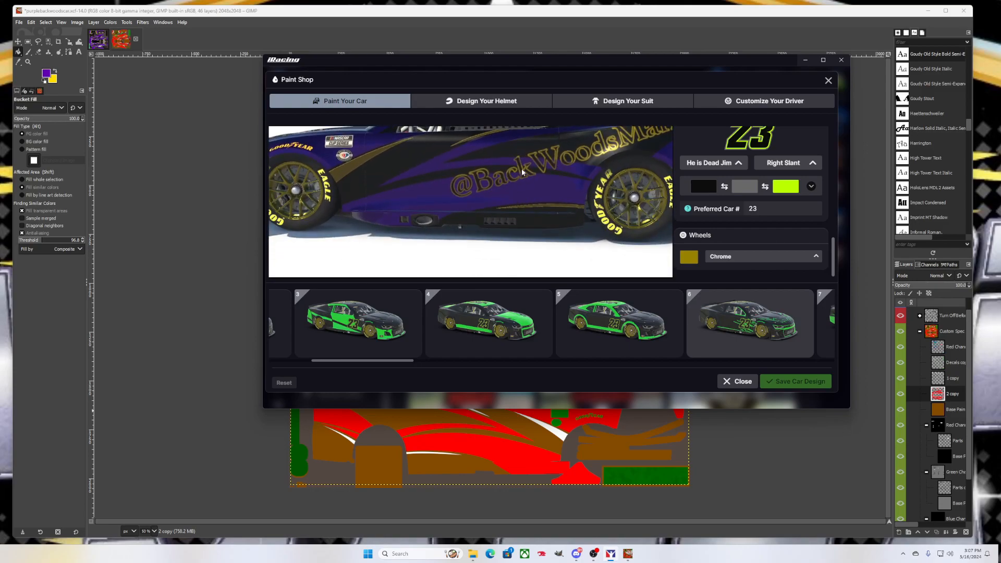
{"action": "left_click_drag", "start_coordinate": [496, 194], "coordinate": [479, 193]}
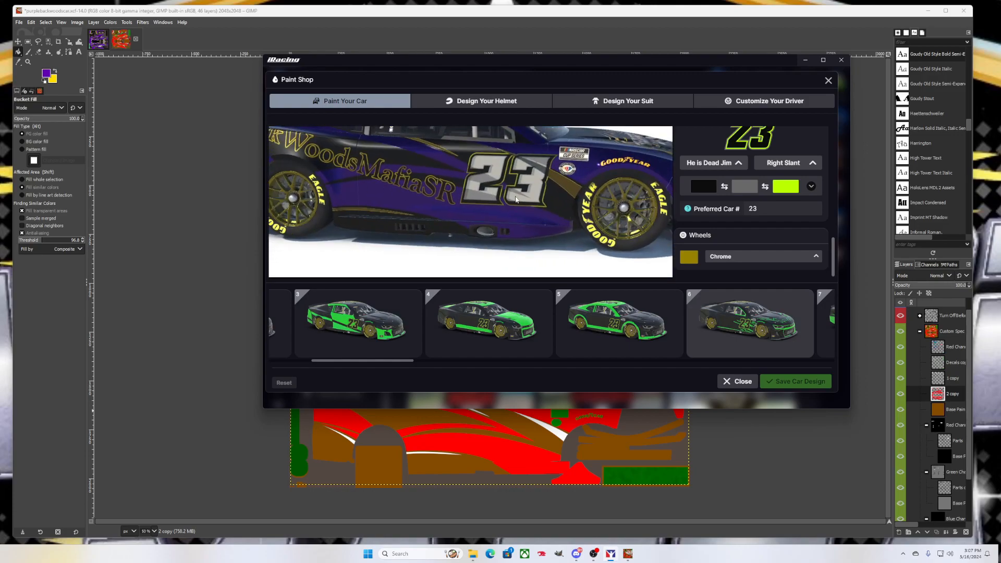
{"action": "scroll", "coordinate": [463, 180], "scroll_direction": "down", "scroll_amount": 5}
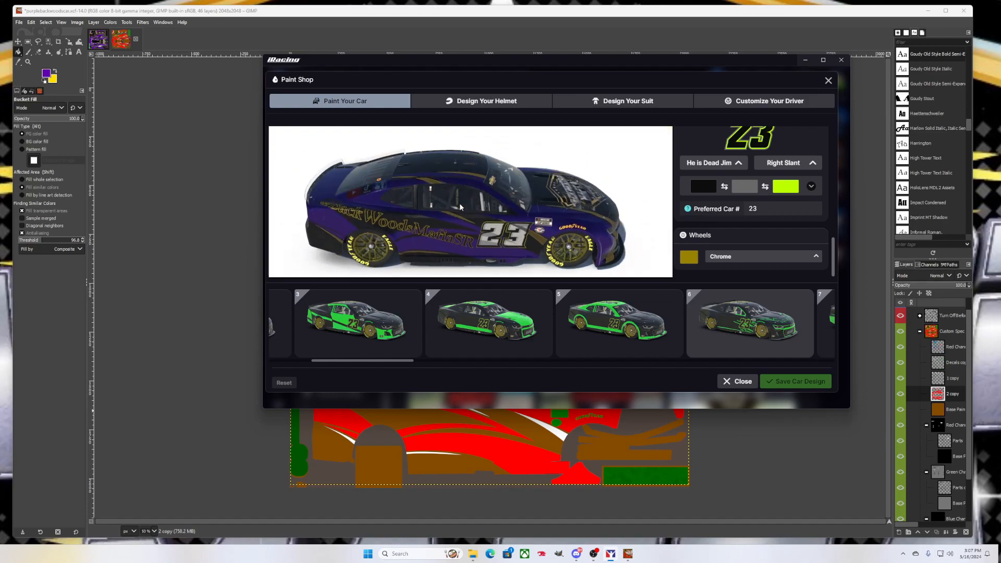
{"action": "left_click_drag", "start_coordinate": [455, 196], "coordinate": [563, 203]}
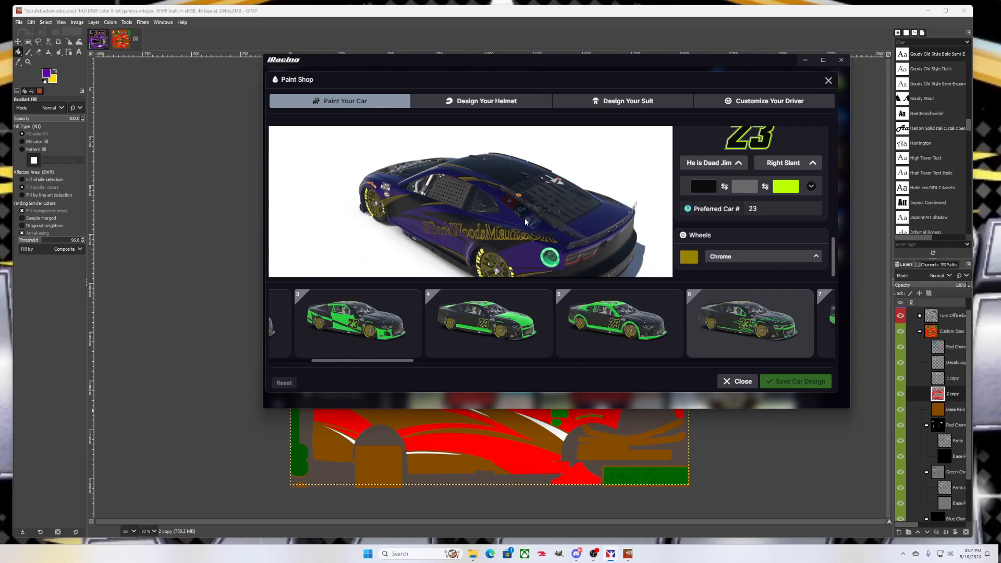
{"action": "scroll", "coordinate": [527, 220], "scroll_direction": "up", "scroll_amount": 4}
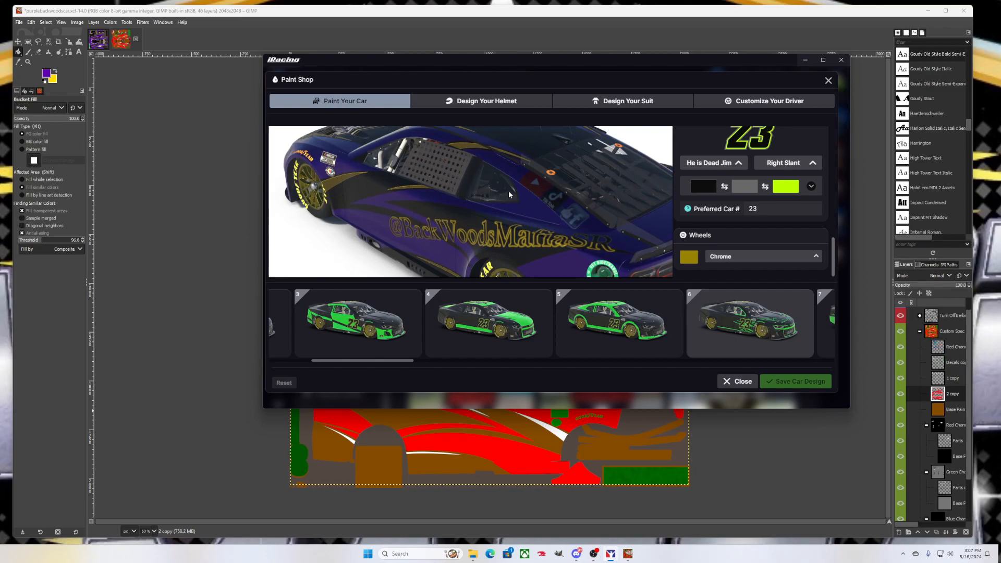
{"action": "left_click", "coordinate": [103, 46]}
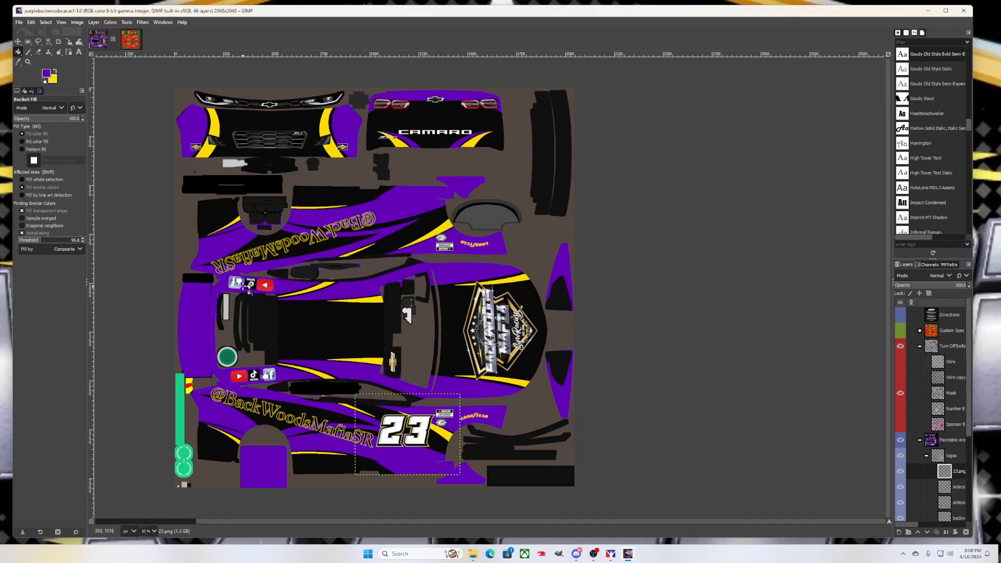
Scale the social-icons decal layer down to 224x137 pixels
{"action": "left_click", "coordinate": [69, 42]}
{"action": "left_click", "coordinate": [257, 290]}
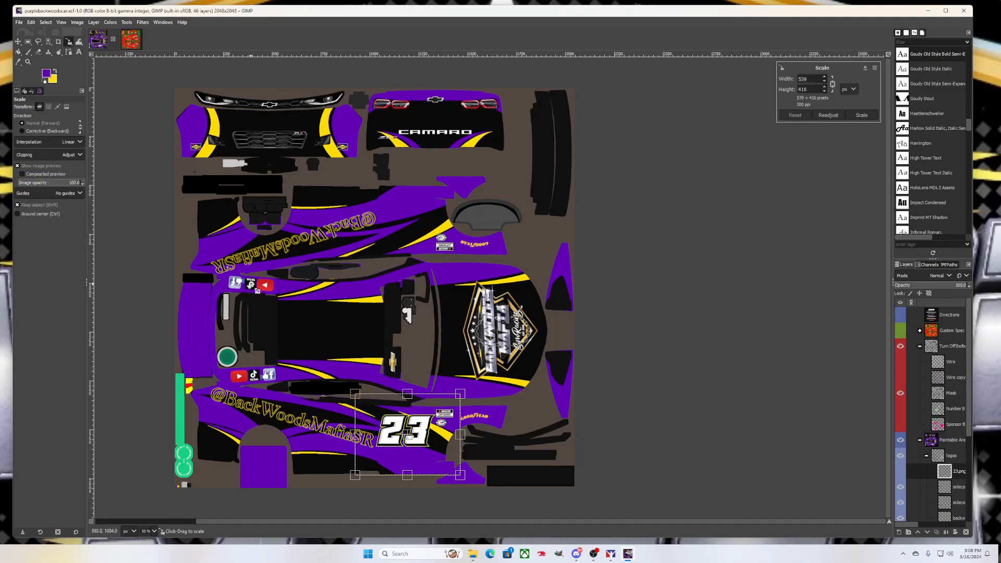
{"action": "left_click", "coordinate": [957, 490]}
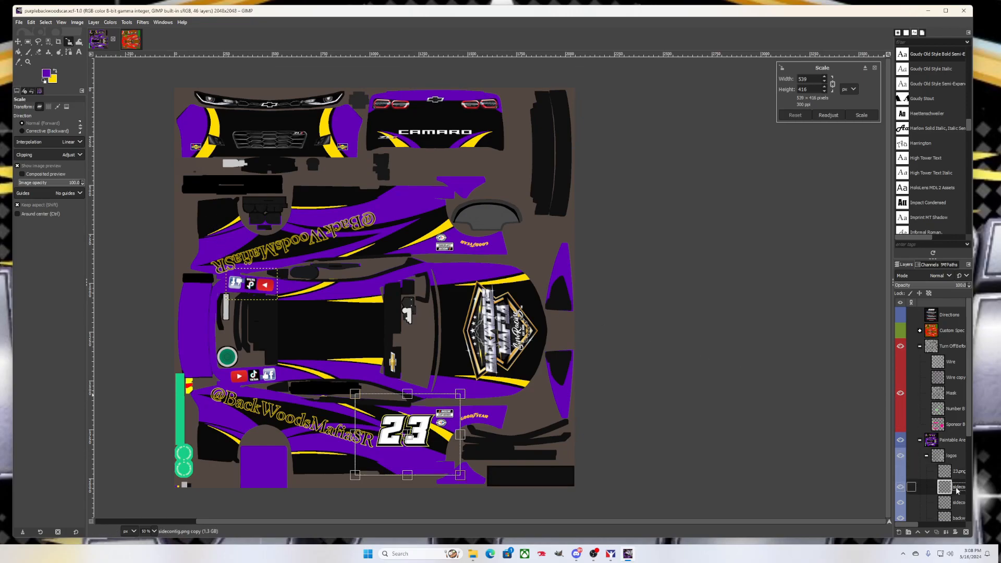
{"action": "left_click", "coordinate": [256, 290]}
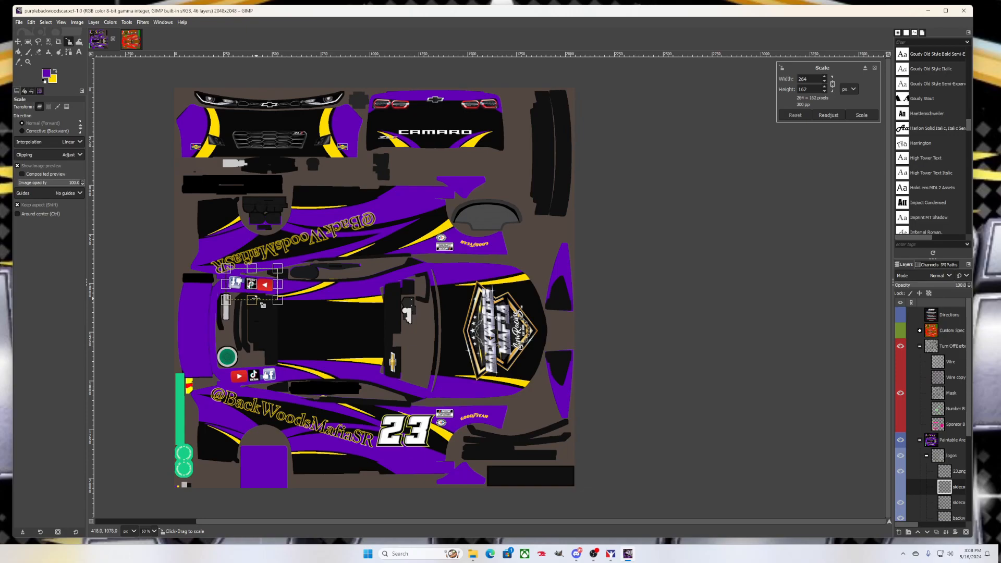
{"action": "left_click_drag", "start_coordinate": [263, 304], "coordinate": [257, 293]}
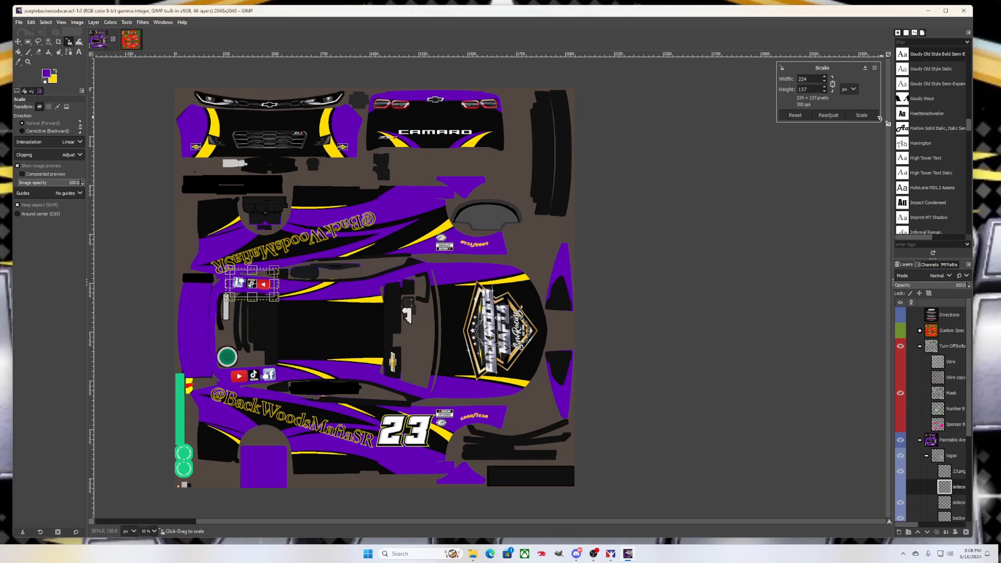
{"action": "left_click", "coordinate": [859, 115]}
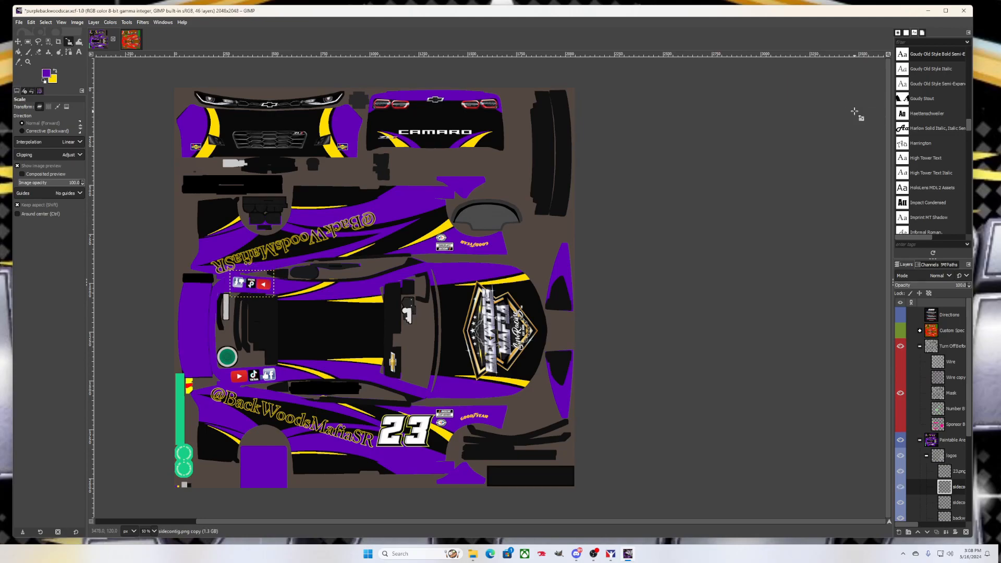
Overwrite the car paint TGA with the update and switch to the iRacing Paint Shop
{"action": "left_click", "coordinate": [19, 23]}
{"action": "left_click", "coordinate": [45, 149]}
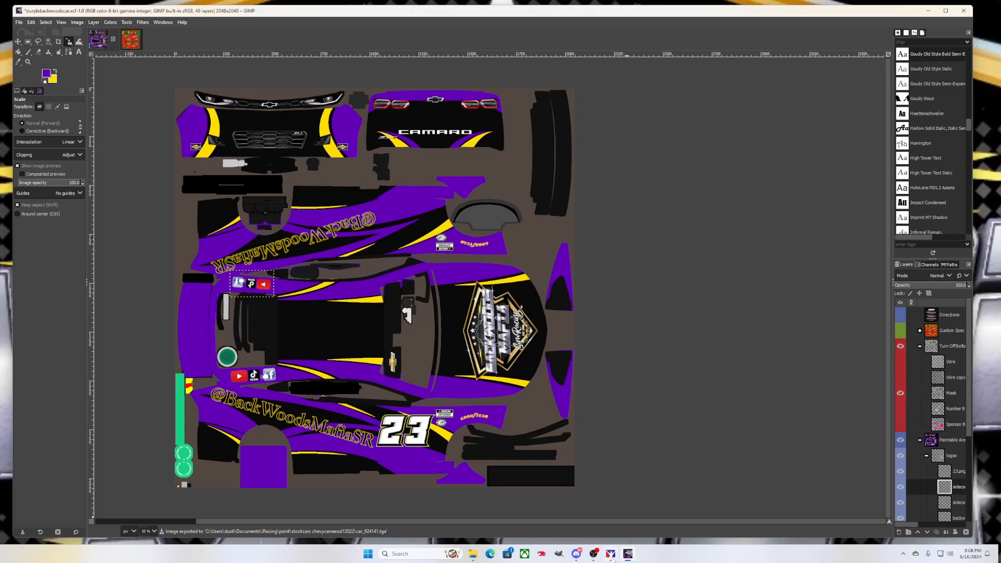
{"action": "left_click", "coordinate": [612, 554]}
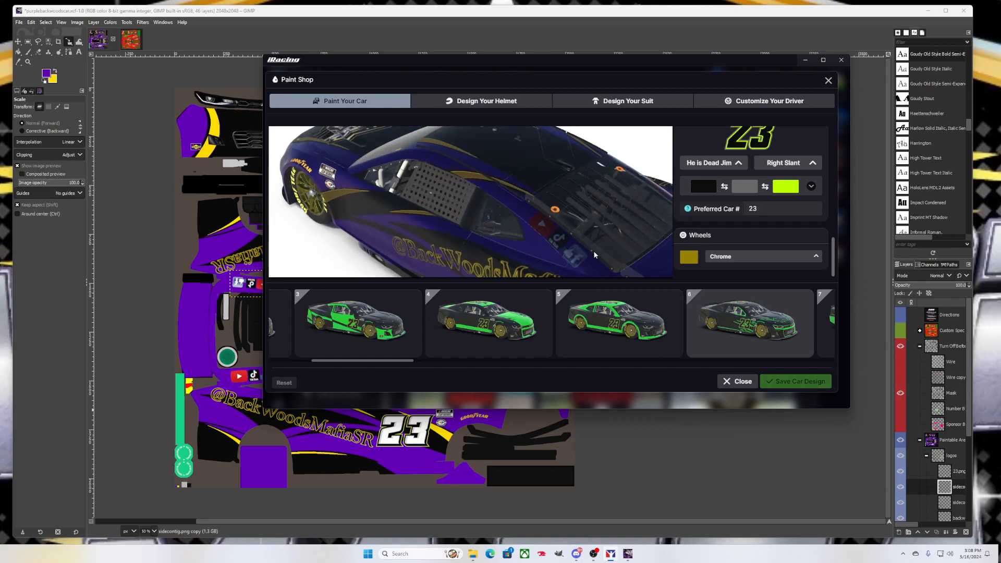
Rotate the updated car to inspect its right side and hood logo, then minimize the Paint Shop
{"action": "mouse_move", "coordinate": [580, 248]}
{"action": "left_mouse_down"}
{"action": "mouse_move", "coordinate": [551, 236]}
{"action": "mouse_move", "coordinate": [483, 239]}
{"action": "mouse_move", "coordinate": [511, 249]}
{"action": "mouse_move", "coordinate": [584, 243]}
{"action": "left_mouse_up"}
{"action": "scroll", "coordinate": [556, 213], "scroll_direction": "up", "scroll_amount": 2}
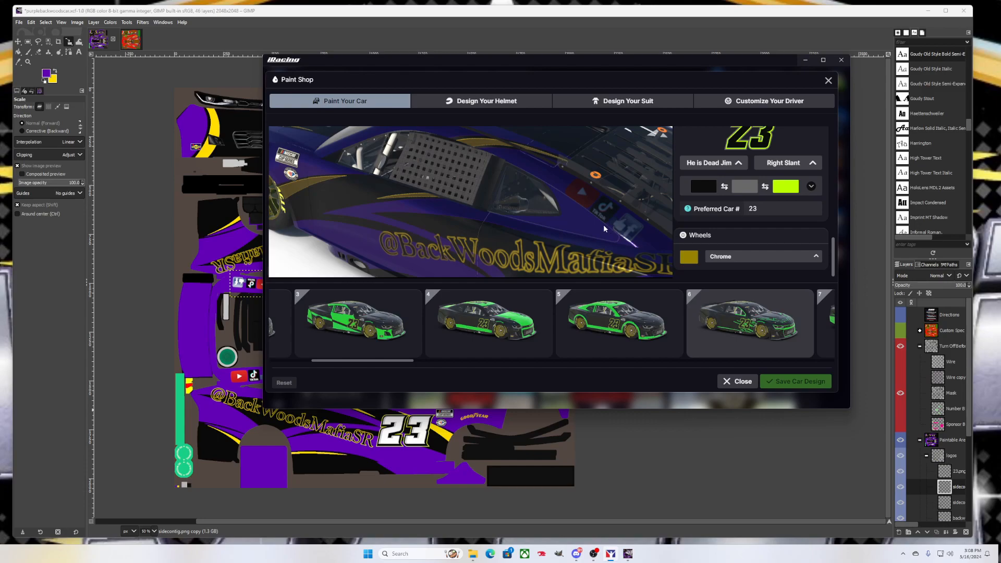
{"action": "left_click_drag", "start_coordinate": [623, 221], "coordinate": [584, 229]}
{"action": "left_click_drag", "start_coordinate": [431, 227], "coordinate": [588, 233]}
{"action": "scroll", "coordinate": [500, 232], "scroll_direction": "up", "scroll_amount": 8}
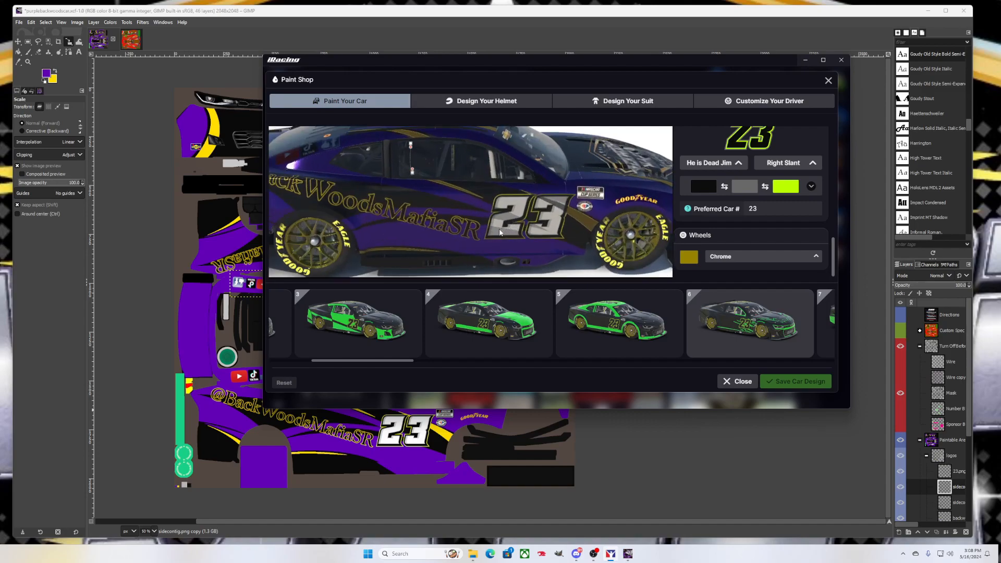
{"action": "scroll", "coordinate": [523, 225], "scroll_direction": "down", "scroll_amount": 2}
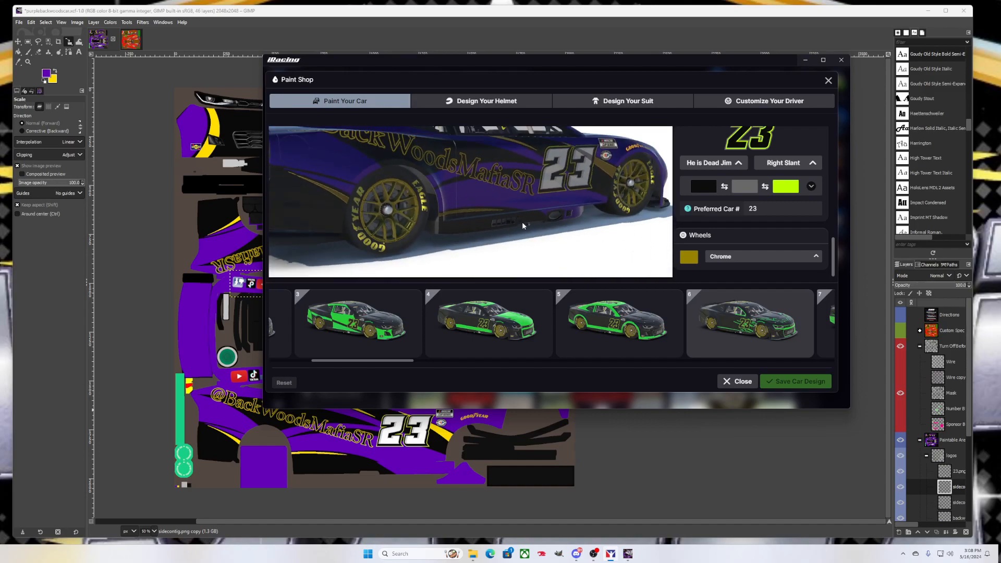
{"action": "left_click", "coordinate": [806, 59]}
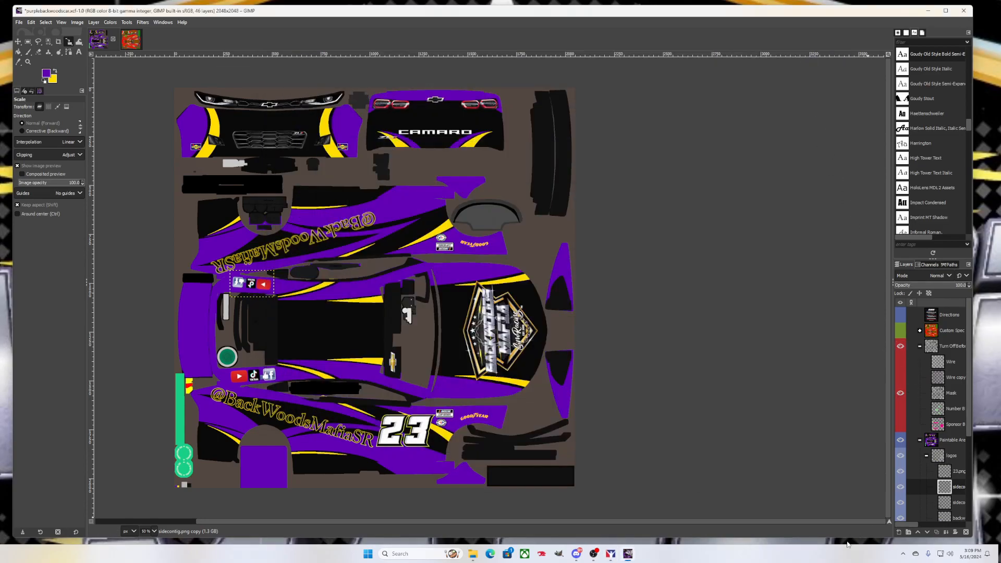
Copy the logos layer group's pixels via Alpha to Selection and Ctrl+C, then switch to the spec map image
{"action": "scroll", "coordinate": [948, 462], "scroll_direction": "down", "scroll_amount": 3}
{"action": "left_click", "coordinate": [956, 405]}
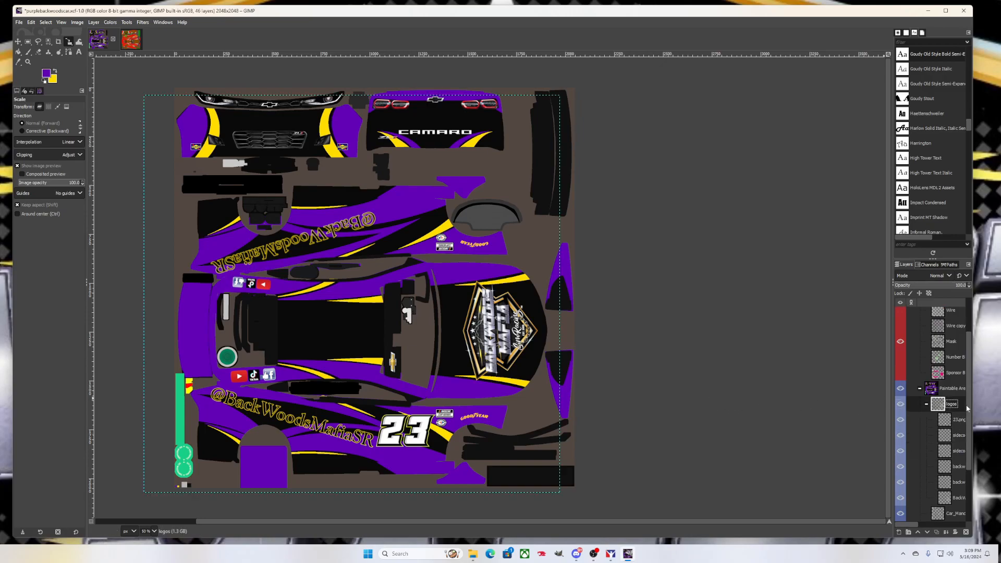
{"action": "right_click", "coordinate": [954, 405]}
{"action": "right_click", "coordinate": [945, 405]}
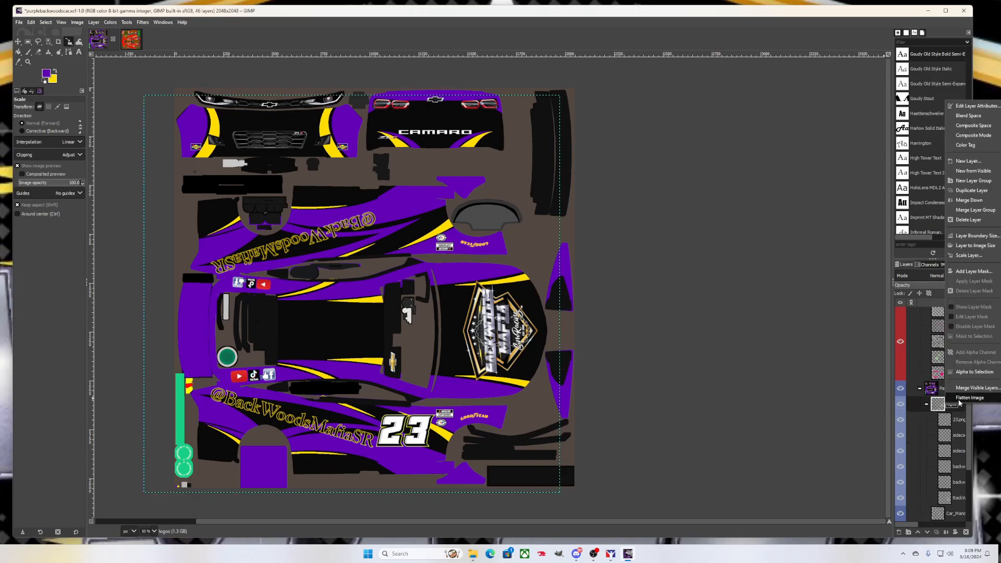
{"action": "left_click", "coordinate": [963, 374]}
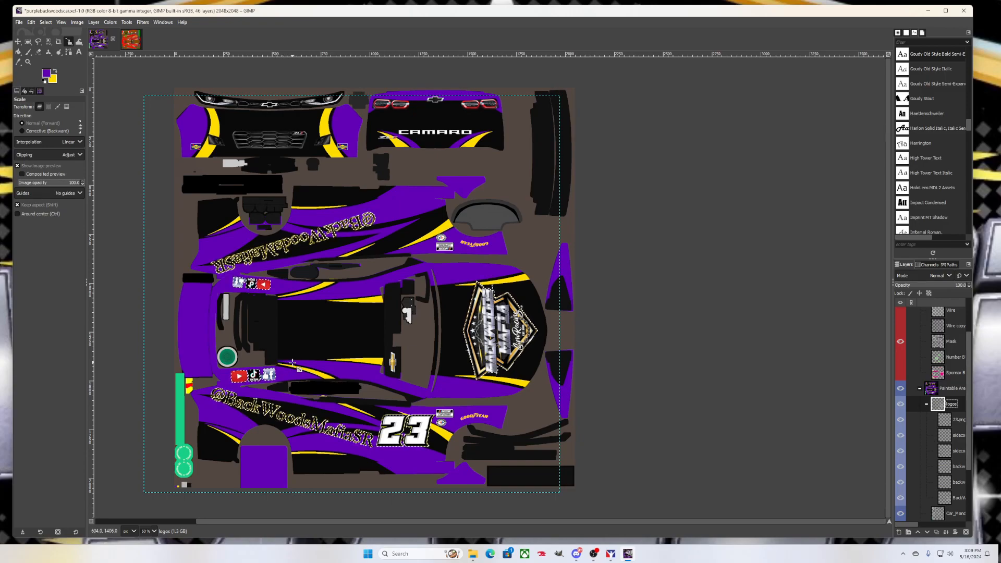
{"action": "key", "text": "ctrl+c"}
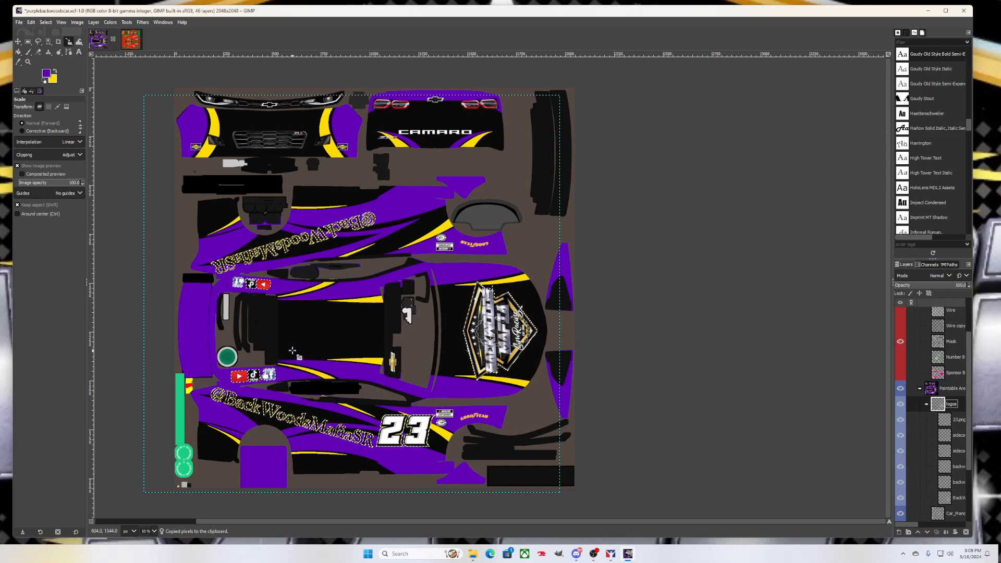
{"action": "left_click", "coordinate": [132, 45]}
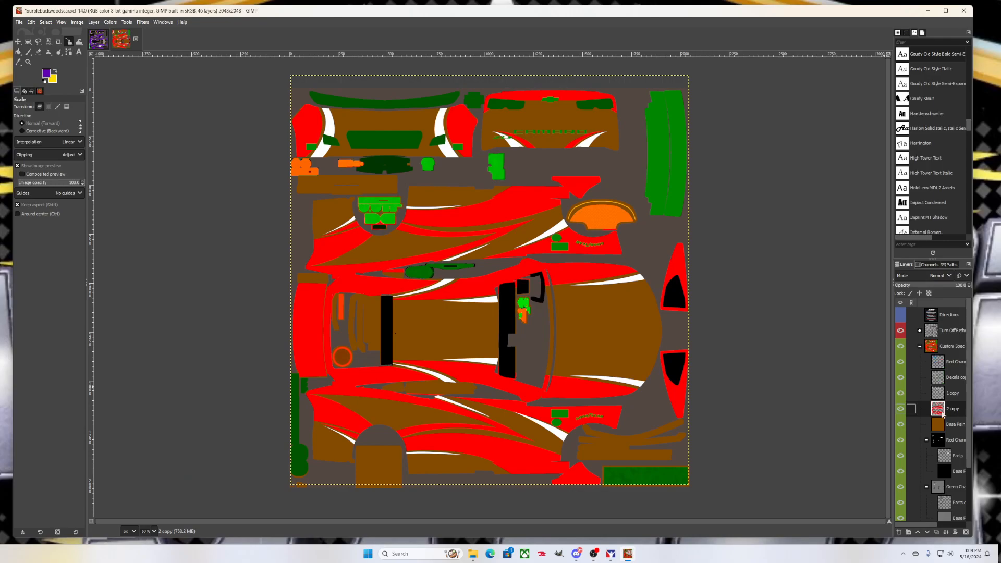
Paste the logos onto Base Paint copy 2 and align them with the car parts
{"action": "left_click_drag", "start_coordinate": [903, 525], "coordinate": [907, 527]}
{"action": "left_click", "coordinate": [927, 426]}
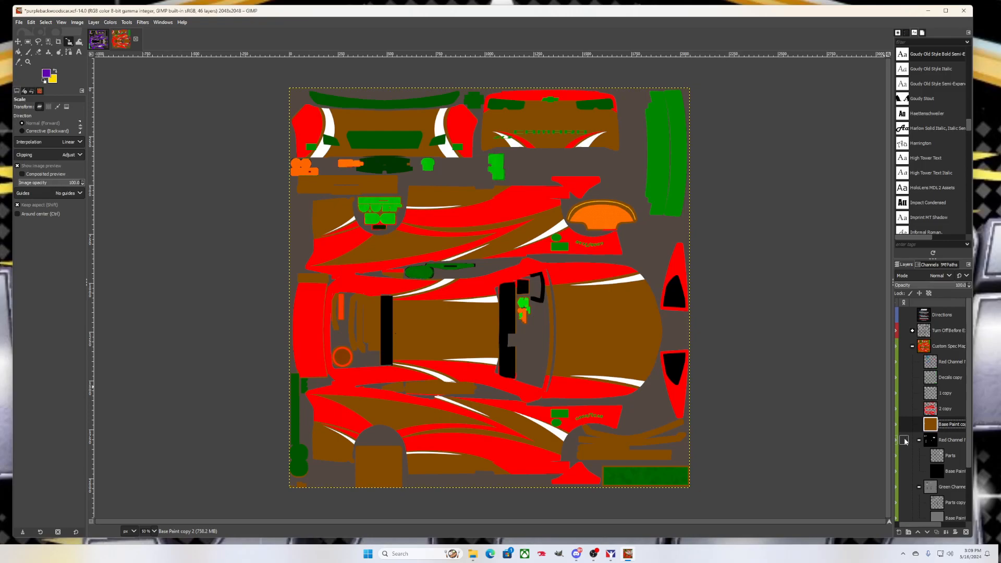
{"action": "key", "text": "ctrl+v"}
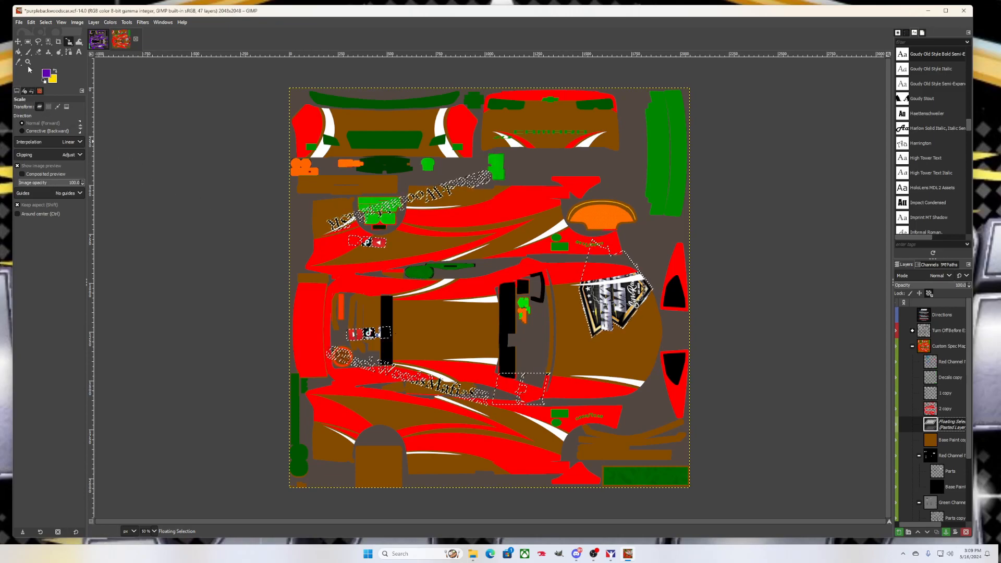
{"action": "left_click", "coordinate": [19, 41]}
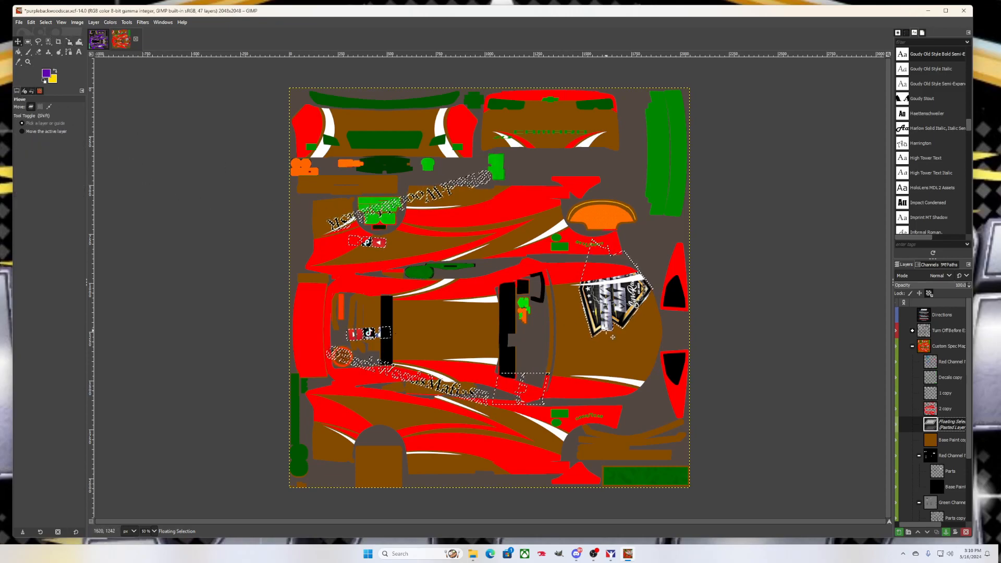
{"action": "left_click_drag", "start_coordinate": [603, 314], "coordinate": [598, 351]}
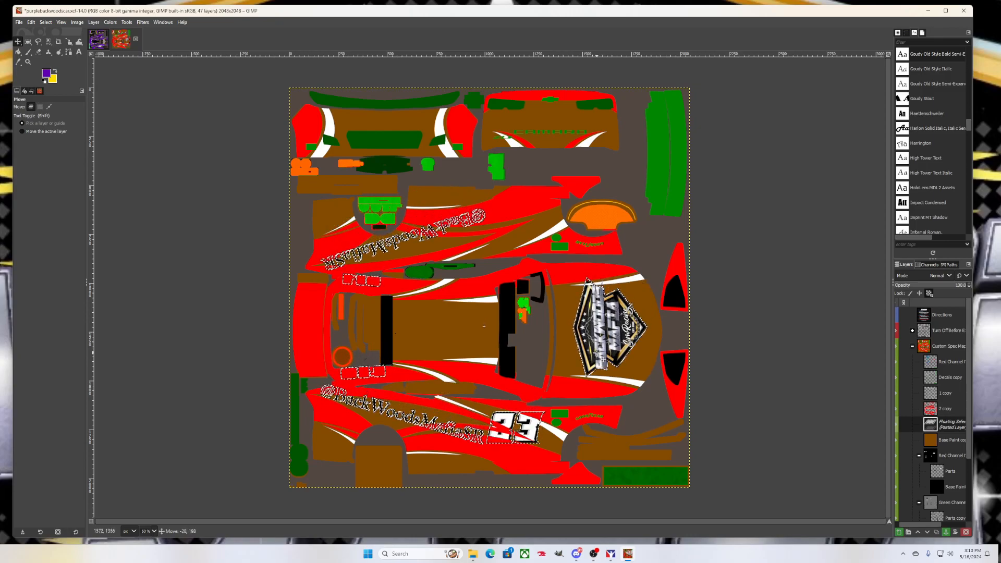
{"action": "left_click_drag", "start_coordinate": [597, 358], "coordinate": [599, 355]}
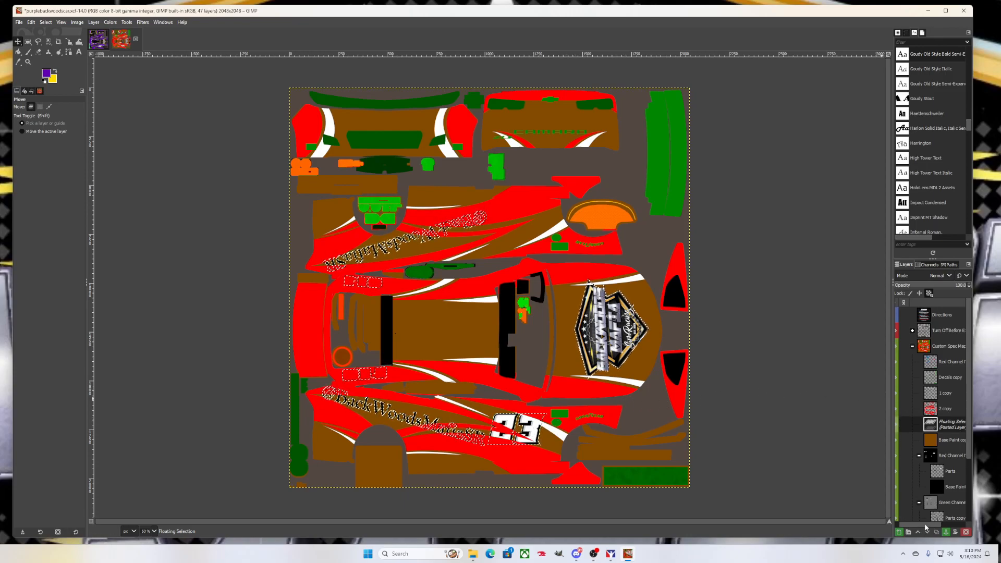
Hide the red 2 copy and white-stripe 1 copy layers
{"action": "left_click_drag", "start_coordinate": [925, 526], "coordinate": [913, 526]}
{"action": "left_click", "coordinate": [900, 408]}
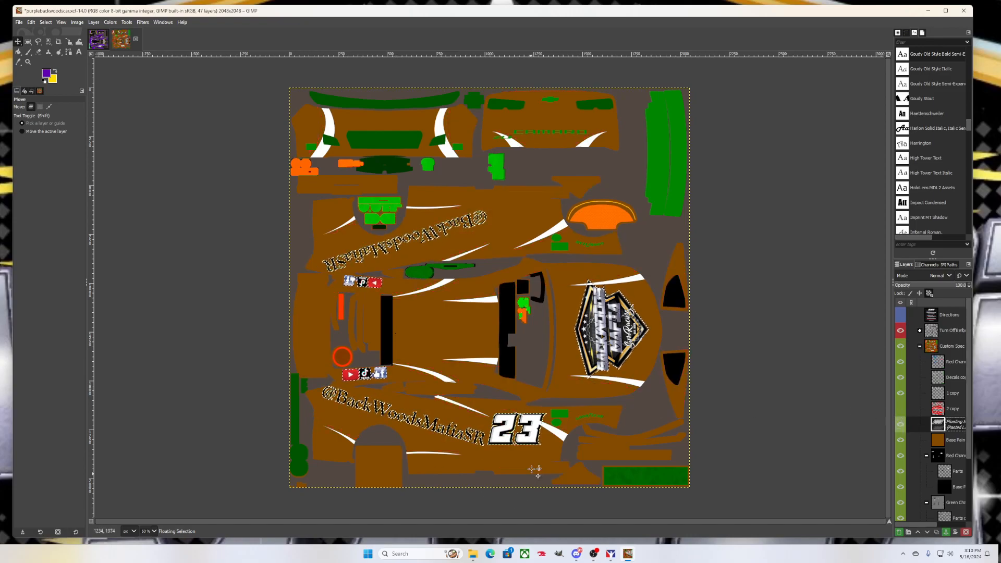
{"action": "left_click", "coordinate": [900, 393]}
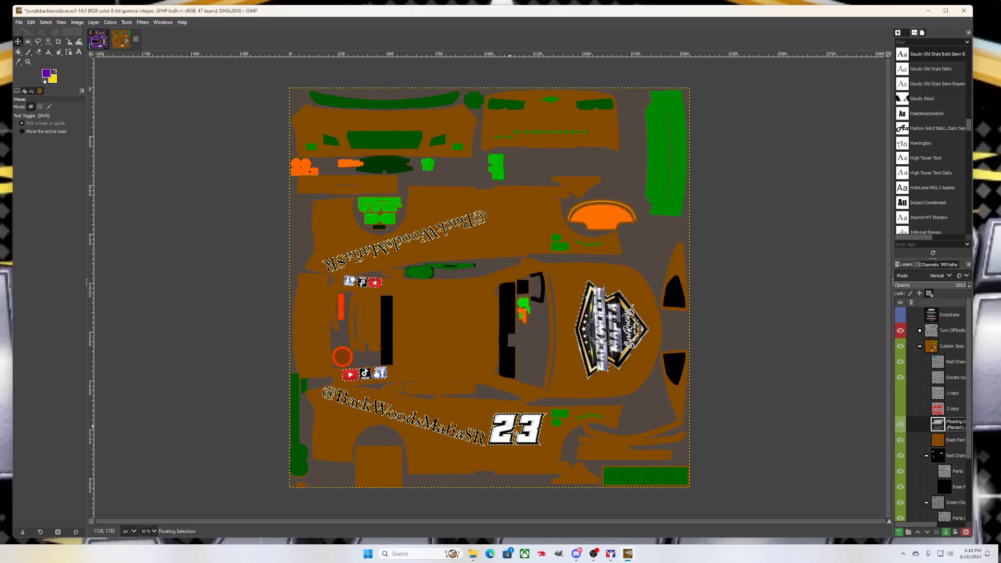
{"action": "scroll", "coordinate": [503, 425], "scroll_direction": "up", "scroll_amount": 3}
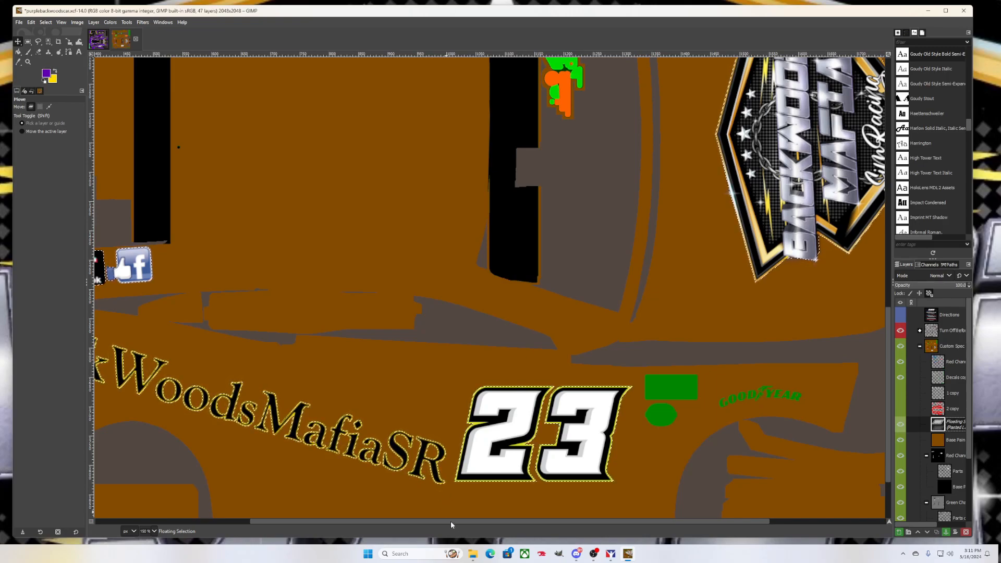
Set the foreground colour to red
{"action": "left_click_drag", "start_coordinate": [450, 521], "coordinate": [437, 520]}
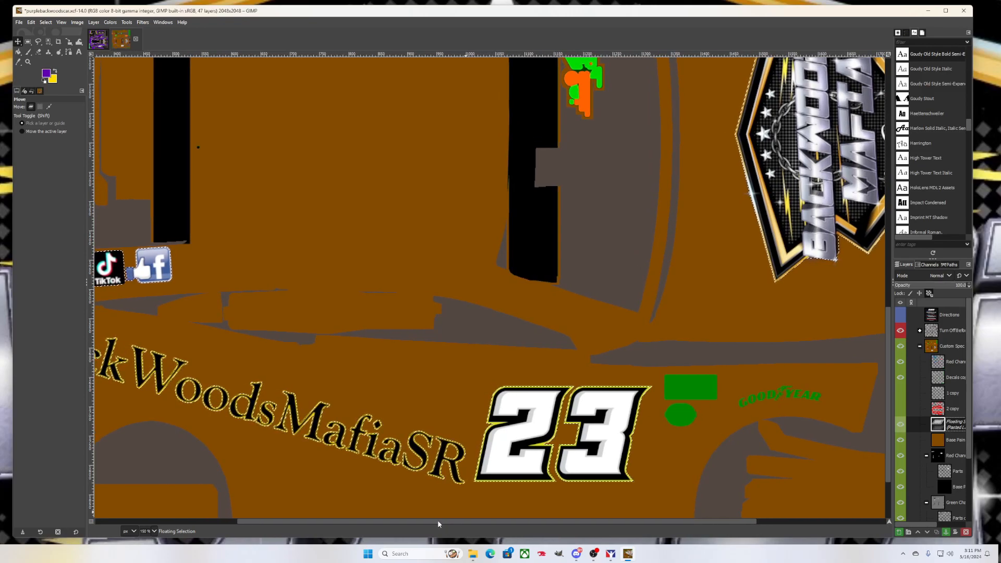
{"action": "left_click", "coordinate": [46, 74]}
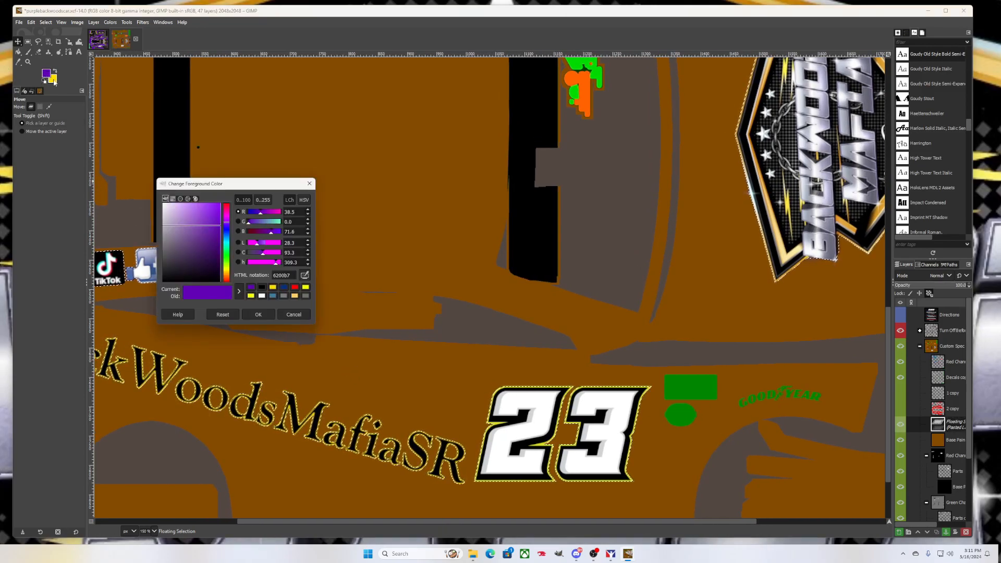
{"action": "left_click", "coordinate": [295, 287]}
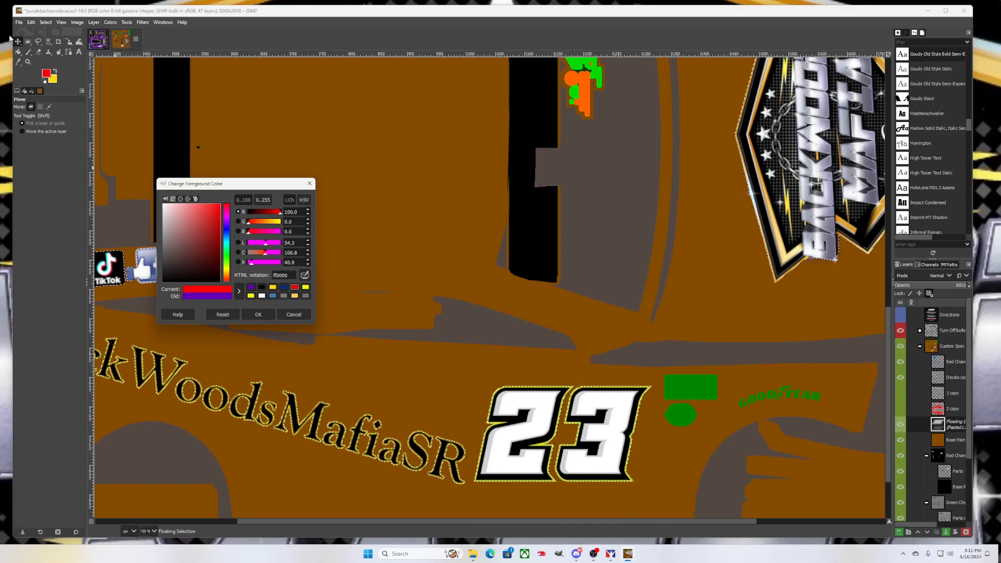
{"action": "left_click", "coordinate": [258, 314]}
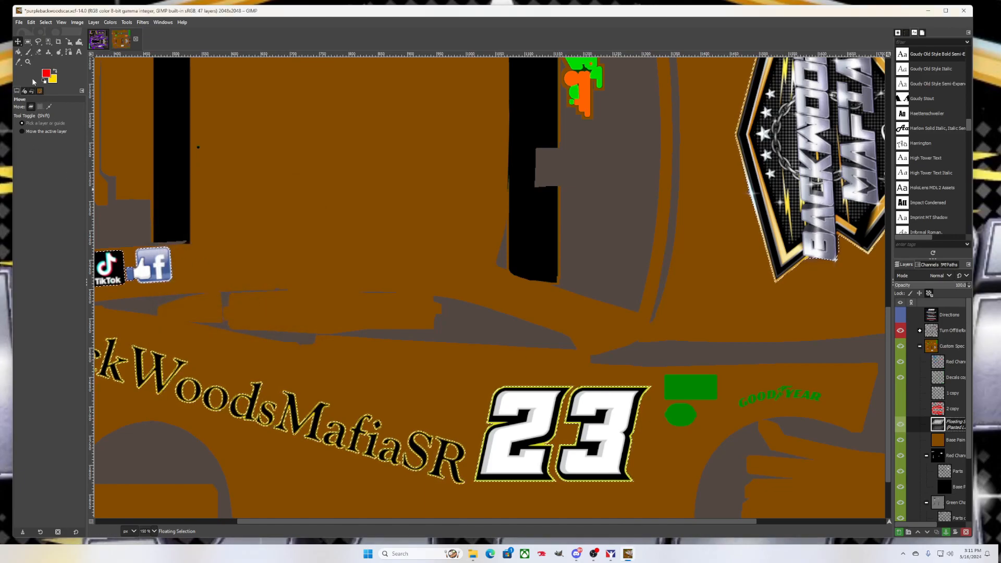
Bucket-fill the yellow outlines of the 2, the 3 and the MafiaSR lettering with red
{"action": "left_click", "coordinate": [18, 52]}
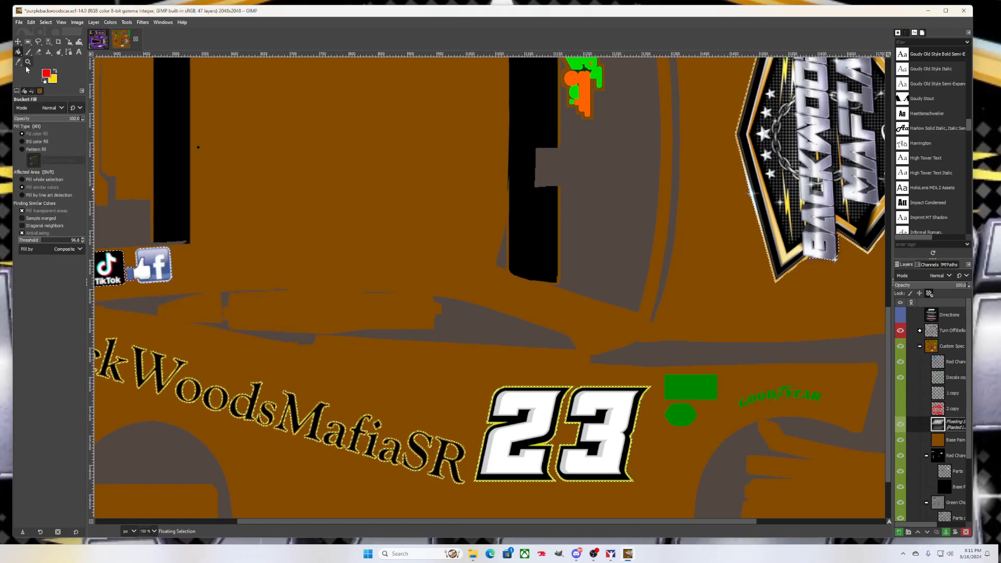
{"action": "scroll", "coordinate": [514, 428], "scroll_direction": "up", "scroll_amount": 2}
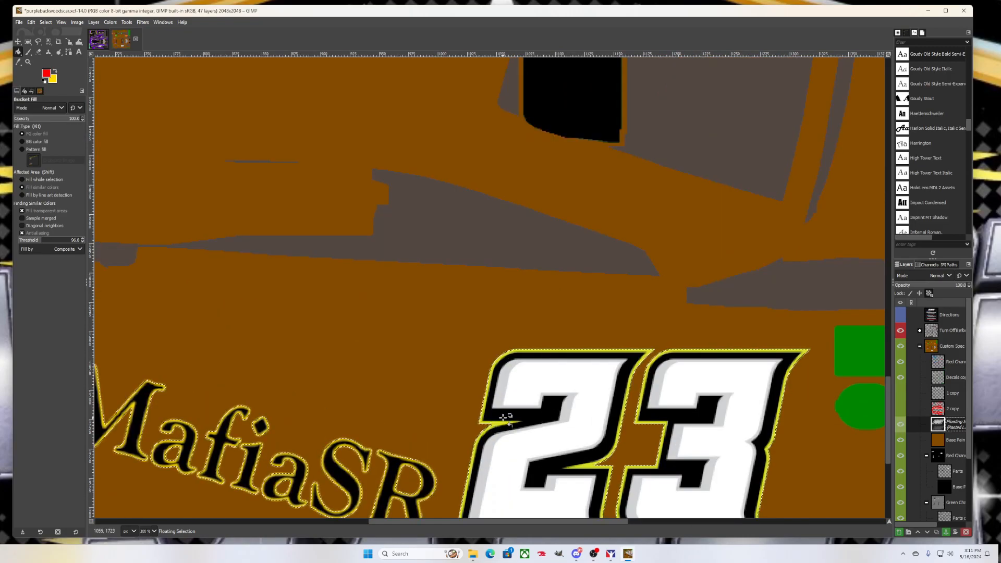
{"action": "left_click", "coordinate": [503, 427]}
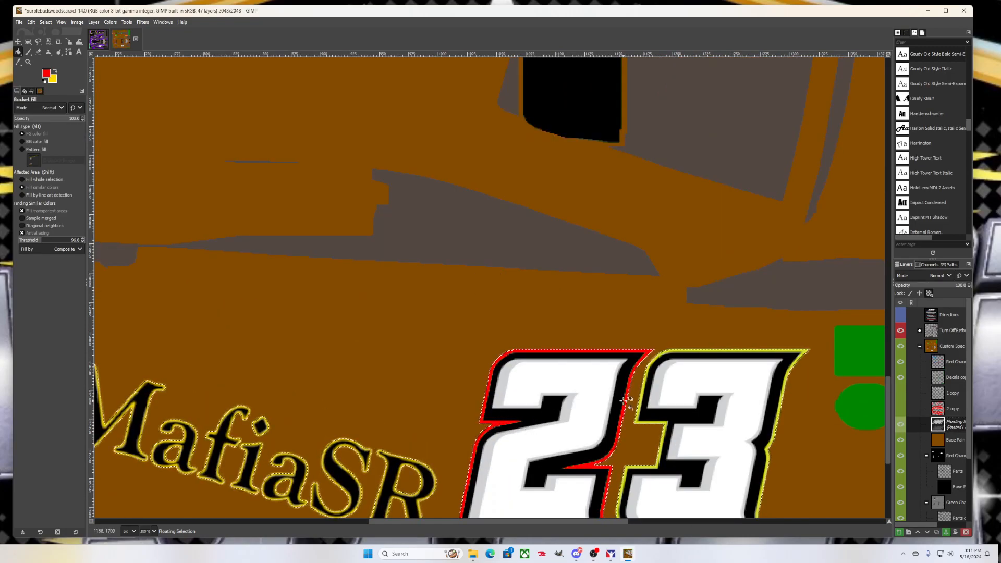
{"action": "left_click", "coordinate": [641, 421]}
{"action": "scroll", "coordinate": [636, 398], "scroll_direction": "down", "scroll_amount": 1}
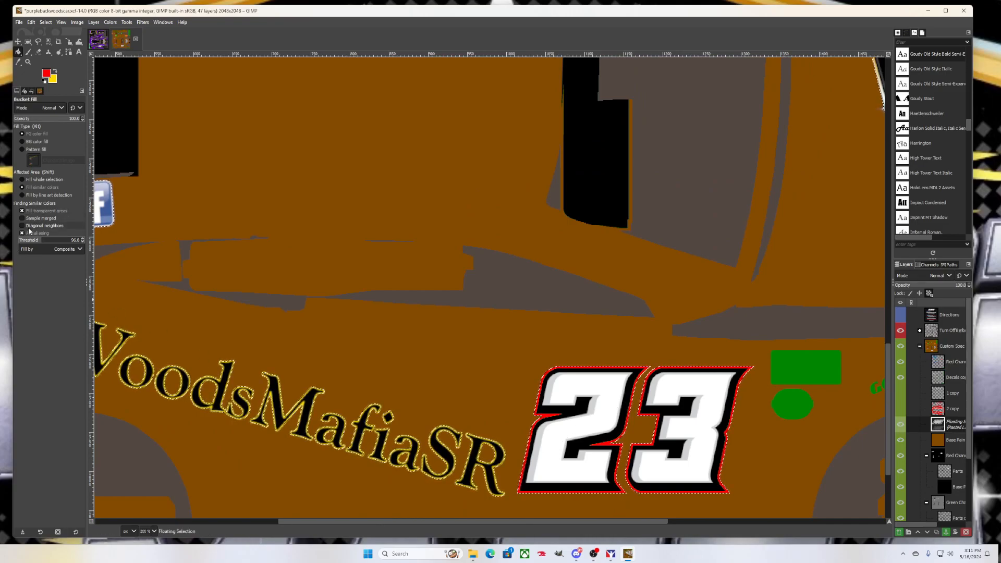
{"action": "scroll", "coordinate": [333, 446], "scroll_direction": "up", "scroll_amount": 2}
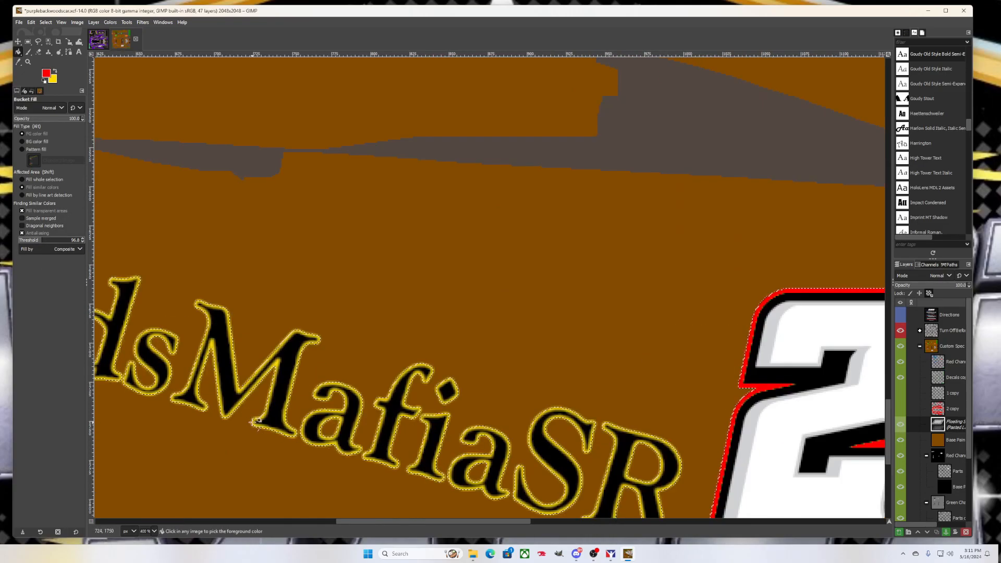
{"action": "left_click", "coordinate": [251, 379]}
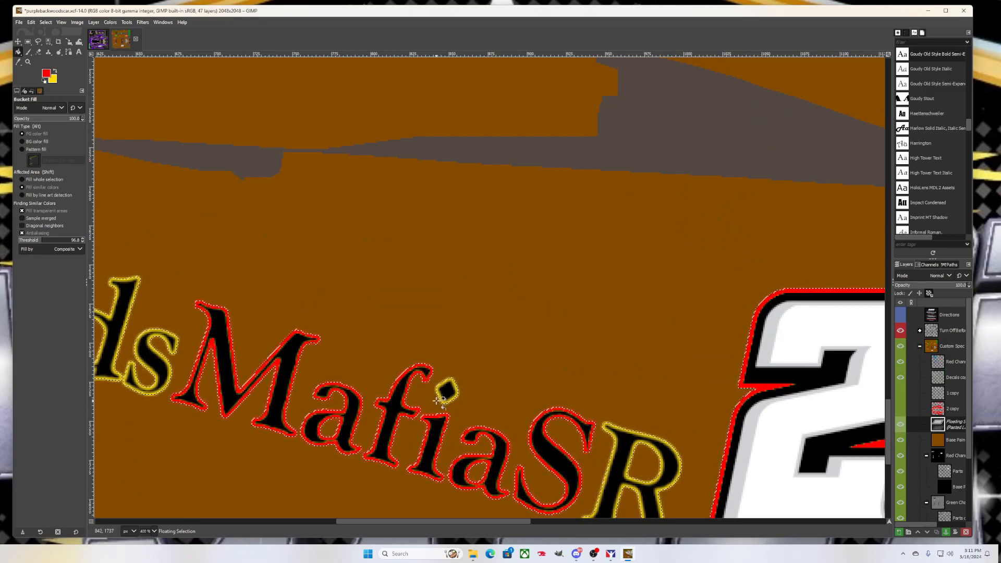
{"action": "scroll", "coordinate": [398, 387], "scroll_direction": "down", "scroll_amount": 5}
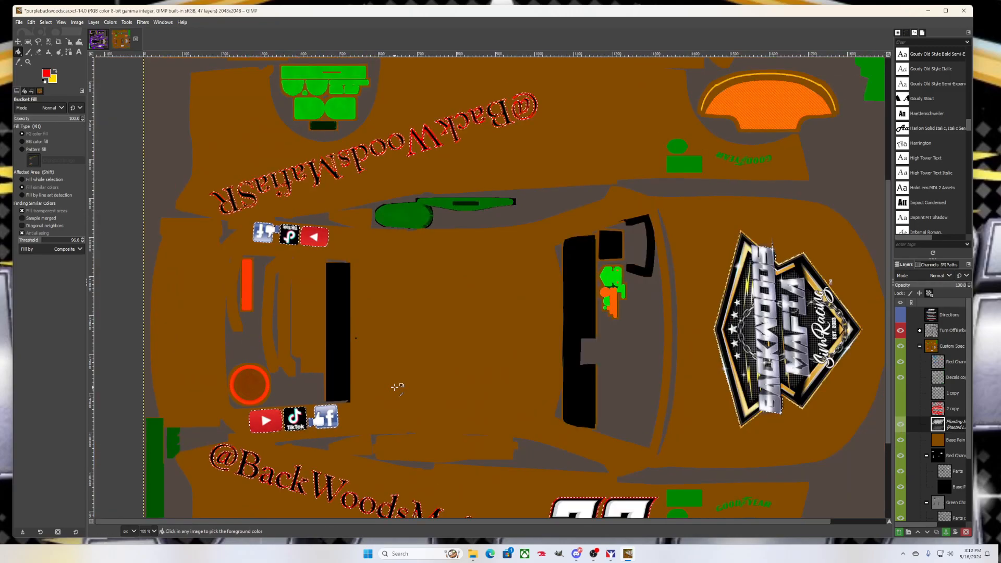
{"action": "scroll", "coordinate": [417, 386], "scroll_direction": "down", "scroll_amount": 5}
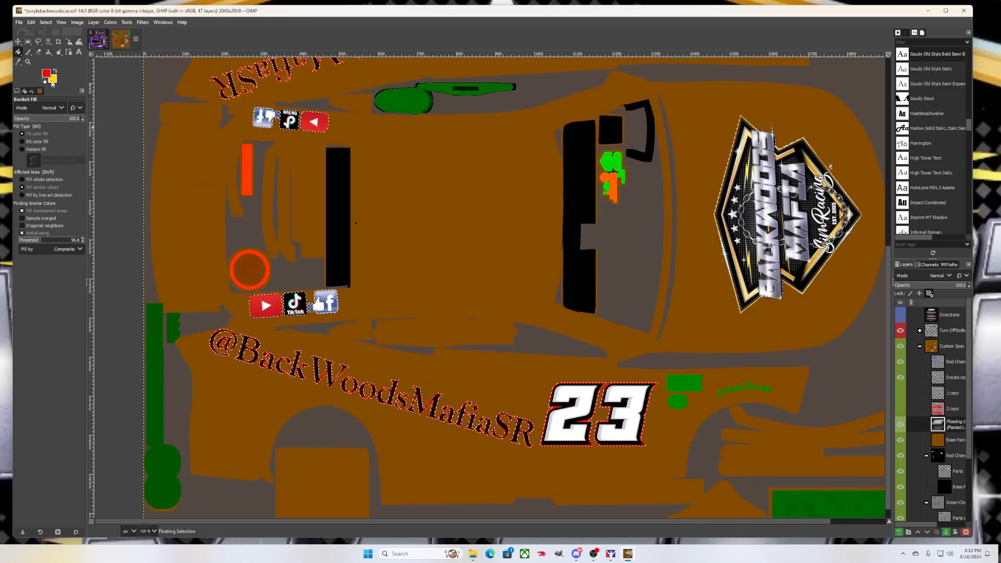
Set the foreground colour to black and raise the Bucket Fill threshold
{"action": "left_click", "coordinate": [53, 79]}
{"action": "left_click", "coordinate": [49, 72]}
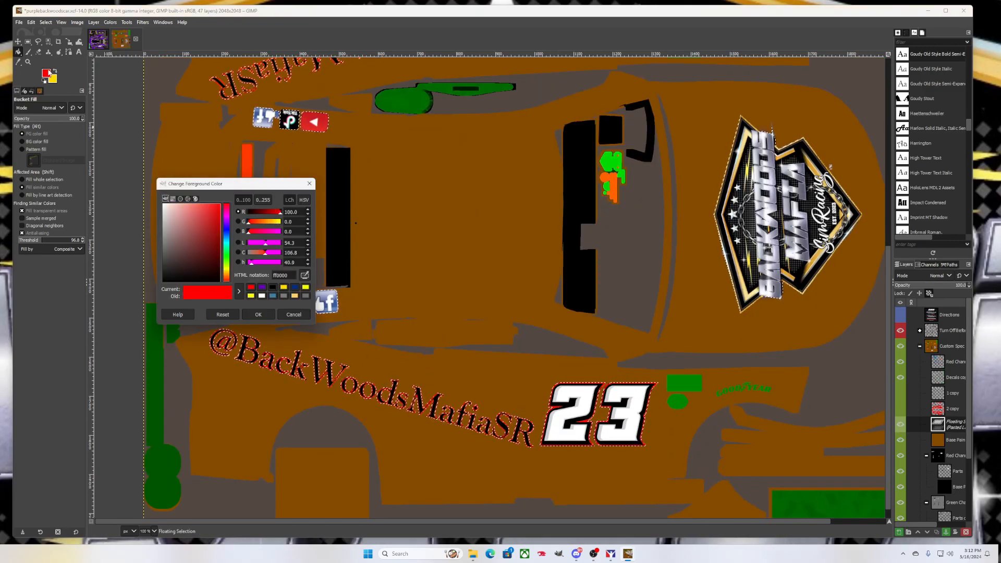
{"action": "left_click", "coordinate": [282, 289]}
{"action": "left_click", "coordinate": [271, 288]}
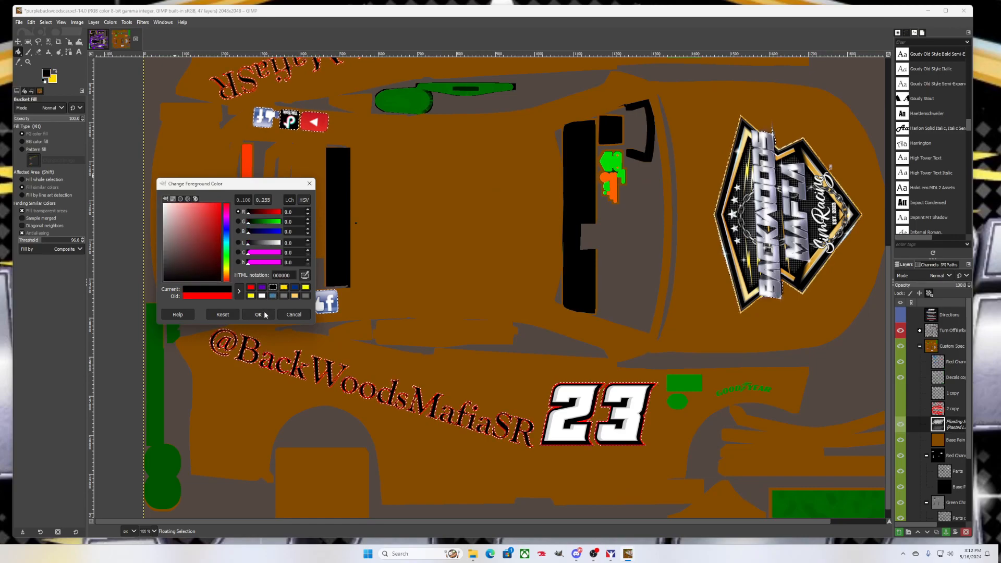
{"action": "left_click", "coordinate": [259, 314]}
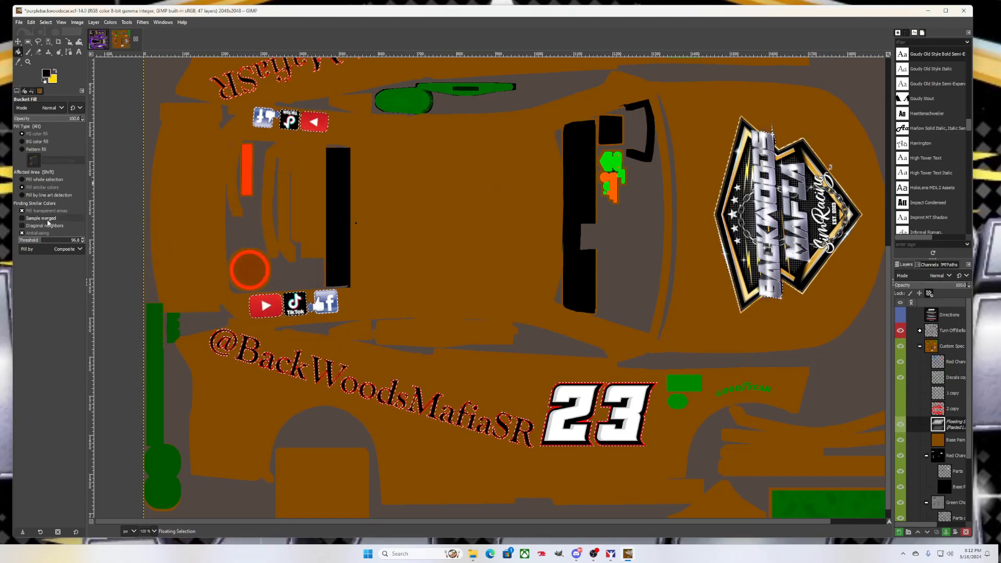
{"action": "left_click", "coordinate": [47, 241]}
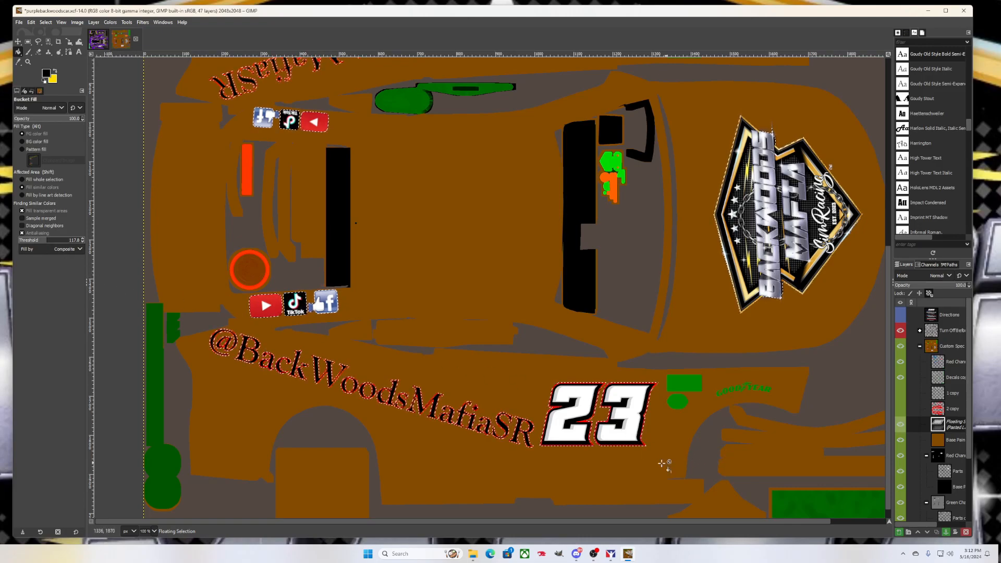
Fill the number 23, the large logo and the social-media icons solid black
{"action": "left_click_drag", "start_coordinate": [536, 523], "coordinate": [550, 523]}
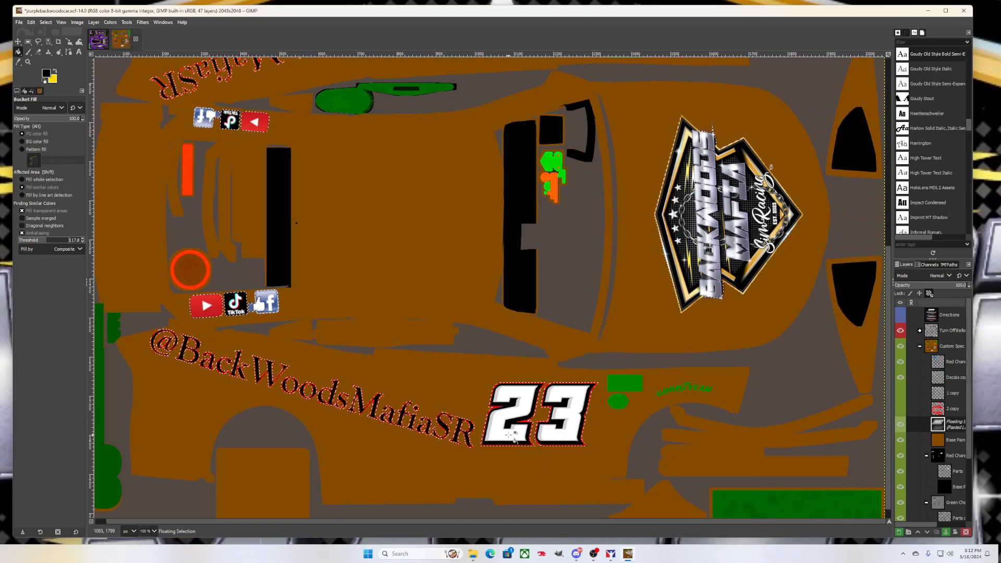
{"action": "left_click", "coordinate": [509, 435]}
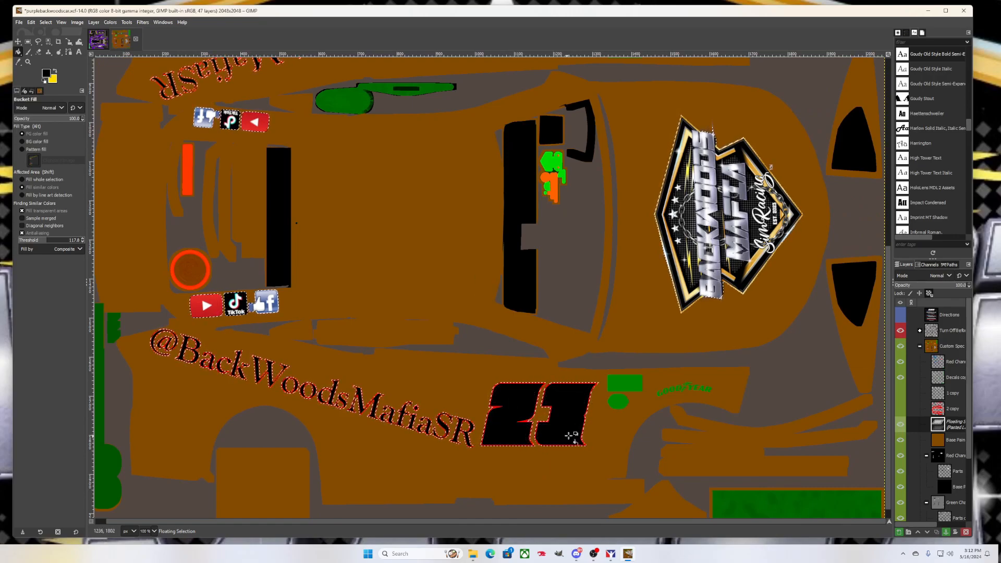
{"action": "left_click", "coordinate": [716, 253]}
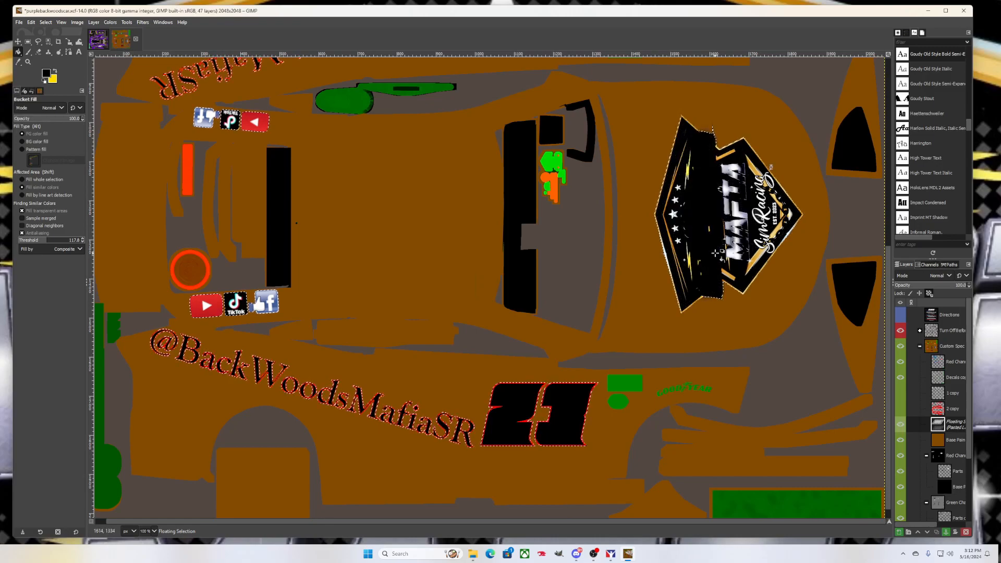
{"action": "left_click", "coordinate": [731, 253]}
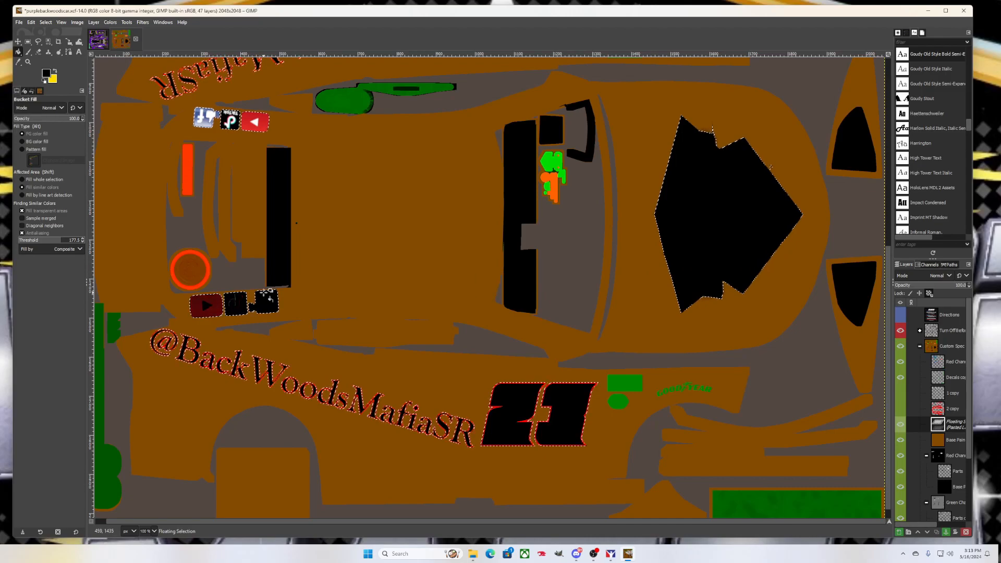
{"action": "scroll", "coordinate": [263, 272], "scroll_direction": "up", "scroll_amount": 4}
{"action": "left_click", "coordinate": [250, 241]}
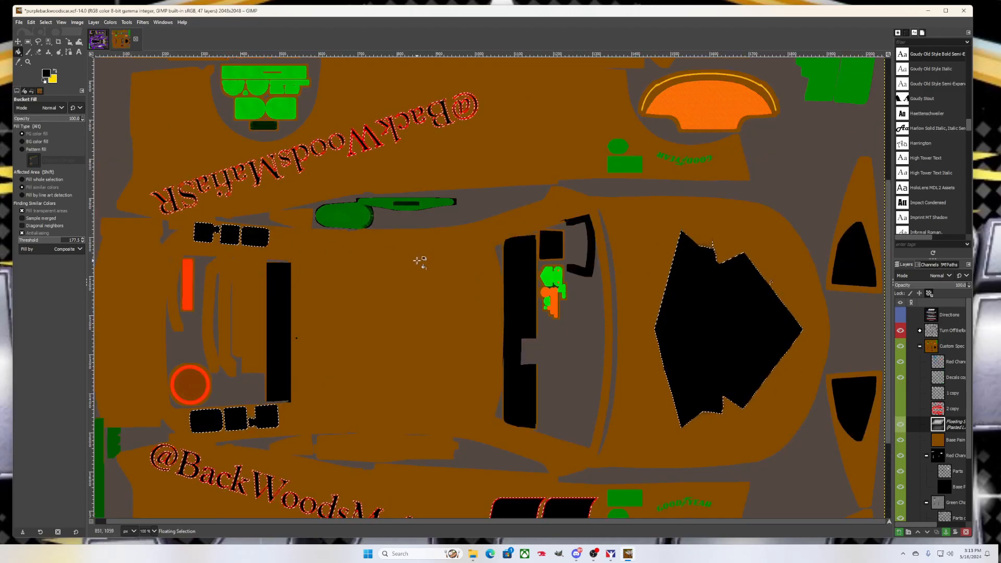
{"action": "scroll", "coordinate": [499, 358], "scroll_direction": "down", "scroll_amount": 1}
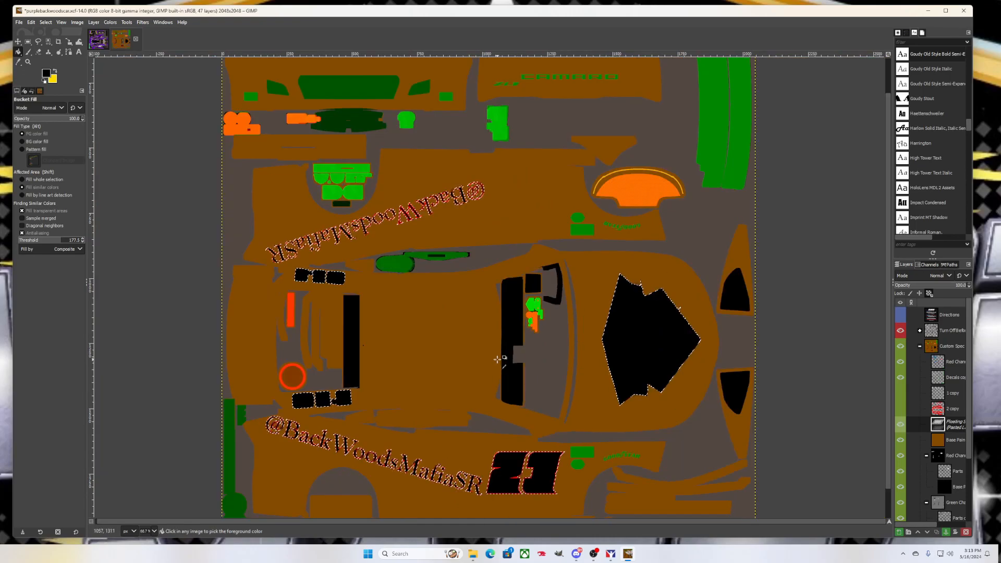
Show the red 2 copy and white-stripe 1 copy layers again
{"action": "left_click", "coordinate": [900, 410]}
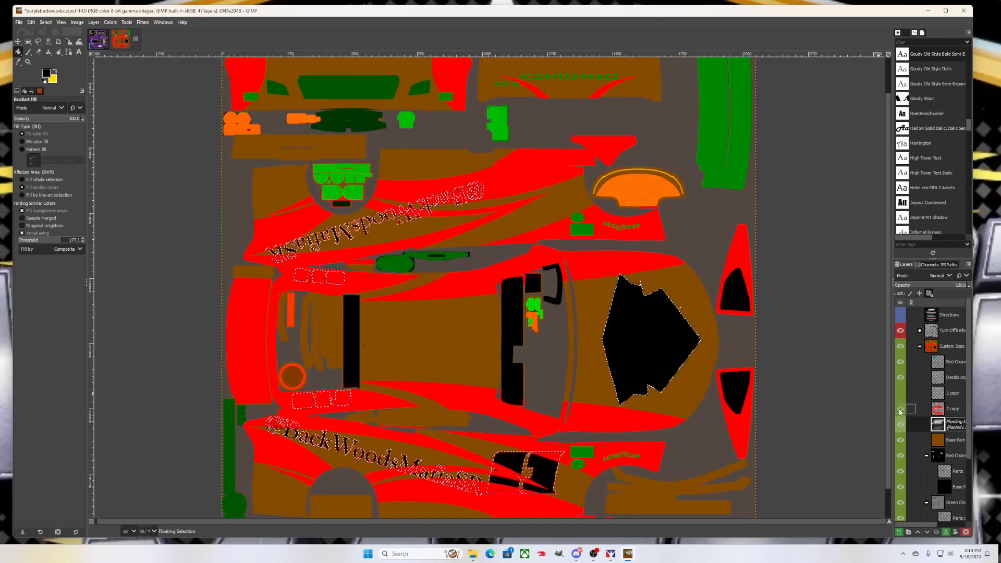
{"action": "left_click", "coordinate": [900, 394]}
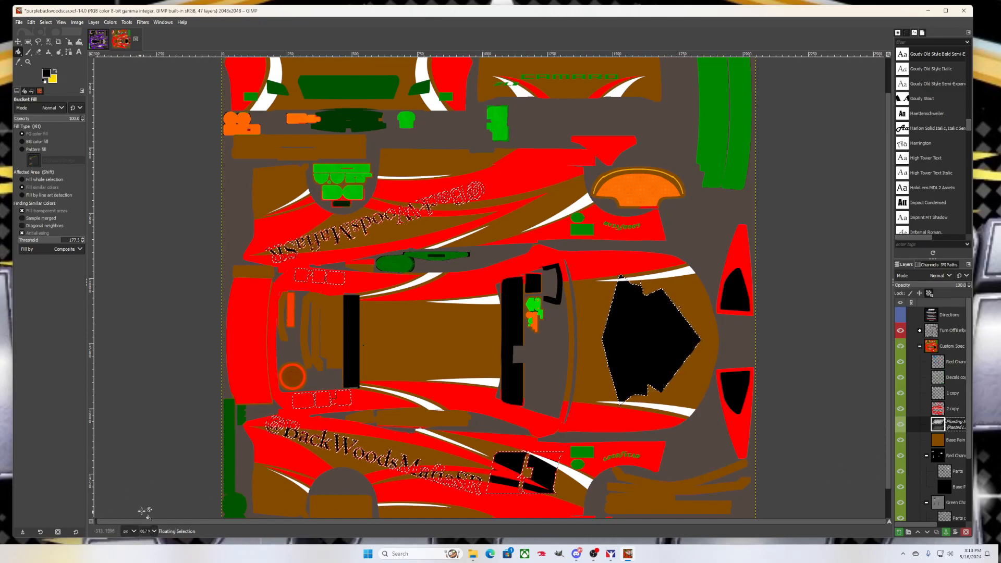
{"action": "scroll", "coordinate": [186, 425], "scroll_direction": "down", "scroll_amount": 1}
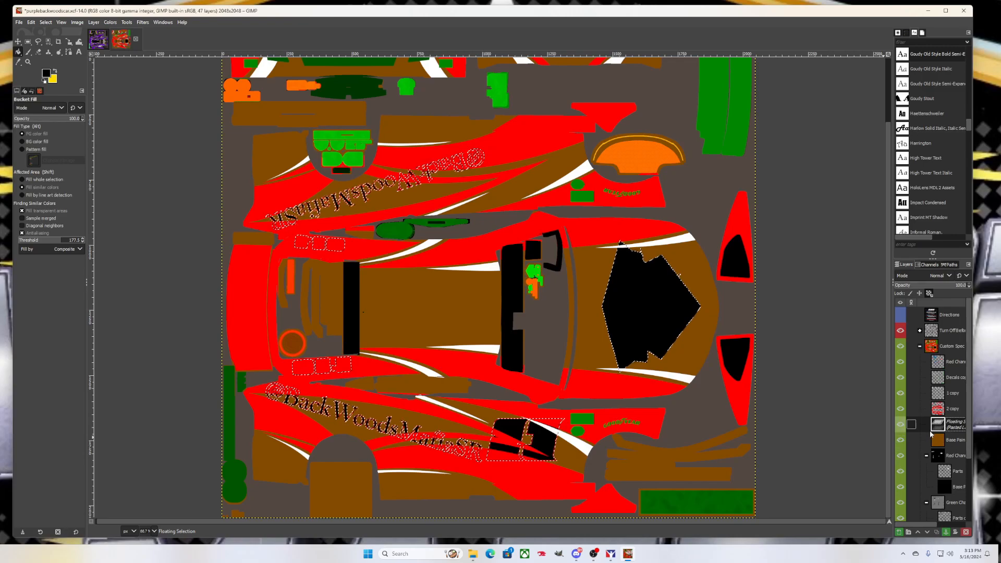
Turn the floating decals into Pasted Layer inside the Custom Spec group, then switch to iRacing's Paint Shop
{"action": "left_click", "coordinate": [92, 522]}
{"action": "left_click", "coordinate": [92, 521]}
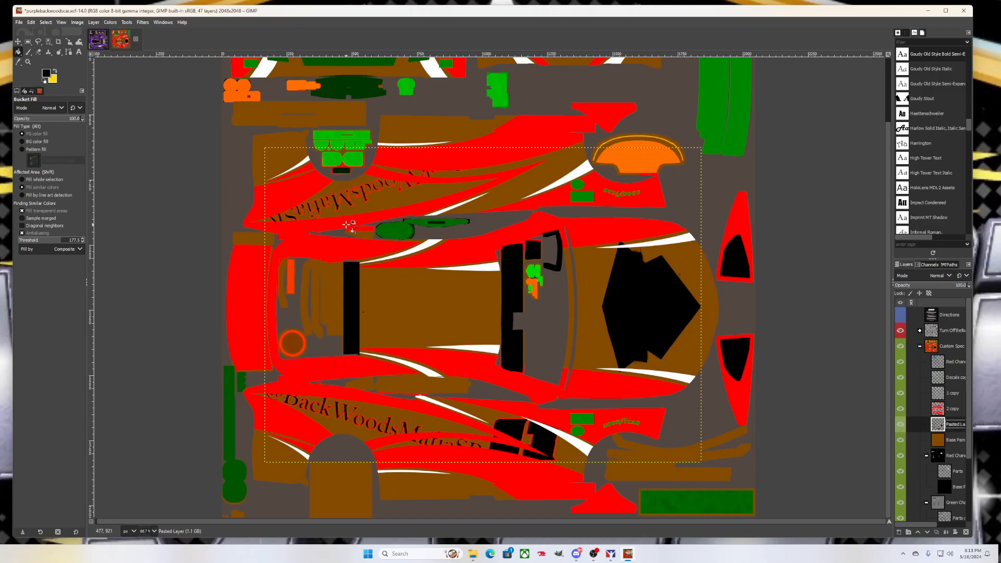
{"action": "left_click_drag", "start_coordinate": [956, 425], "coordinate": [952, 359]}
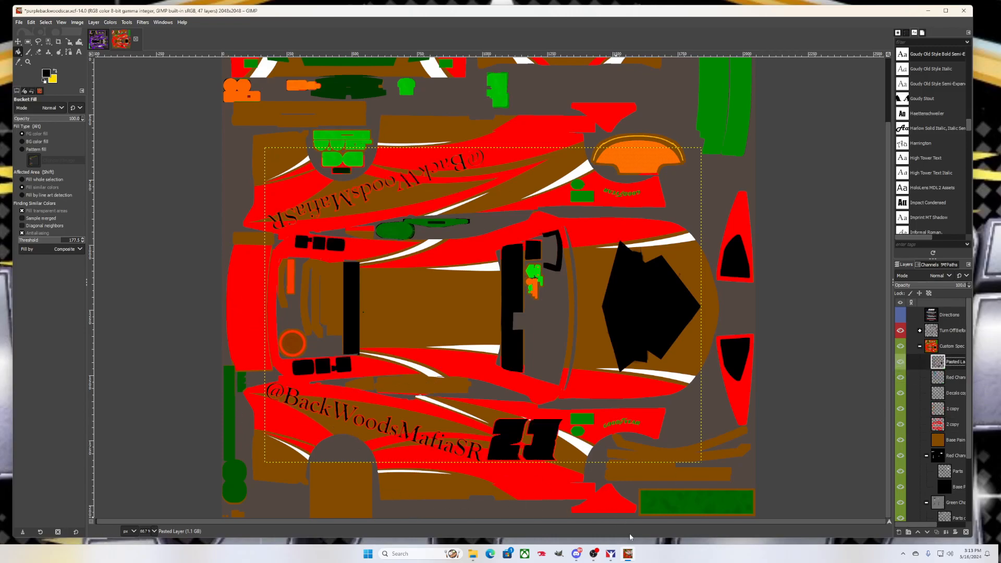
{"action": "left_click", "coordinate": [598, 555]}
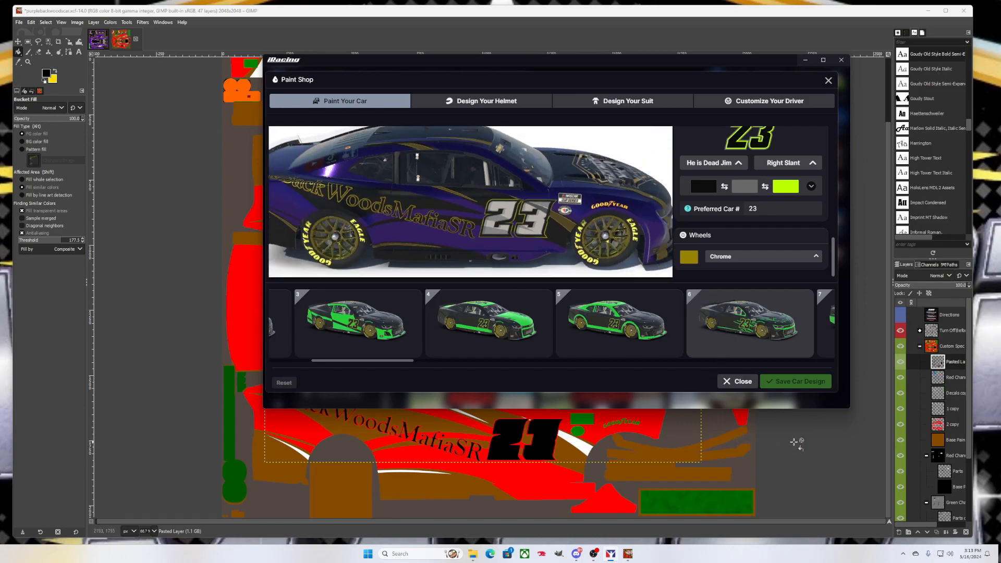
Hide the Paint Shop and export the spec map to the car spec TGA file
{"action": "left_click", "coordinate": [804, 60]}
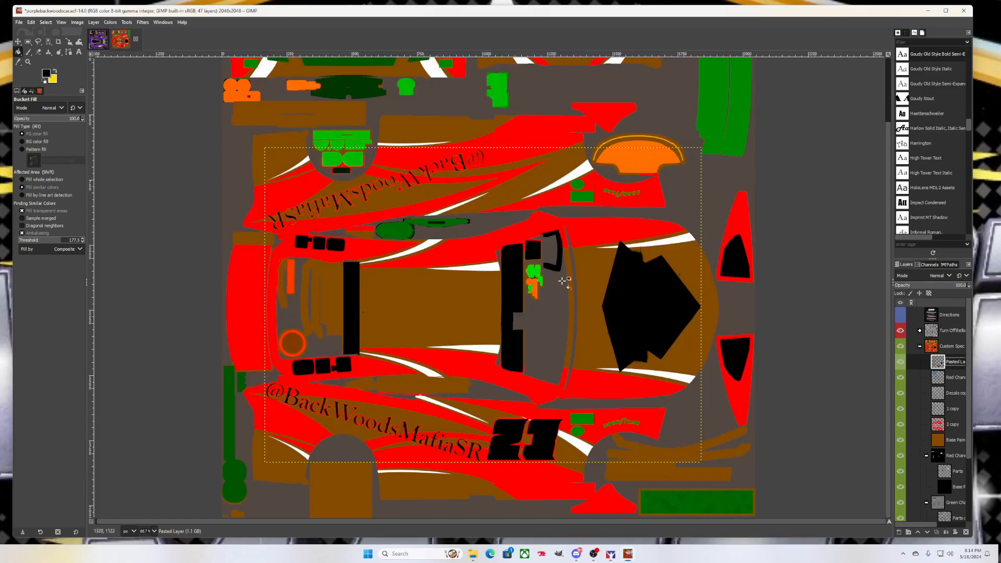
{"action": "left_click", "coordinate": [19, 22]}
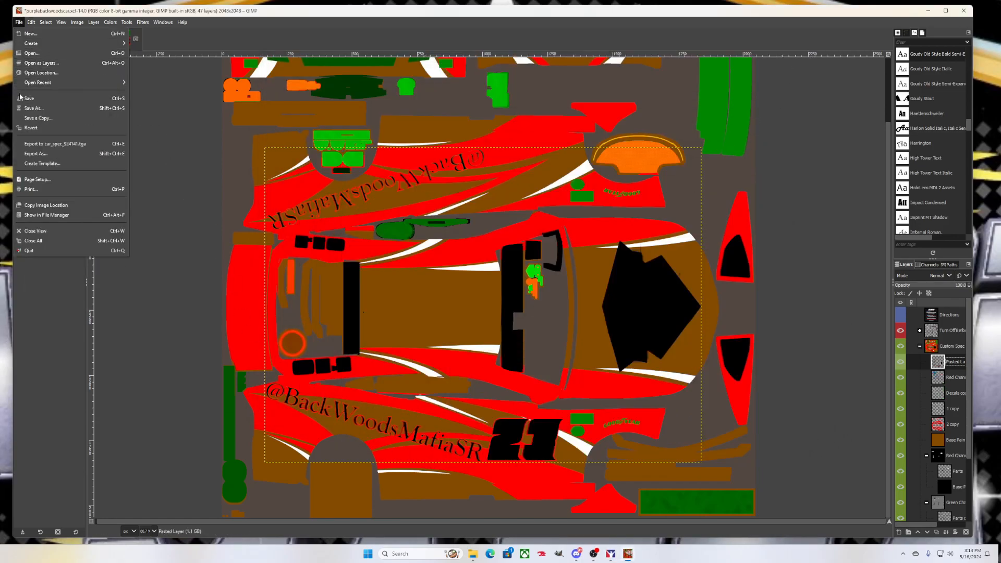
{"action": "left_click", "coordinate": [88, 144]}
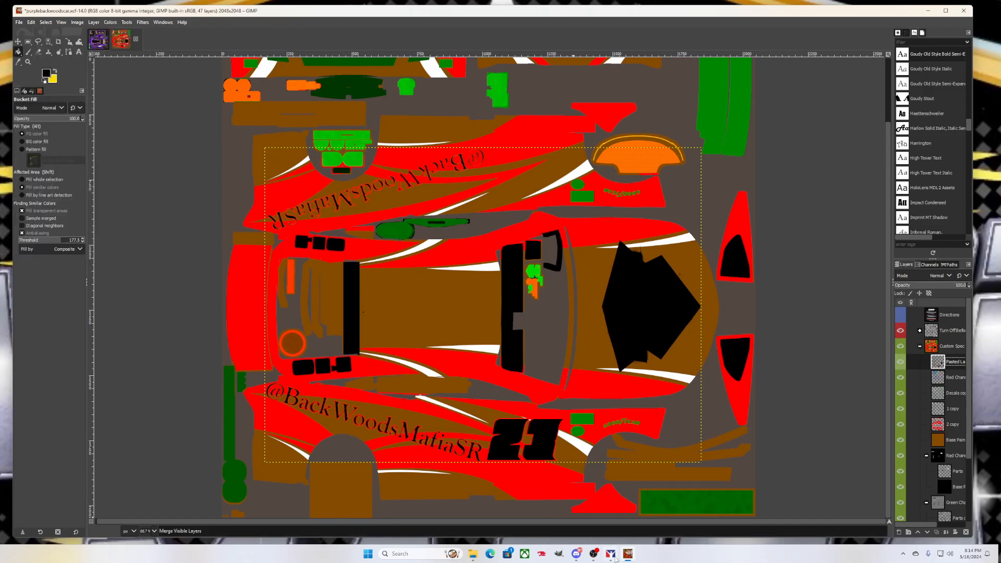
Zoom in on the 23 in the Paint Shop preview, then return to the GIMP template
{"action": "left_click", "coordinate": [612, 557]}
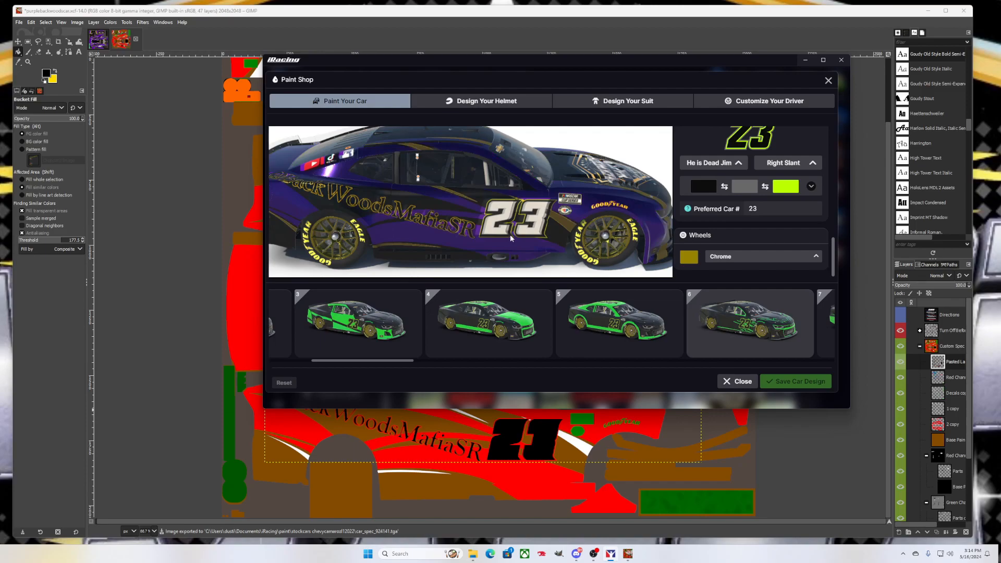
{"action": "scroll", "coordinate": [509, 230], "scroll_direction": "up", "scroll_amount": 2}
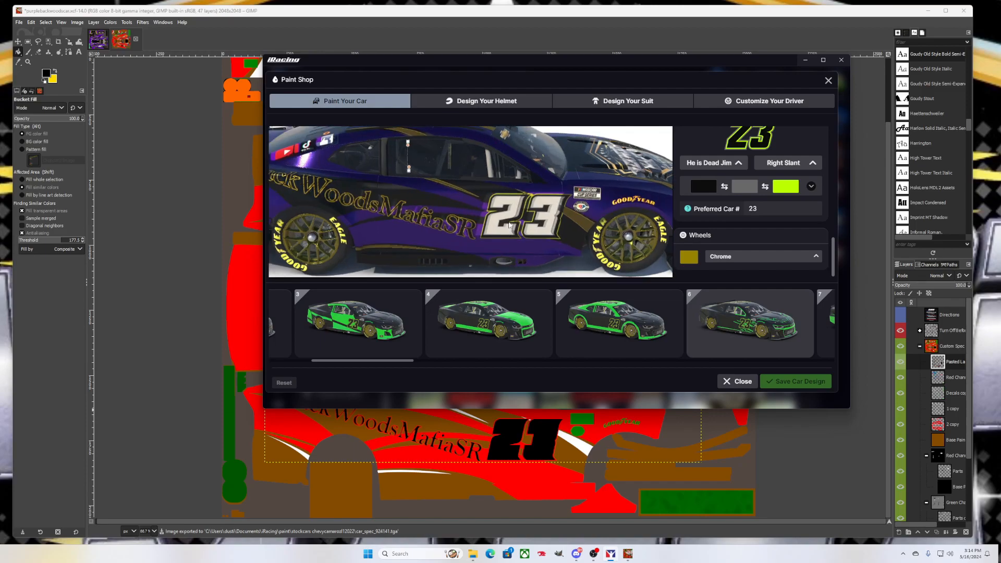
{"action": "scroll", "coordinate": [511, 219], "scroll_direction": "up", "scroll_amount": 1}
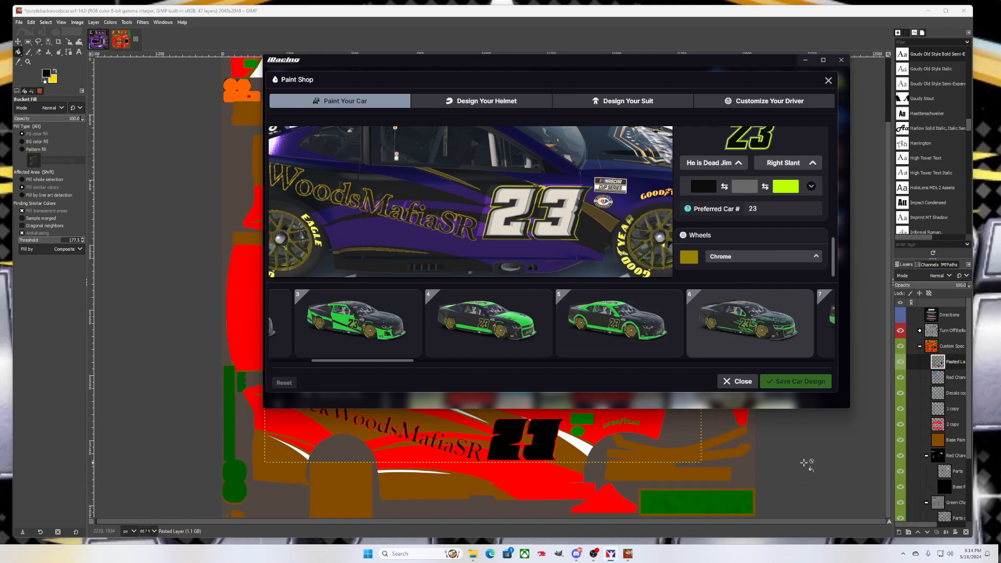
{"action": "left_click", "coordinate": [785, 435]}
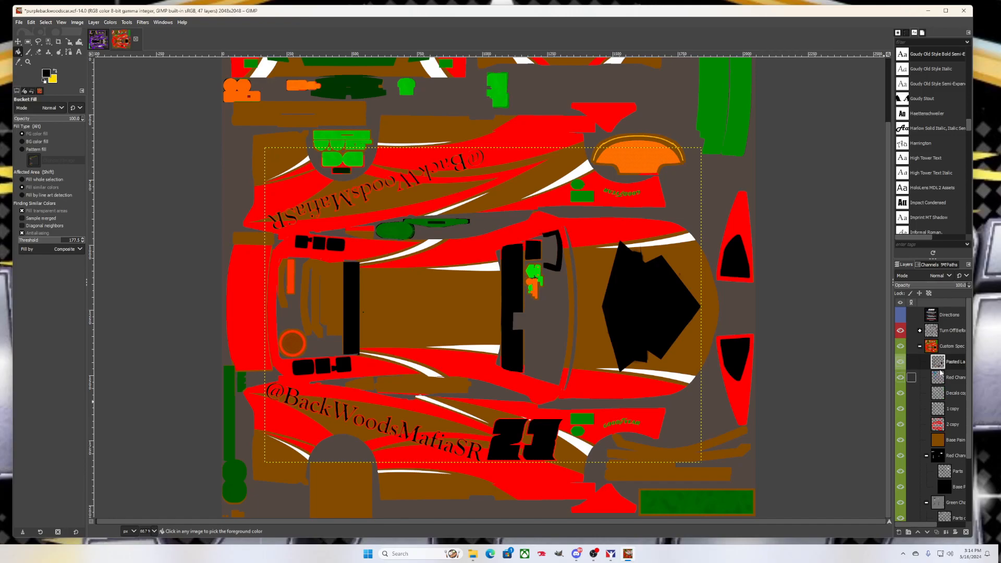
Undo back to lower Pasted Layer beneath 2 copy, toggle Quick Mask, and float the decals for moving
{"action": "key", "text": "ctrl+z"}
{"action": "key", "text": "shift+q"}
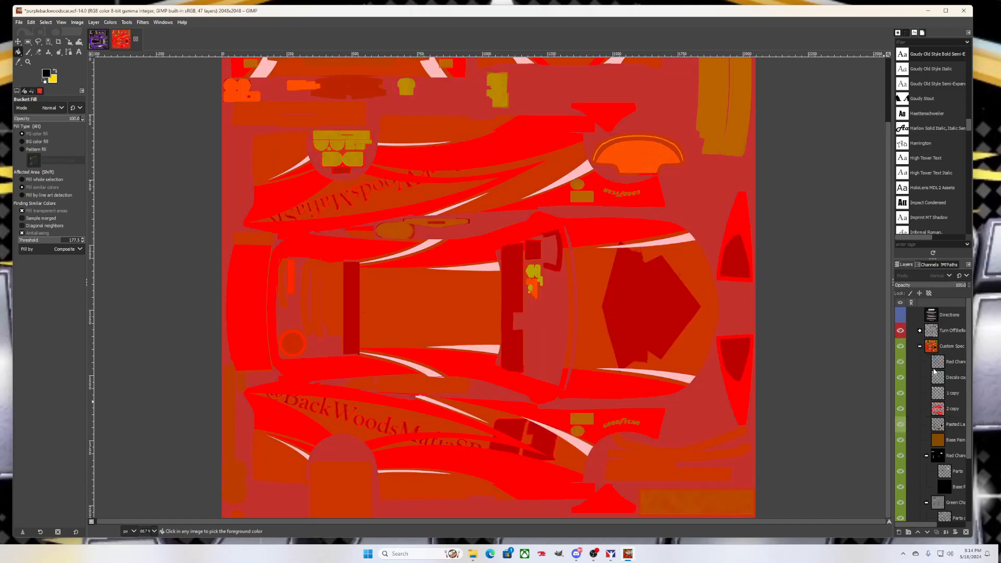
{"action": "key", "text": "ctrl+z"}
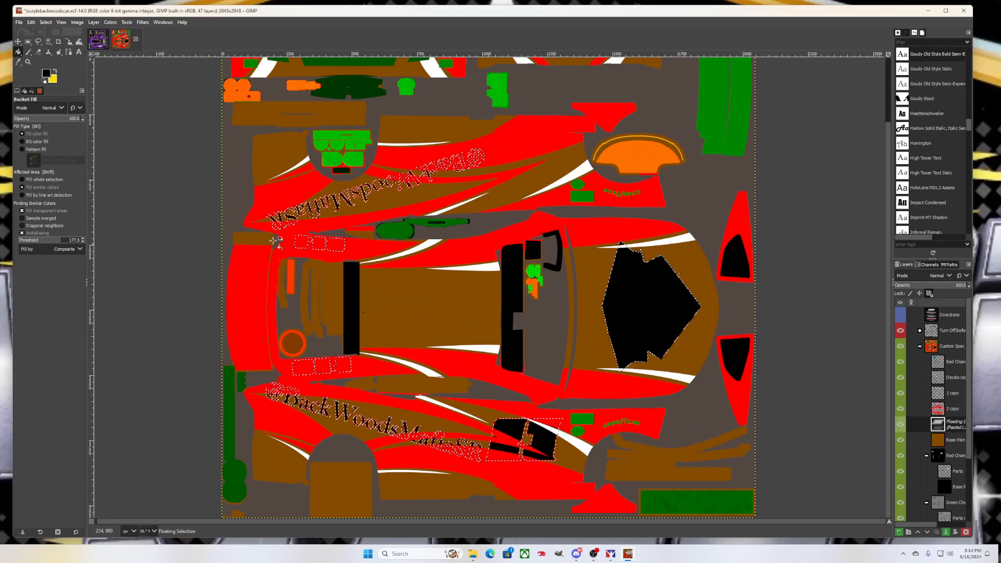
{"action": "left_click", "coordinate": [18, 41]}
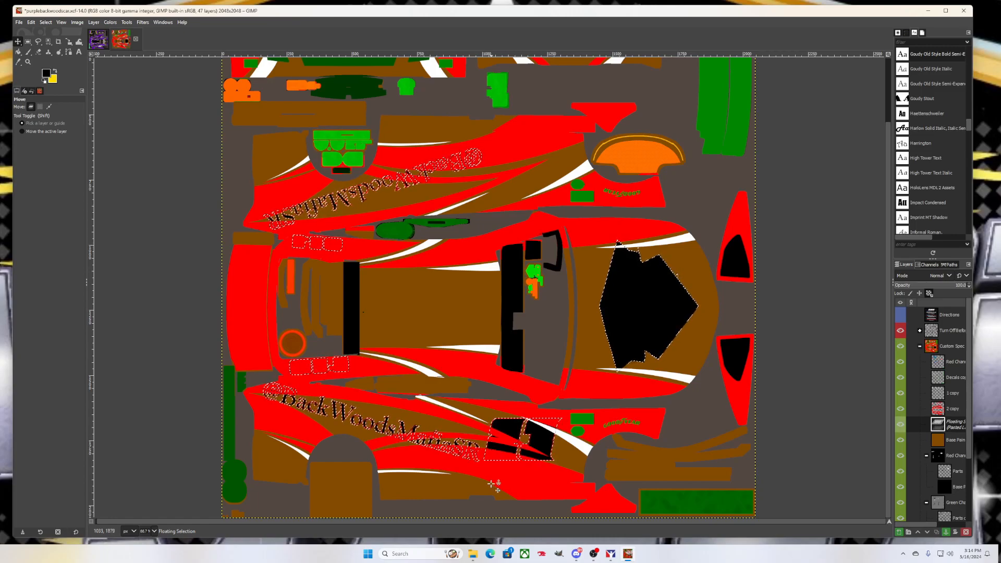
Overwrite the car_spec_924141.tga export and preview the car in iRacing Paint Shop
{"action": "left_click", "coordinate": [610, 554]}
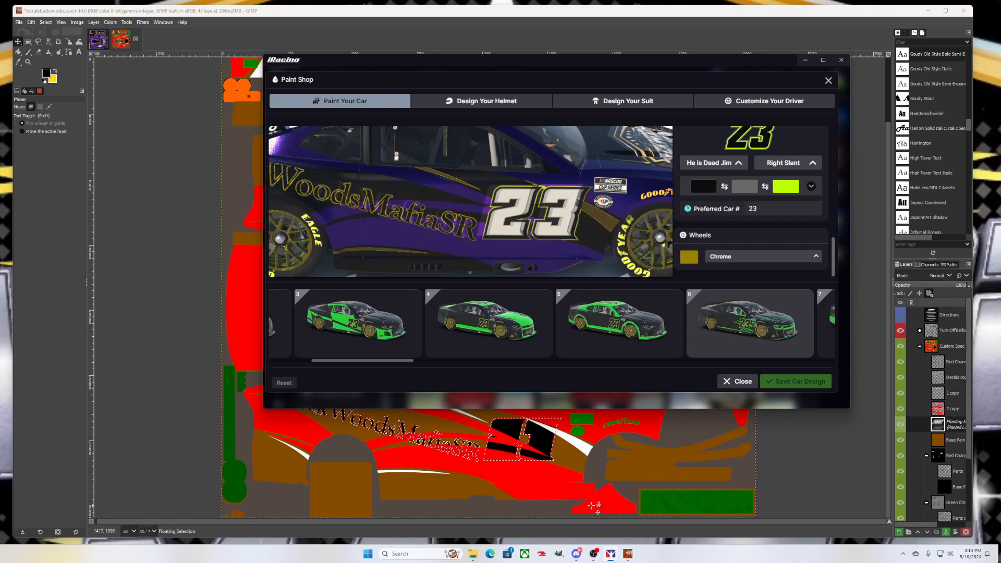
{"action": "mouse_move", "coordinate": [605, 558]}
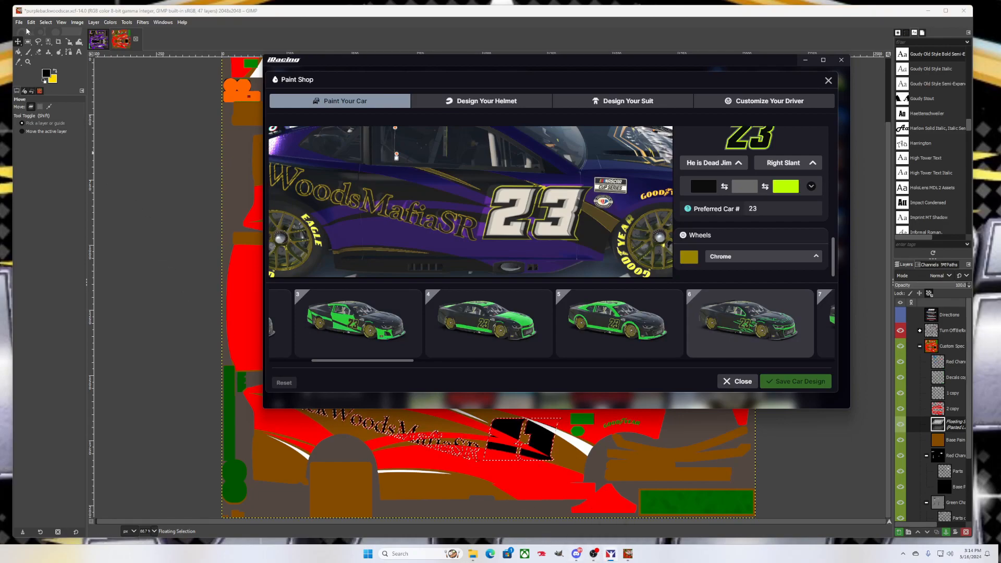
{"action": "left_click", "coordinate": [114, 102]}
{"action": "left_click", "coordinate": [19, 23]}
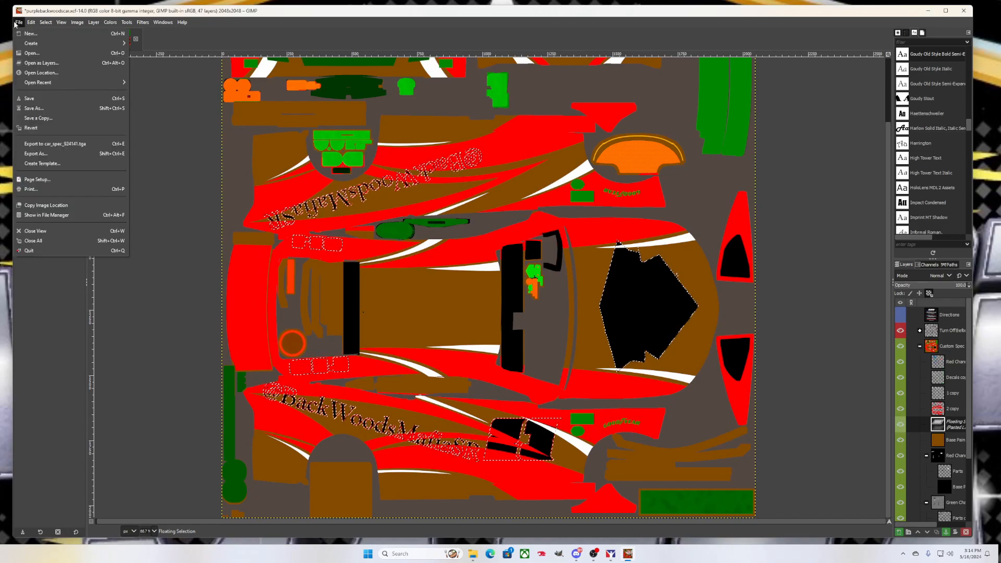
{"action": "left_click", "coordinate": [76, 144]}
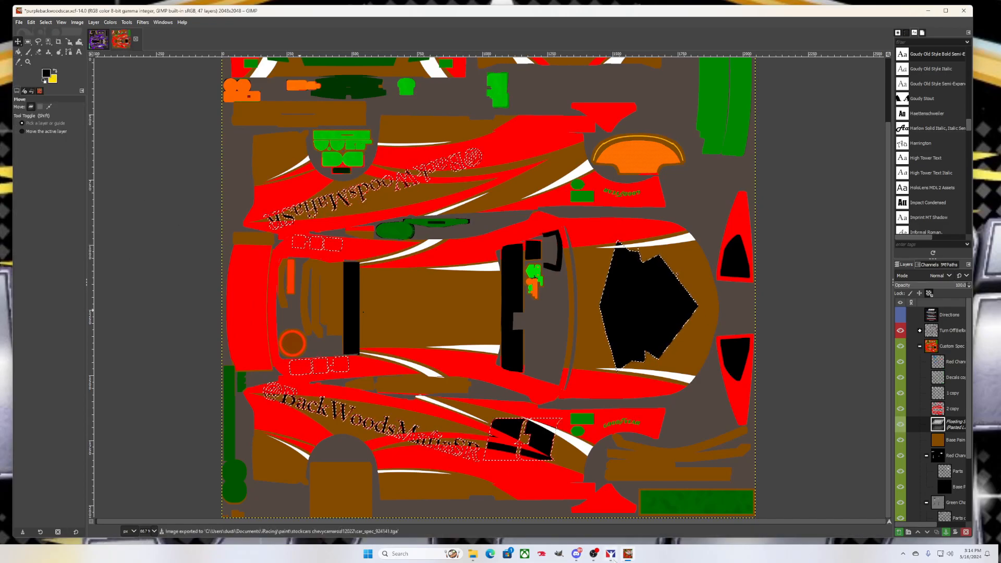
{"action": "left_click", "coordinate": [611, 553]}
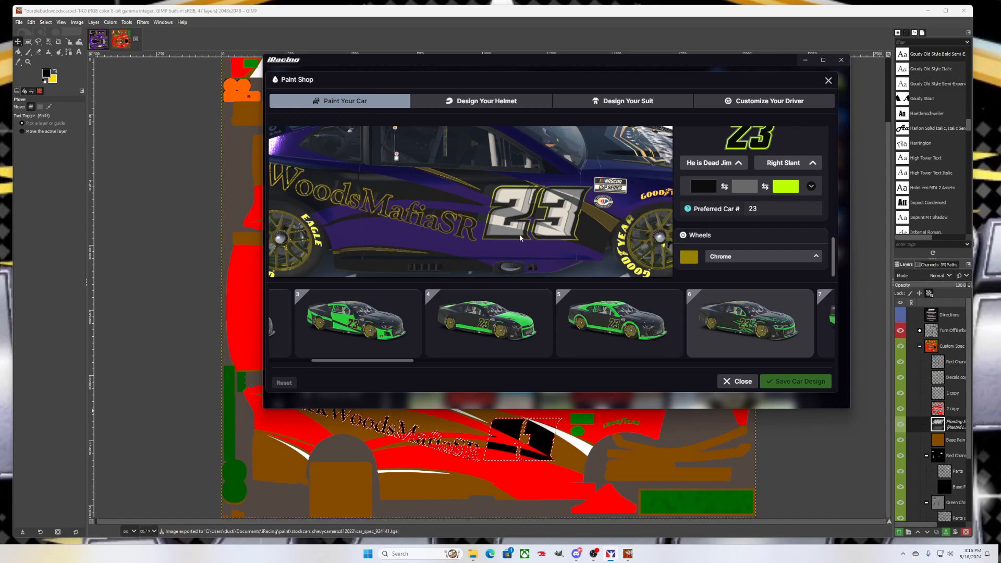
{"action": "scroll", "coordinate": [511, 219], "scroll_direction": "up", "scroll_amount": 2}
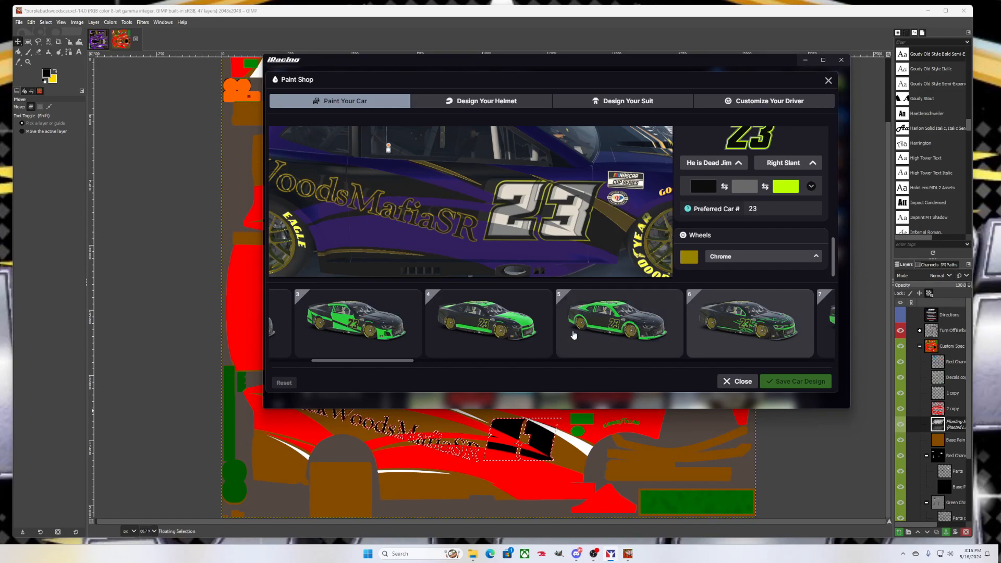
Re-export car_spec_924141.tga, check the preview, then nudge the floating artwork right
{"action": "left_click", "coordinate": [172, 342]}
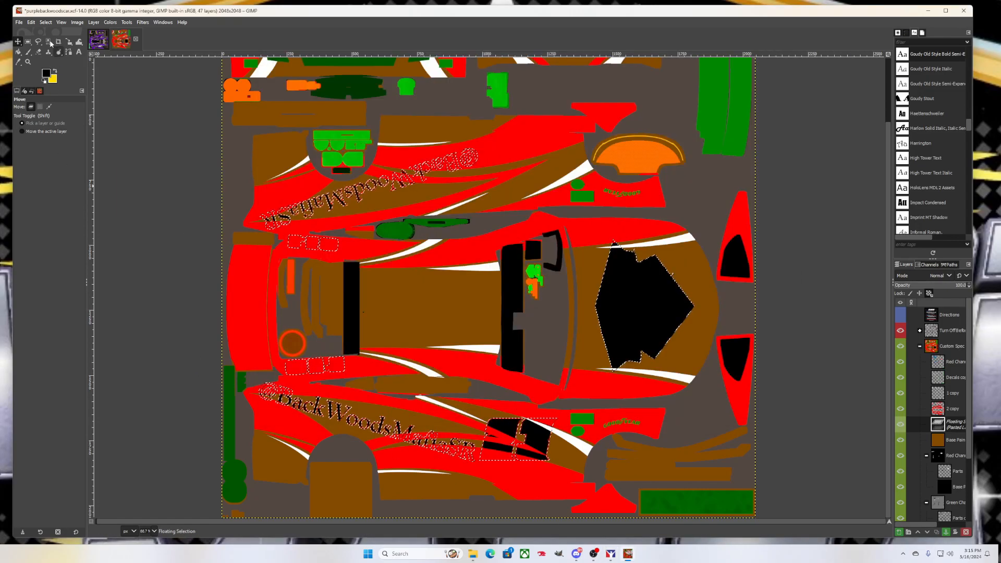
{"action": "left_click", "coordinate": [19, 22]}
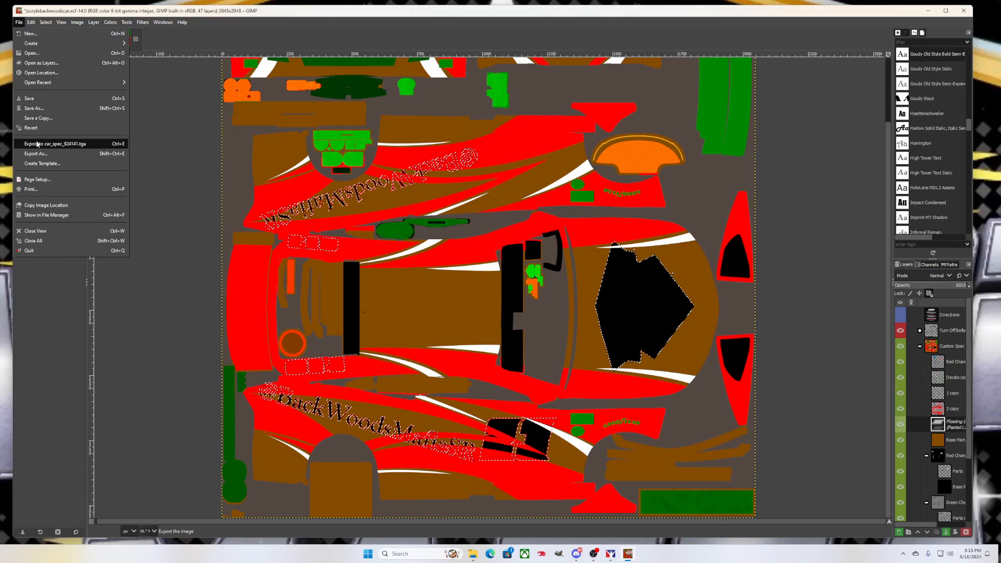
{"action": "left_click", "coordinate": [55, 144]}
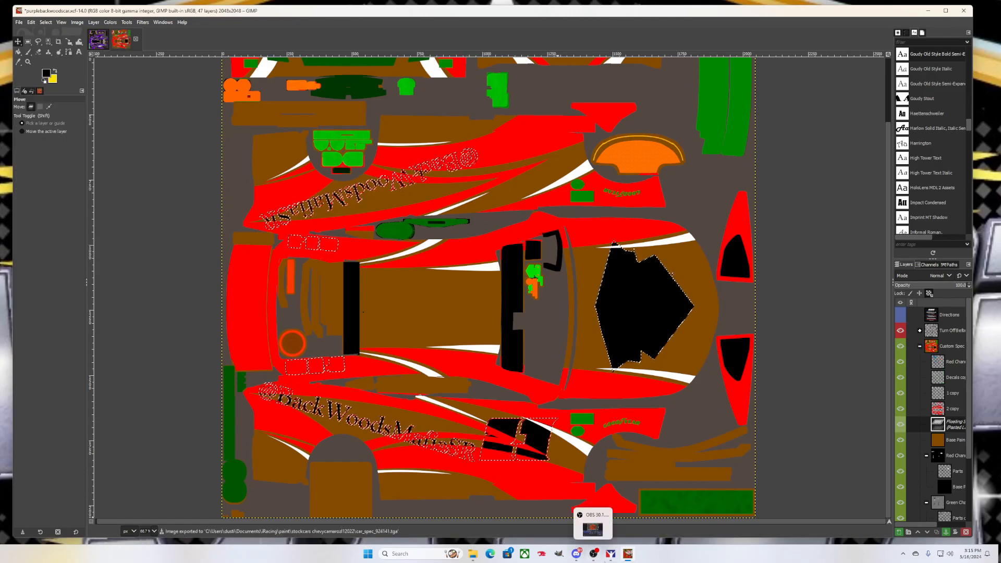
{"action": "left_click", "coordinate": [597, 519]}
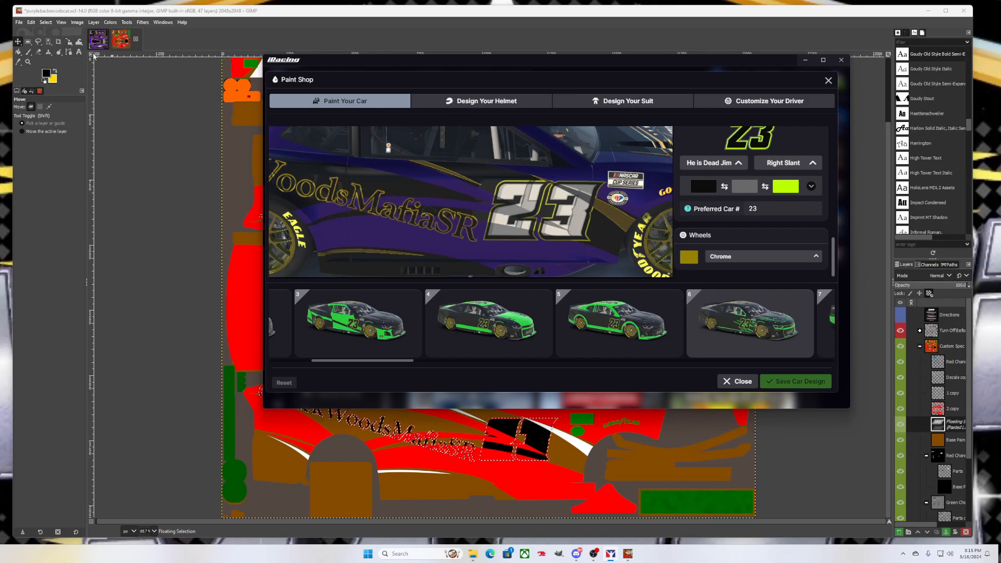
{"action": "left_click", "coordinate": [134, 100]}
{"action": "key", "text": "Right"}
{"action": "key", "text": "Right"}
{"action": "key", "text": "Right"}
{"action": "key", "text": "Right"}
{"action": "key", "text": "Right"}
{"action": "key", "text": "Right"}
{"action": "key", "text": "Right"}
{"action": "key", "text": "Right"}
{"action": "key", "text": "Right"}
{"action": "key", "text": "Right"}
{"action": "key", "text": "Right"}
{"action": "key", "text": "Right"}
{"action": "key", "text": "Right"}
{"action": "key", "text": "Right"}
{"action": "key", "text": "Right"}
{"action": "key", "text": "Right"}
{"action": "key", "text": "Right"}
{"action": "key", "text": "Right"}
{"action": "key", "text": "Right"}
{"action": "key", "text": "Right"}
{"action": "key", "text": "Right"}
{"action": "key", "text": "Right"}
{"action": "key", "text": "Right"}
{"action": "key", "text": "Right"}
{"action": "key", "text": "Right"}
{"action": "key", "text": "Right"}
{"action": "key", "text": "Right"}
{"action": "key", "text": "Right"}
{"action": "key", "text": "Right"}
{"action": "key", "text": "Right"}
{"action": "key", "text": "Right"}
{"action": "key", "text": "Right"}
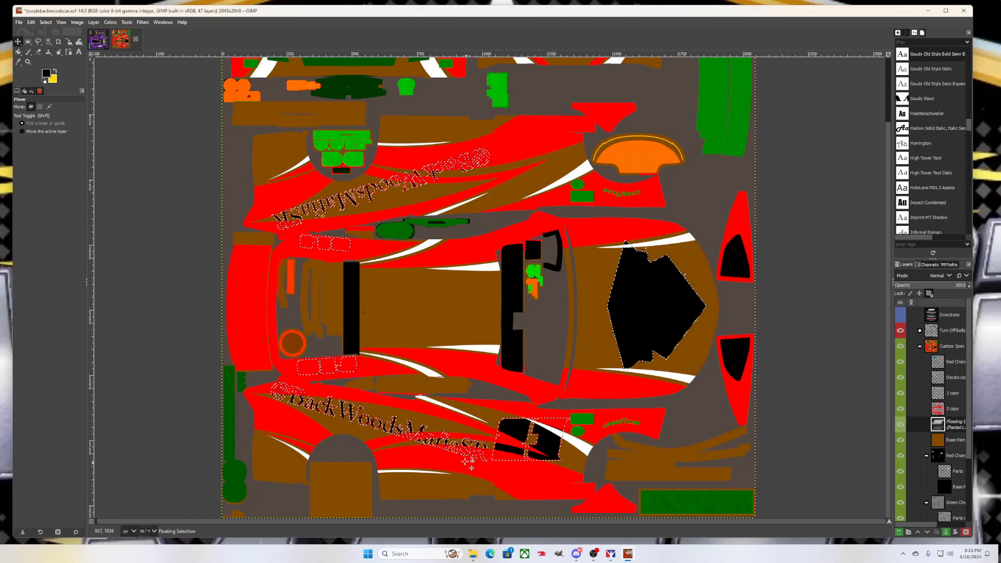
Re-export the realigned spec map to car_spec_924141.tga twice, comparing each in iRacing Paint Shop
{"action": "left_click", "coordinate": [18, 22]}
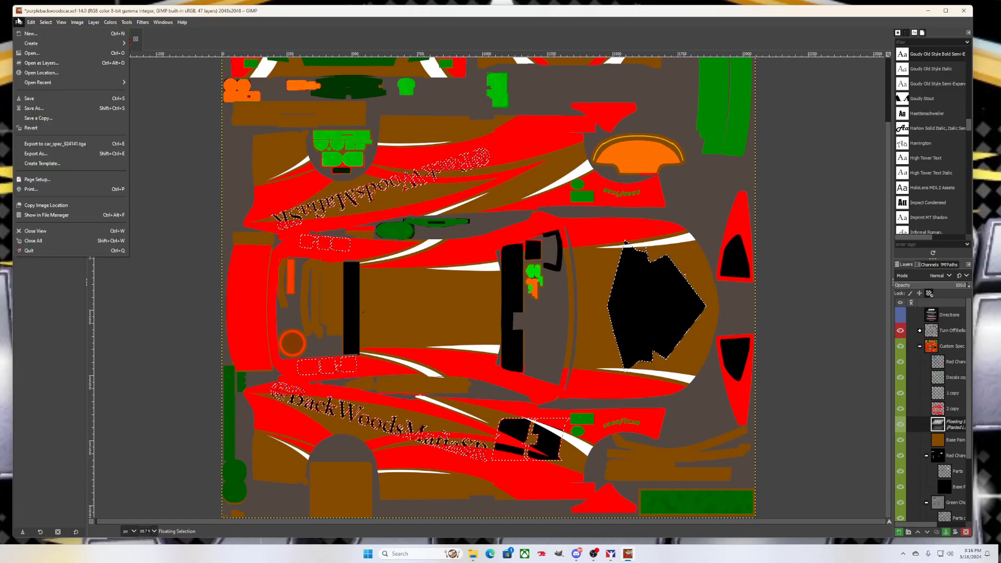
{"action": "left_click", "coordinate": [52, 143]}
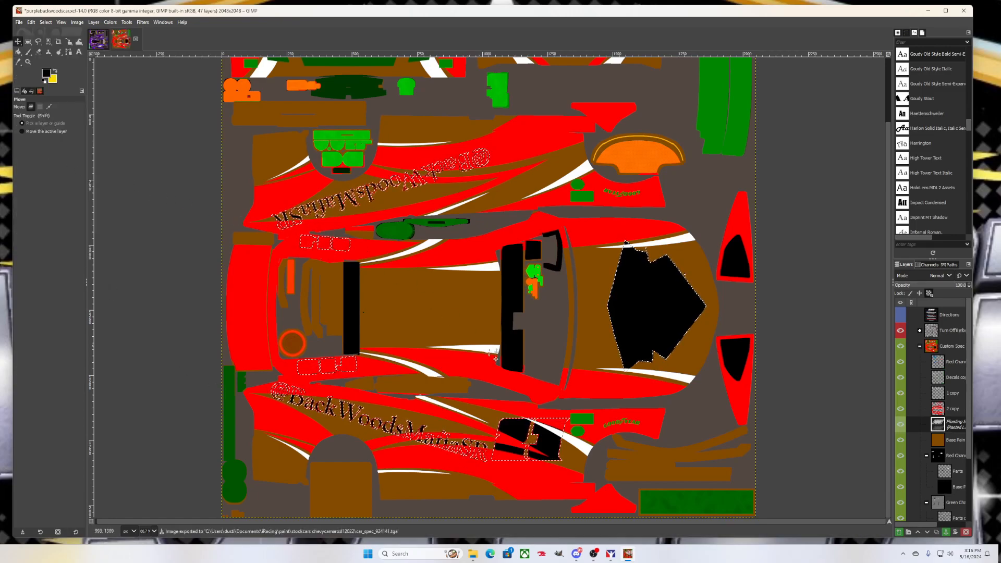
{"action": "key", "text": "alt+Tab"}
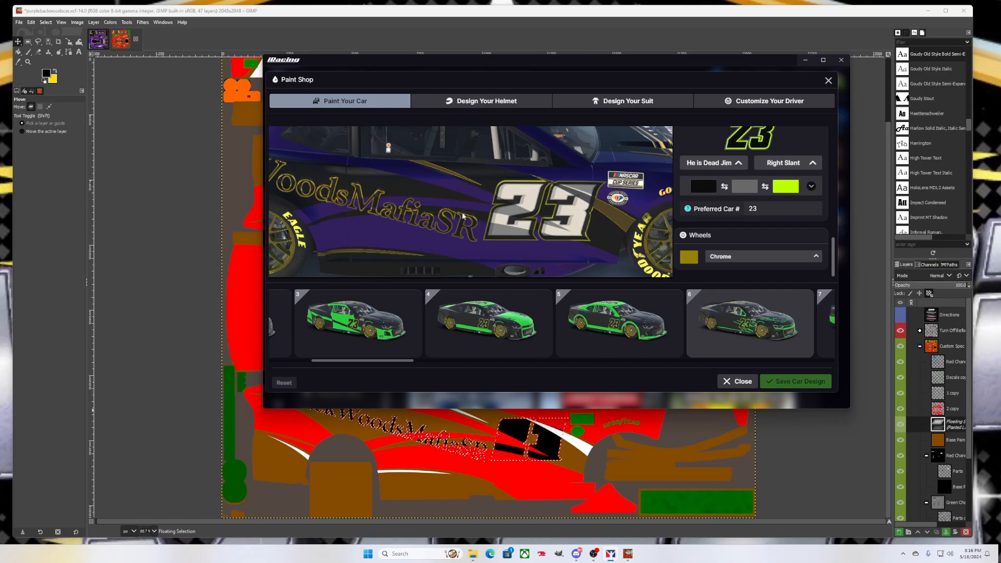
{"action": "left_click", "coordinate": [228, 426]}
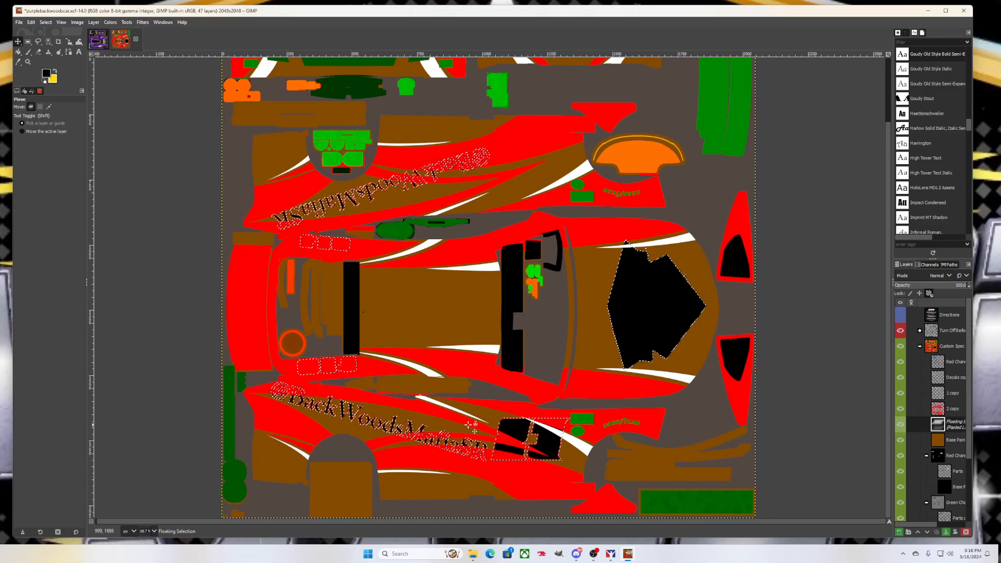
{"action": "left_click", "coordinate": [19, 22]}
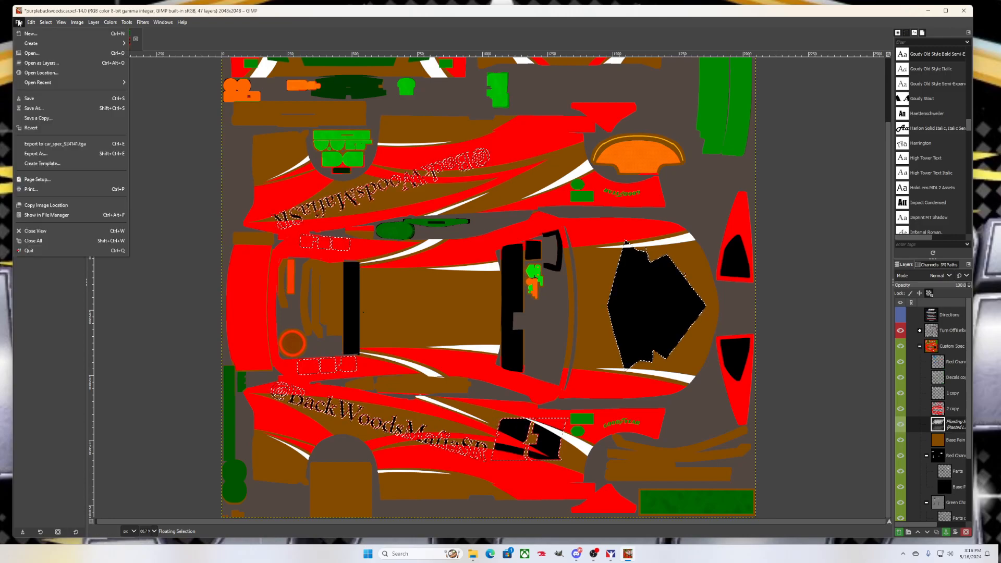
{"action": "left_click", "coordinate": [47, 134]}
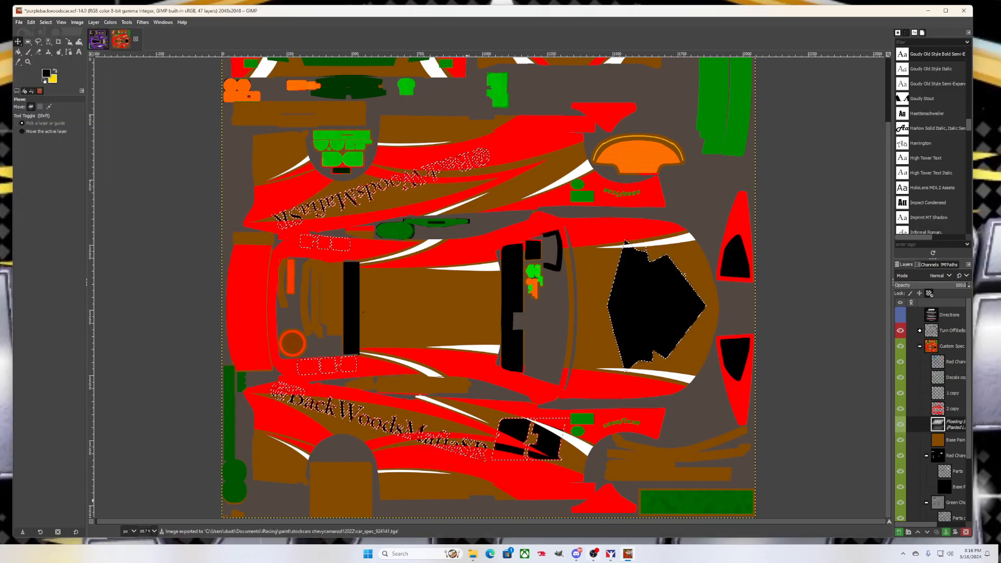
{"action": "left_click", "coordinate": [613, 554]}
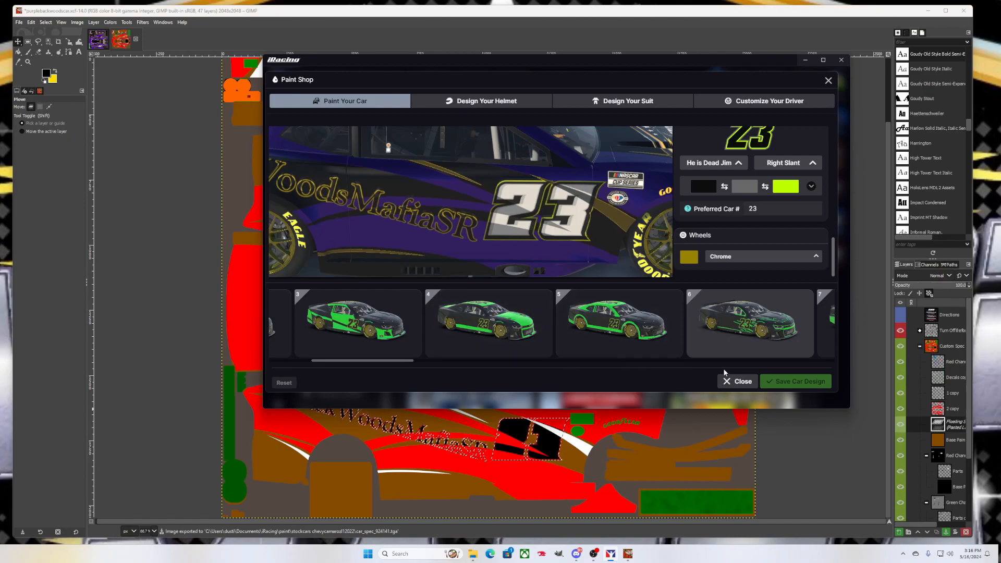
Export car_spec_924141.tga once more and check the updated car in the iRacing preview
{"action": "left_click", "coordinate": [806, 438]}
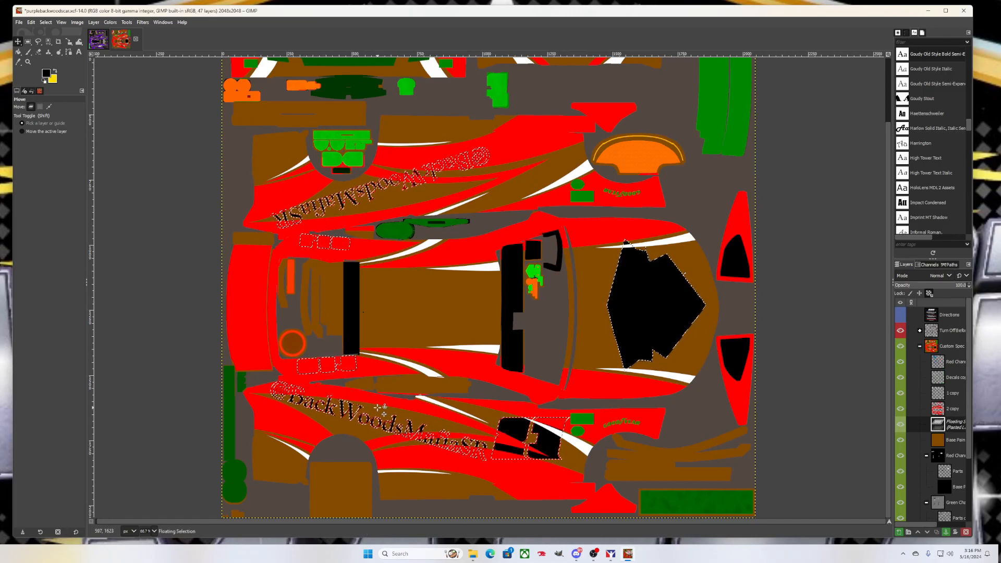
{"action": "left_click", "coordinate": [19, 22]}
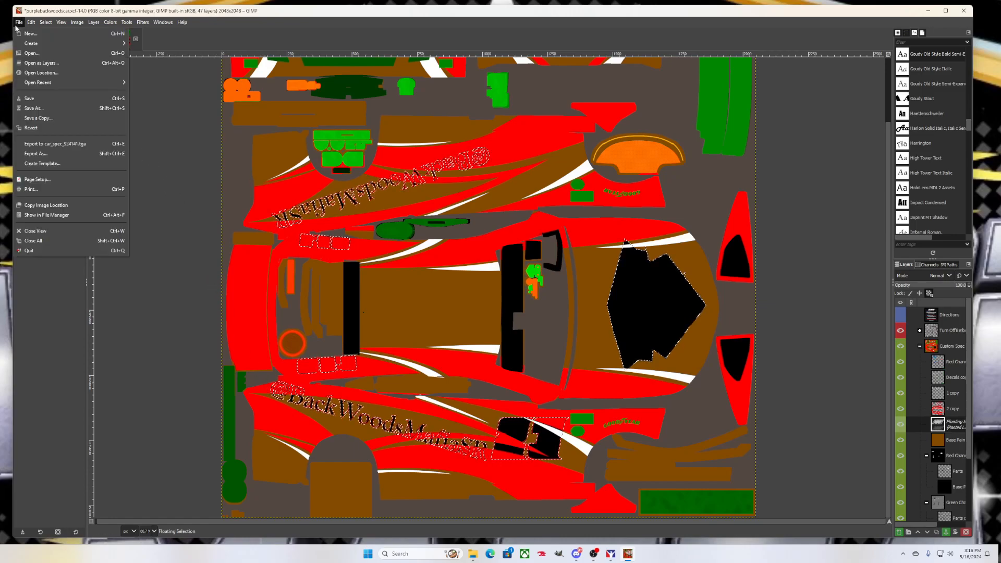
{"action": "left_click", "coordinate": [61, 145]}
{"action": "left_click", "coordinate": [609, 556]}
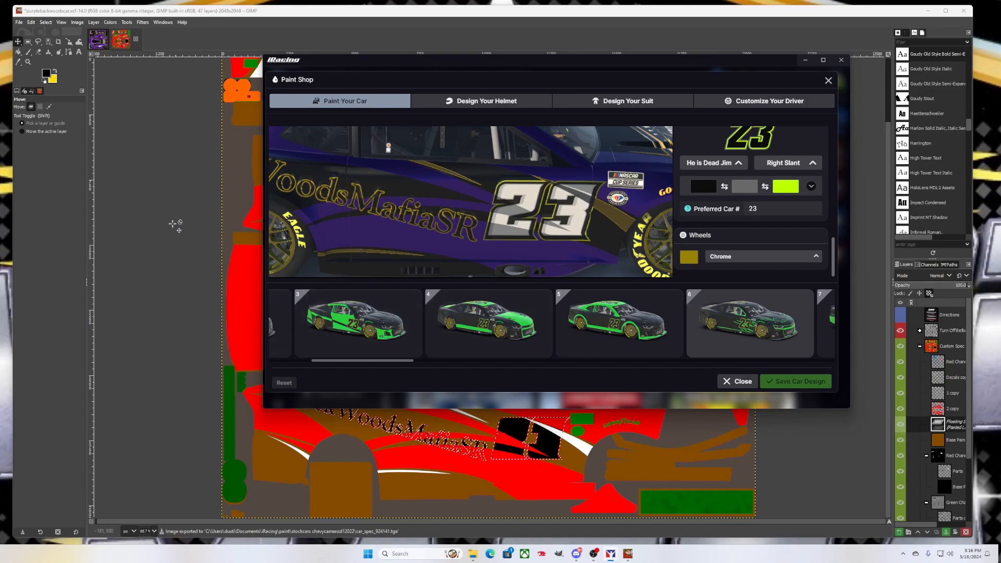
{"action": "left_click", "coordinate": [21, 27]}
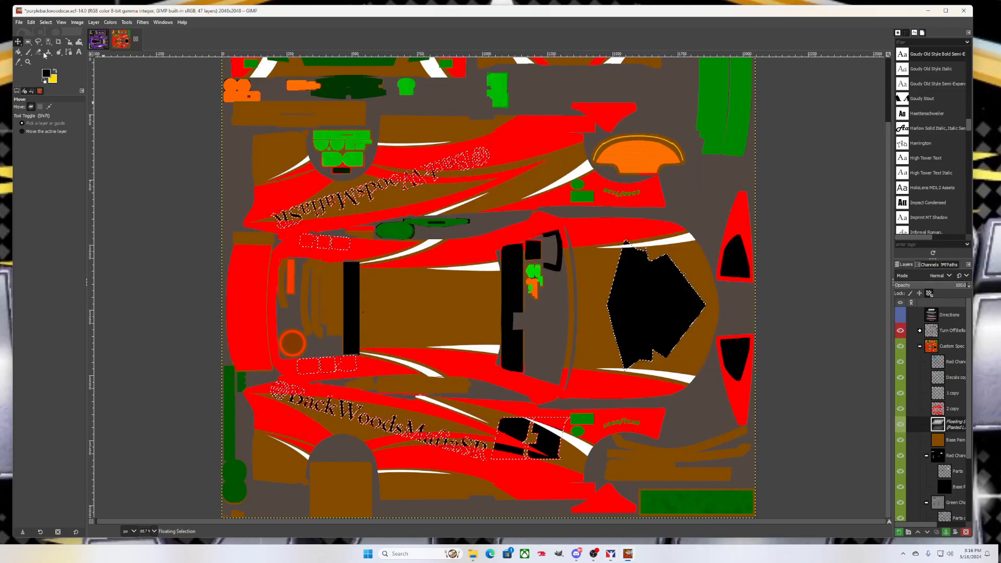
{"action": "left_click", "coordinate": [18, 22]}
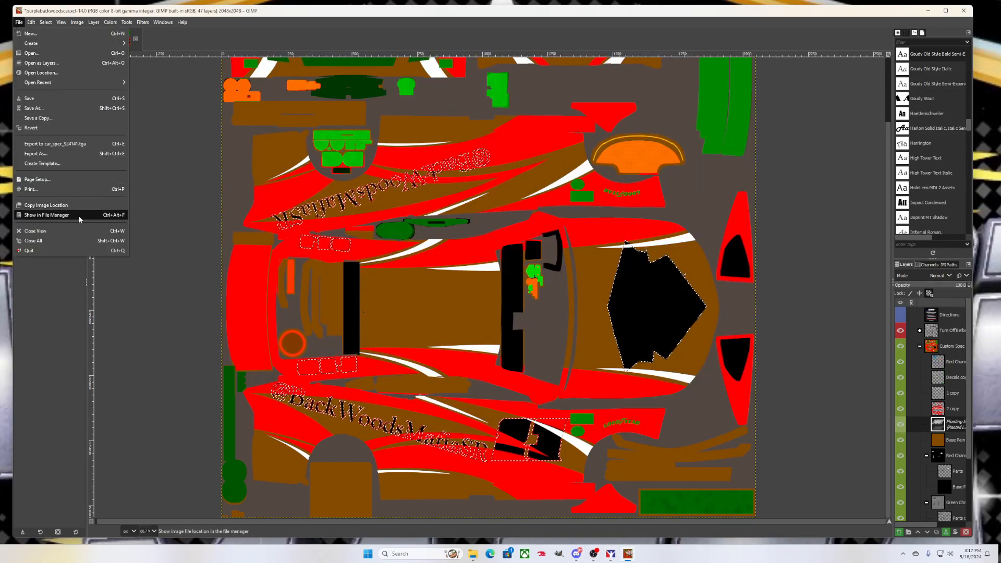
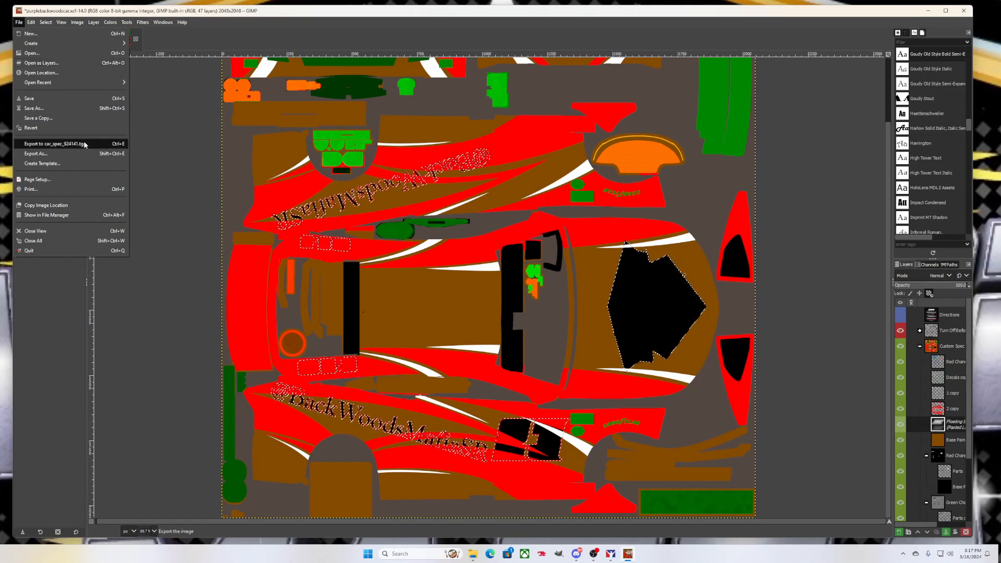
Export the spec map to car_spec_924141.tga, re-export it with Ctrl+E, and bring up the iRacing preview
{"action": "left_click", "coordinate": [124, 143]}
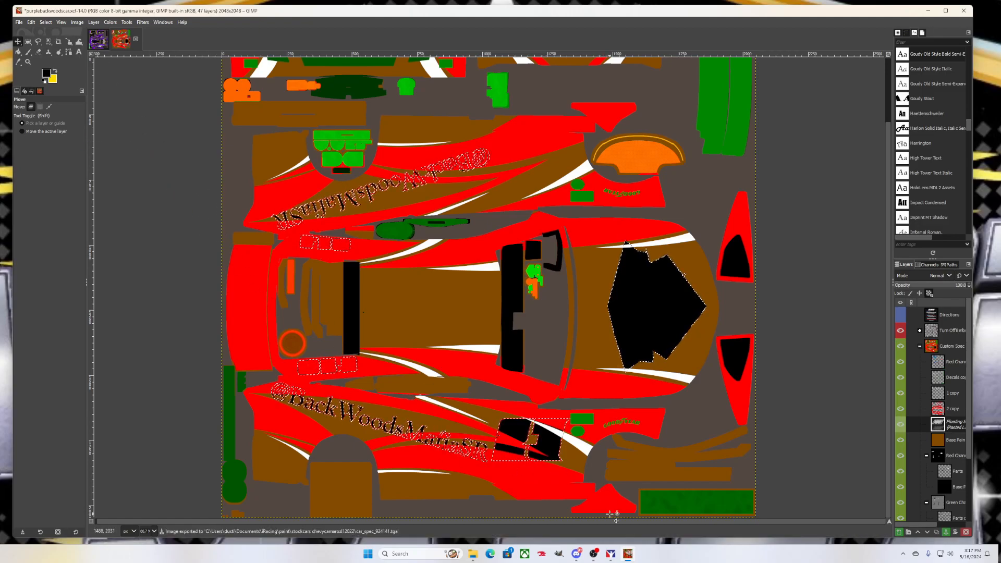
{"action": "left_click", "coordinate": [611, 553]}
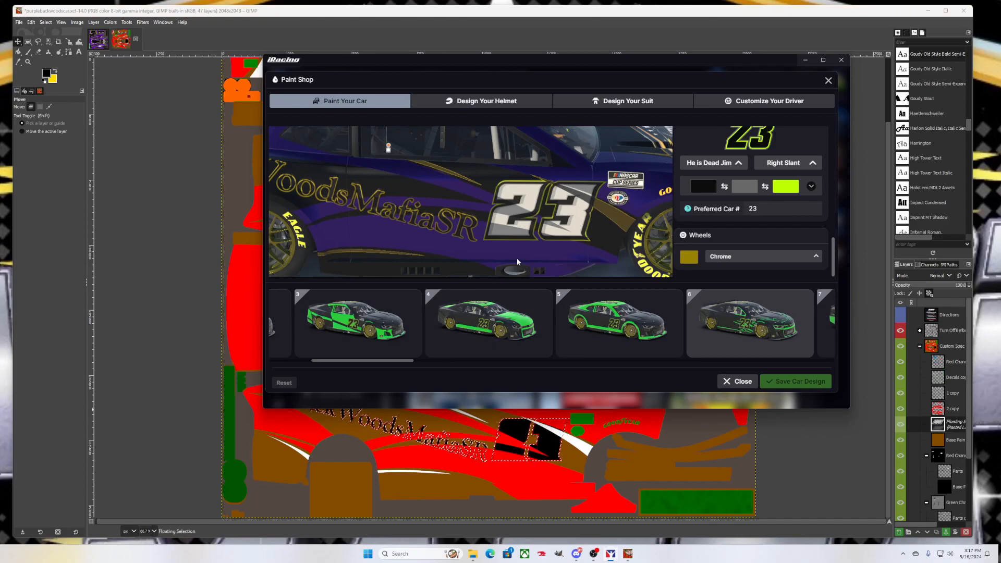
{"action": "left_click", "coordinate": [199, 360]}
{"action": "key", "text": "ctrl+e"}
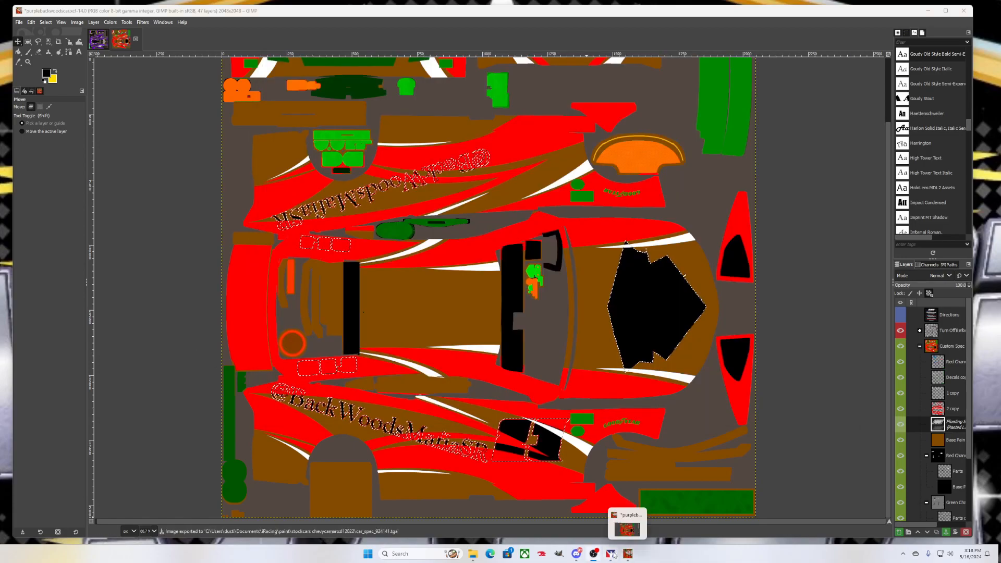
{"action": "left_click", "coordinate": [610, 553]}
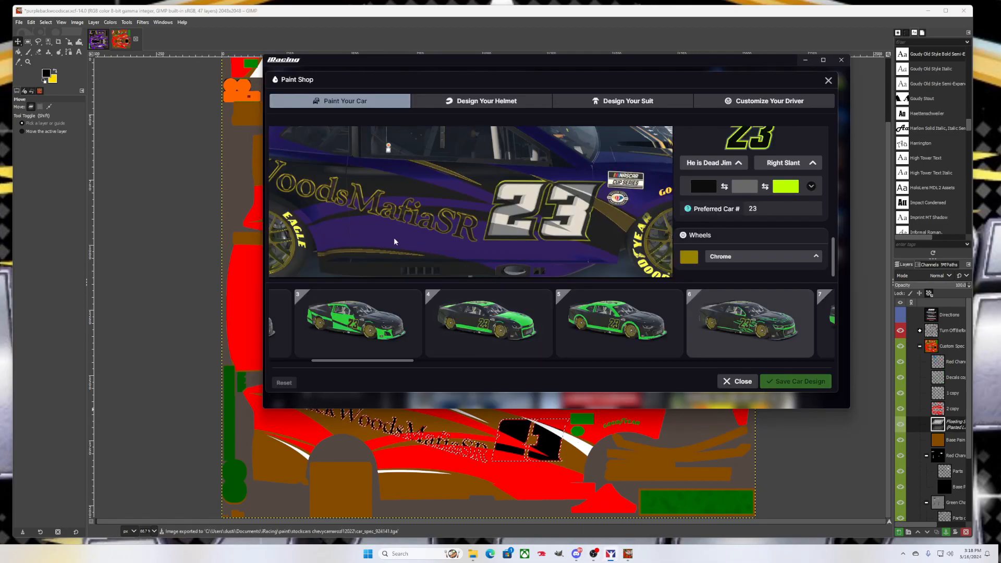
Orbit and zoom the preview to check the purple #23 car's rear, side and front
{"action": "mouse_move", "coordinate": [390, 236]}
{"action": "left_mouse_down"}
{"action": "mouse_move", "coordinate": [428, 240]}
{"action": "mouse_move", "coordinate": [381, 220]}
{"action": "mouse_move", "coordinate": [358, 230]}
{"action": "mouse_move", "coordinate": [382, 237]}
{"action": "mouse_move", "coordinate": [398, 223]}
{"action": "left_mouse_up"}
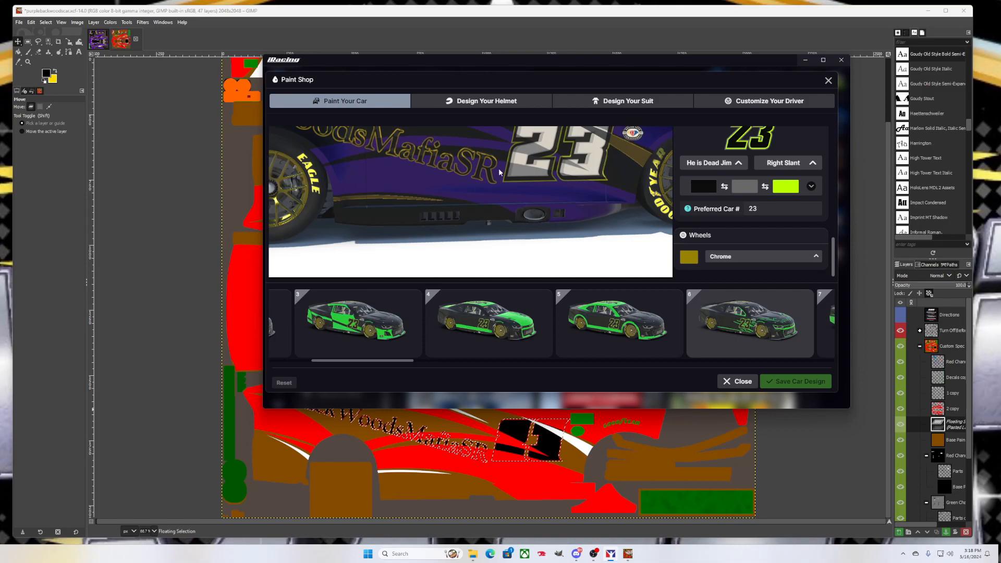
{"action": "mouse_move", "coordinate": [479, 168]}
{"action": "left_mouse_down"}
{"action": "mouse_move", "coordinate": [454, 192]}
{"action": "mouse_move", "coordinate": [349, 208]}
{"action": "mouse_move", "coordinate": [306, 201]}
{"action": "mouse_move", "coordinate": [290, 186]}
{"action": "left_mouse_up"}
{"action": "left_click_drag", "start_coordinate": [585, 182], "coordinate": [753, 189]}
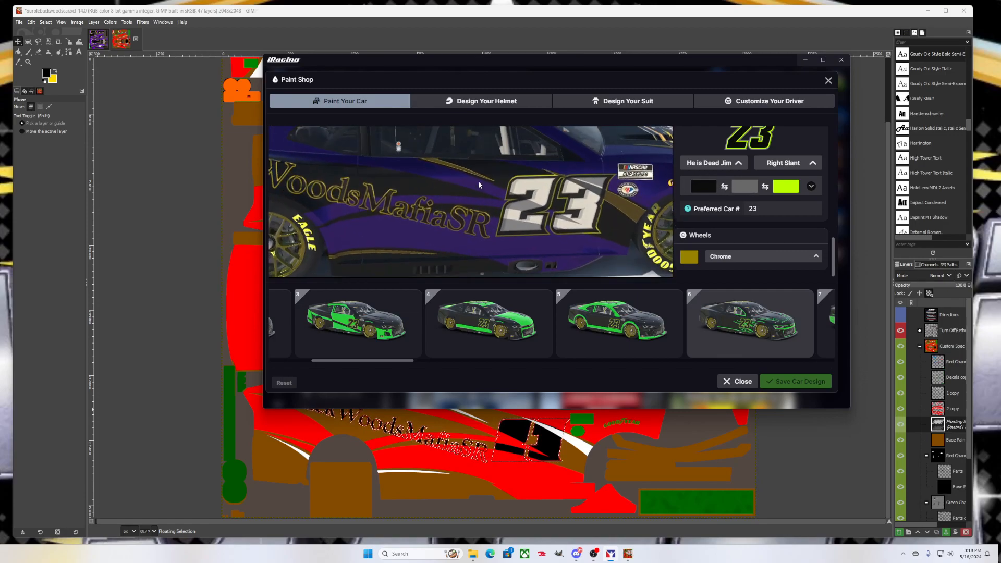
{"action": "scroll", "coordinate": [389, 211], "scroll_direction": "down", "scroll_amount": 5}
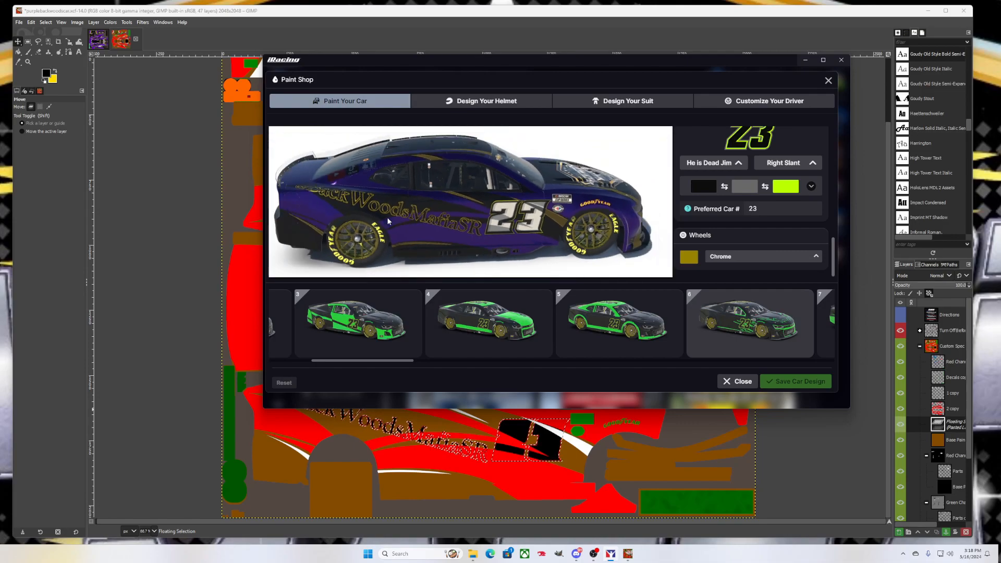
{"action": "mouse_move", "coordinate": [448, 237]}
{"action": "left_mouse_down"}
{"action": "mouse_move", "coordinate": [427, 224]}
{"action": "mouse_move", "coordinate": [473, 223]}
{"action": "mouse_move", "coordinate": [461, 230]}
{"action": "left_mouse_up"}
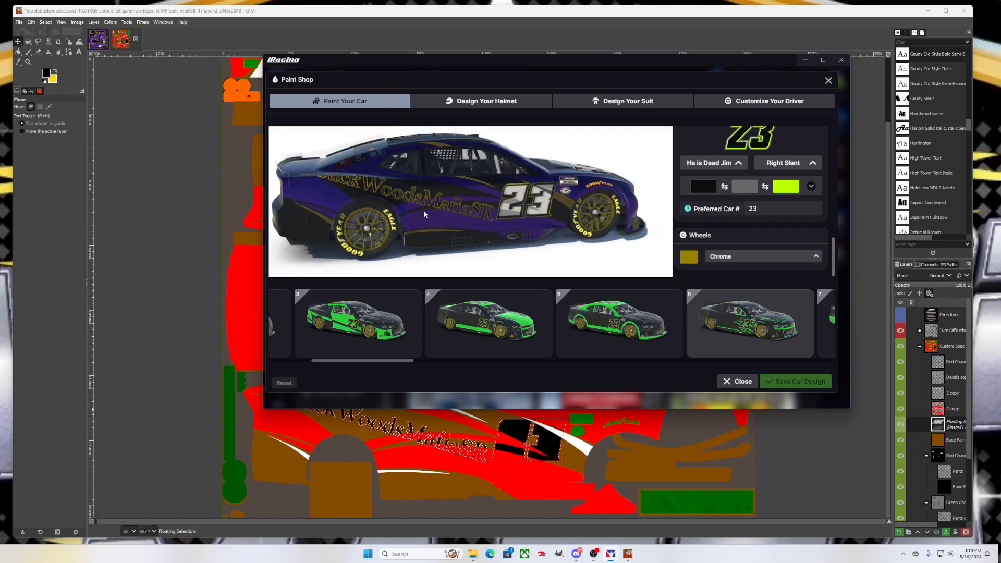
{"action": "scroll", "coordinate": [423, 210], "scroll_direction": "up", "scroll_amount": 4}
{"action": "scroll", "coordinate": [423, 214], "scroll_direction": "up", "scroll_amount": 2}
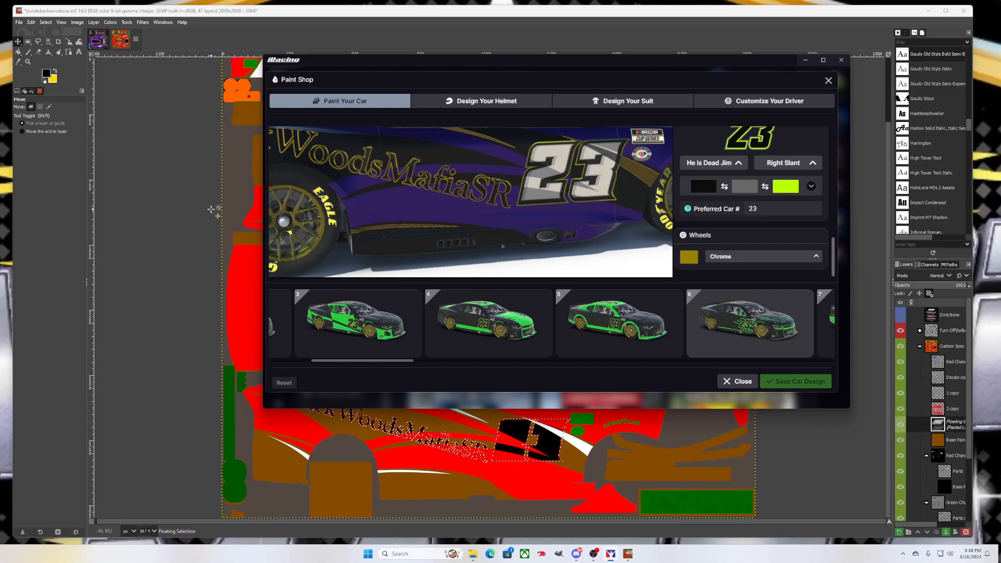
{"action": "left_click", "coordinate": [211, 209]}
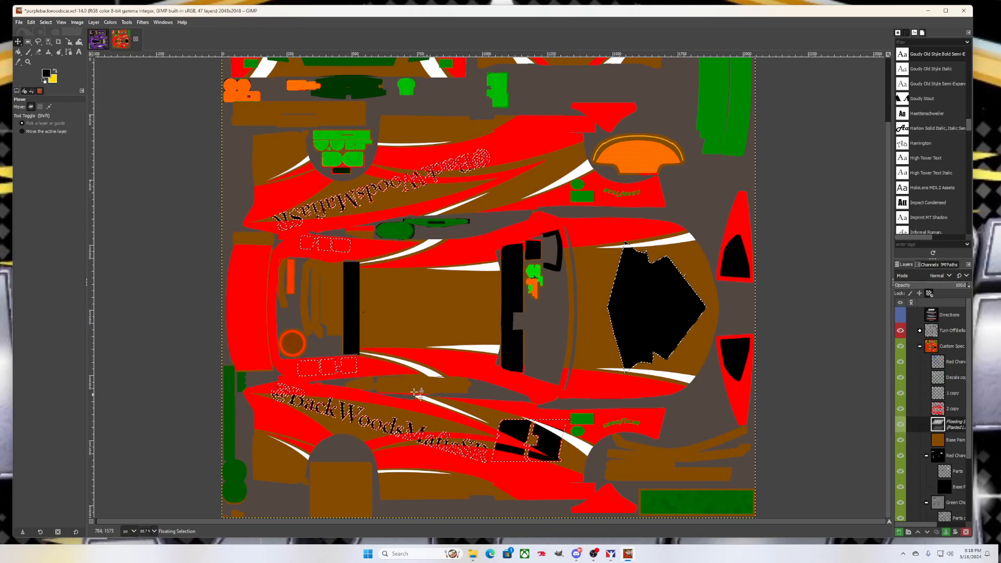
{"action": "left_click", "coordinate": [18, 22]}
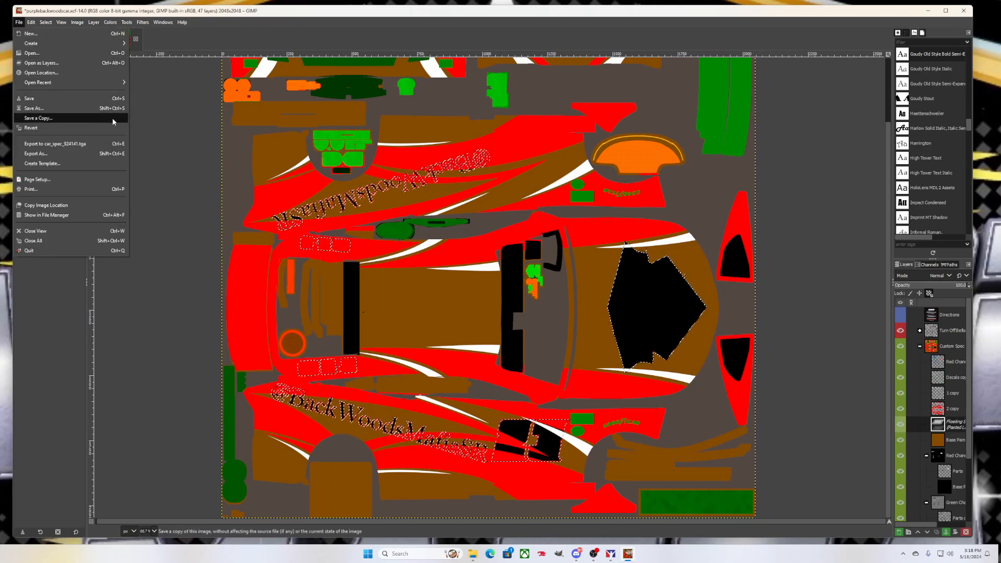
{"action": "left_click", "coordinate": [55, 144]}
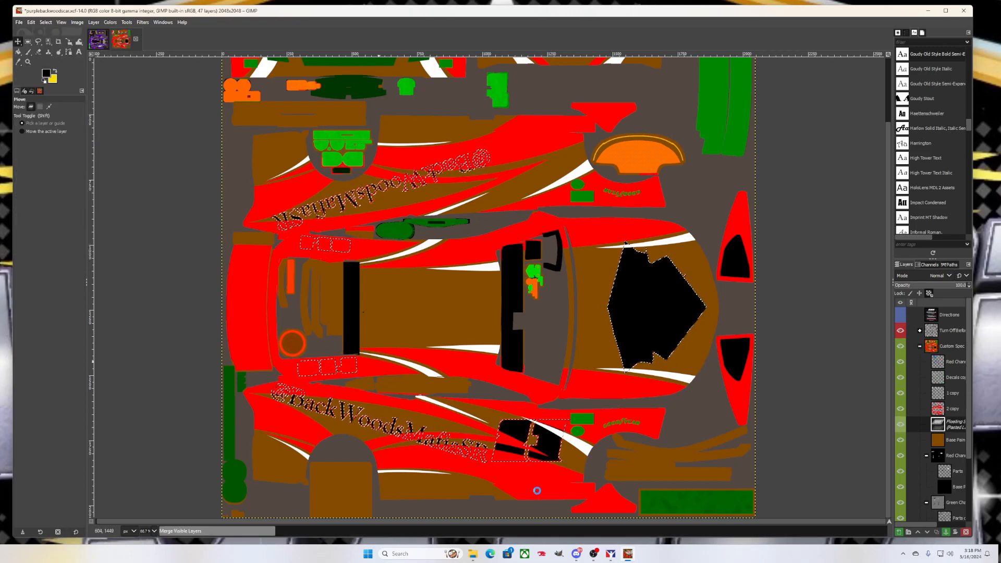
{"action": "left_click", "coordinate": [599, 556]}
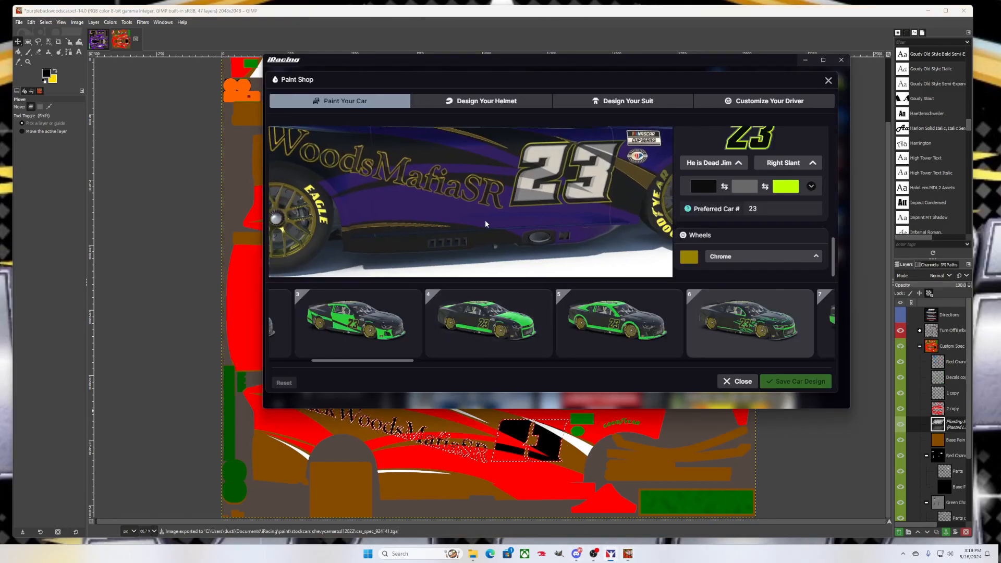
Rotate and tilt the preview to check the lettering and door number 23, then hide it
{"action": "left_click_drag", "start_coordinate": [485, 220], "coordinate": [610, 207]}
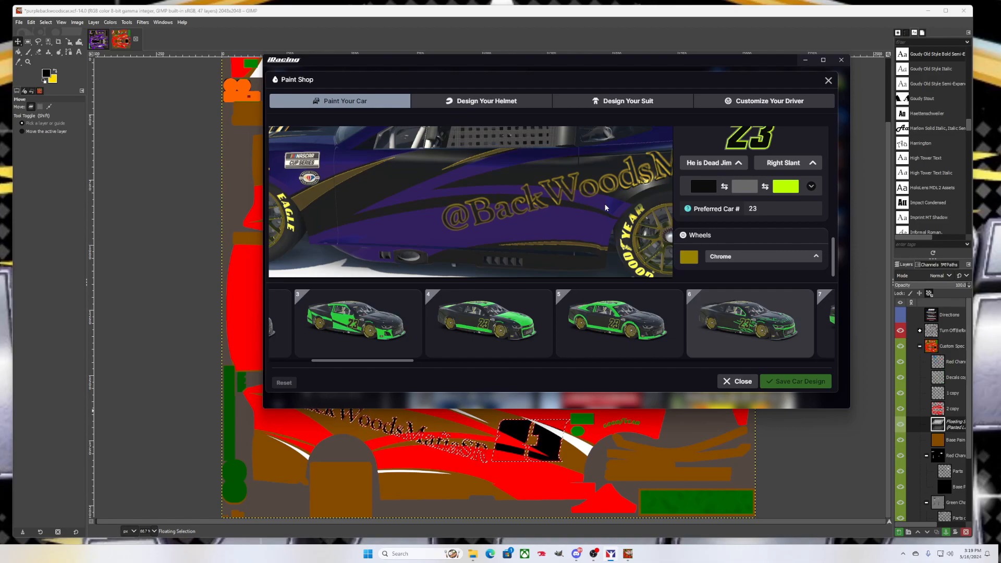
{"action": "mouse_move", "coordinate": [606, 209]}
{"action": "left_mouse_down"}
{"action": "mouse_move", "coordinate": [472, 210]}
{"action": "mouse_move", "coordinate": [472, 198]}
{"action": "mouse_move", "coordinate": [546, 190]}
{"action": "left_mouse_up"}
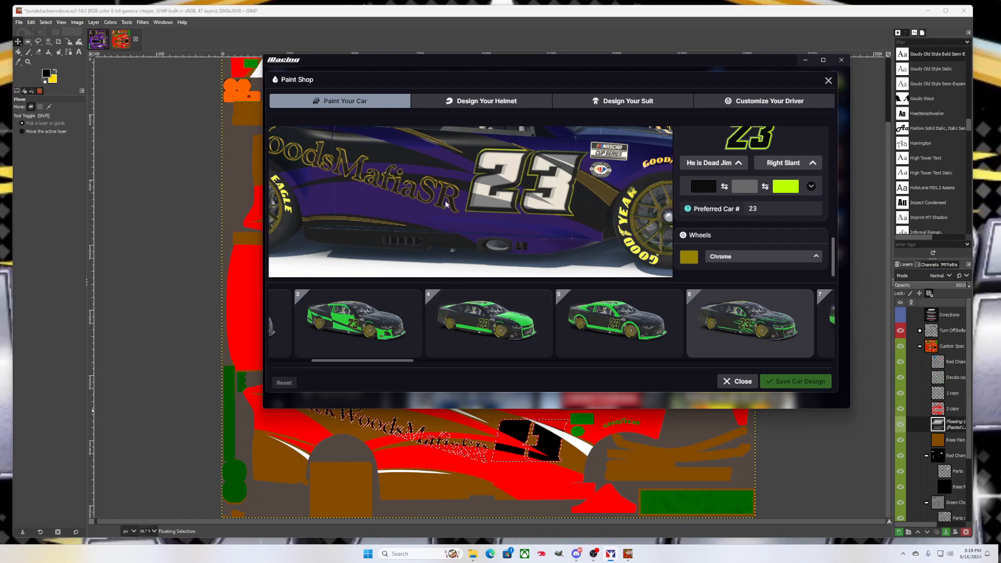
{"action": "mouse_move", "coordinate": [604, 252]}
{"action": "left_mouse_down"}
{"action": "mouse_move", "coordinate": [586, 268]}
{"action": "mouse_move", "coordinate": [597, 251]}
{"action": "left_mouse_up"}
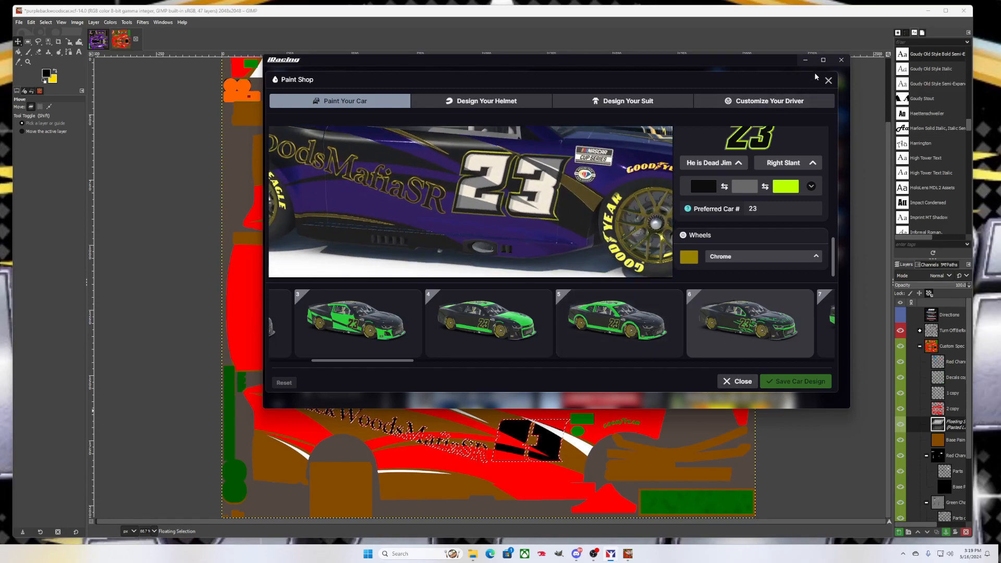
{"action": "left_click", "coordinate": [807, 60]}
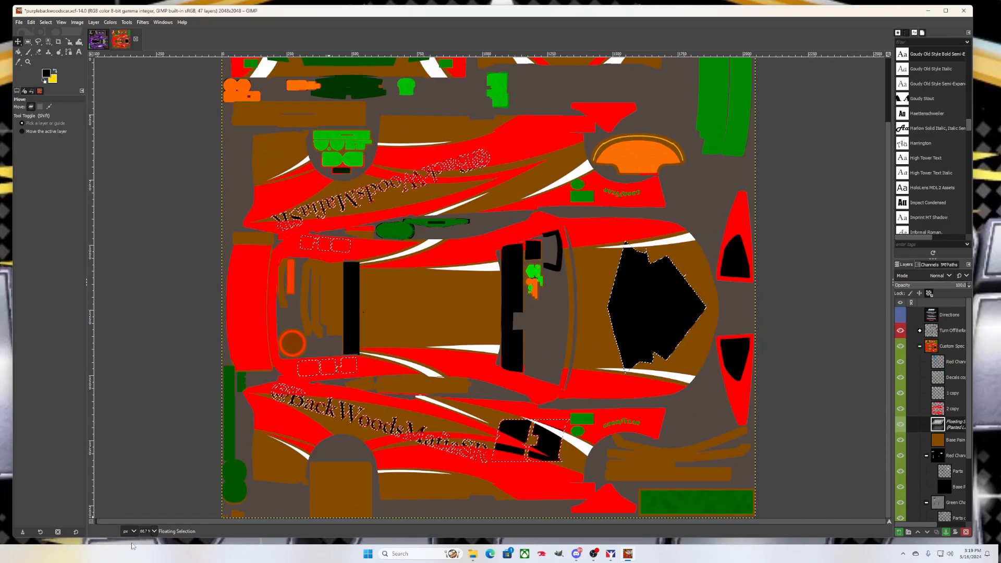
Anchor the floating selection as a layer, paste the number and lettering decals, and make them a new layer
{"action": "left_click", "coordinate": [91, 522]}
{"action": "left_click", "coordinate": [91, 522]}
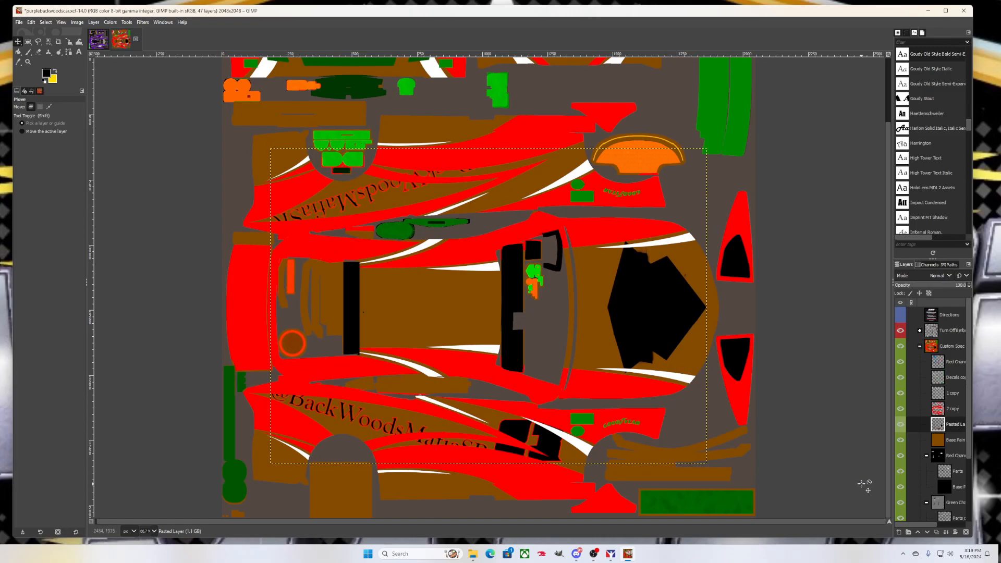
{"action": "key", "text": "ctrl+v"}
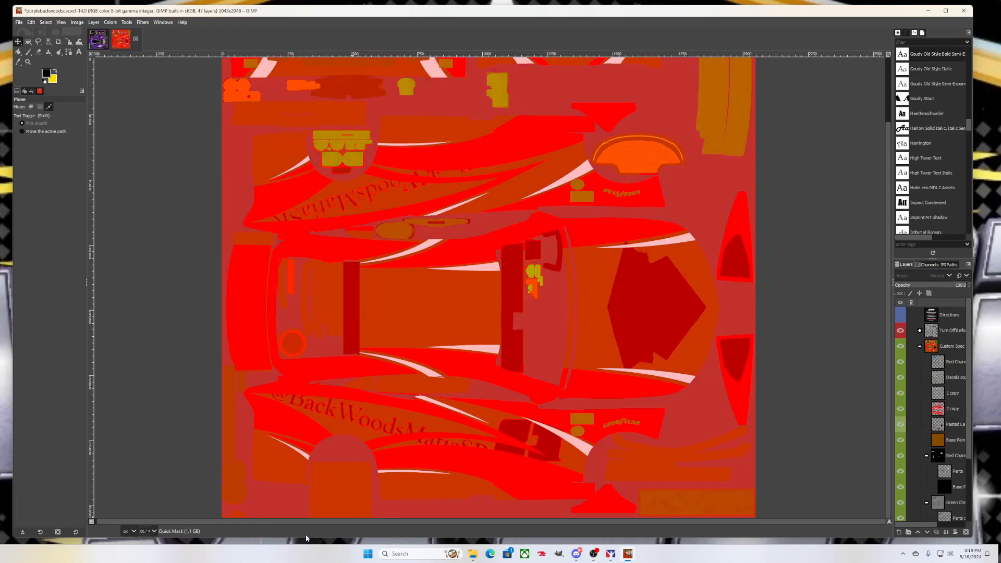
{"action": "left_click_drag", "start_coordinate": [939, 424], "coordinate": [950, 352]}
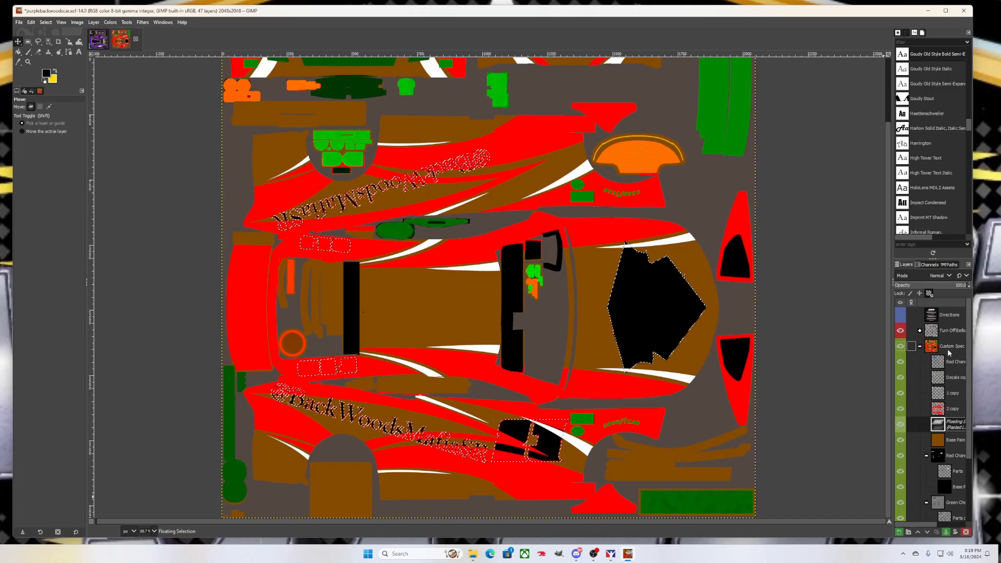
{"action": "left_click", "coordinate": [899, 532]}
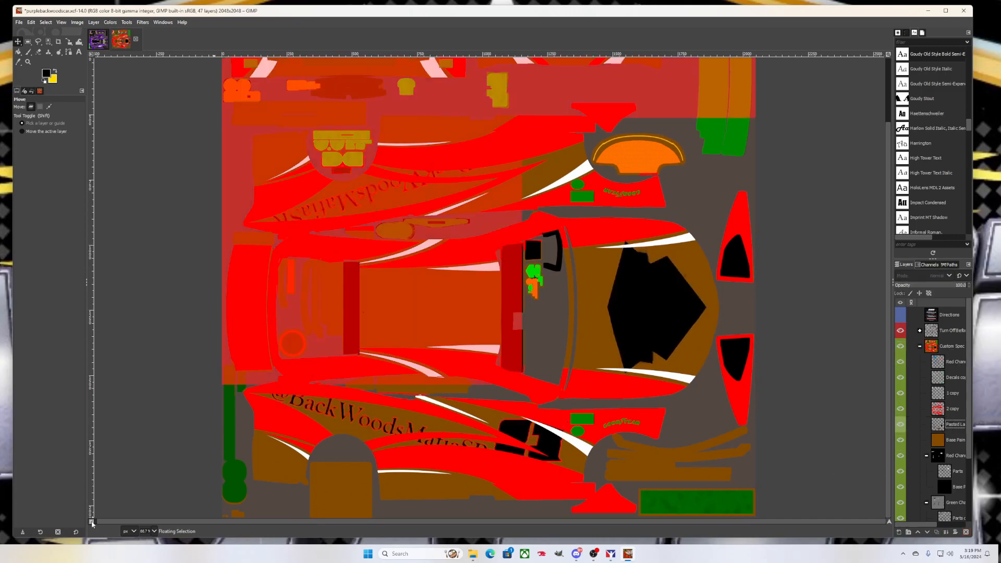
Move Pasted Layer to the top of Custom Spec and re-export the spec map
{"action": "left_click_drag", "start_coordinate": [949, 424], "coordinate": [949, 360]}
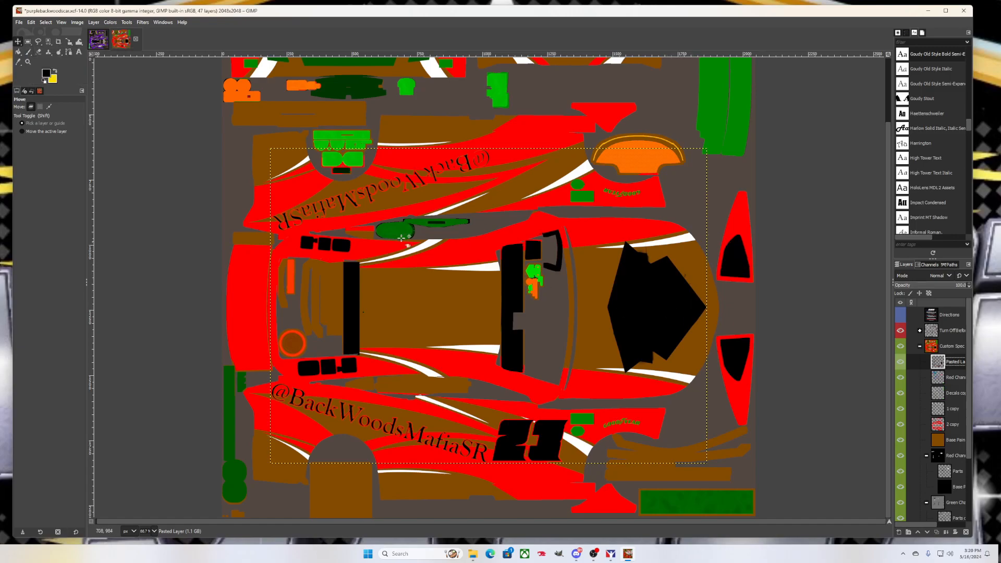
{"action": "left_click", "coordinate": [19, 22]}
{"action": "left_click", "coordinate": [63, 143]}
Bring up the iRacing preview and inspect the front wheel, rear wheel and side lettering
{"action": "left_click", "coordinate": [626, 555]}
{"action": "left_click", "coordinate": [626, 555]}
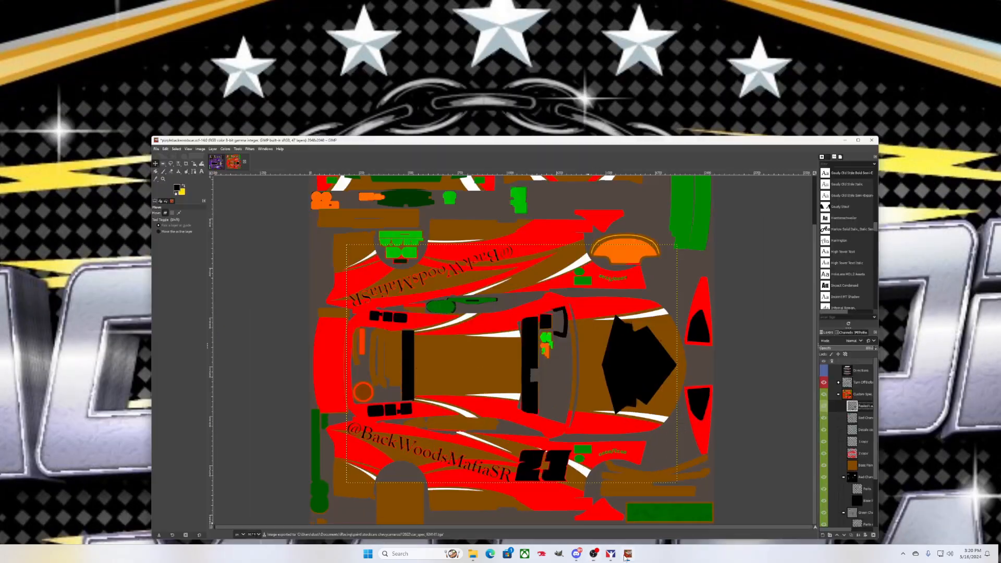
{"action": "left_click", "coordinate": [611, 553]}
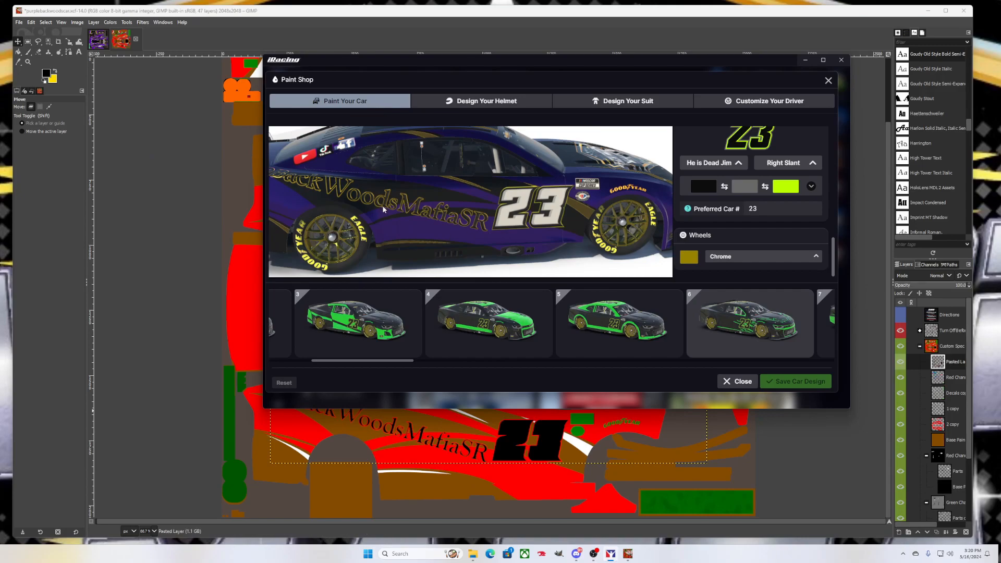
{"action": "scroll", "coordinate": [382, 219], "scroll_direction": "up", "scroll_amount": 3}
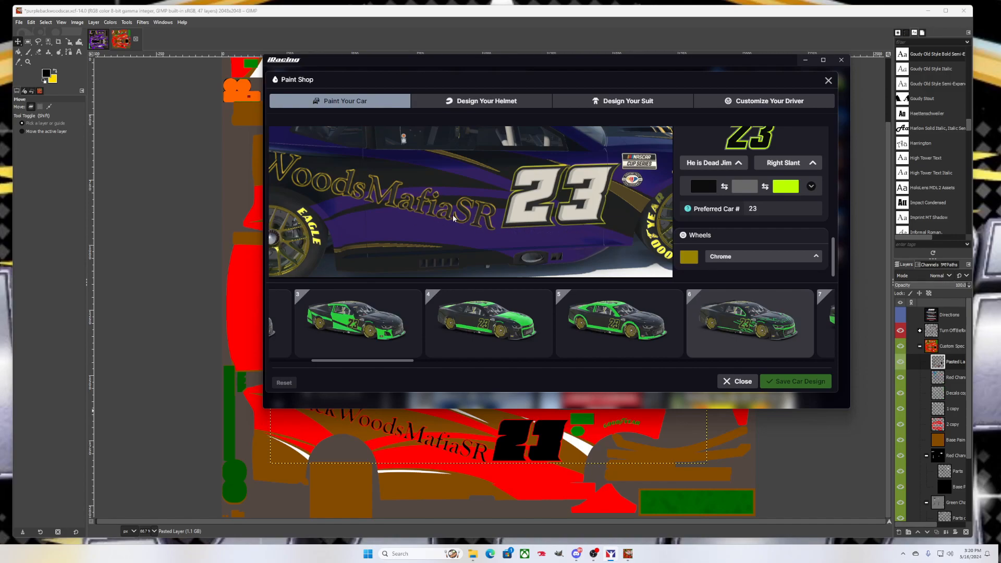
{"action": "left_click_drag", "start_coordinate": [481, 219], "coordinate": [433, 194]}
{"action": "scroll", "coordinate": [432, 194], "scroll_direction": "down", "scroll_amount": 3}
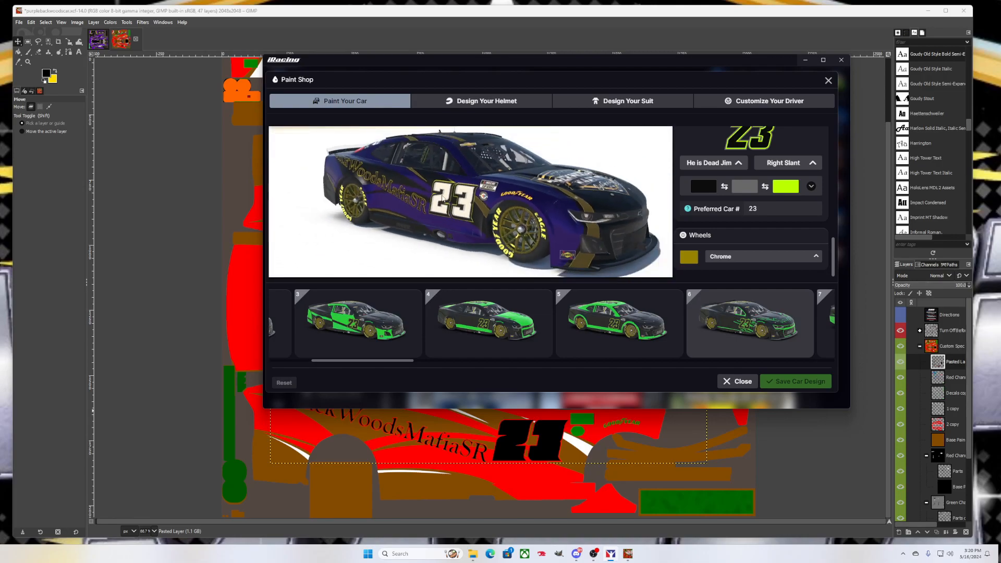
{"action": "scroll", "coordinate": [443, 198], "scroll_direction": "up", "scroll_amount": 5}
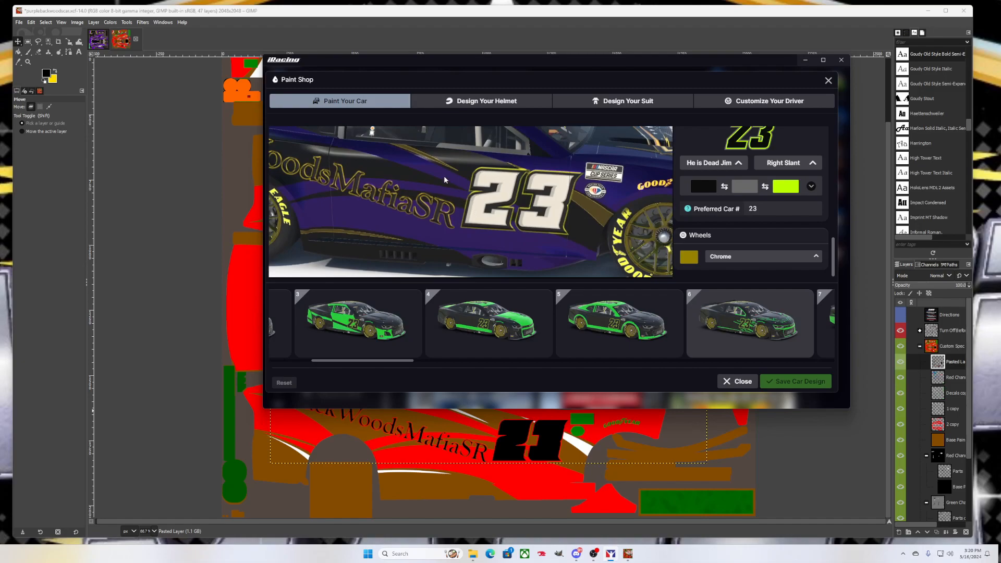
{"action": "left_click_drag", "start_coordinate": [414, 223], "coordinate": [558, 197]}
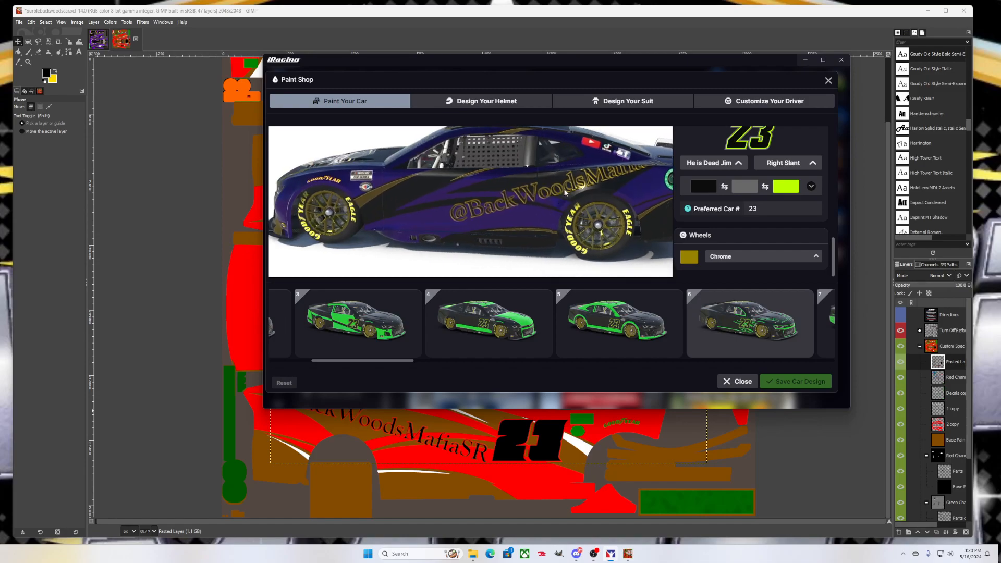
Swing the car from rear views round to a close left-front view, then minimize the paint shop
{"action": "scroll", "coordinate": [580, 186], "scroll_direction": "down", "scroll_amount": 2}
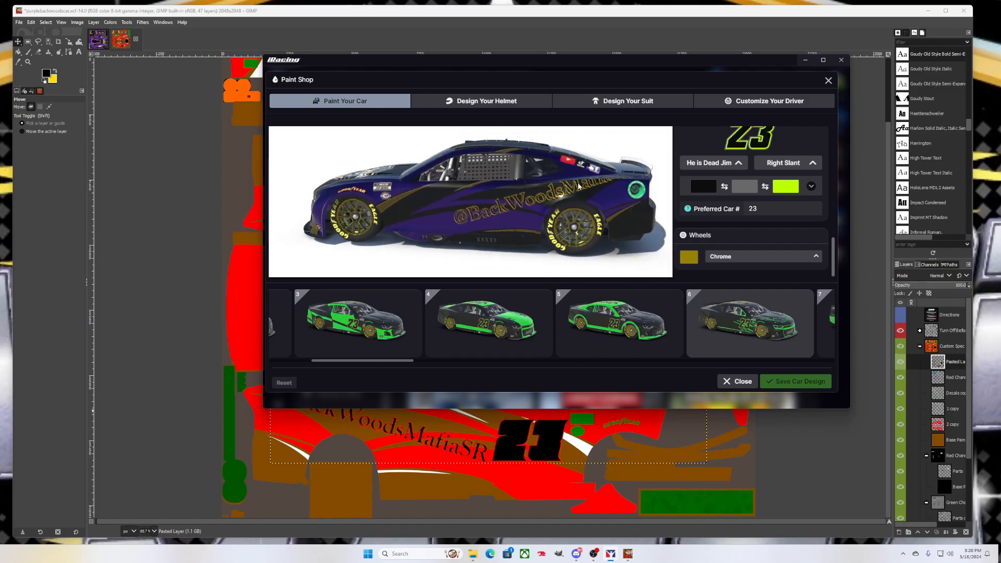
{"action": "left_click_drag", "start_coordinate": [598, 194], "coordinate": [394, 230]}
{"action": "left_click_drag", "start_coordinate": [429, 204], "coordinate": [446, 242]}
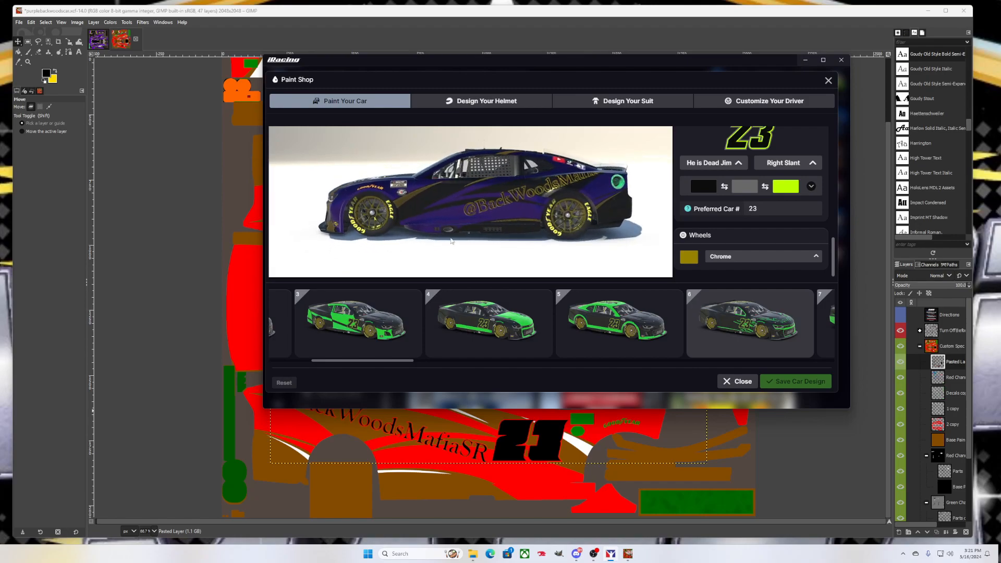
{"action": "scroll", "coordinate": [505, 227], "scroll_direction": "up", "scroll_amount": 3}
{"action": "left_click_drag", "start_coordinate": [506, 227], "coordinate": [603, 228]}
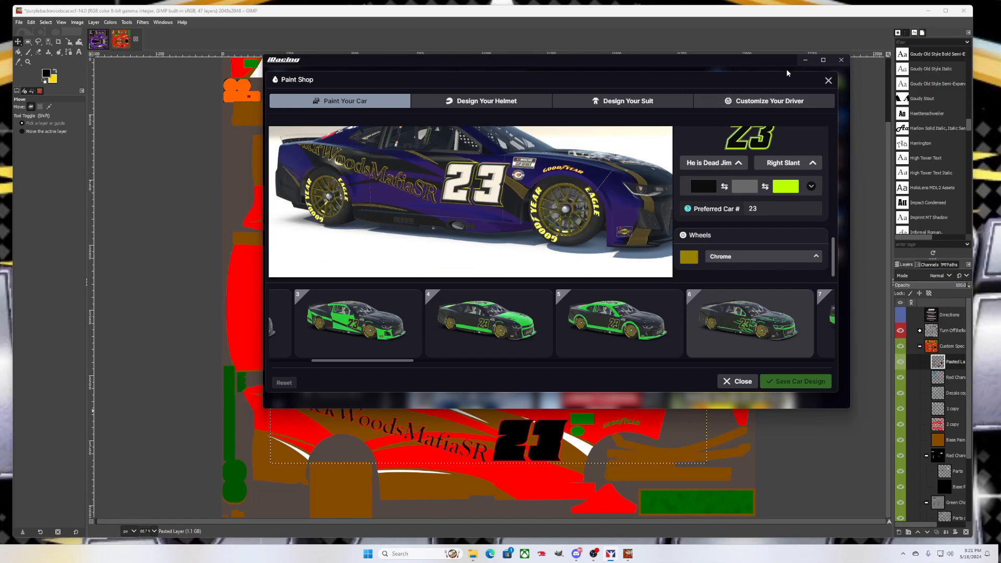
{"action": "left_click", "coordinate": [805, 59]}
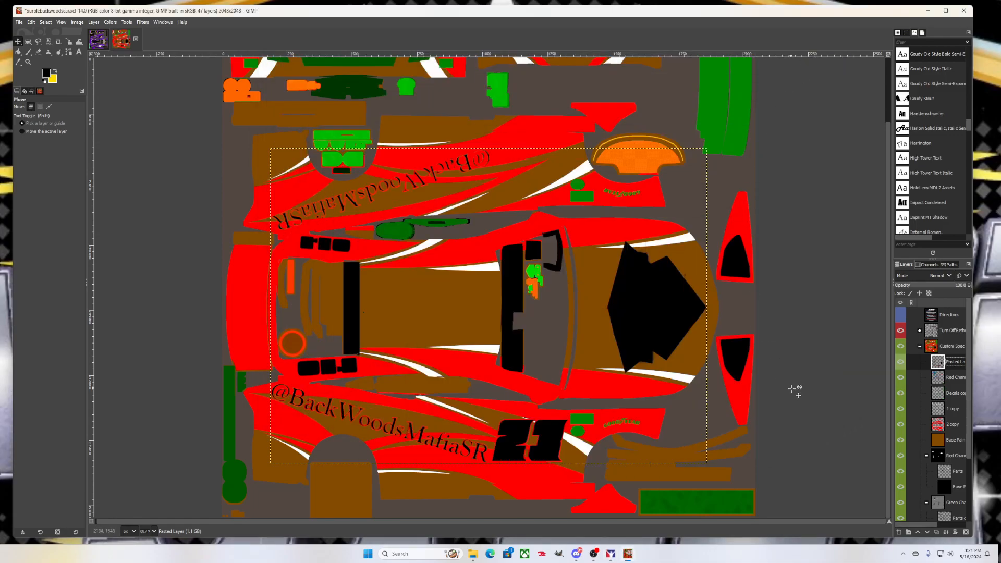
Switch to the purple car image in GIMP, then open Microsoft Edge on a new tab
{"action": "left_click", "coordinate": [99, 42]}
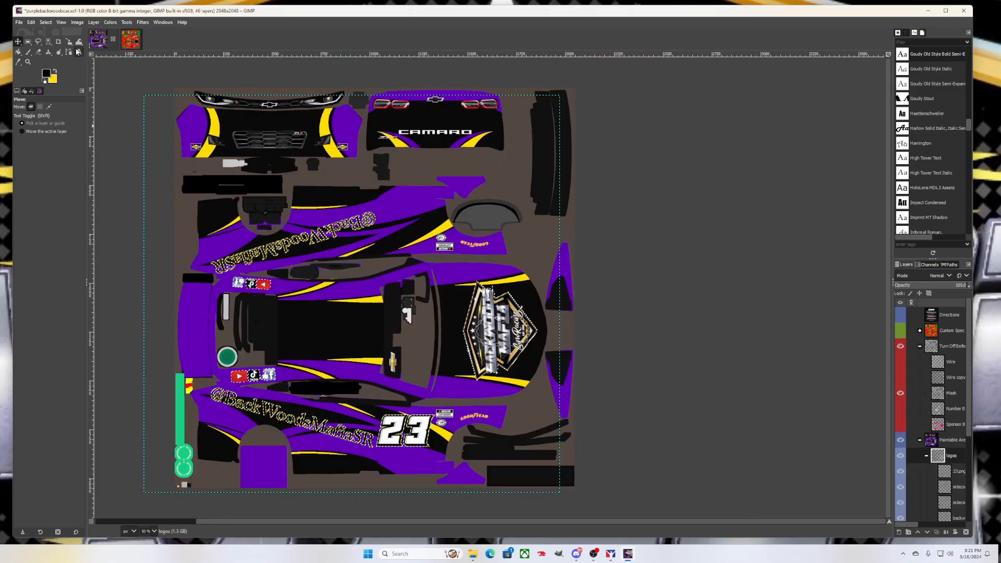
{"action": "left_click", "coordinate": [18, 22]}
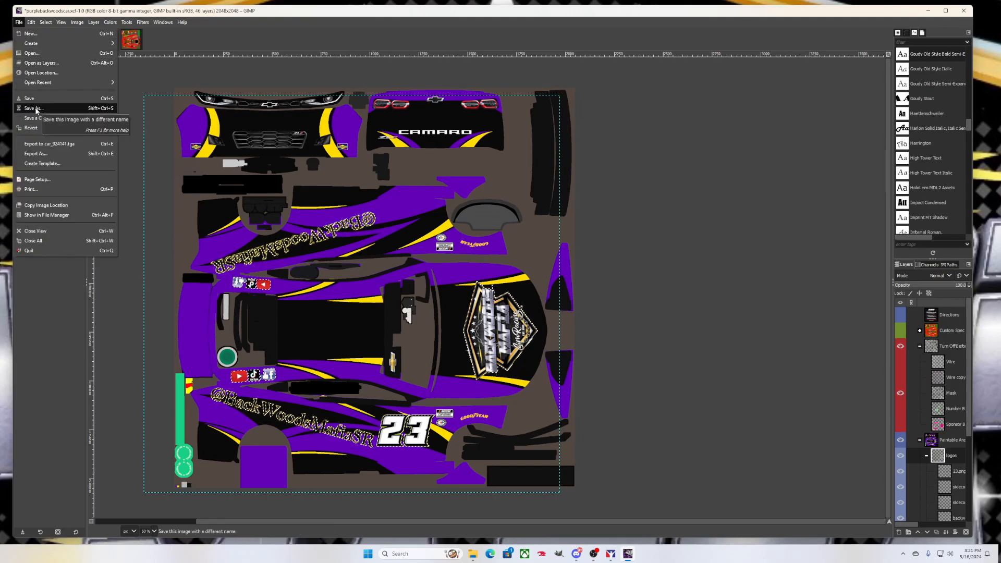
{"action": "left_click", "coordinate": [45, 313]}
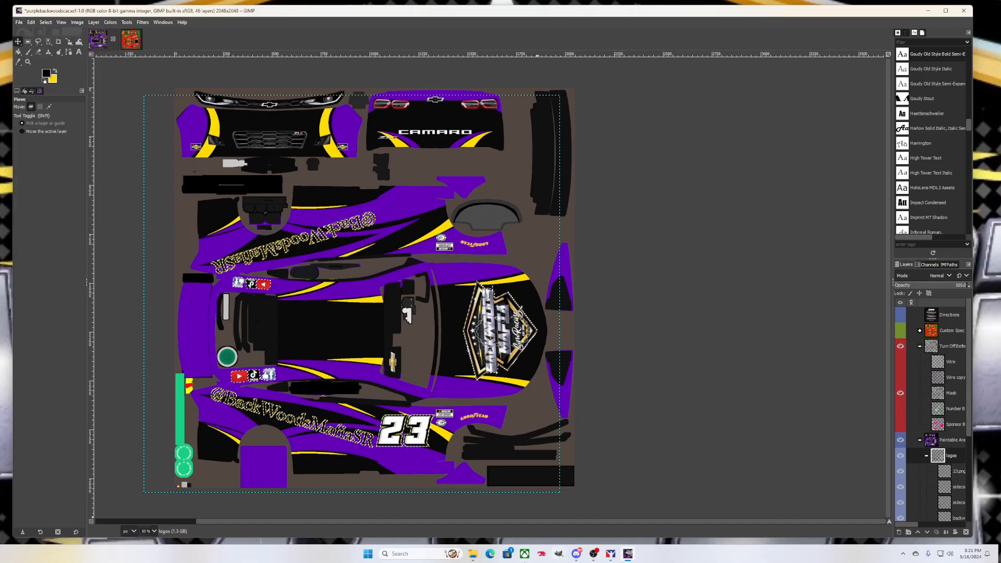
{"action": "left_click", "coordinate": [490, 553]}
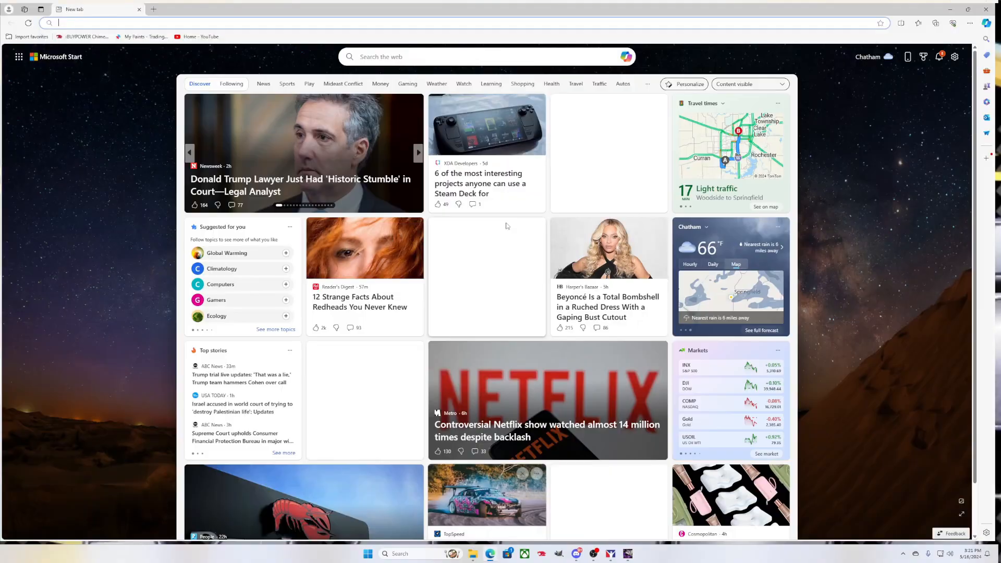
Open Trading Paints' My Paints page and start uploading a paint file
{"action": "left_click", "coordinate": [136, 37]}
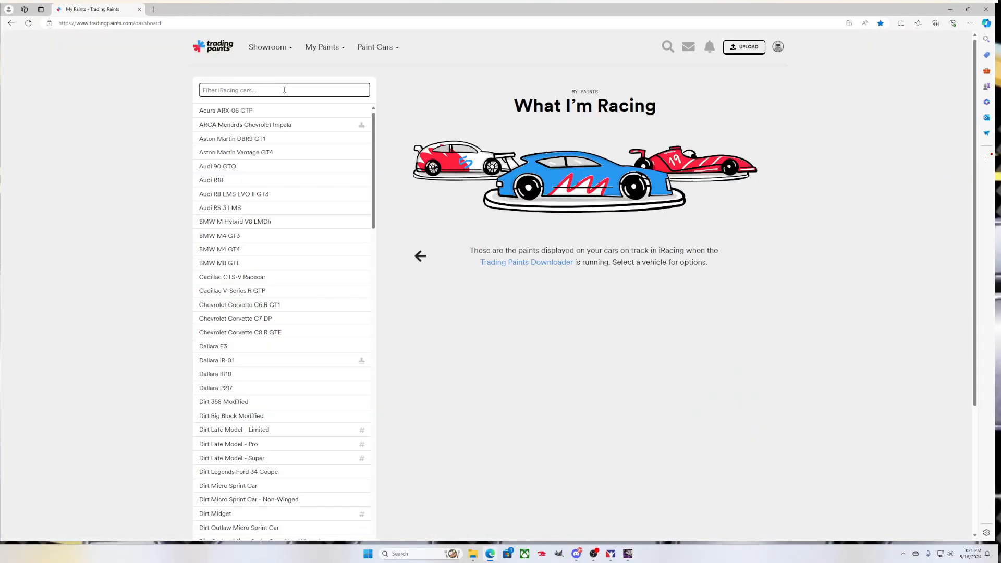
{"action": "left_click", "coordinate": [744, 46]}
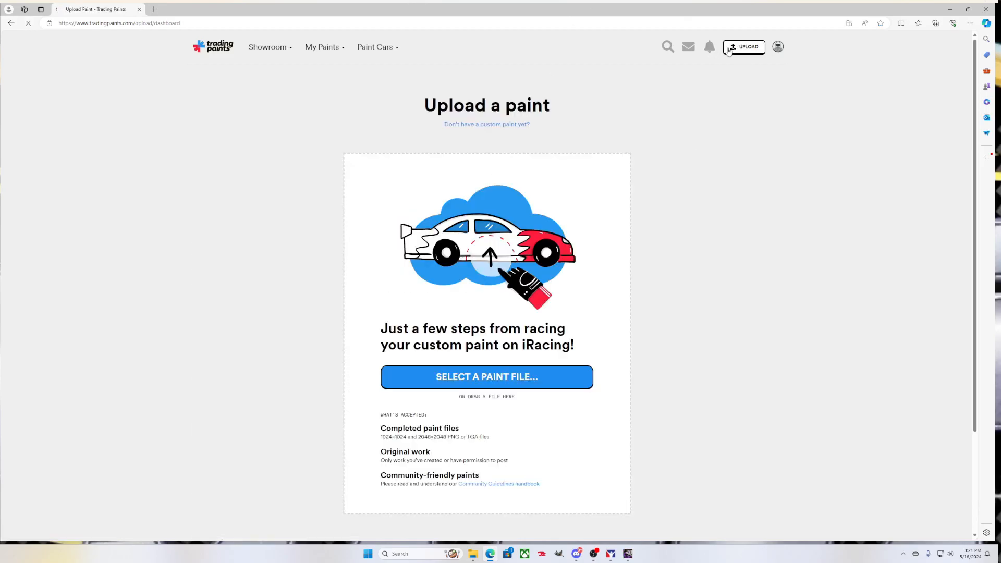
{"action": "left_click", "coordinate": [498, 382]}
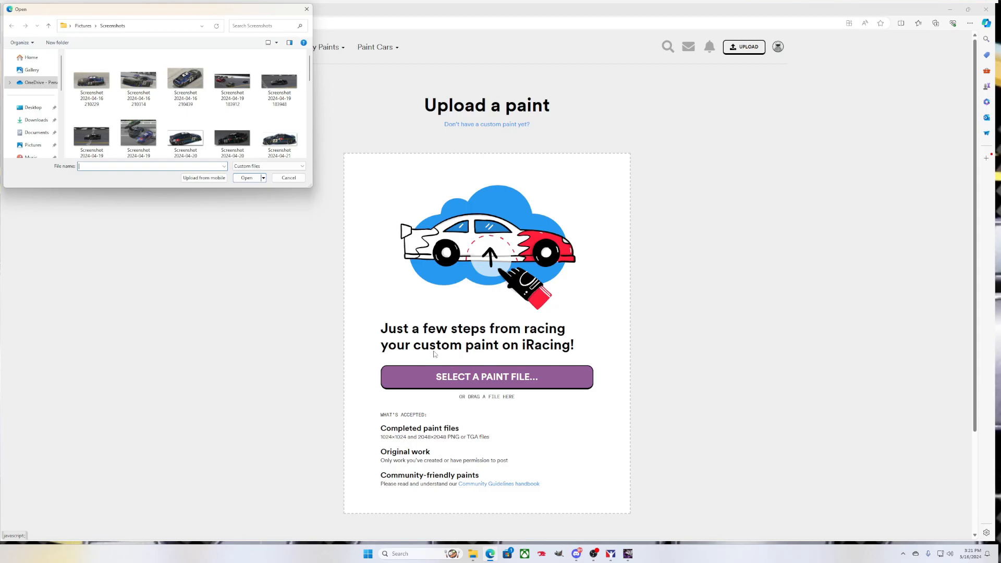
Browse Documents > iRacing > paint > stockcars chevycamarozl12022 and select car_924141
{"action": "left_click", "coordinate": [37, 133]}
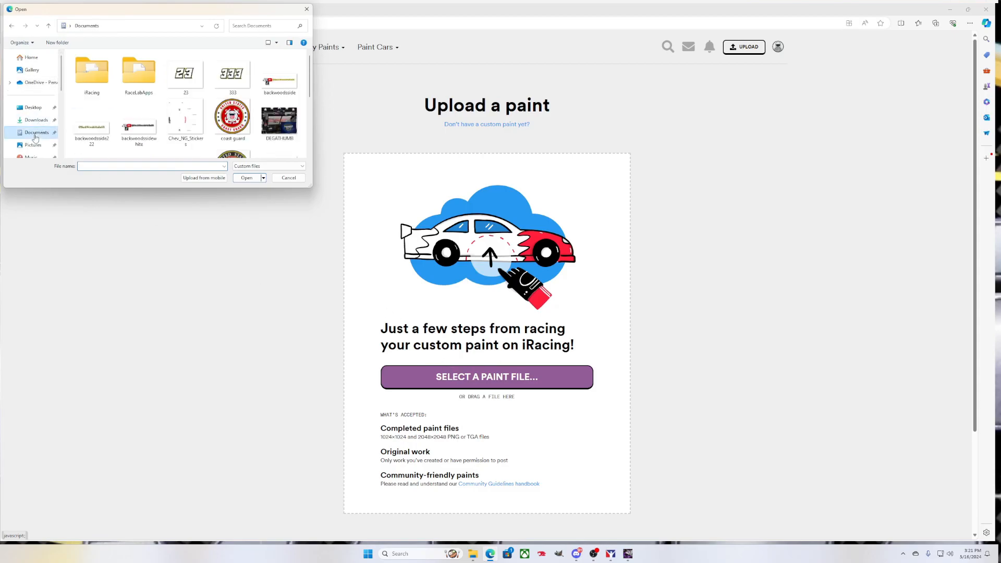
{"action": "double_click", "coordinate": [103, 87]}
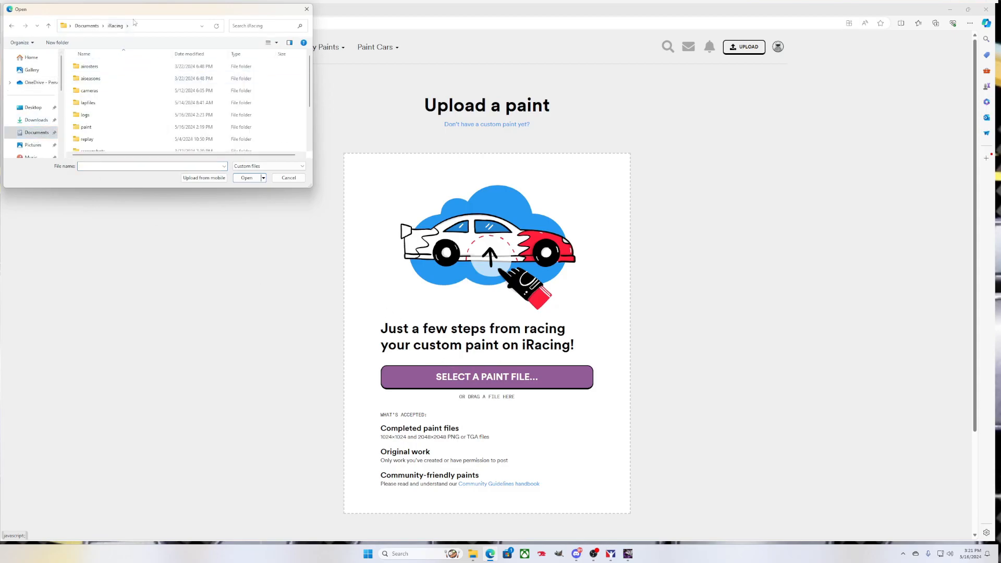
{"action": "left_click_drag", "start_coordinate": [142, 13], "coordinate": [225, 23]}
{"action": "double_click", "coordinate": [169, 138]}
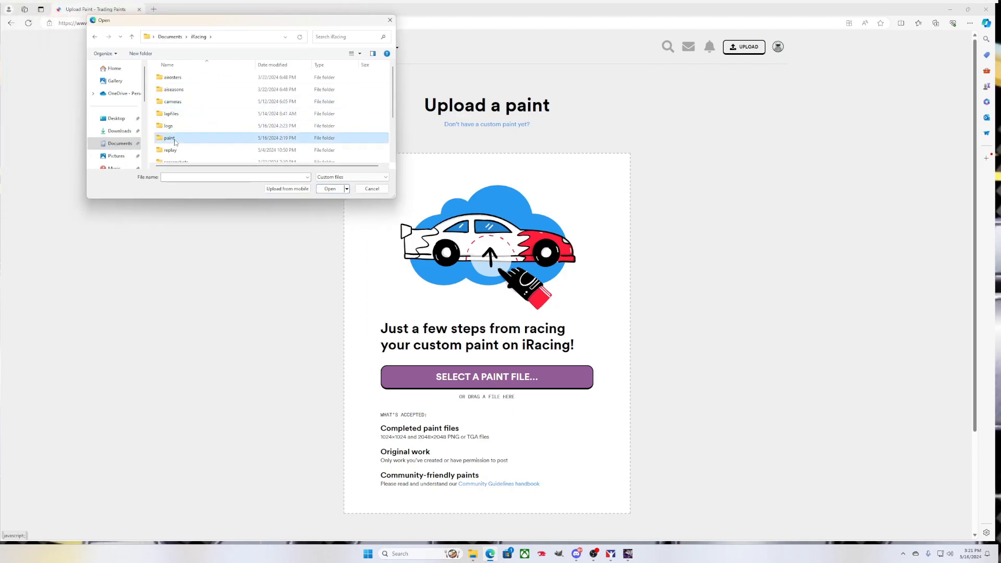
{"action": "scroll", "coordinate": [201, 122], "scroll_direction": "down", "scroll_amount": 20}
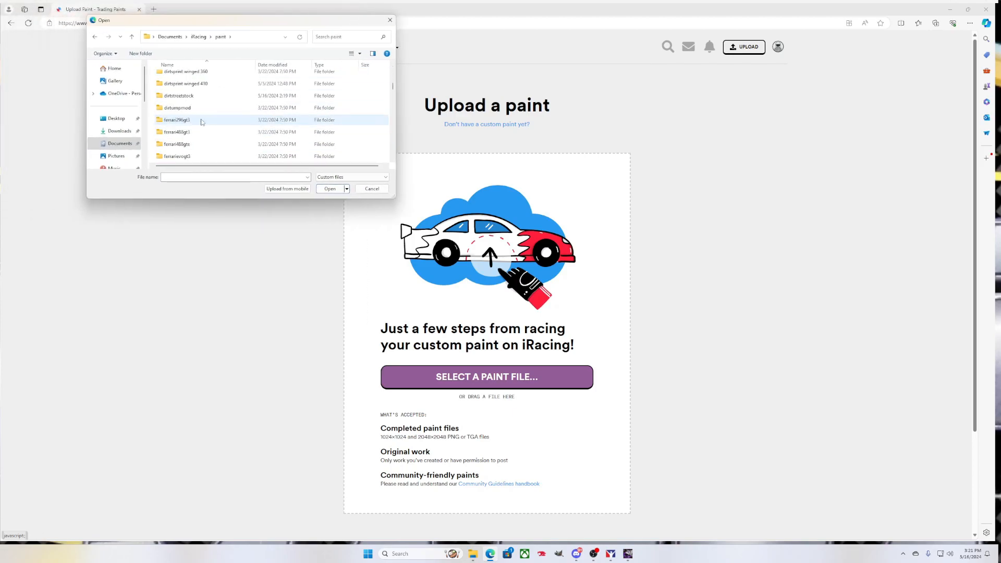
{"action": "scroll", "coordinate": [202, 123], "scroll_direction": "down", "scroll_amount": 10}
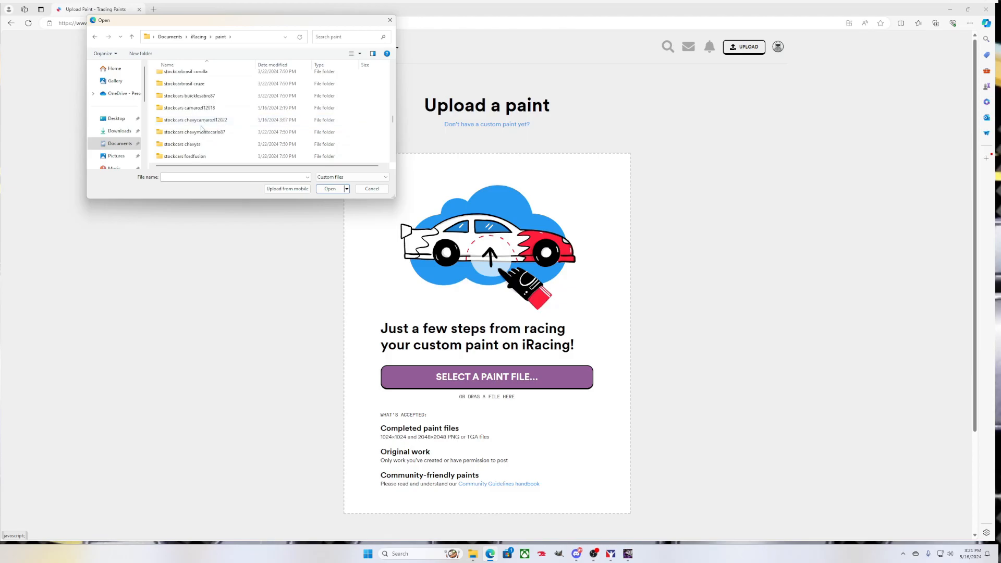
{"action": "scroll", "coordinate": [204, 131], "scroll_direction": "down", "scroll_amount": 1}
{"action": "double_click", "coordinate": [208, 84]}
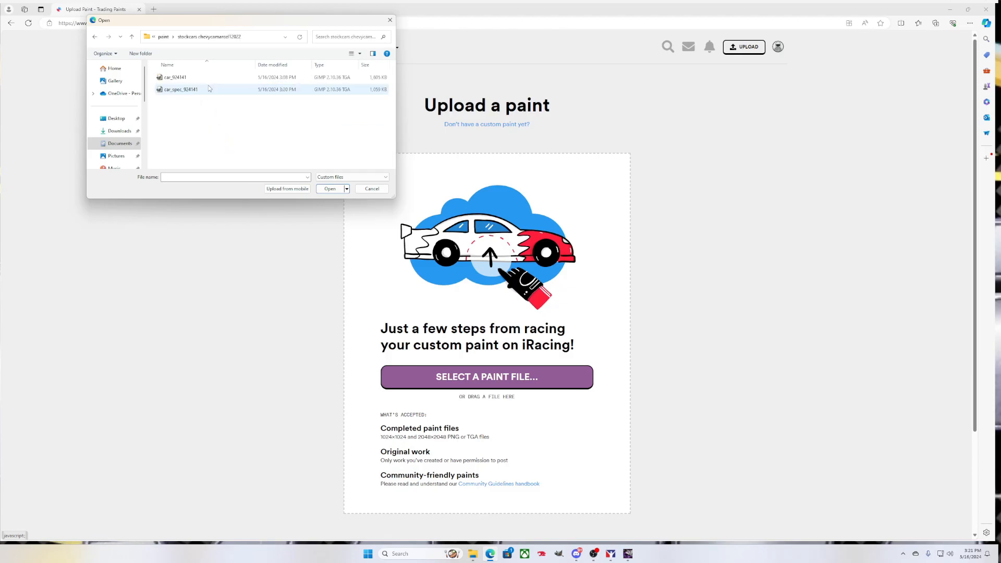
{"action": "left_click", "coordinate": [177, 79]}
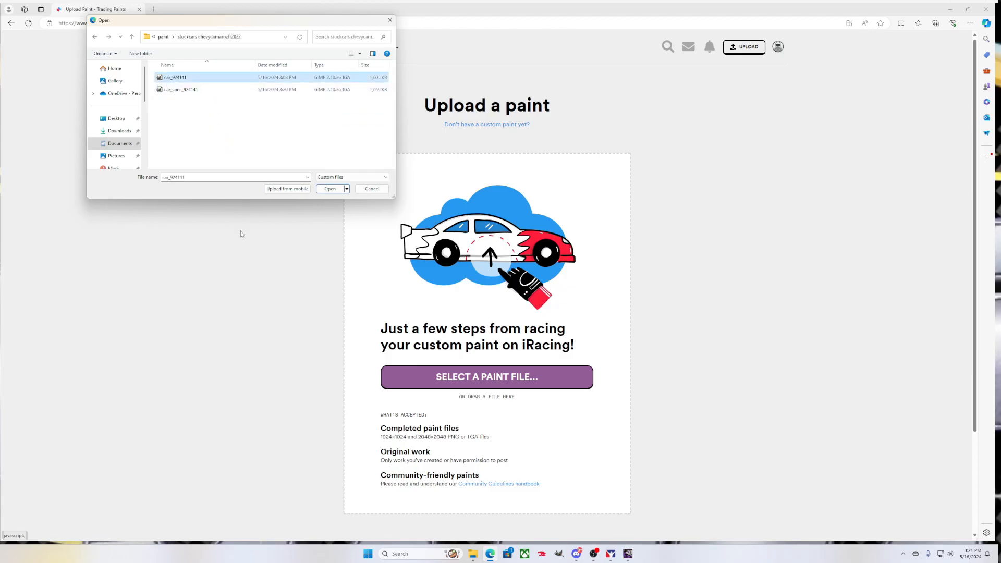
Confirm car_924141 as the paint and attach car_spec_924141.mip as its spec map
{"action": "left_click", "coordinate": [329, 188]}
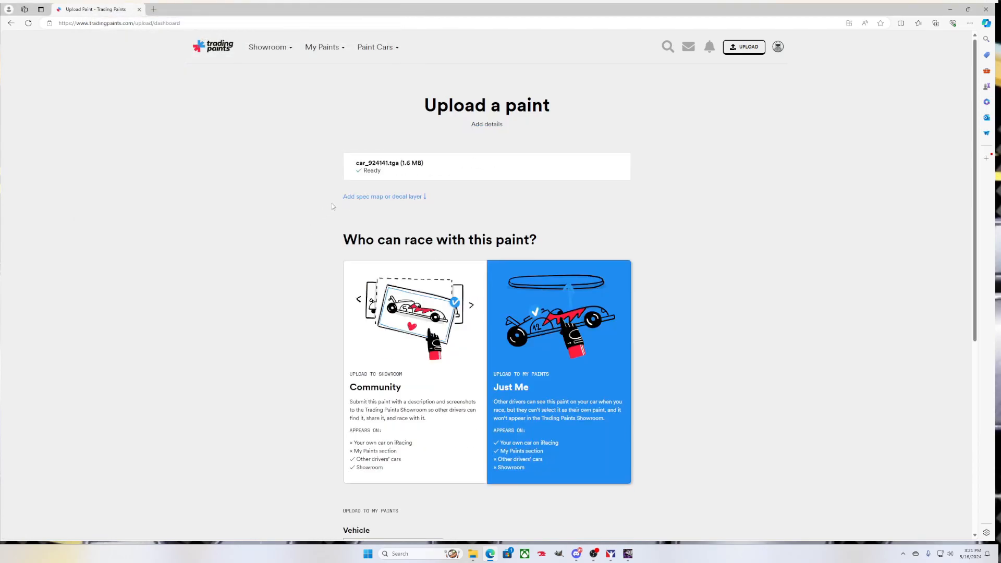
{"action": "left_click", "coordinate": [399, 201]}
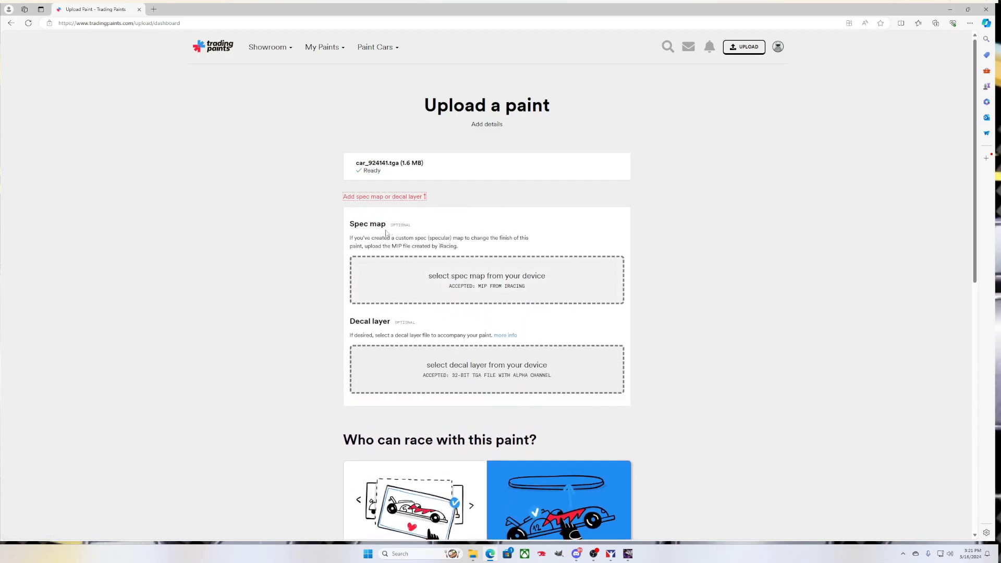
{"action": "left_click", "coordinate": [433, 278]}
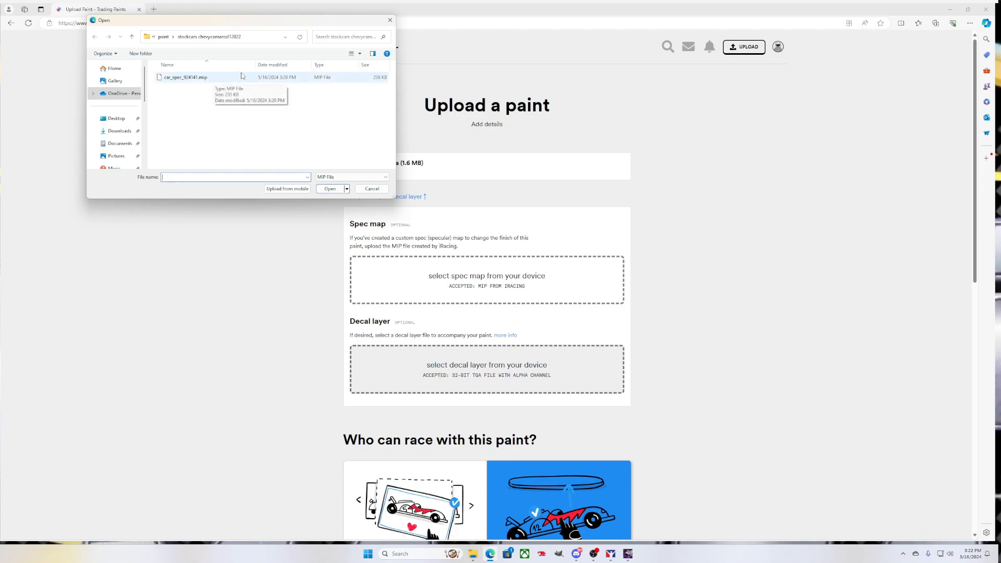
{"action": "left_click", "coordinate": [195, 78]}
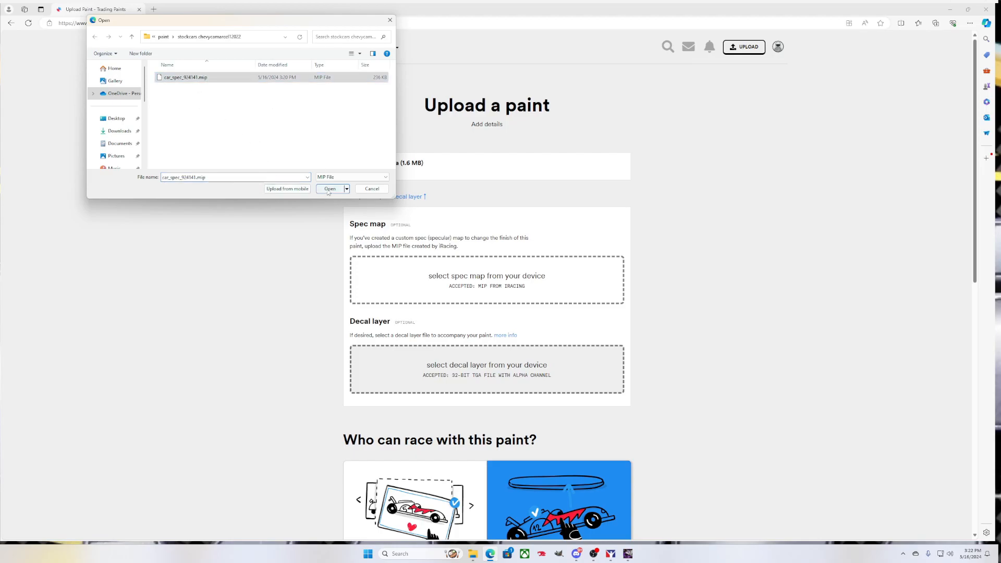
{"action": "left_click", "coordinate": [330, 189]}
{"action": "scroll", "coordinate": [417, 220], "scroll_direction": "down", "scroll_amount": 7}
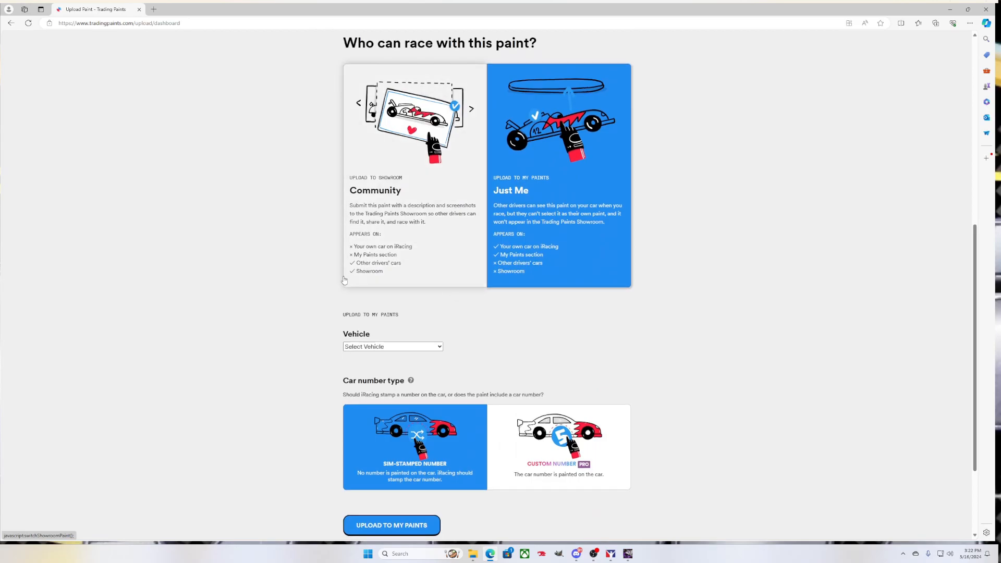
Choose to share the paint in the community showroom, then return to the paint file in GIMP
{"action": "left_click", "coordinate": [425, 228]}
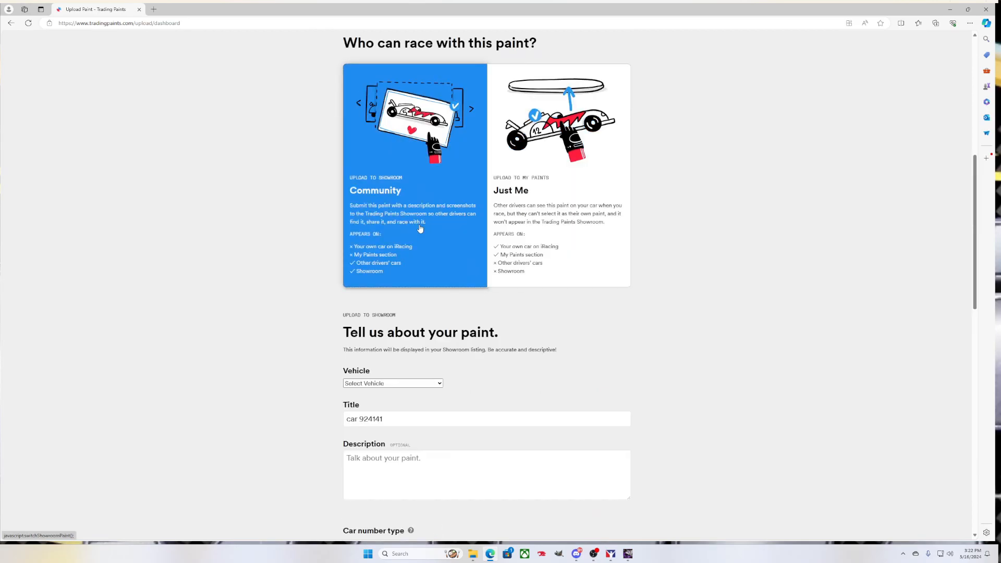
{"action": "scroll", "coordinate": [412, 368], "scroll_direction": "down", "scroll_amount": 6}
{"action": "scroll", "coordinate": [417, 344], "scroll_direction": "down", "scroll_amount": 5}
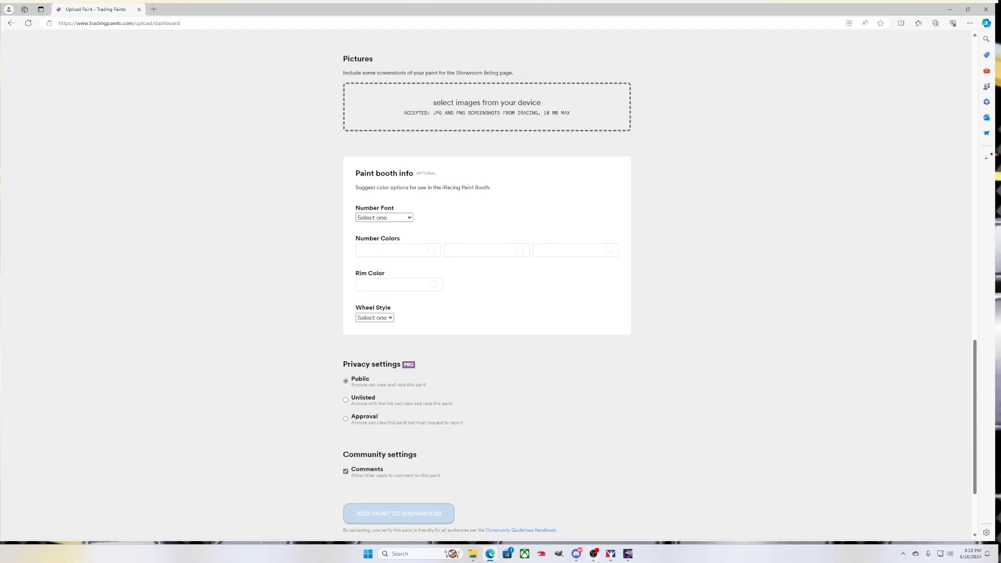
{"action": "left_click", "coordinate": [628, 556]}
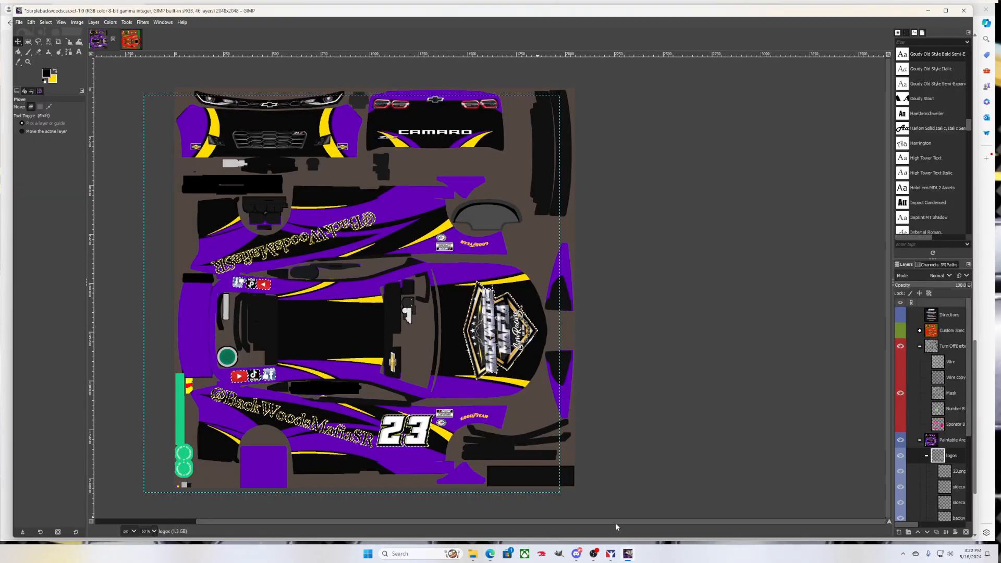
Snip a screenshot of the purple #23 Camaro in the iRacing preview, then hide the paint shop
{"action": "left_click", "coordinate": [613, 554]}
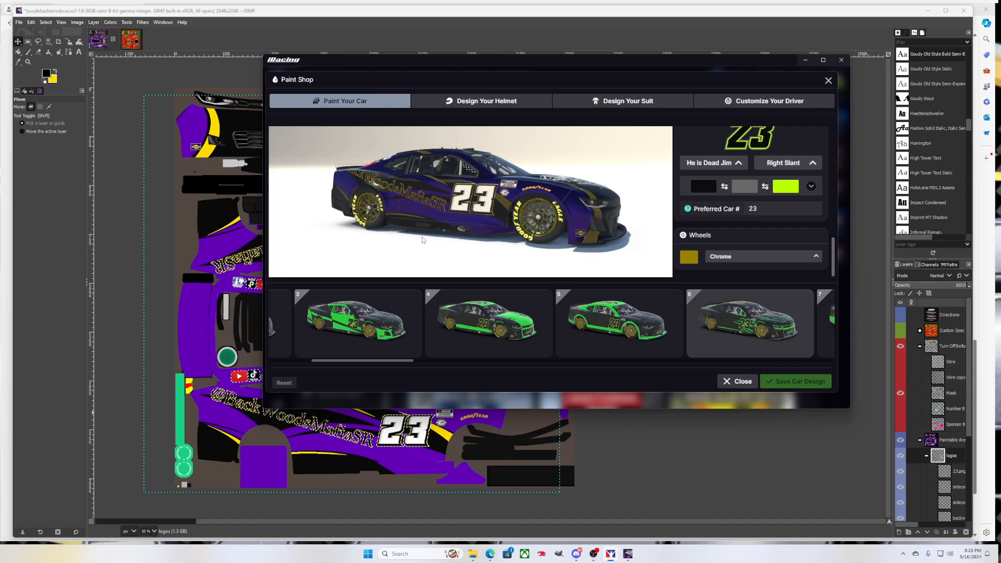
{"action": "key", "text": "super+shift+s"}
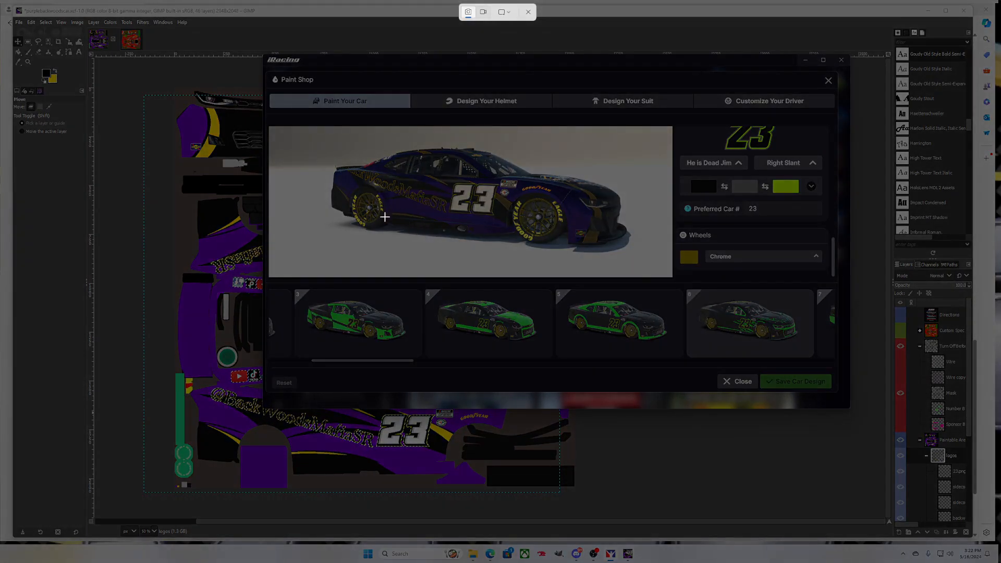
{"action": "left_click_drag", "start_coordinate": [304, 135], "coordinate": [642, 264]}
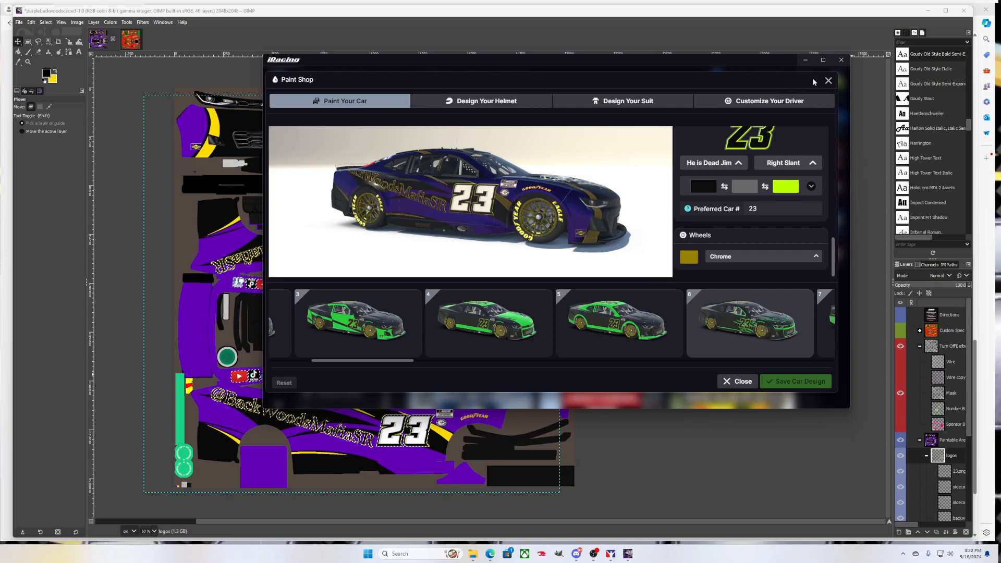
{"action": "left_click", "coordinate": [806, 59]}
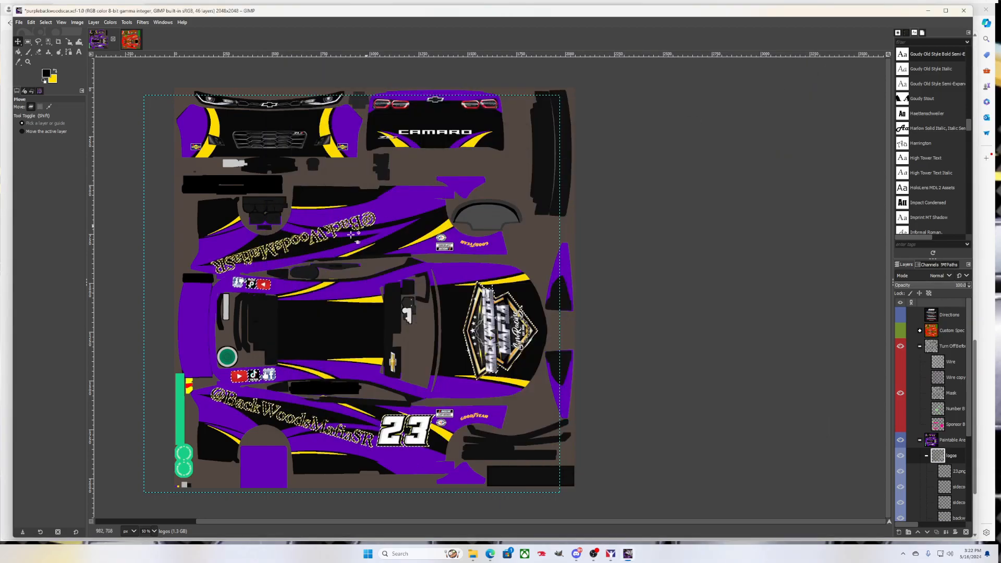
On Trading Paints, attach Pictures > Screenshots > Screenshot 2024-05-16 152245.png as a showroom picture
{"action": "left_click", "coordinate": [490, 554]}
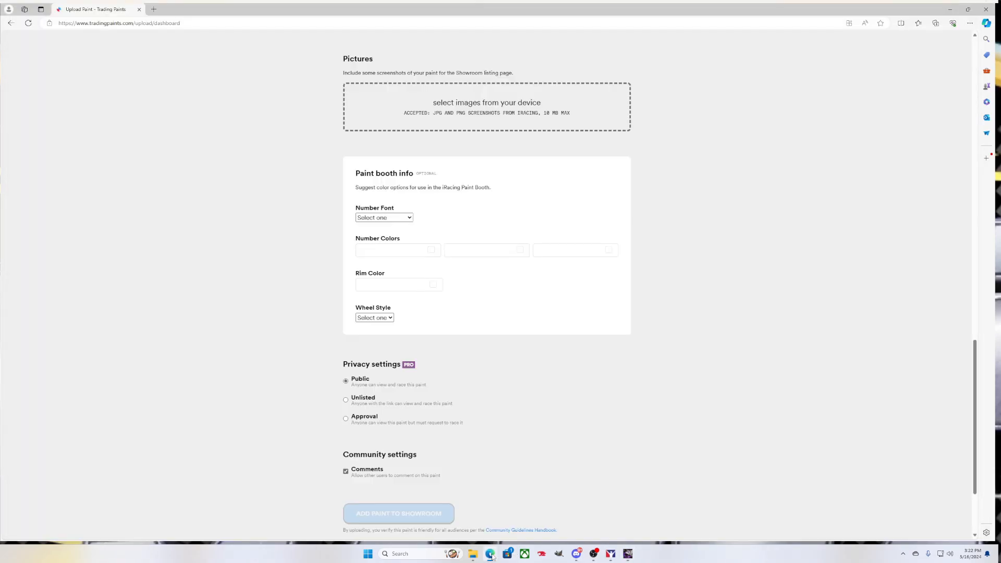
{"action": "scroll", "coordinate": [453, 441], "scroll_direction": "down", "scroll_amount": 2}
{"action": "scroll", "coordinate": [427, 260], "scroll_direction": "up", "scroll_amount": 4}
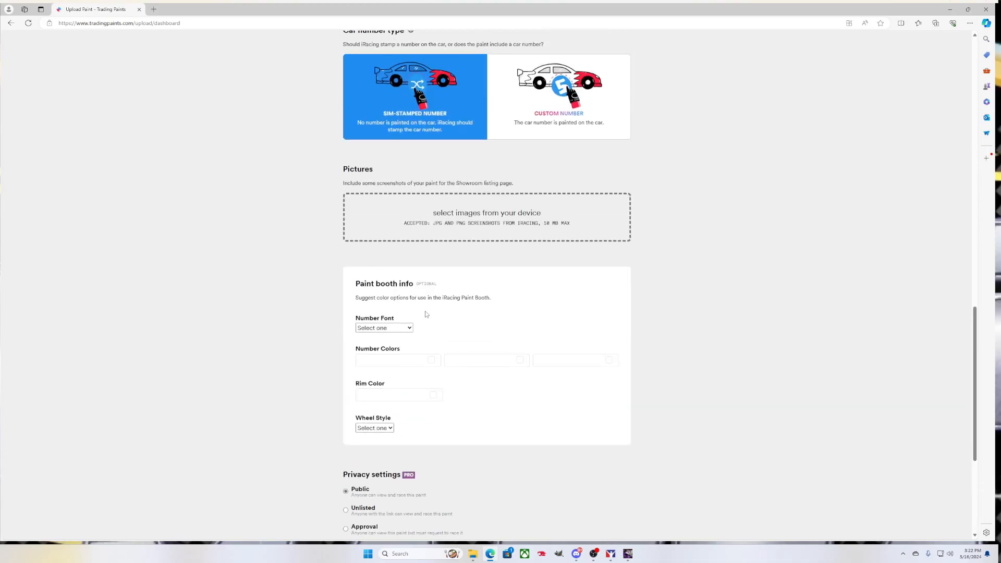
{"action": "left_click", "coordinate": [476, 217]}
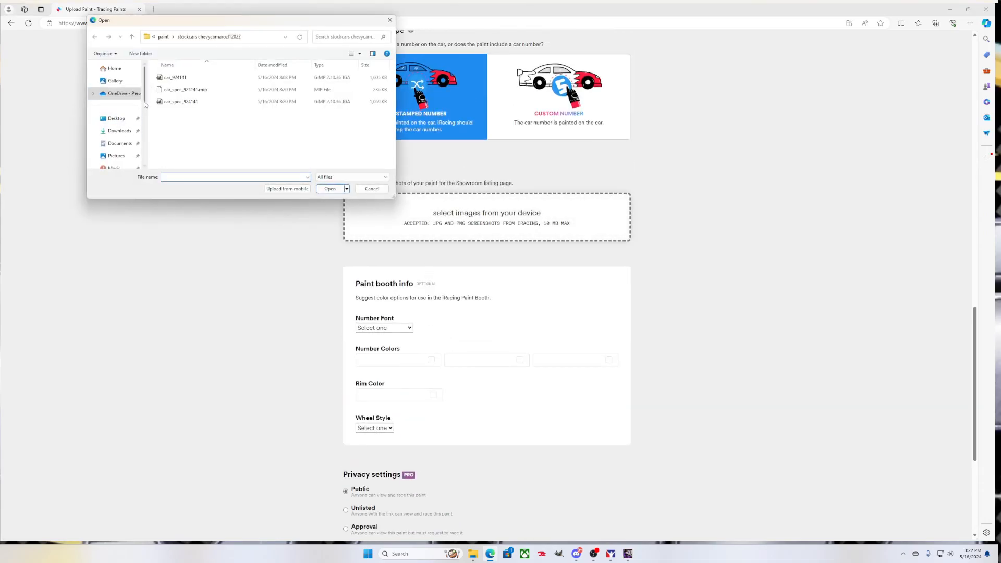
{"action": "scroll", "coordinate": [115, 127], "scroll_direction": "down", "scroll_amount": 1}
{"action": "left_click", "coordinate": [115, 116]}
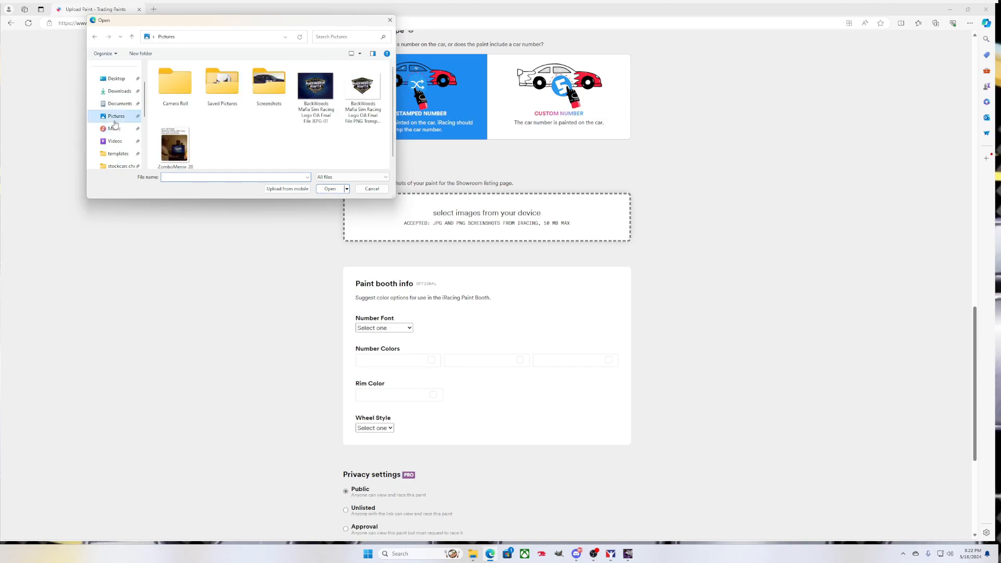
{"action": "double_click", "coordinate": [279, 94]}
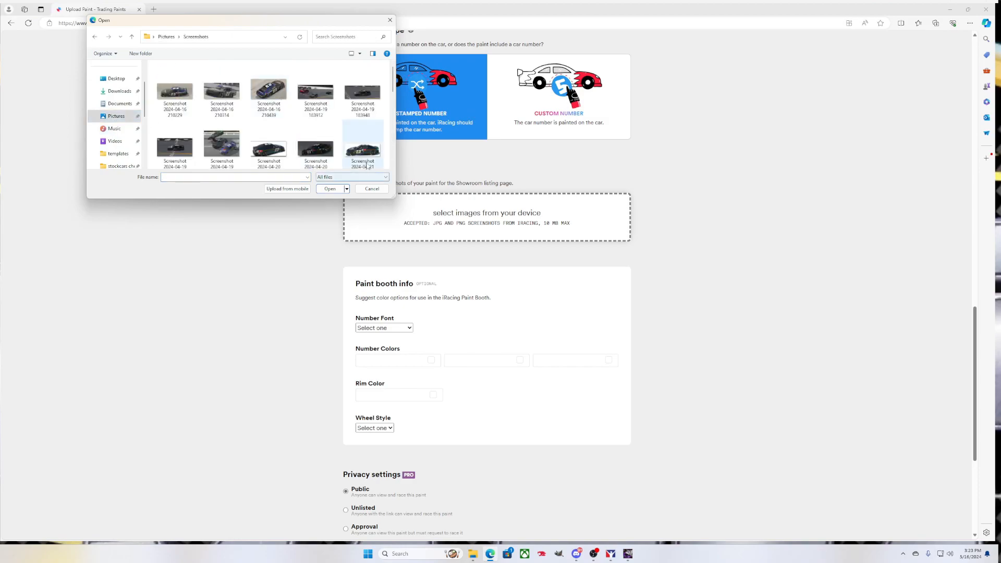
{"action": "scroll", "coordinate": [281, 99], "scroll_direction": "down", "scroll_amount": 5}
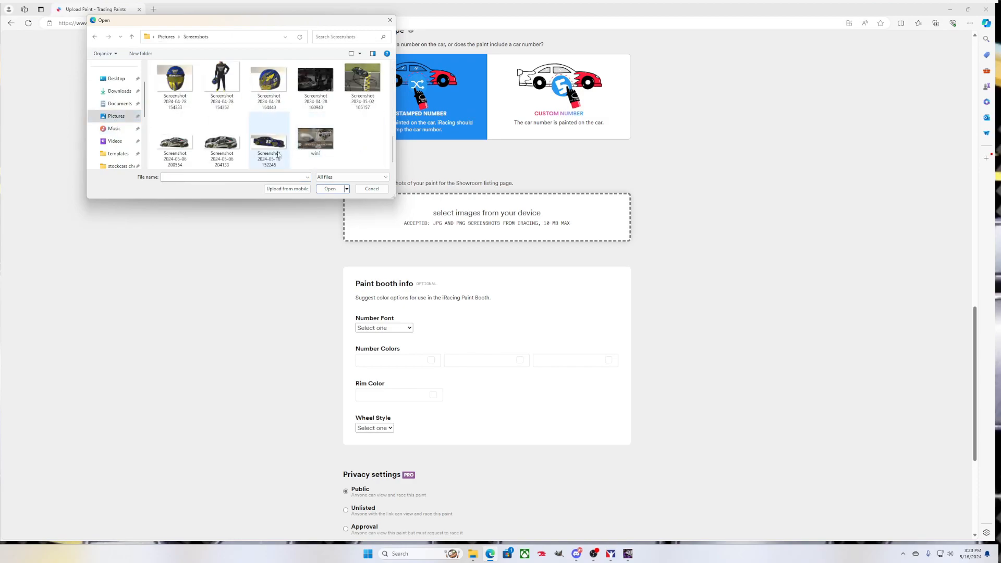
{"action": "double_click", "coordinate": [278, 146]}
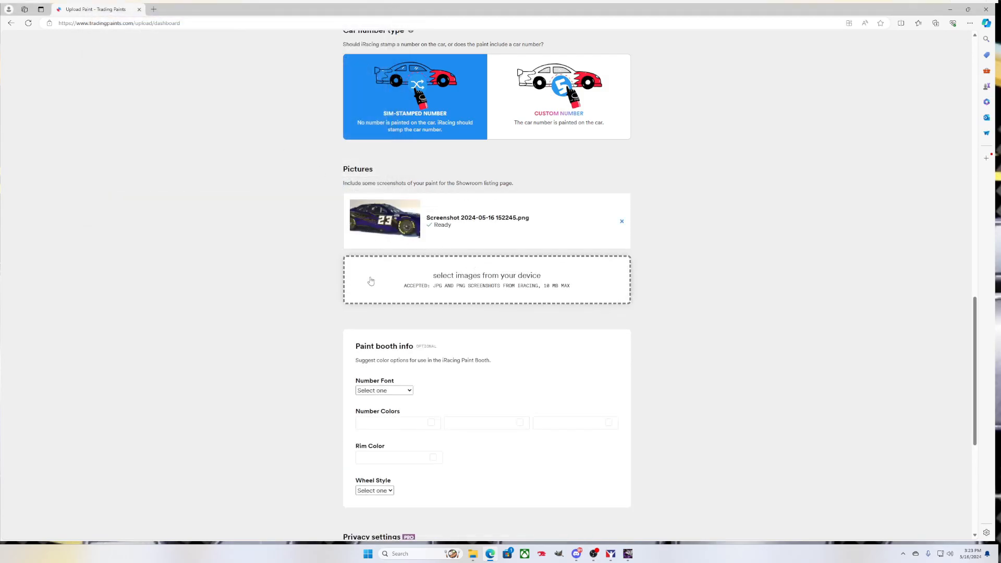
{"action": "scroll", "coordinate": [306, 314], "scroll_direction": "down", "scroll_amount": 6}
{"action": "scroll", "coordinate": [313, 313], "scroll_direction": "up", "scroll_amount": 6}
Set the vehicle to NASCAR Cup Series Next Gen Chevrolet Camaro ZL1
{"action": "scroll", "coordinate": [380, 289], "scroll_direction": "up", "scroll_amount": 6}
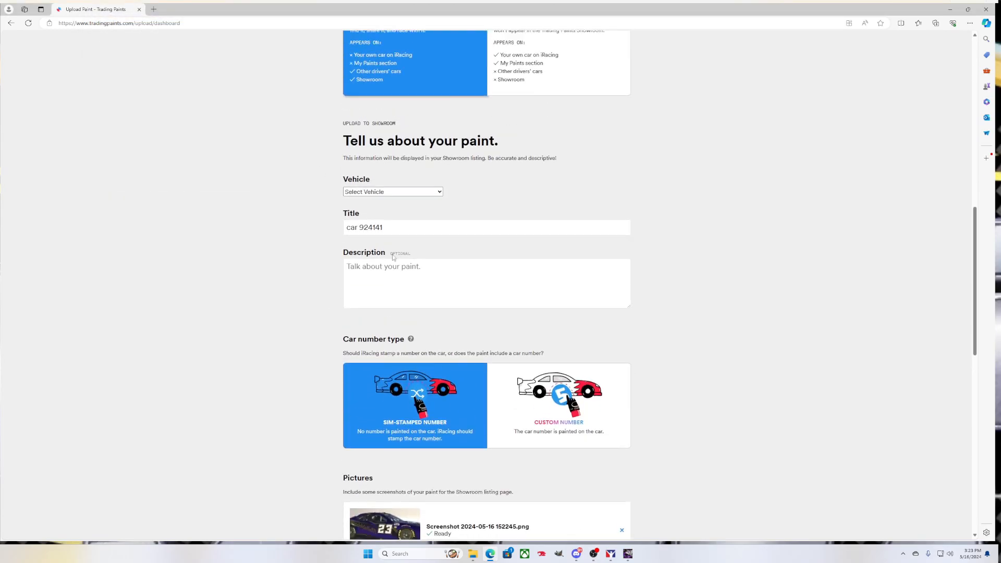
{"action": "left_click", "coordinate": [396, 203]}
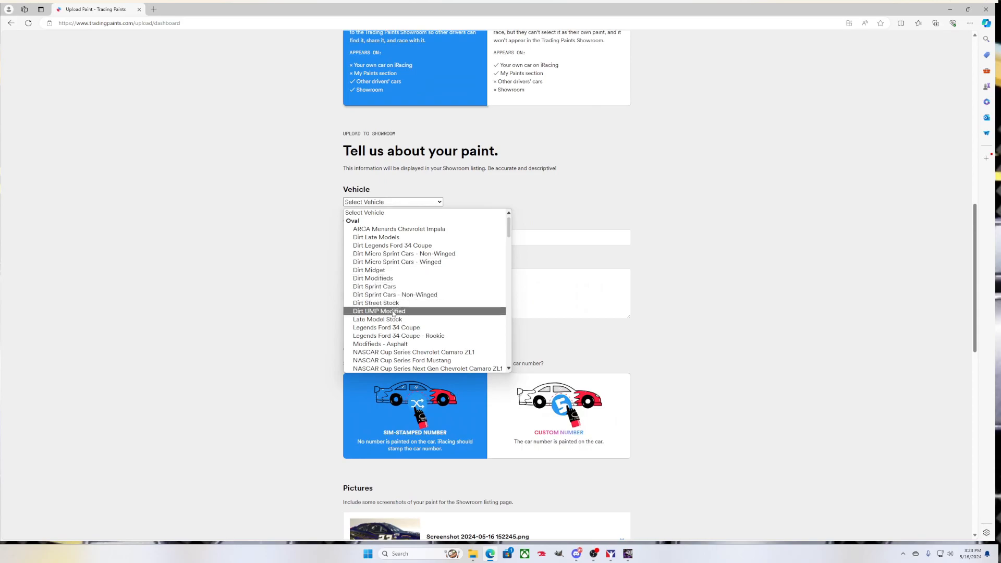
{"action": "scroll", "coordinate": [403, 352], "scroll_direction": "down", "scroll_amount": 1}
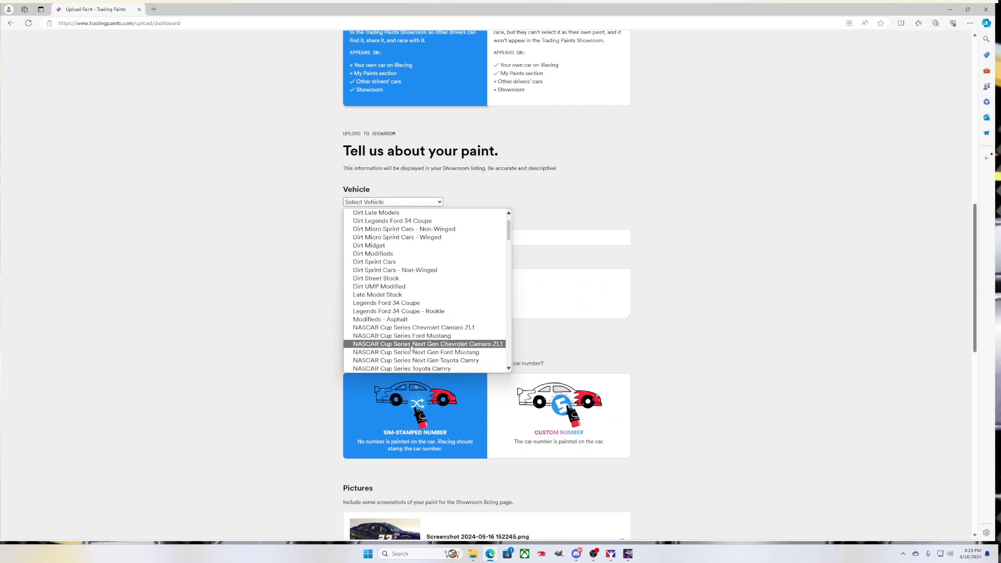
{"action": "left_click", "coordinate": [427, 345]}
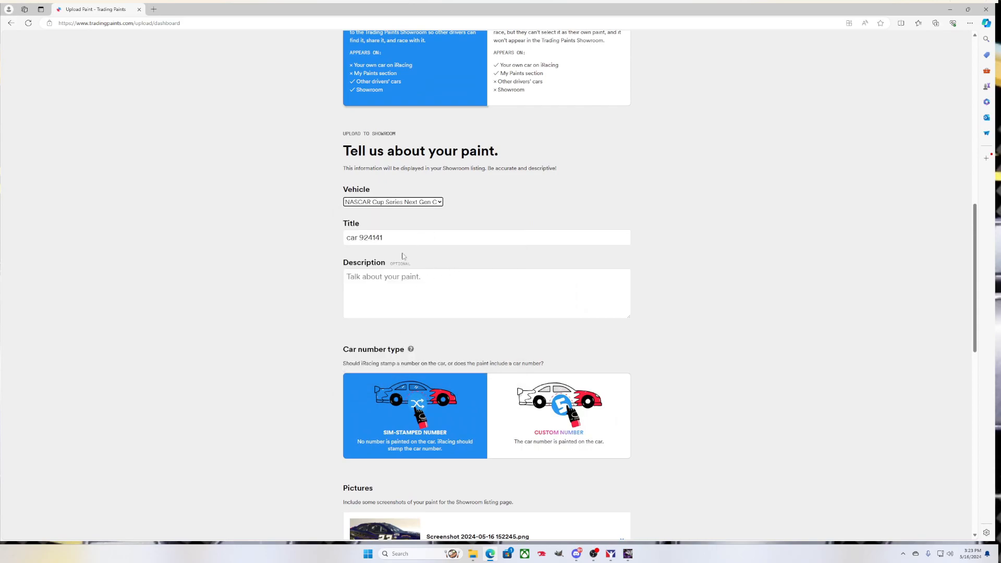
Replace the paint's title with 'test'
{"action": "left_click", "coordinate": [436, 240]}
{"action": "key", "text": "ctrl+a"}
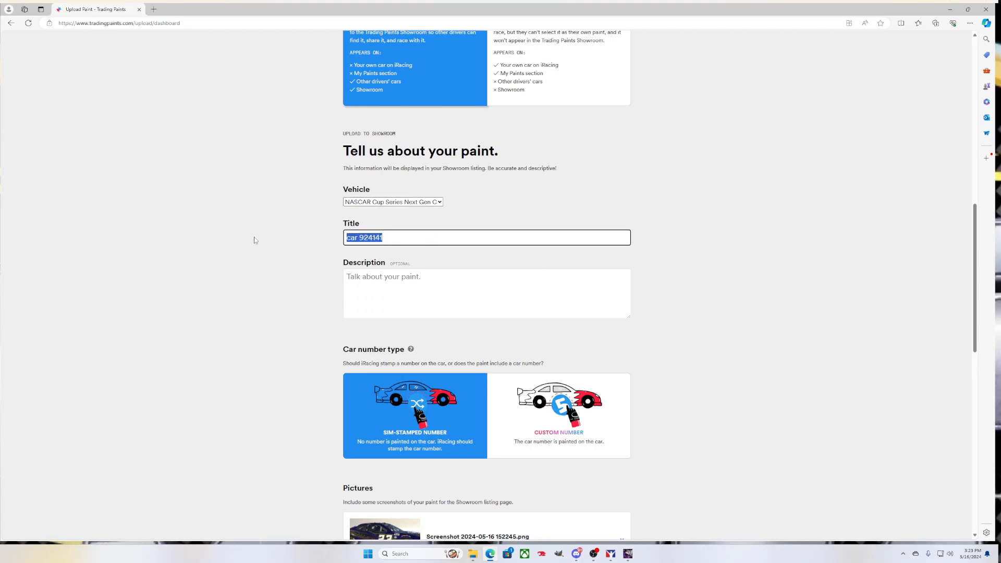
{"action": "type", "text": "test"}
{"action": "left_click", "coordinate": [255, 271]}
Select the Unlisted privacy option for the paint
{"action": "scroll", "coordinate": [258, 290], "scroll_direction": "down", "scroll_amount": 10}
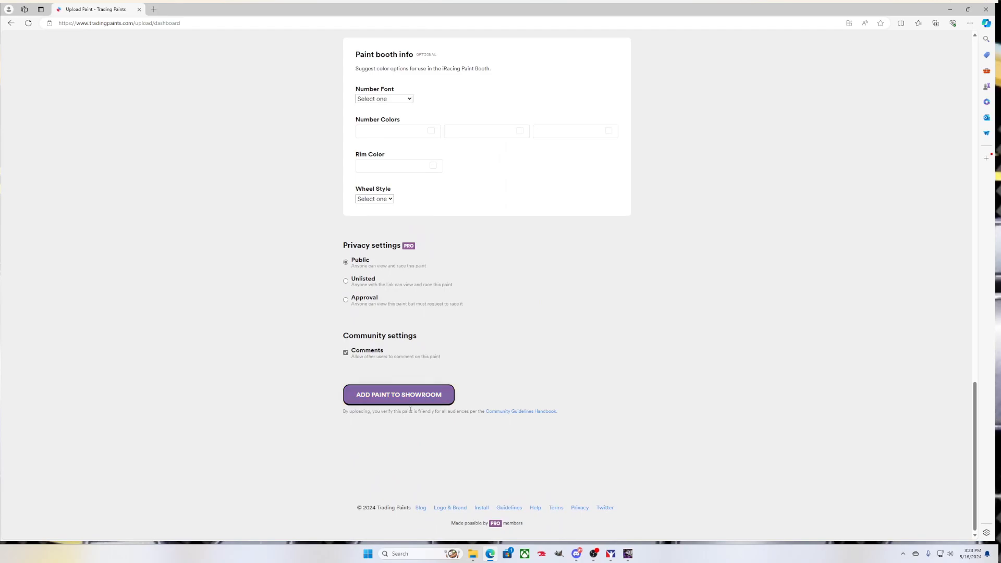
{"action": "scroll", "coordinate": [427, 377], "scroll_direction": "up", "scroll_amount": 5}
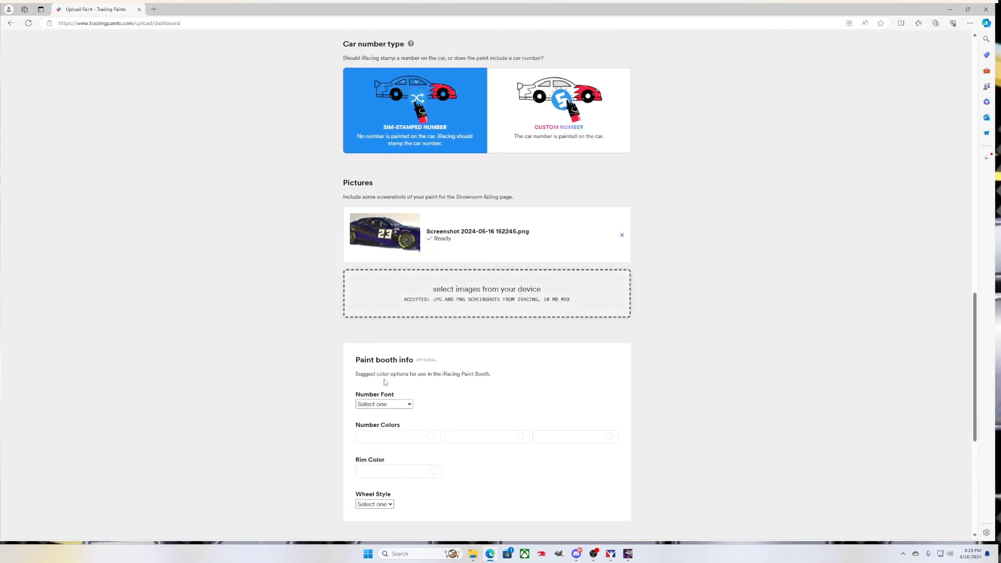
{"action": "scroll", "coordinate": [376, 342], "scroll_direction": "up", "scroll_amount": 7}
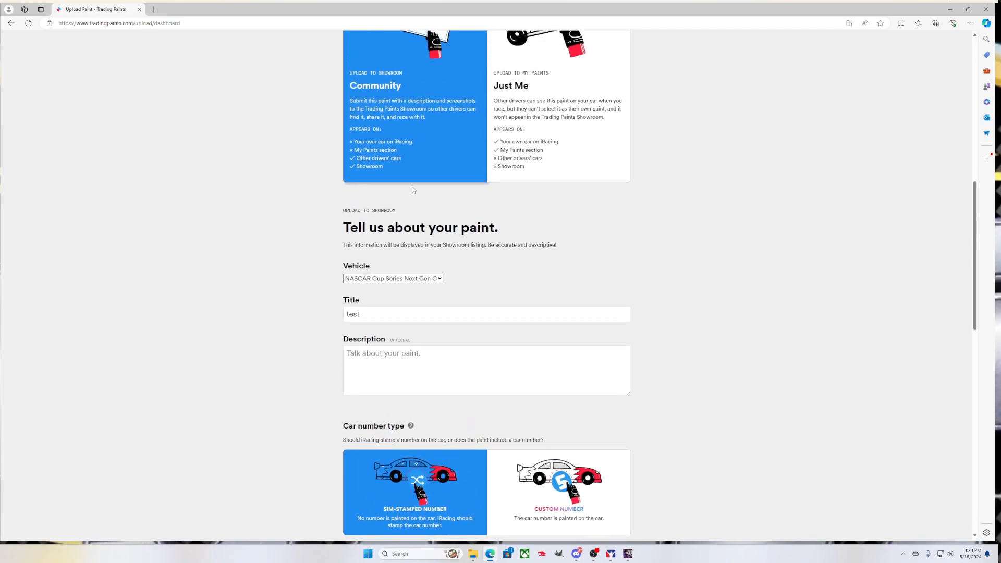
{"action": "scroll", "coordinate": [393, 283], "scroll_direction": "down", "scroll_amount": 13}
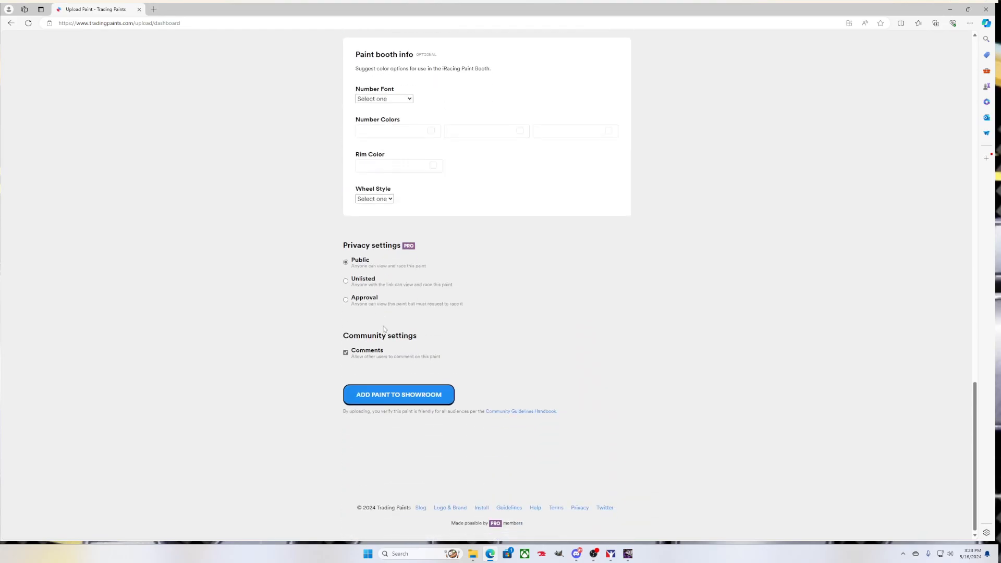
{"action": "left_click", "coordinate": [388, 282]}
{"action": "scroll", "coordinate": [476, 303], "scroll_direction": "up", "scroll_amount": 14}
{"action": "scroll", "coordinate": [476, 304], "scroll_direction": "up", "scroll_amount": 5}
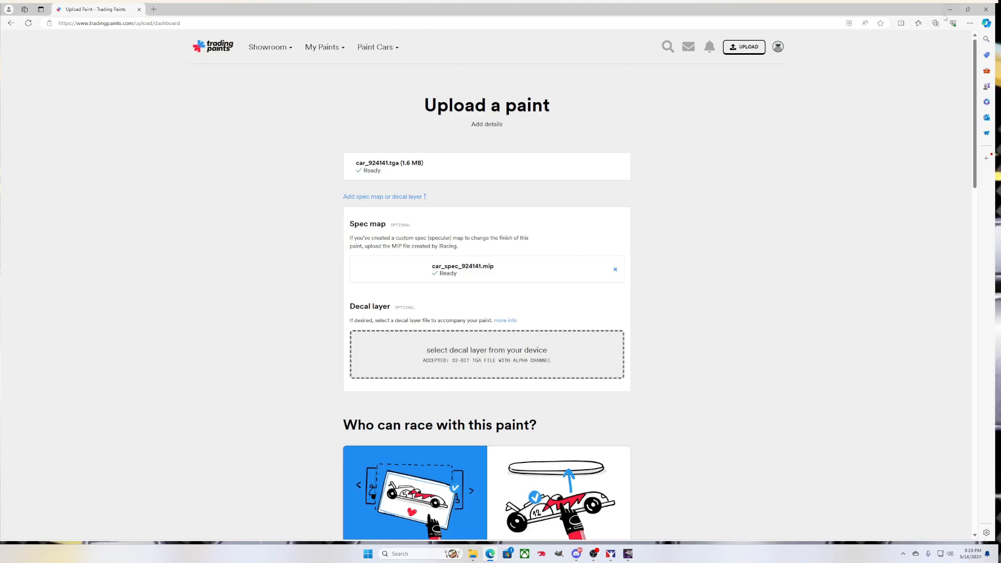
Close the browser and confirm leaving the Trading Paints upload page unsubmitted
{"action": "left_click", "coordinate": [986, 9]}
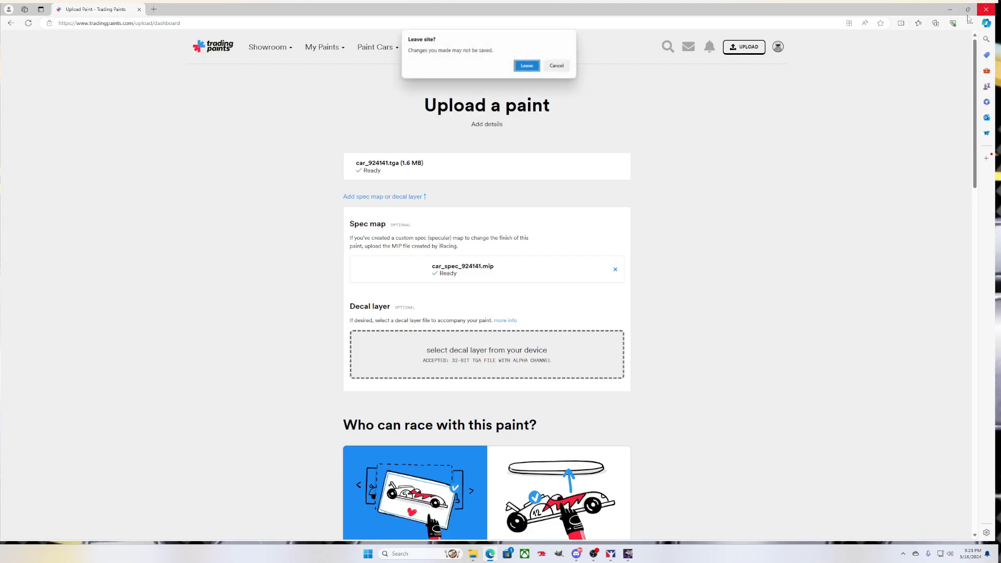
{"action": "left_click", "coordinate": [526, 65]}
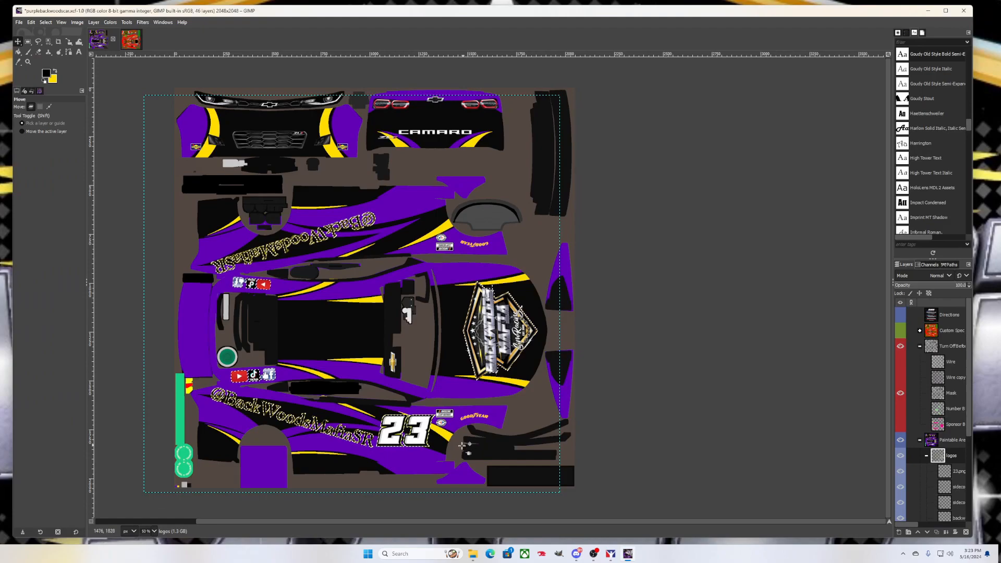